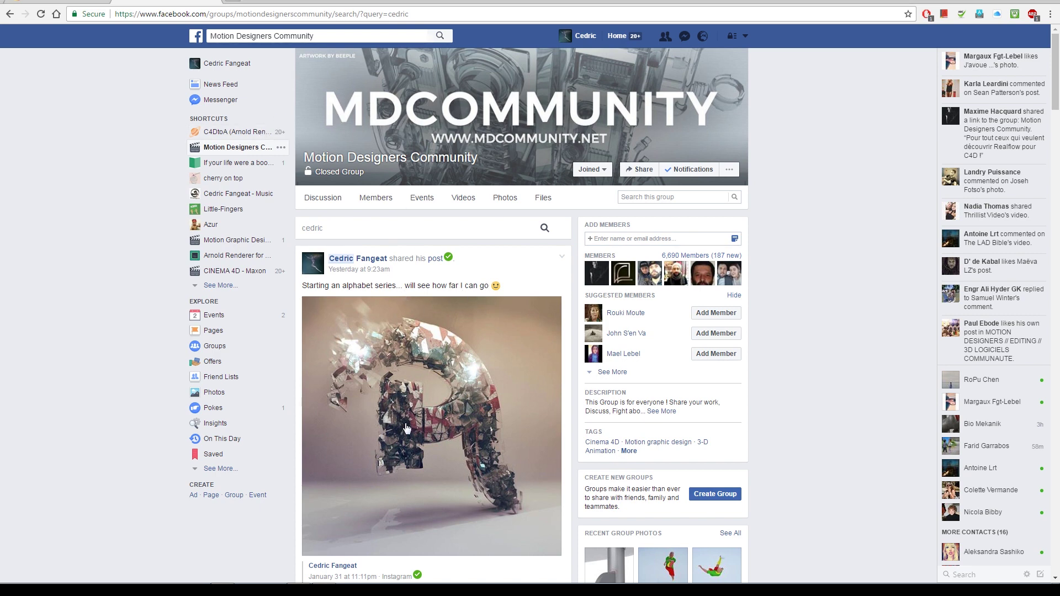
- Find the Letter A post in the group results and open its image in the photo viewer
scroll(507, 276, "down", 3)
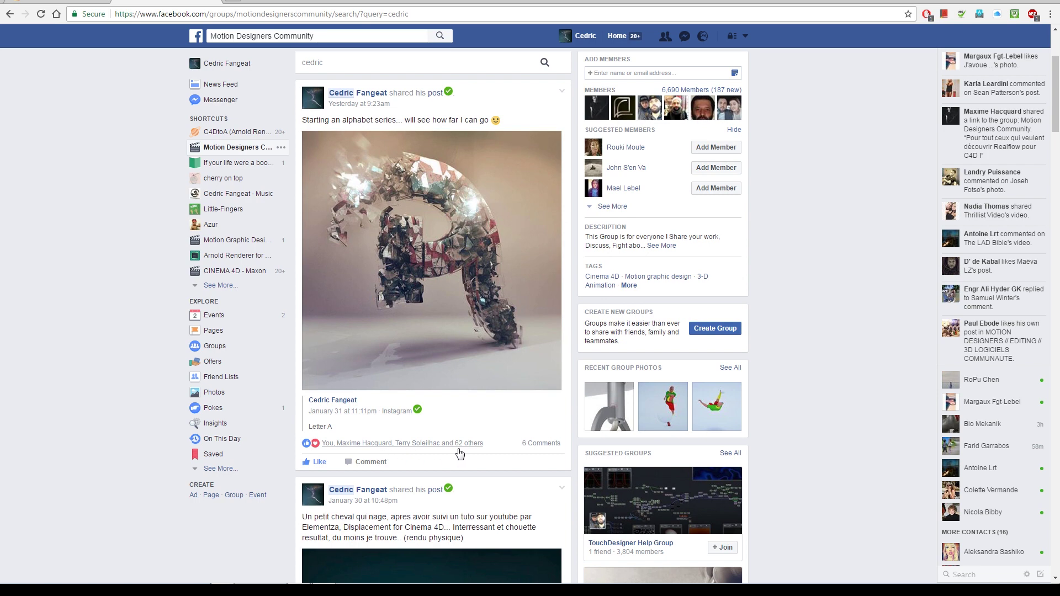
scroll(450, 267, "up", 1)
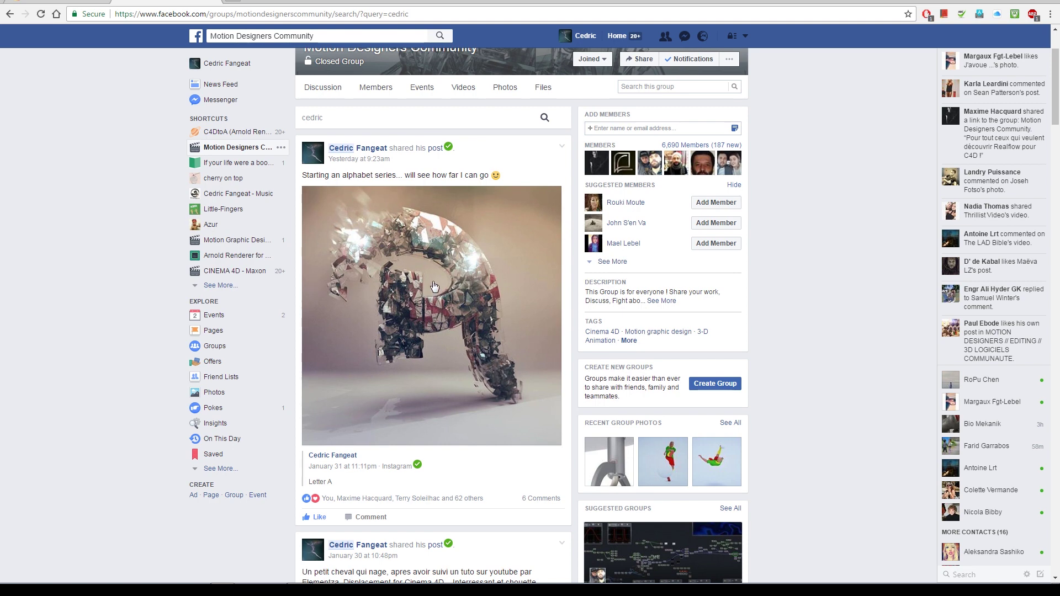
left_click(469, 299)
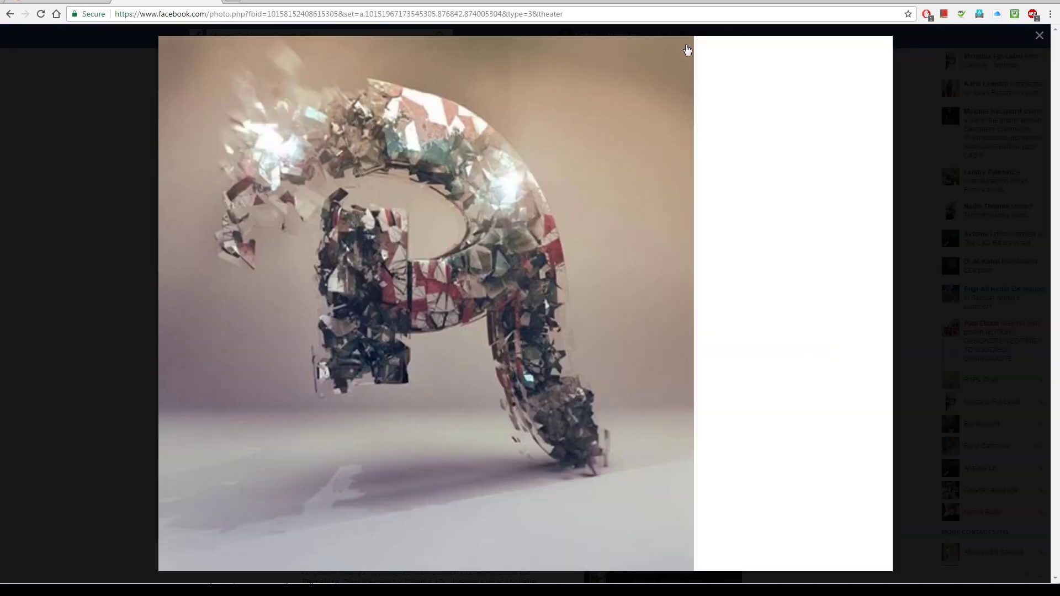
- Inspect the fractured letter-A render full screen, then exit and go to the artist's Instagram profile
left_click(684, 55)
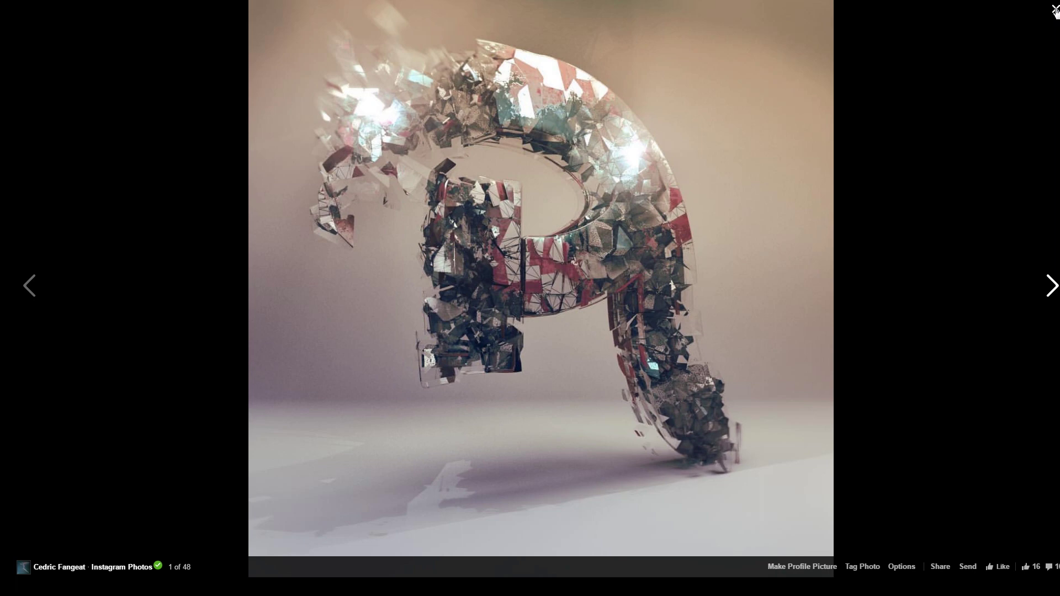
left_click(1054, 10)
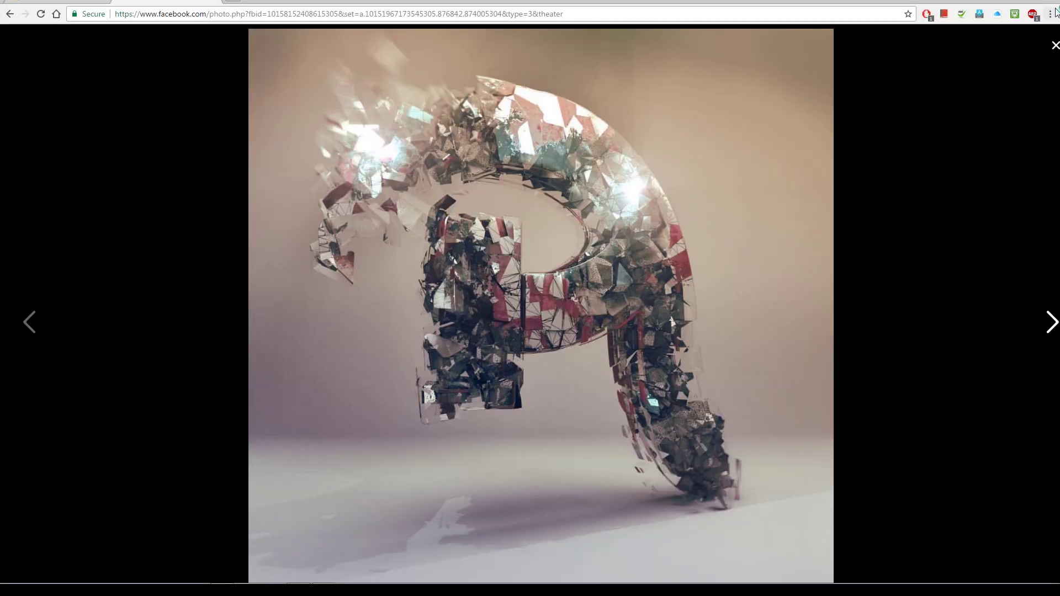
left_click(83, 2)
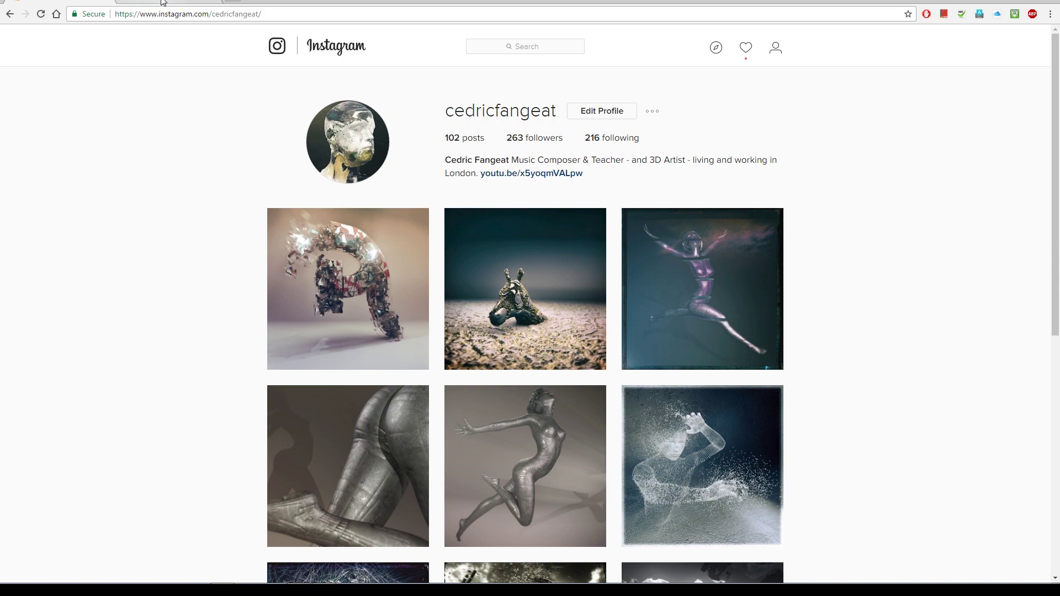
- Scroll down through the artist's Instagram grid of renders and back up
scroll(331, 243, "down", 4)
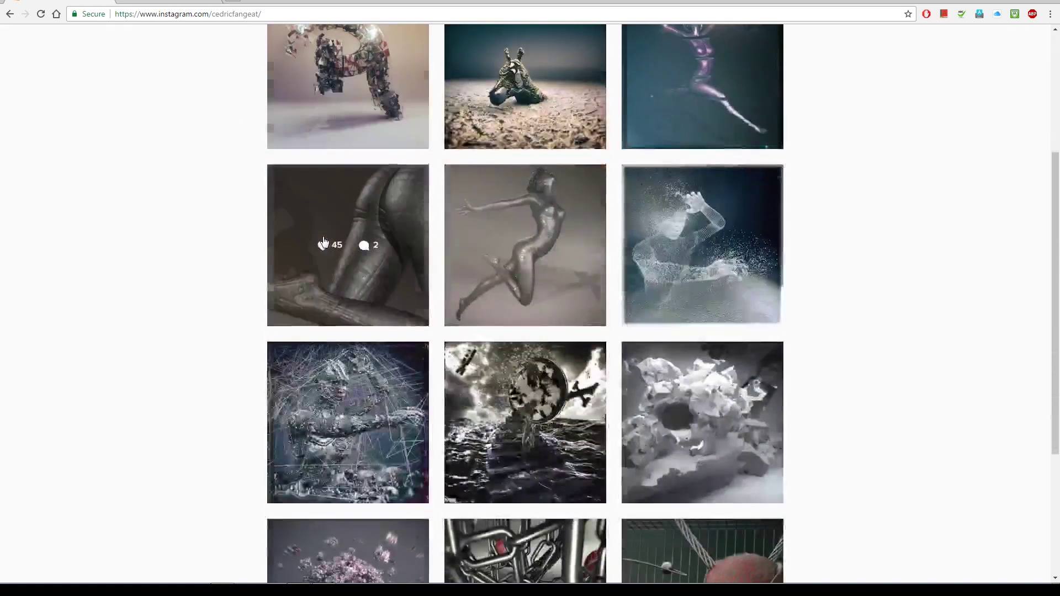
scroll(324, 237, "down", 2)
scroll(324, 241, "down", 2)
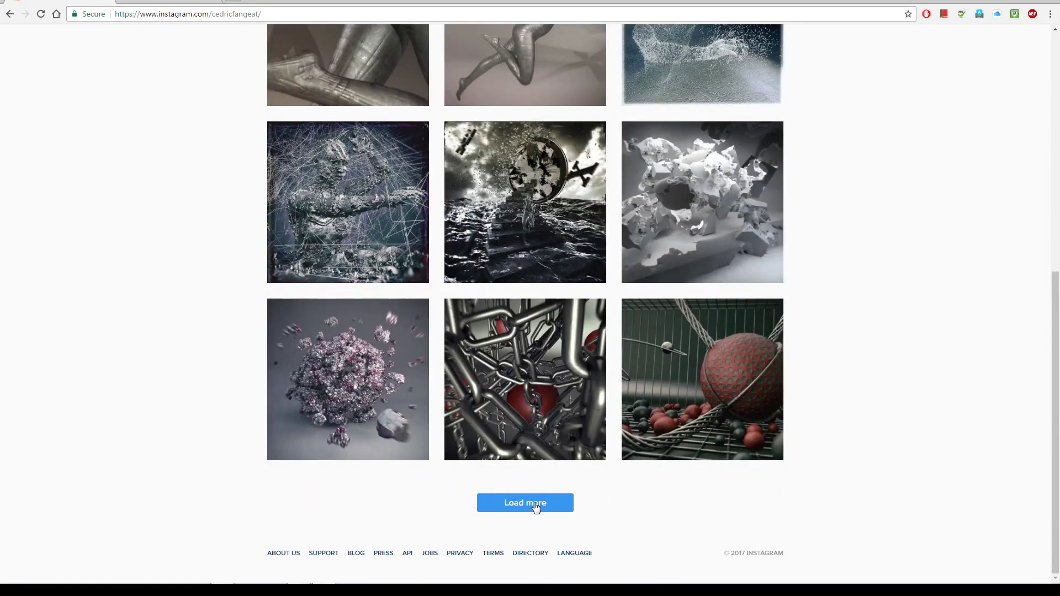
scroll(486, 439, "up", 4)
scroll(487, 439, "up", 5)
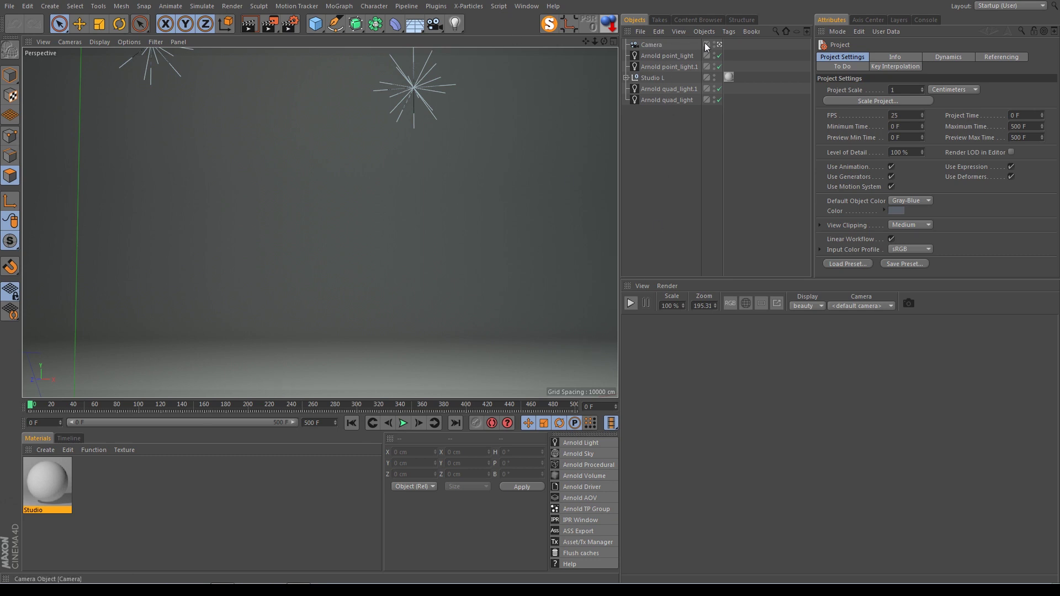
left_click(645, 78)
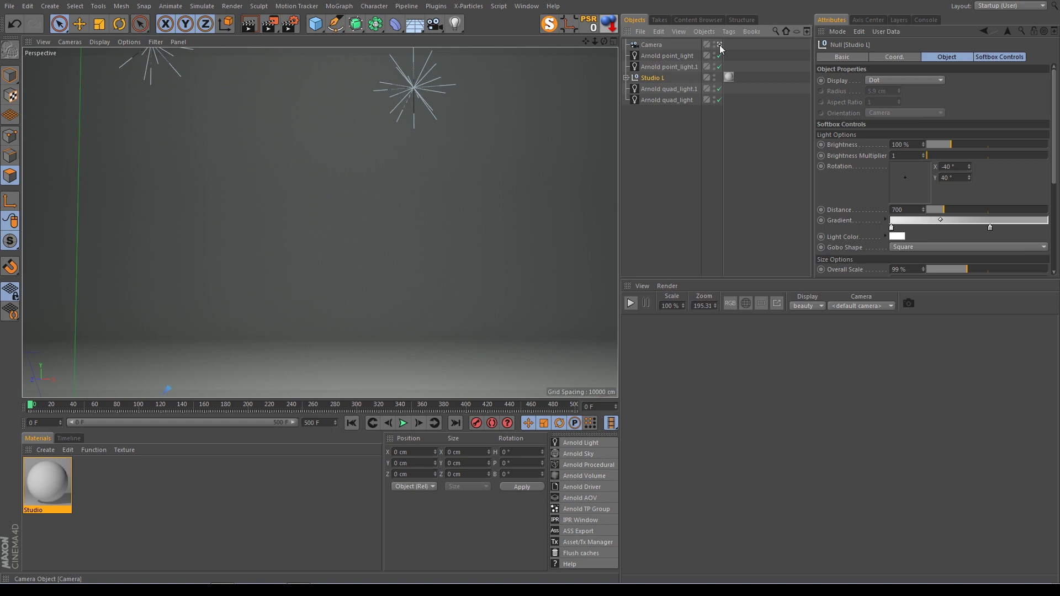
left_click(719, 45)
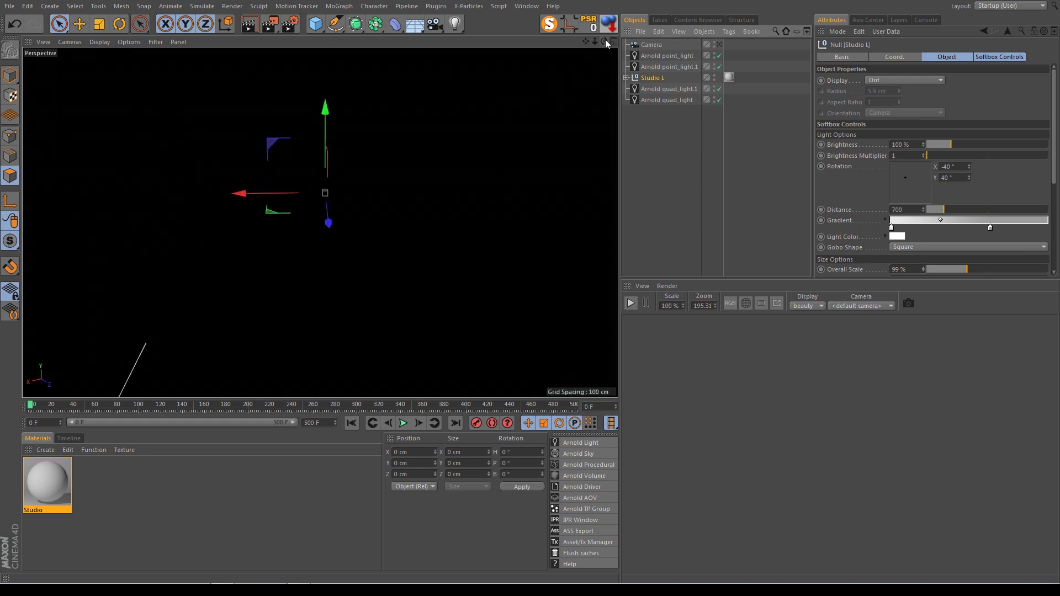
scroll(320, 222, "down", 5)
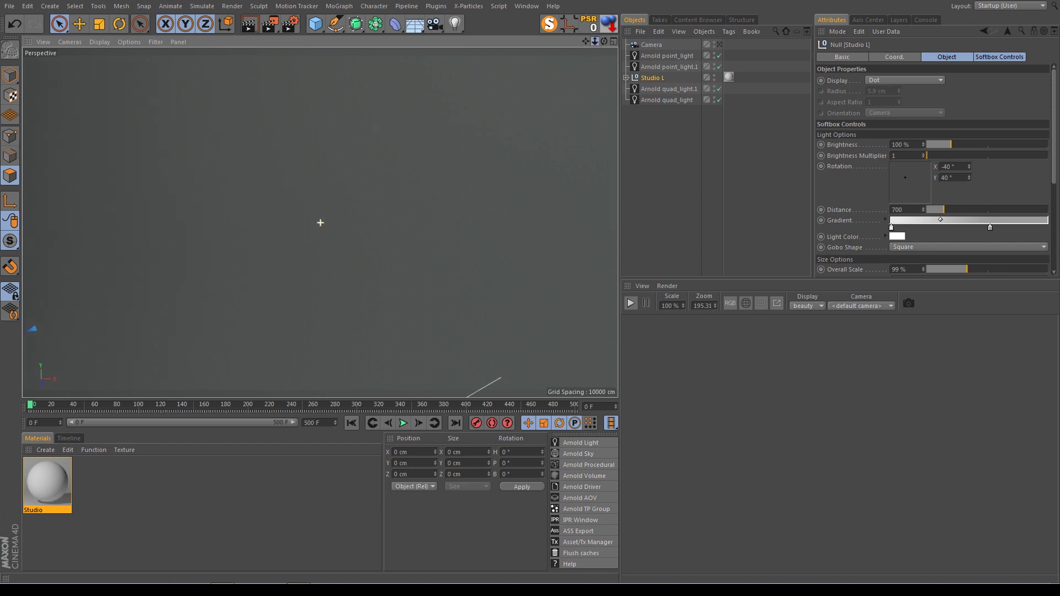
scroll(320, 223, "down", 3)
scroll(320, 223, "down", 2)
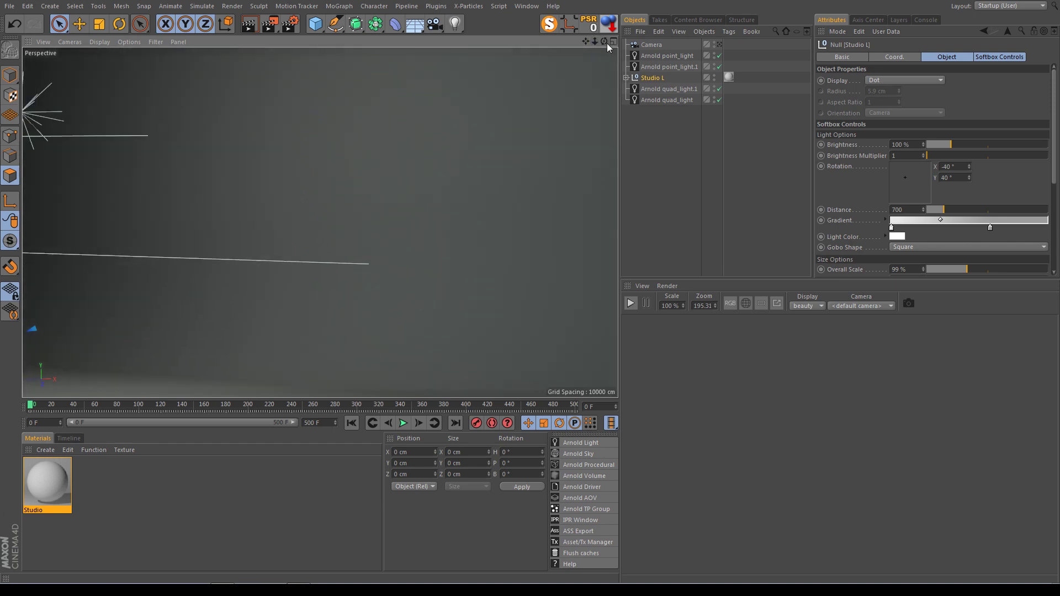
left_click_drag(608, 43, 721, 48)
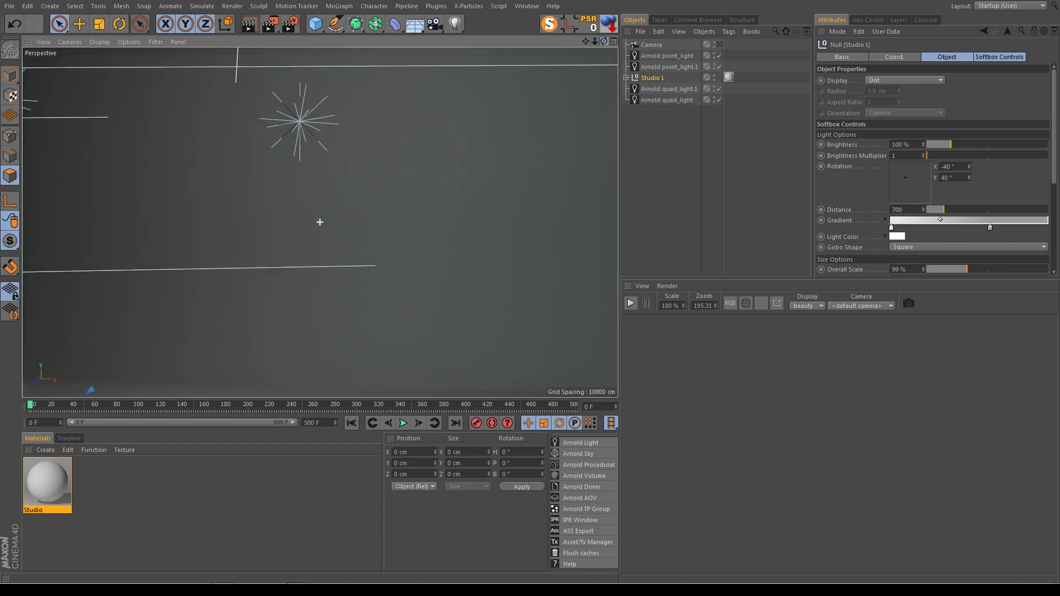
left_click(719, 45)
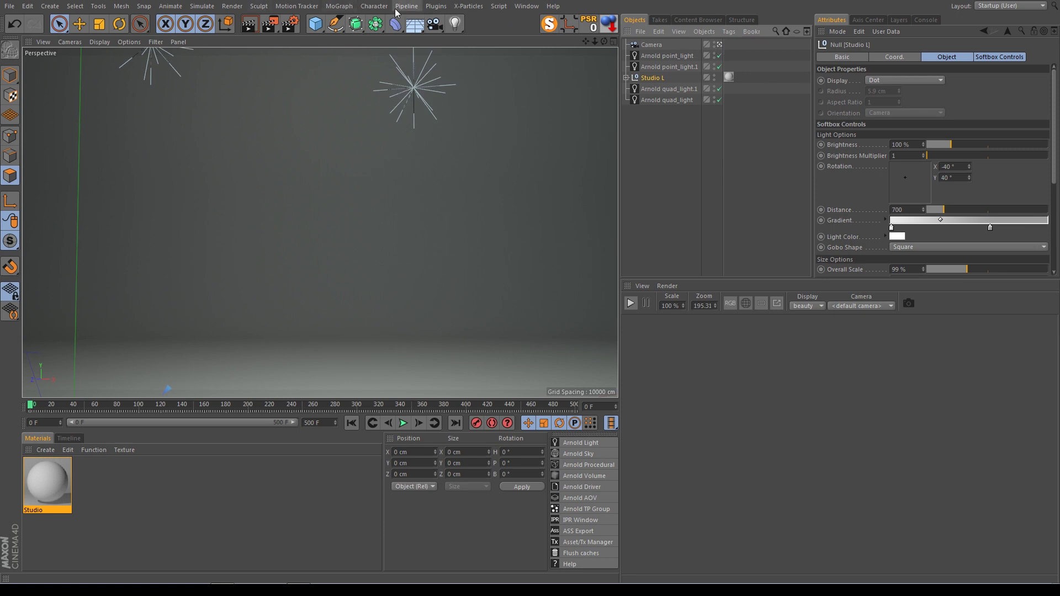
left_click(376, 6)
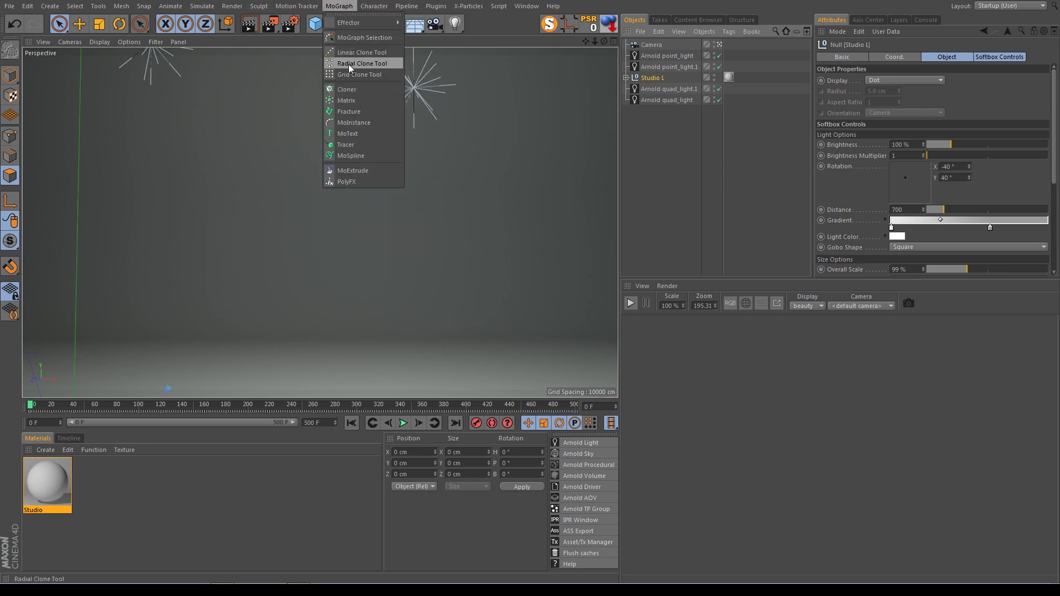
- Add a MoText object with its text set to 'A'
left_click(349, 135)
left_click(889, 125)
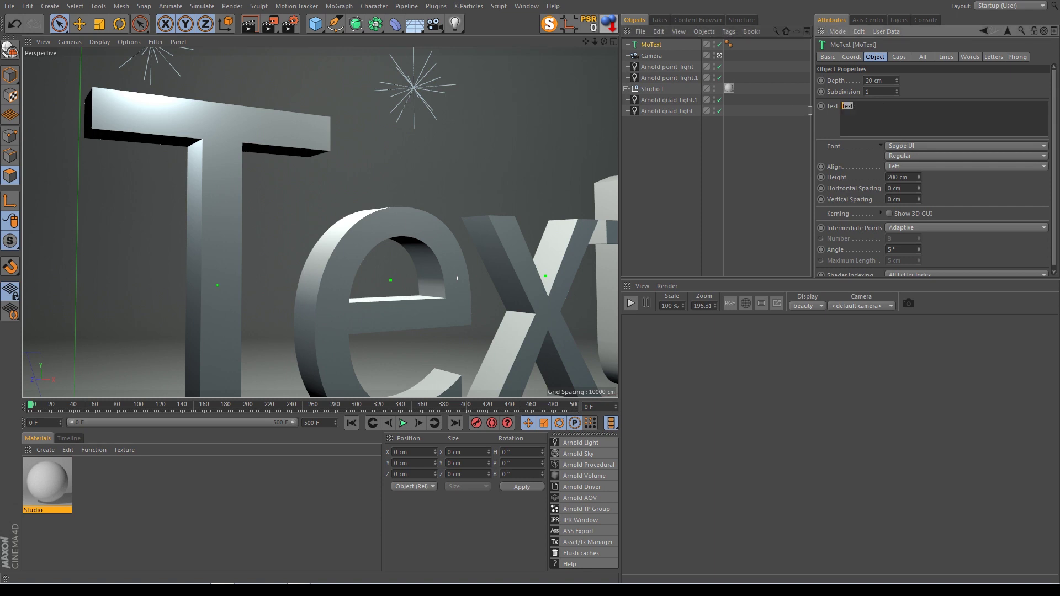
key("ctrl+a")
type("A")
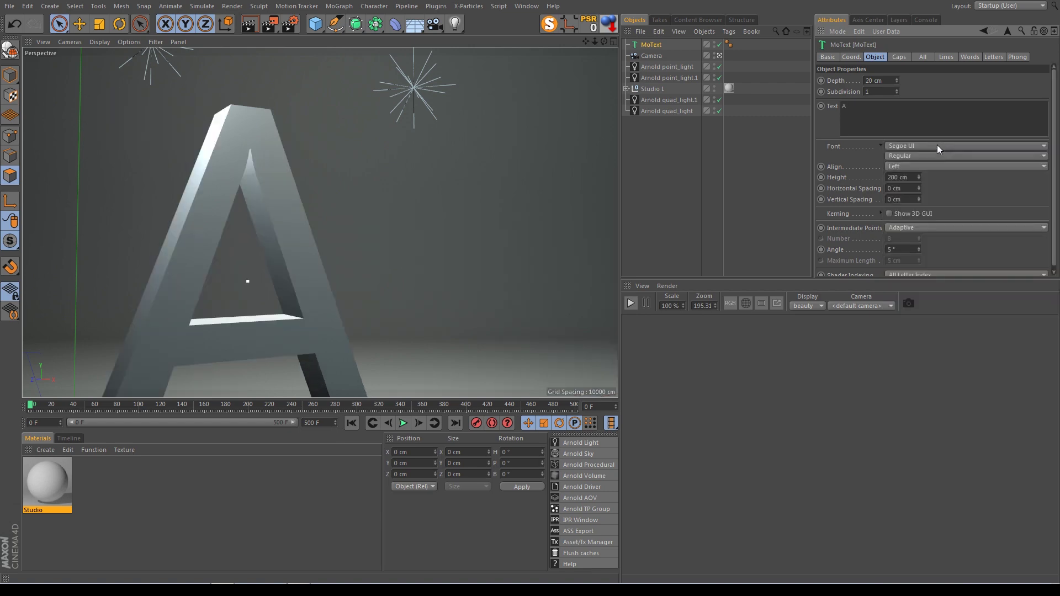
- Set the MoText font to beat of drum and zoom out to frame the letter
left_click(936, 145)
scroll(919, 78, "up", 5)
scroll(937, 88, "up", 5)
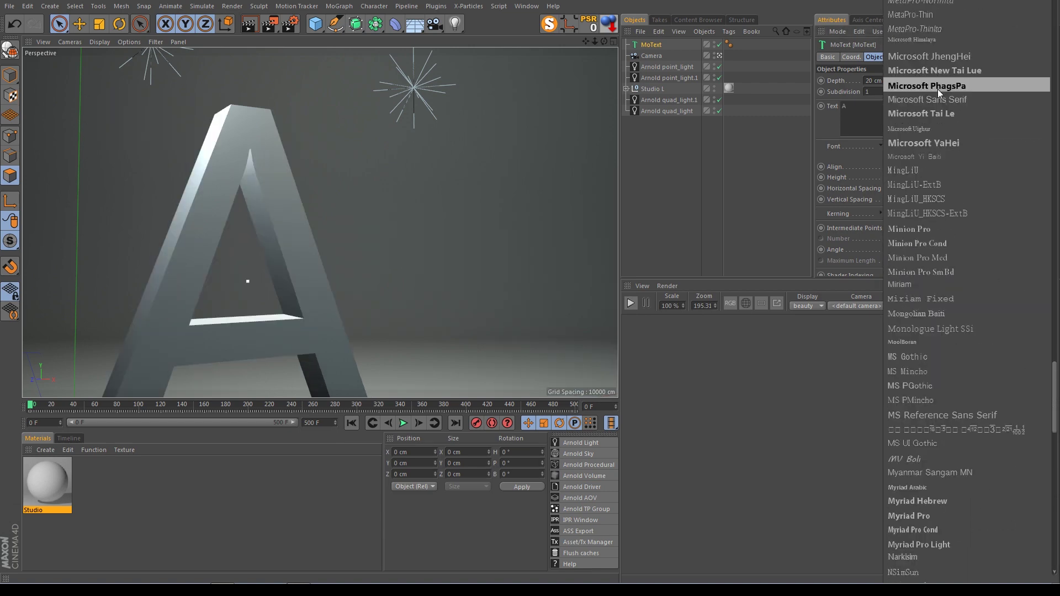
scroll(937, 89, "up", 5)
scroll(937, 88, "up", 5)
scroll(937, 88, "up", 5)
scroll(937, 88, "up", 5)
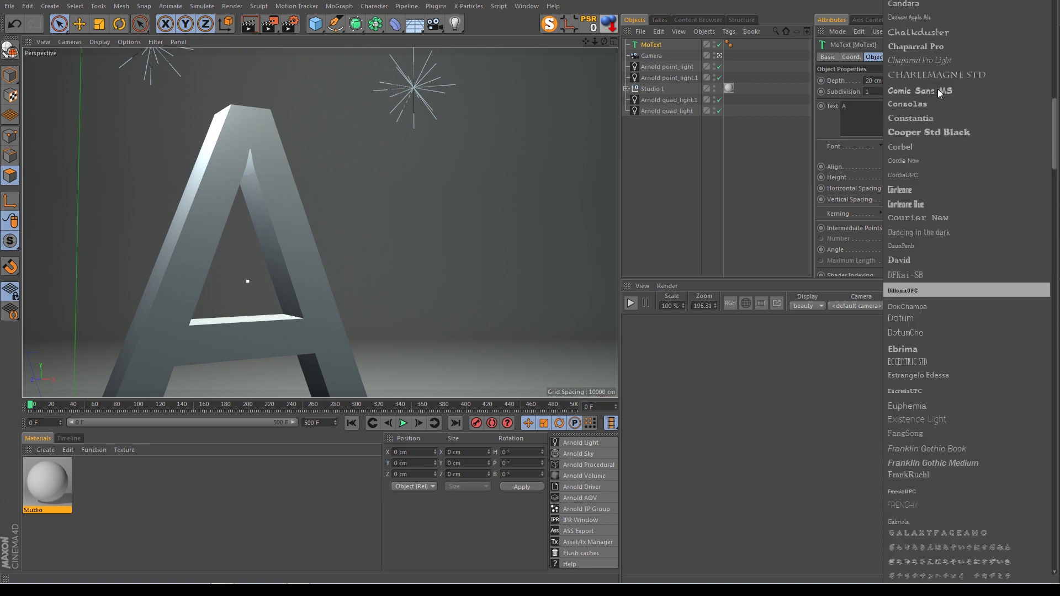
scroll(937, 89, "up", 5)
scroll(937, 89, "up", 5)
scroll(937, 88, "down", 5)
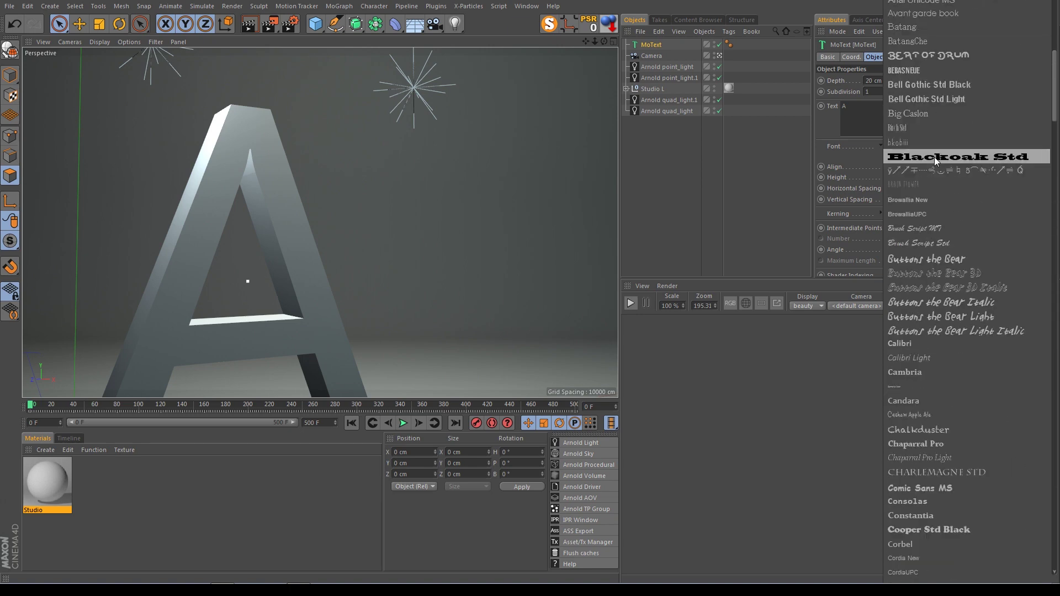
left_click(934, 57)
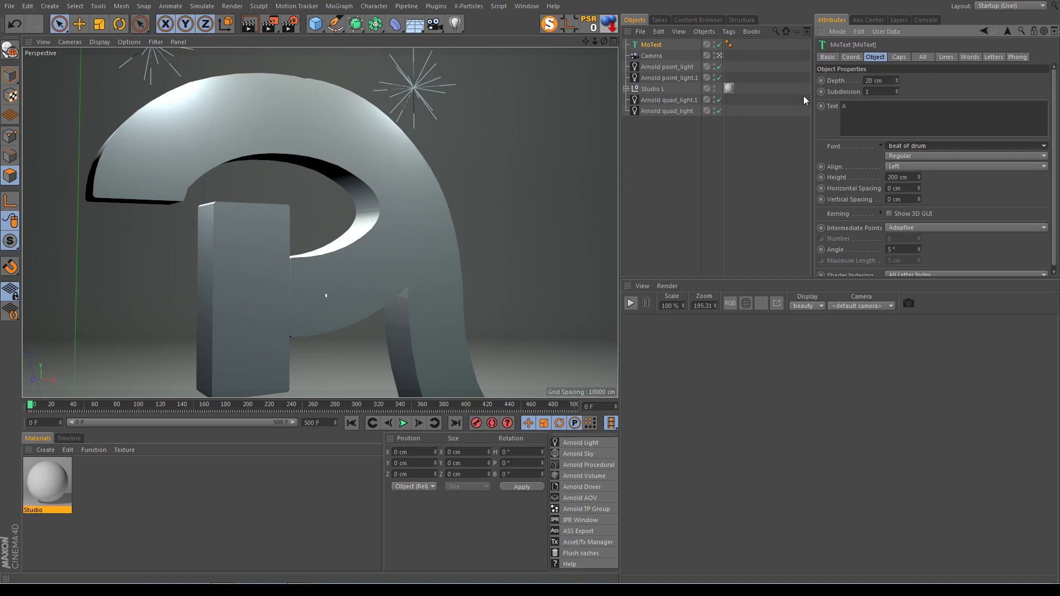
left_click_drag(594, 42, 555, 123)
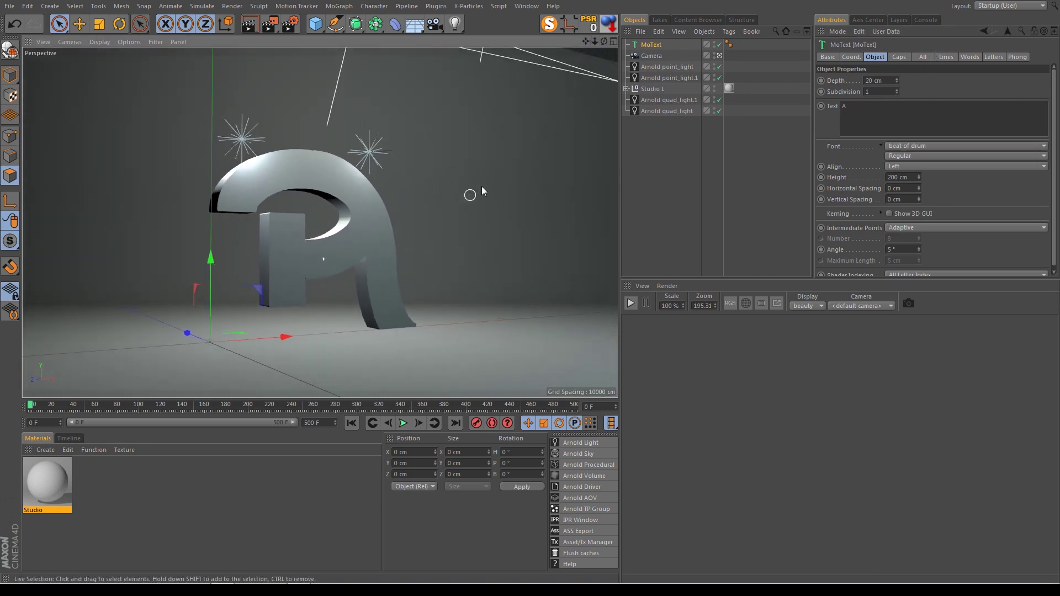
scroll(501, 169, "up", 3)
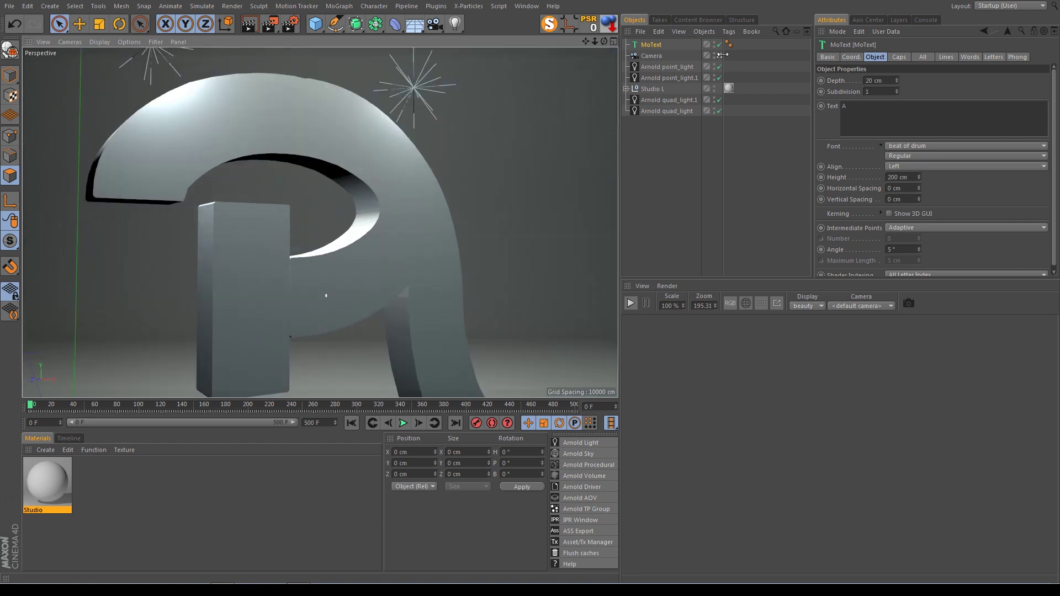
scroll(614, 130, "up", 3)
mouse_move(588, 41)
left_mouse_down()
mouse_move(612, 47)
mouse_move(593, 45)
left_mouse_up()
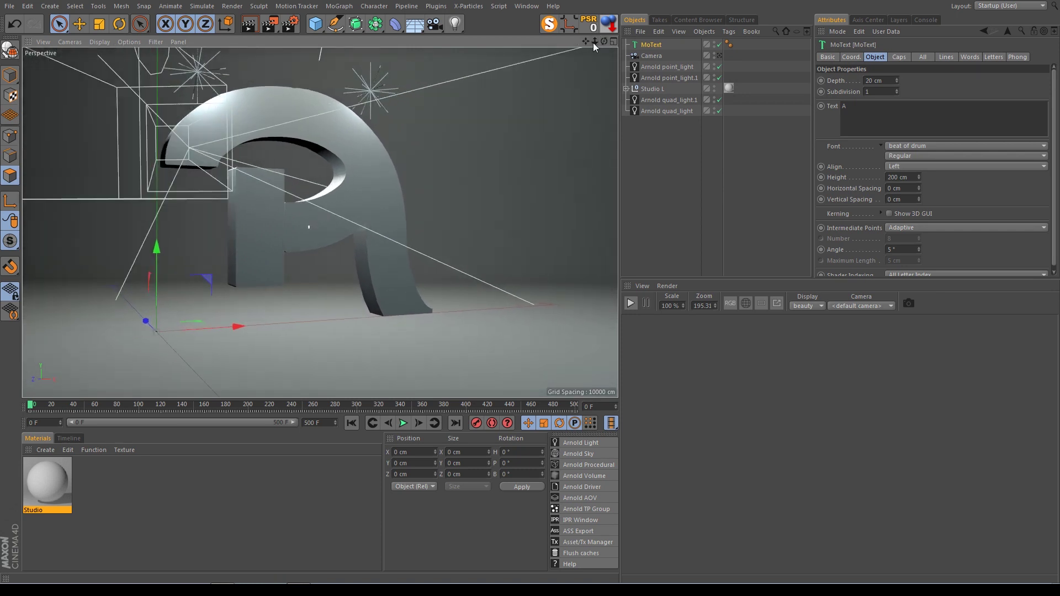
- Try the MoText string as 'KAYA', reframe the view, then replace it with 'A'
left_click_drag(593, 42, 256, 254)
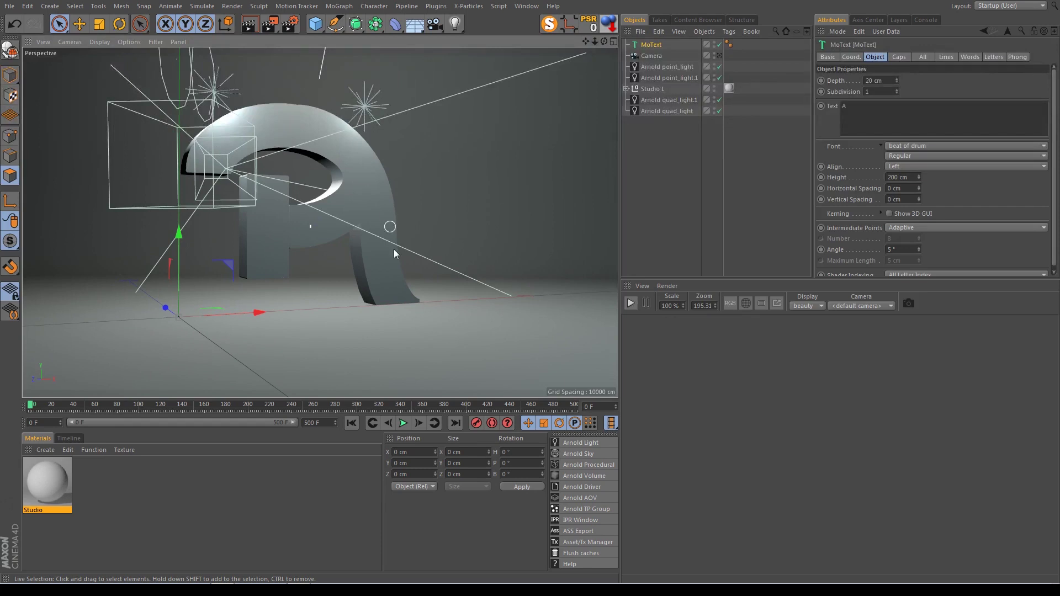
double_click(843, 106)
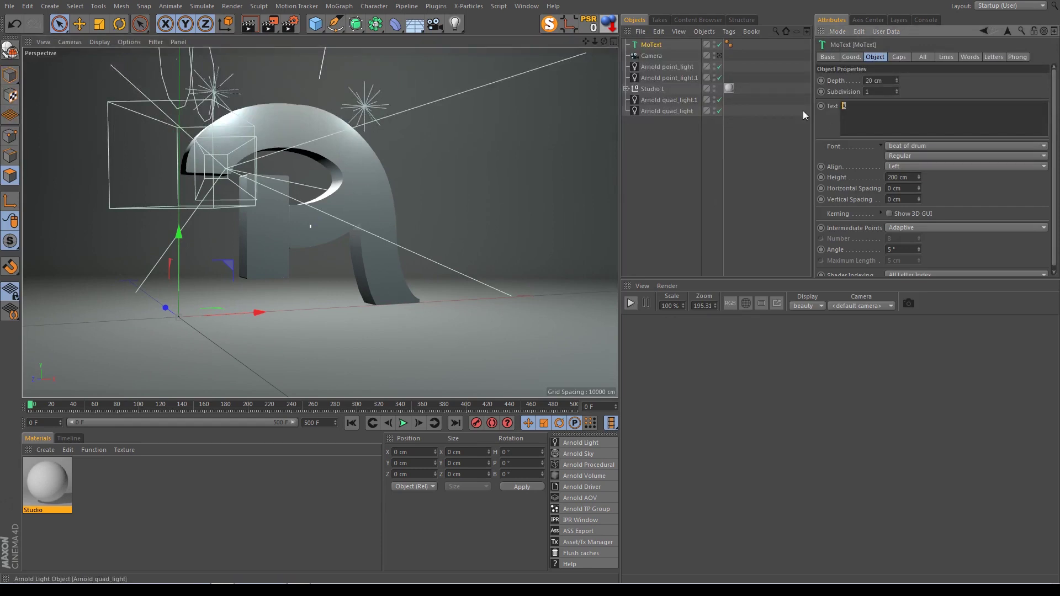
type("KAYA")
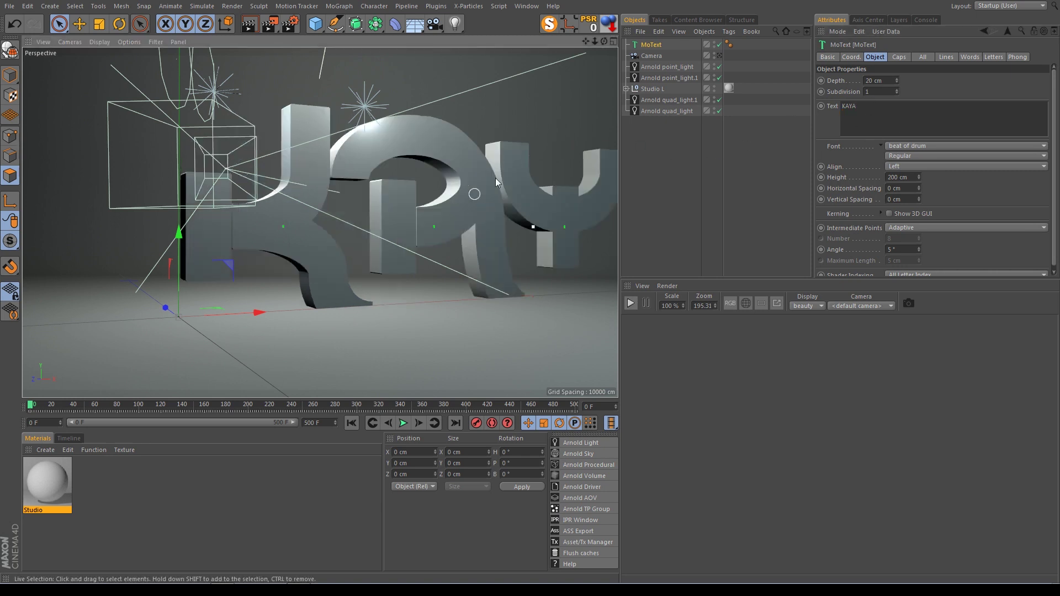
left_click_drag(585, 41, 320, 222)
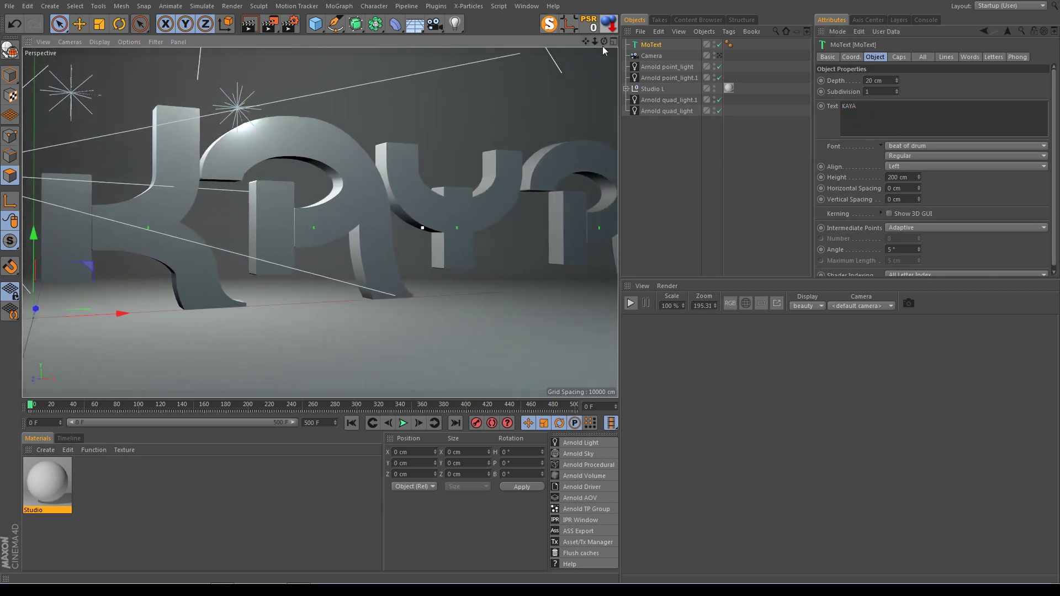
left_click_drag(594, 41, 574, 50)
left_click_drag(320, 223, 170, 268)
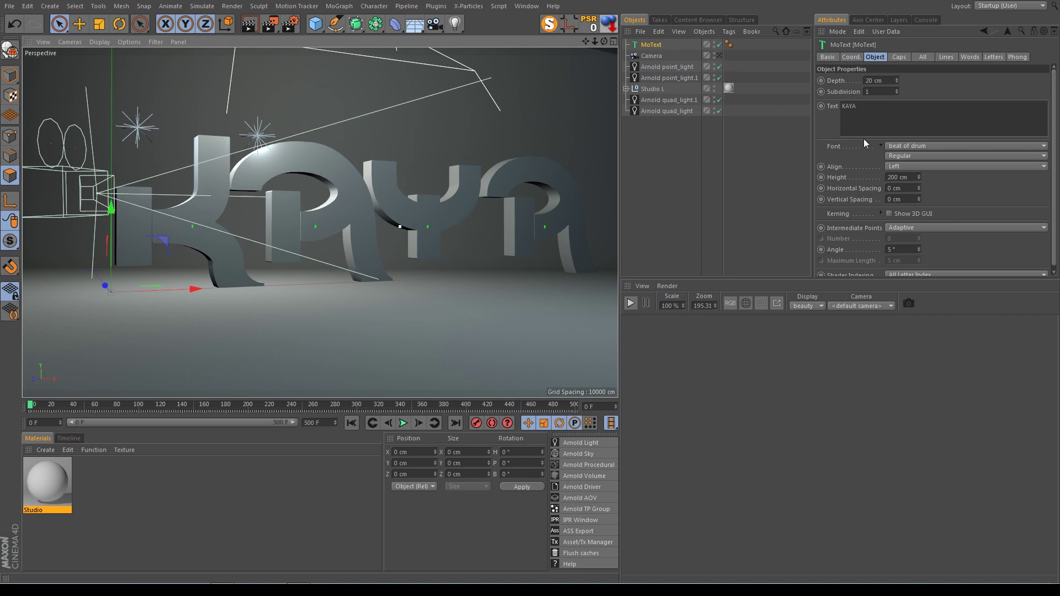
left_click_drag(863, 136, 772, 96)
type("A")
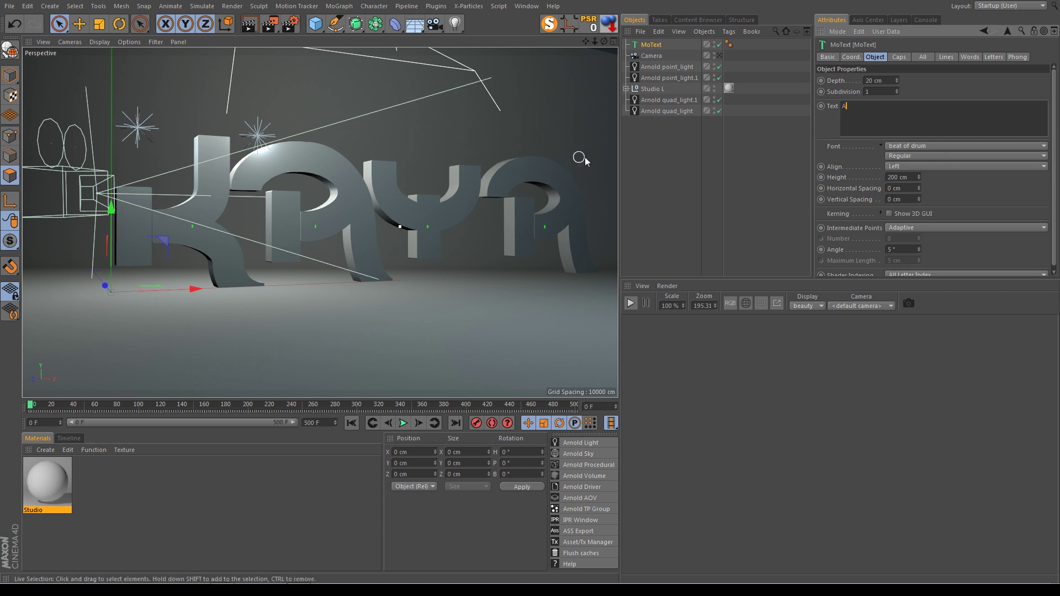
- Set the MoText extrusion depth to 43 cm
left_click(899, 58)
left_click(931, 81)
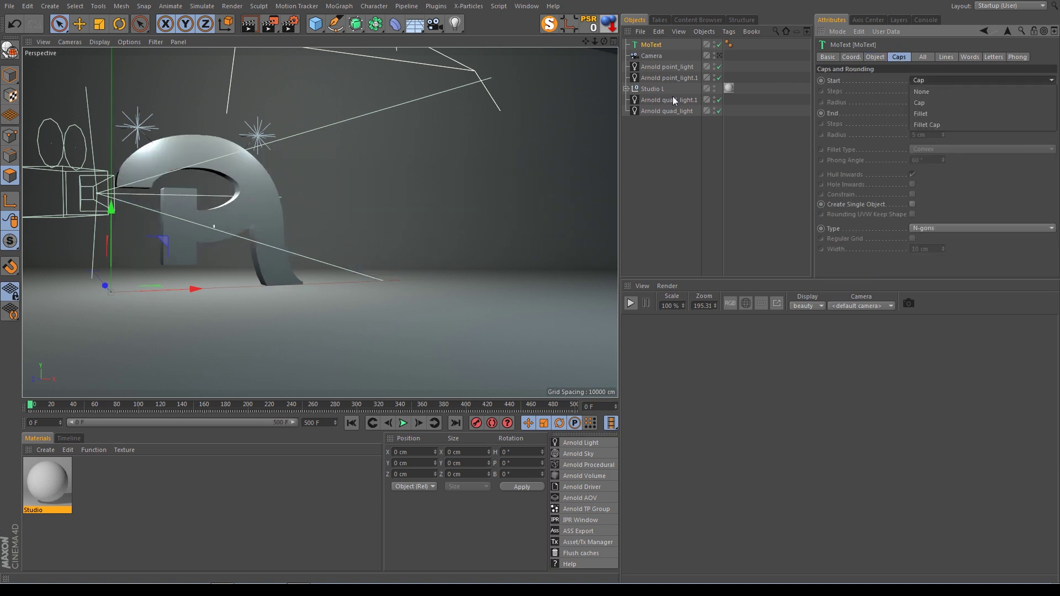
left_click(167, 141)
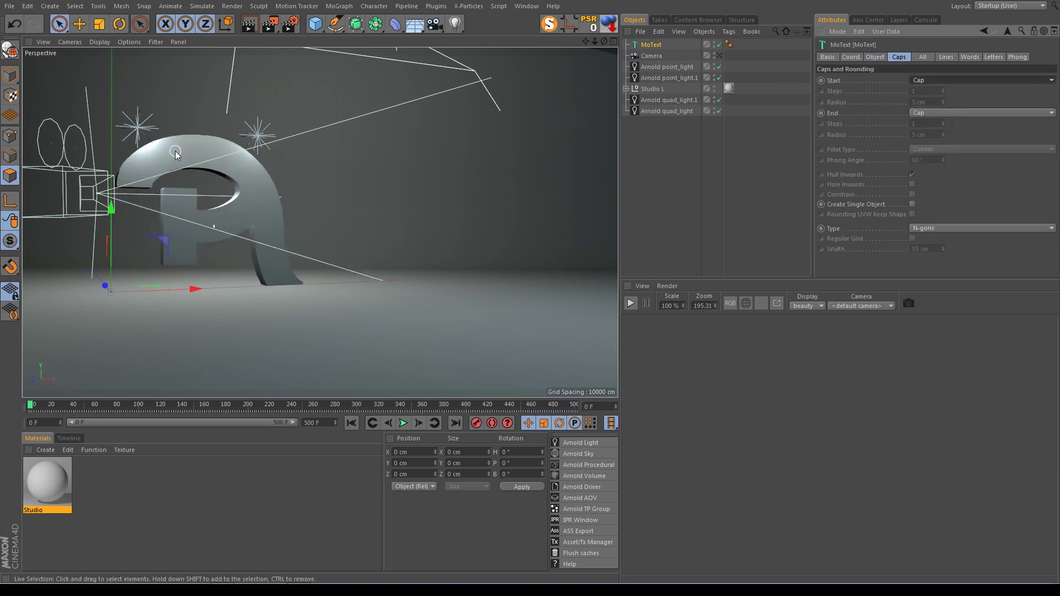
scroll(176, 152, "up", 3)
scroll(176, 151, "up", 3)
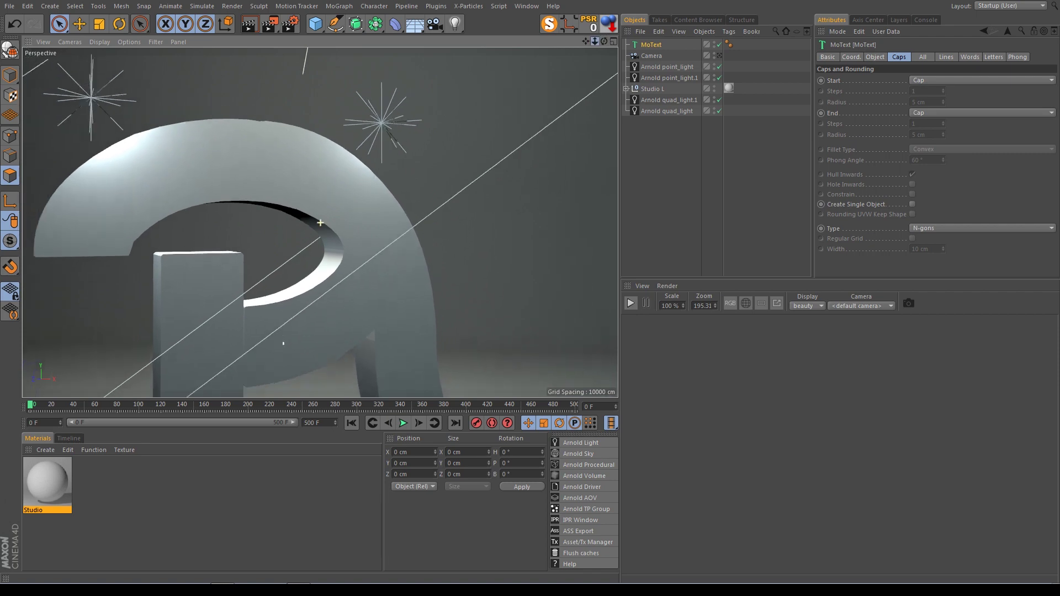
mouse_move(603, 41)
left_mouse_down()
mouse_move(320, 222)
mouse_move(881, 134)
left_mouse_up()
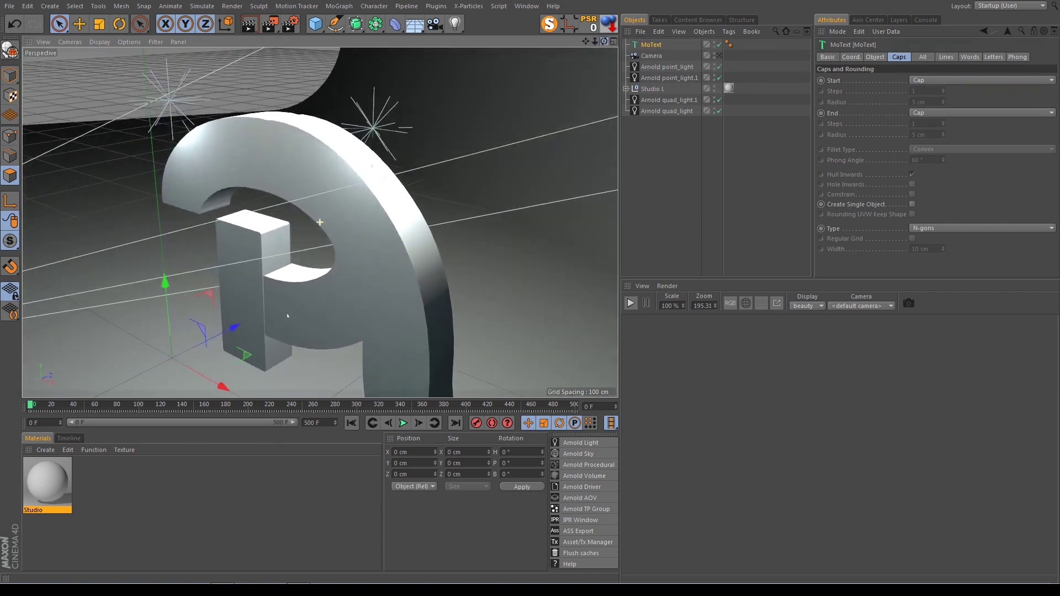
left_click(876, 58)
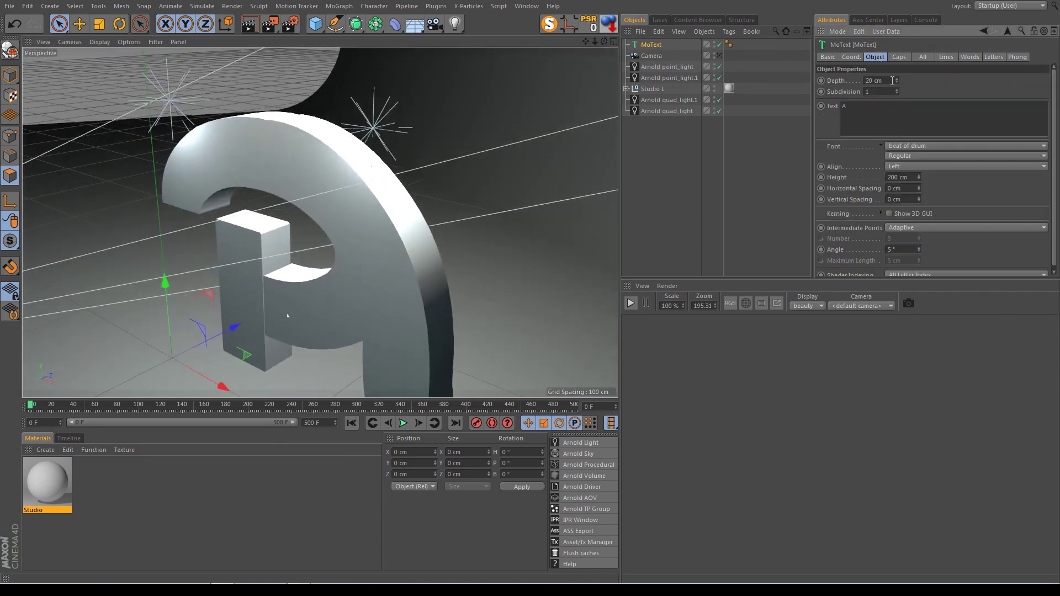
left_click_drag(901, 83, 898, 82)
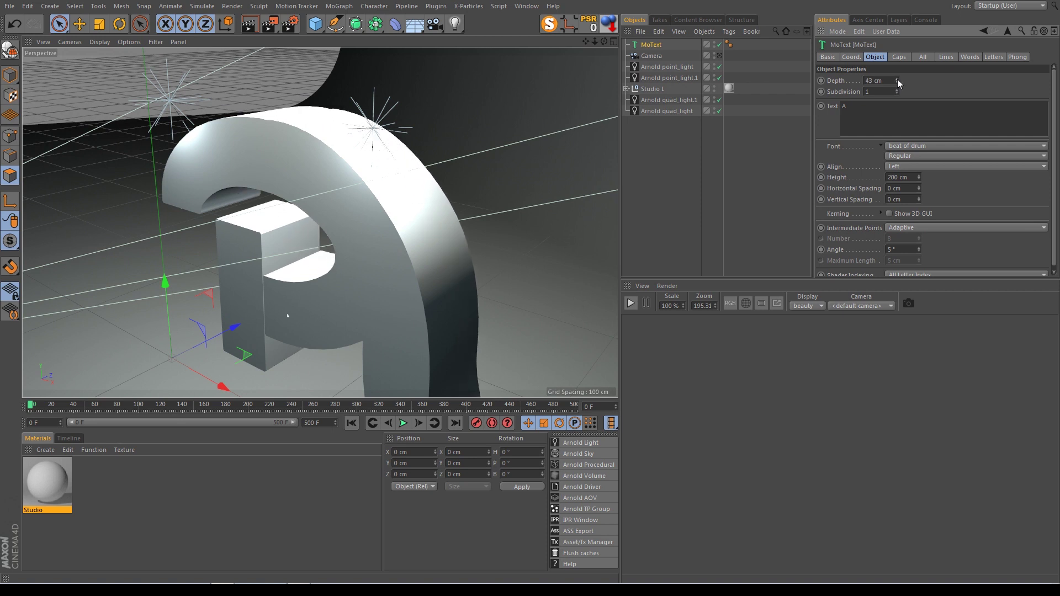
- Give start and end Convex Fillet Caps, front fillet 3 steps and 3 cm radius
left_click(900, 57)
left_click(935, 113)
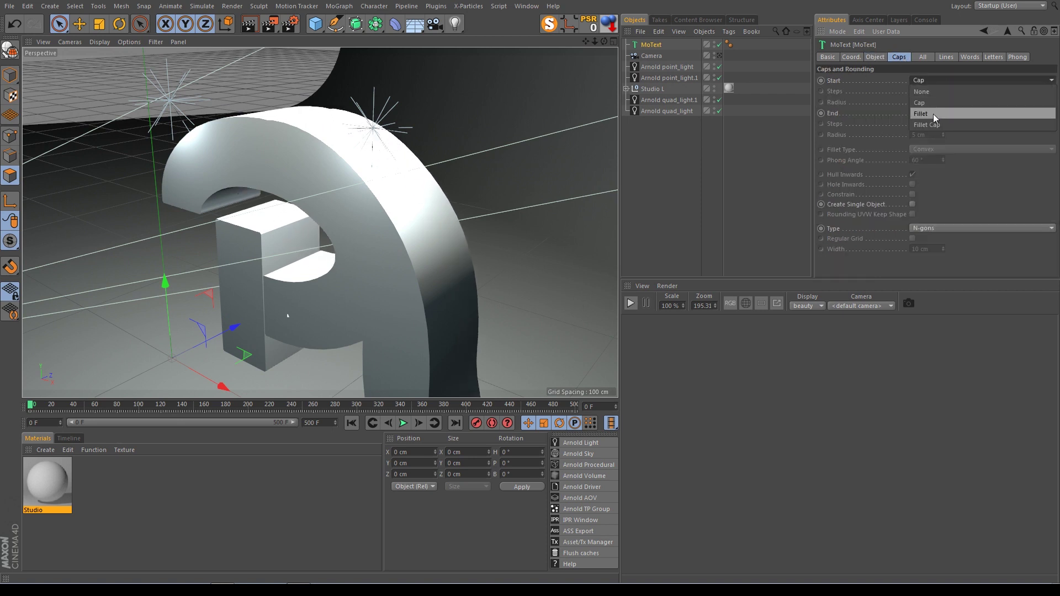
left_click(939, 113)
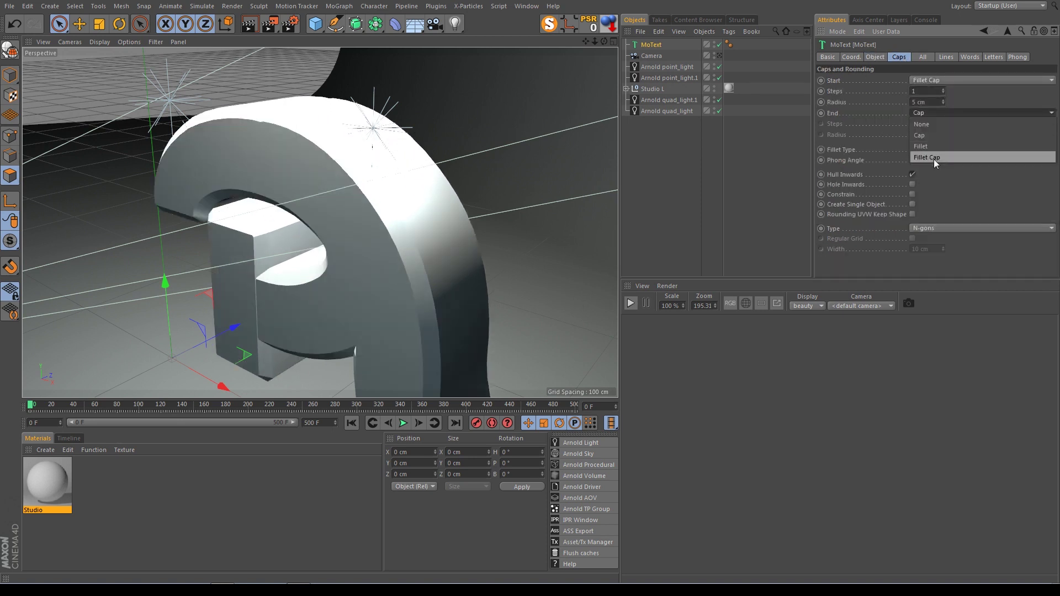
left_click(932, 158)
left_click(933, 149)
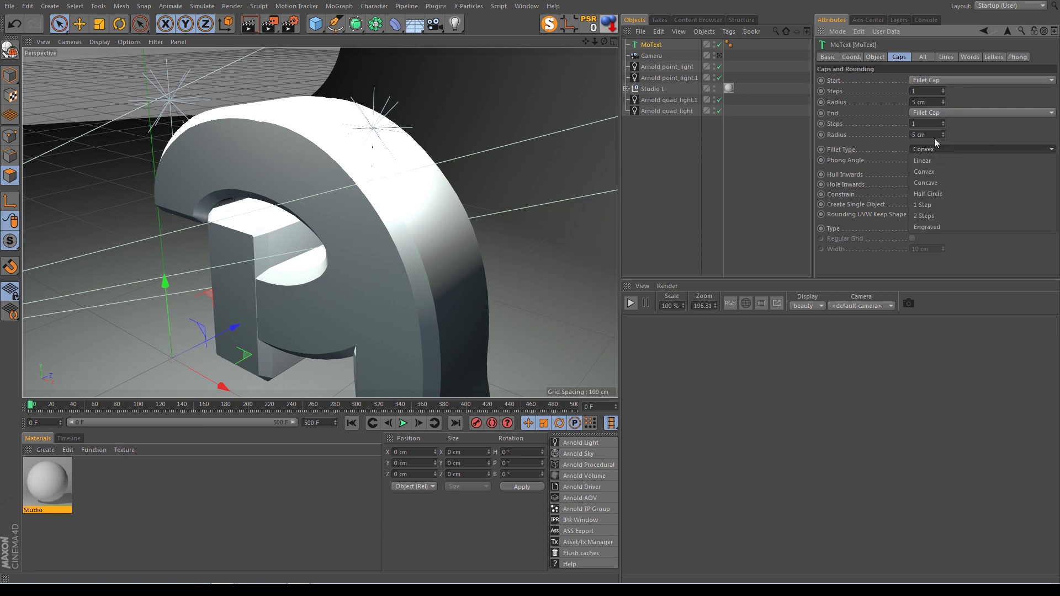
left_click(972, 128)
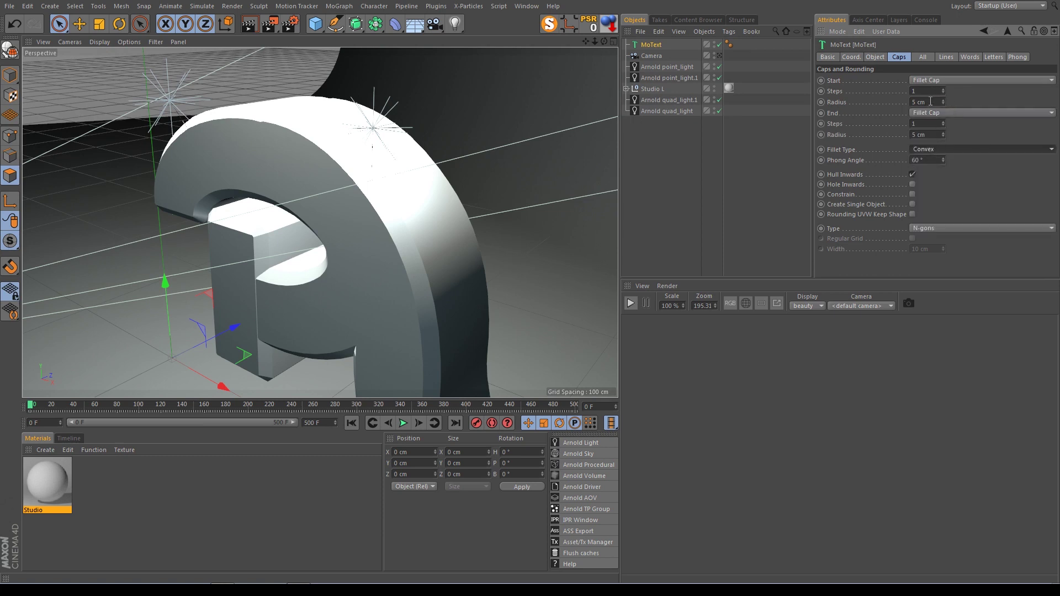
left_click(942, 88)
left_click(942, 89)
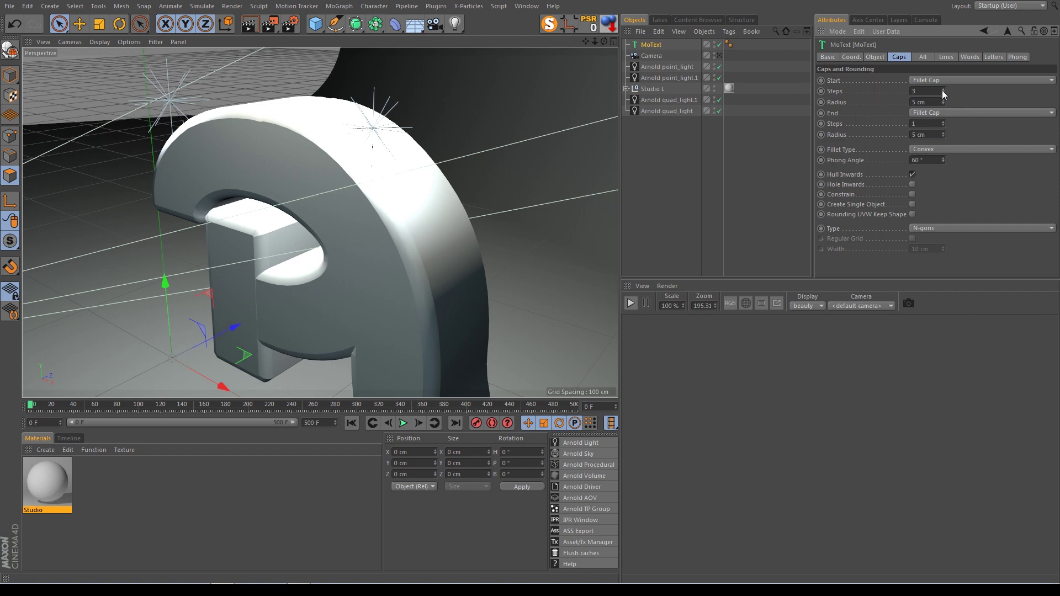
left_click(942, 104)
left_click(943, 104)
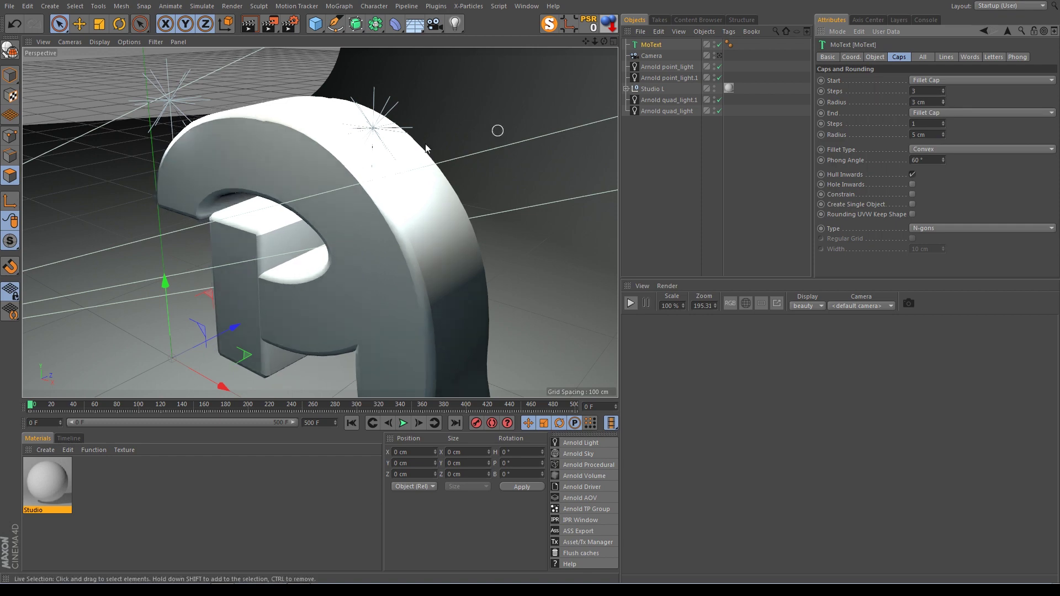
- Set the back fillet to 3 steps with a 3 cm radius
scroll(354, 166, "up", 3)
mouse_move(579, 58)
left_mouse_down("alt")
mouse_move(320, 222)
mouse_move(894, 107)
left_mouse_up("alt")
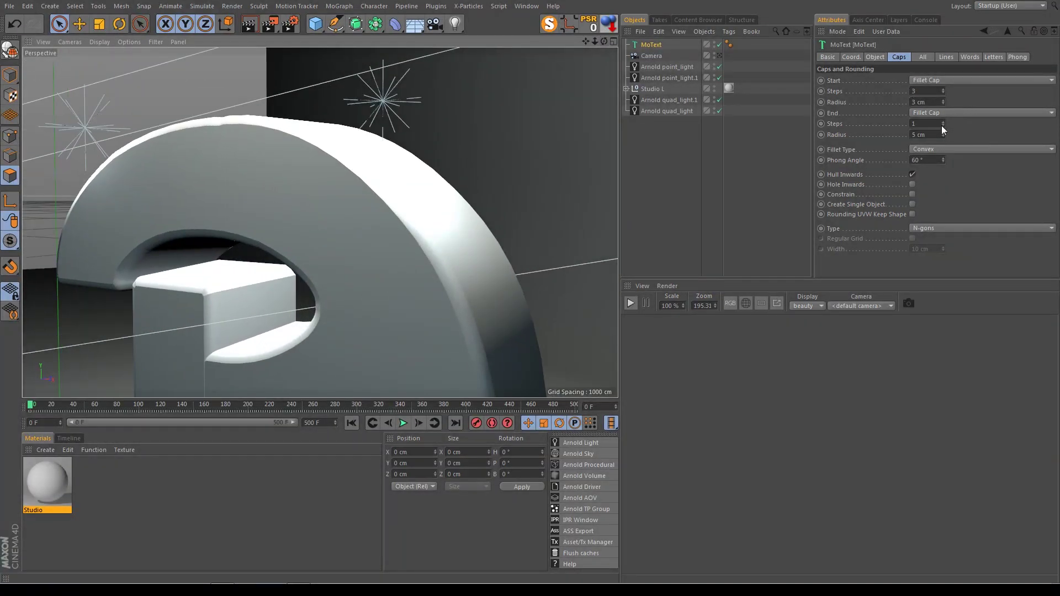
left_click(942, 121)
left_click(942, 122)
left_click(943, 137)
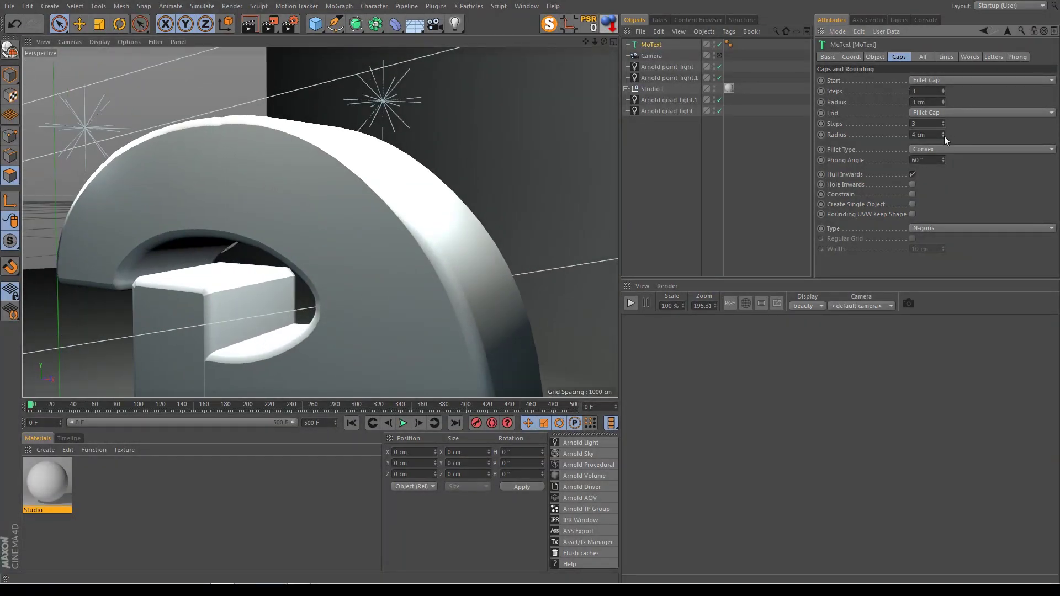
left_click_drag(552, 232, 416, 288, "alt")
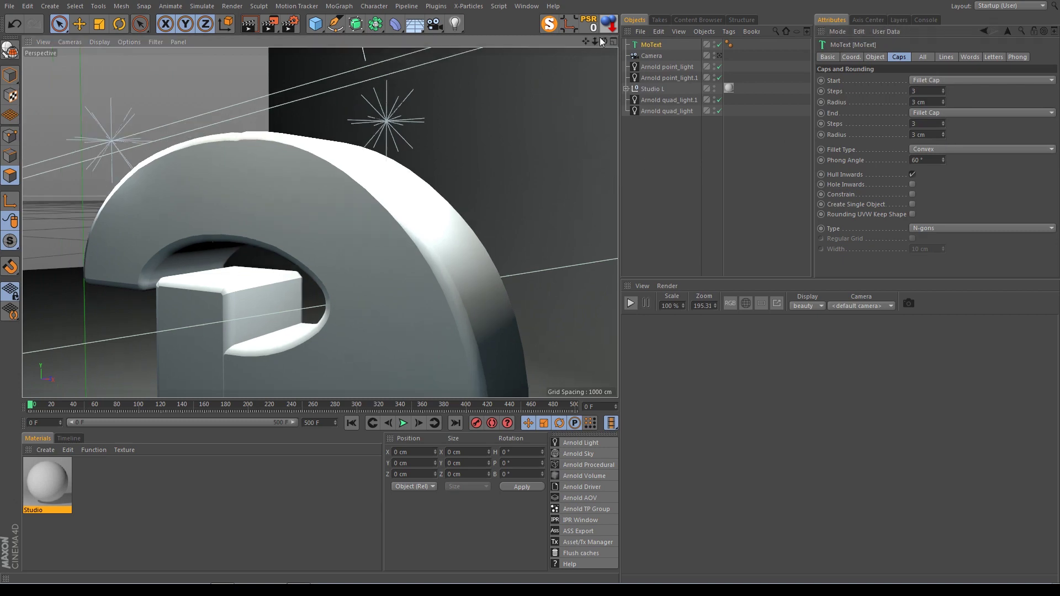
left_click_drag(594, 44, 611, 40)
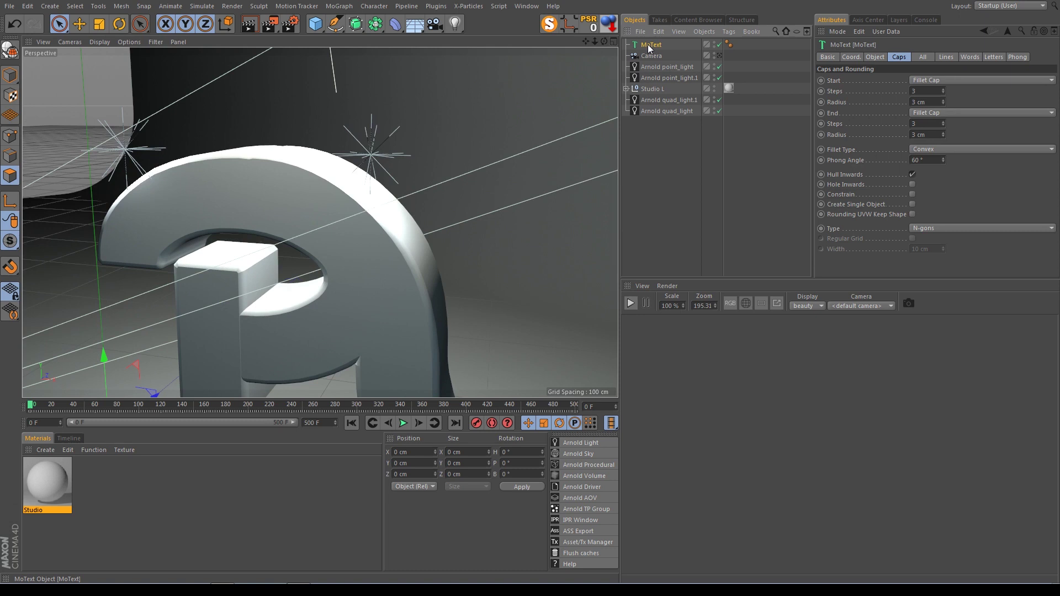
- Make MoText and Extrude A editable, then Connect Objects + Delete into MoText.1
key("c")
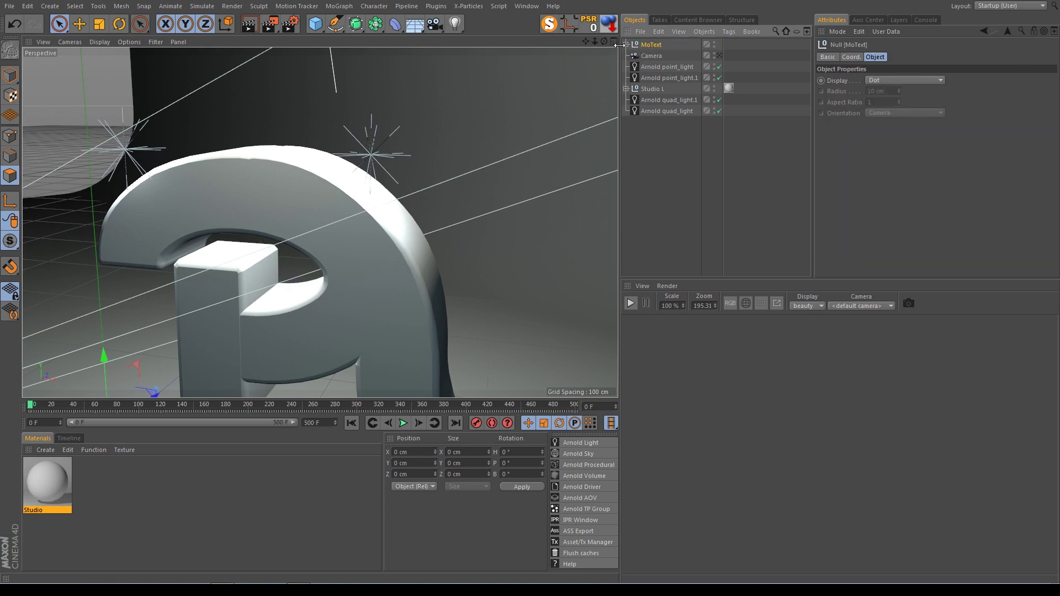
left_click(626, 44)
left_click(632, 55)
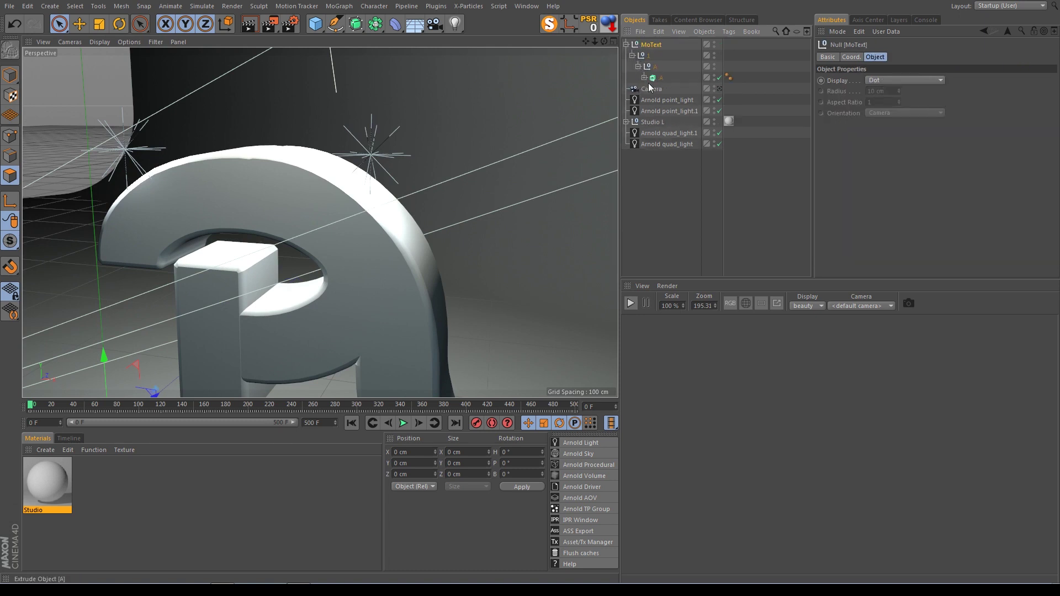
left_click(650, 79)
key("c")
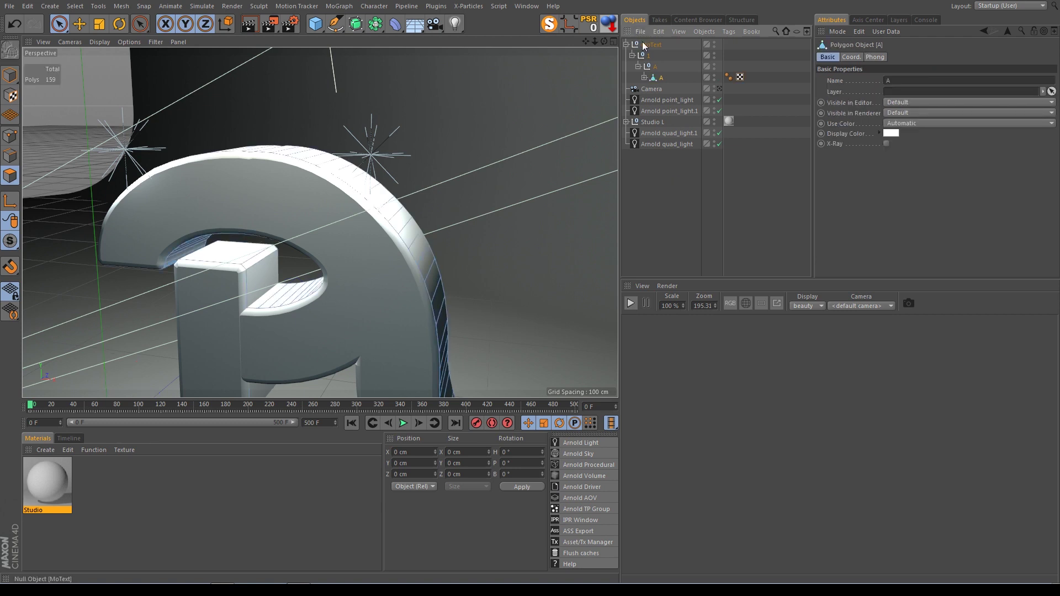
left_click(648, 44)
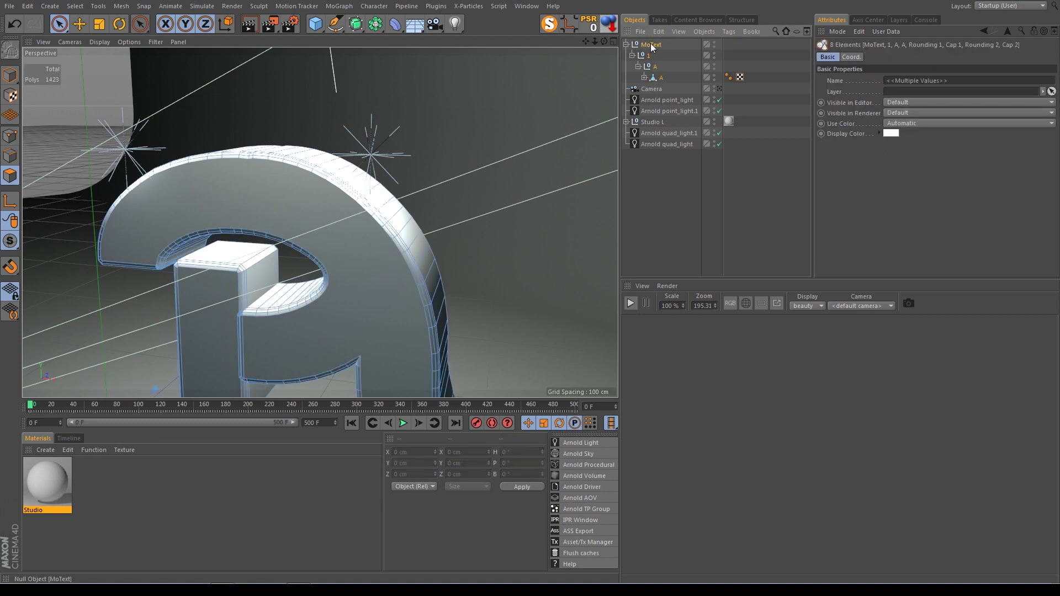
right_click(652, 47)
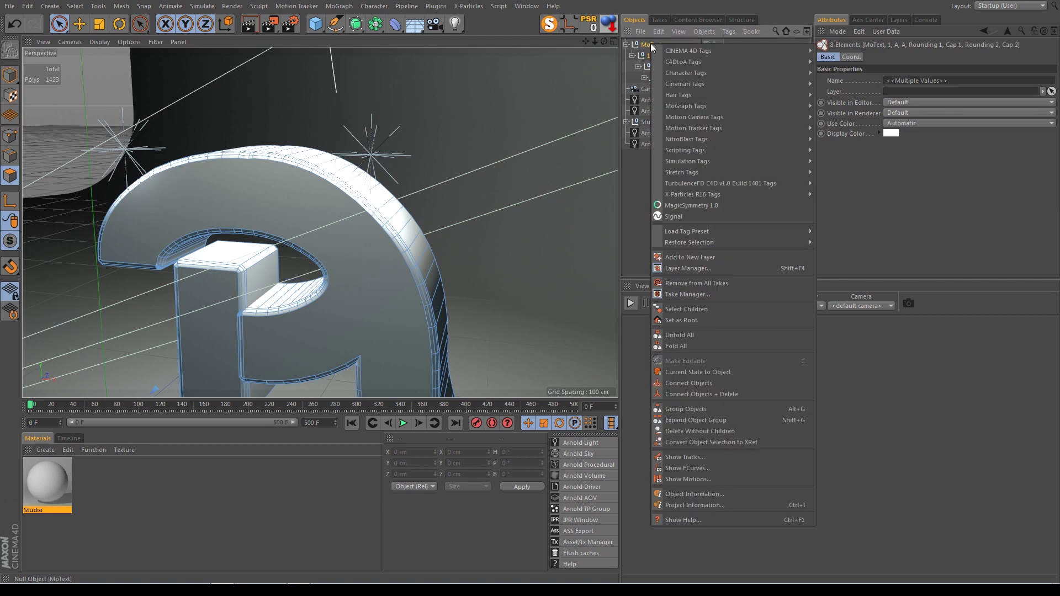
left_click(690, 395)
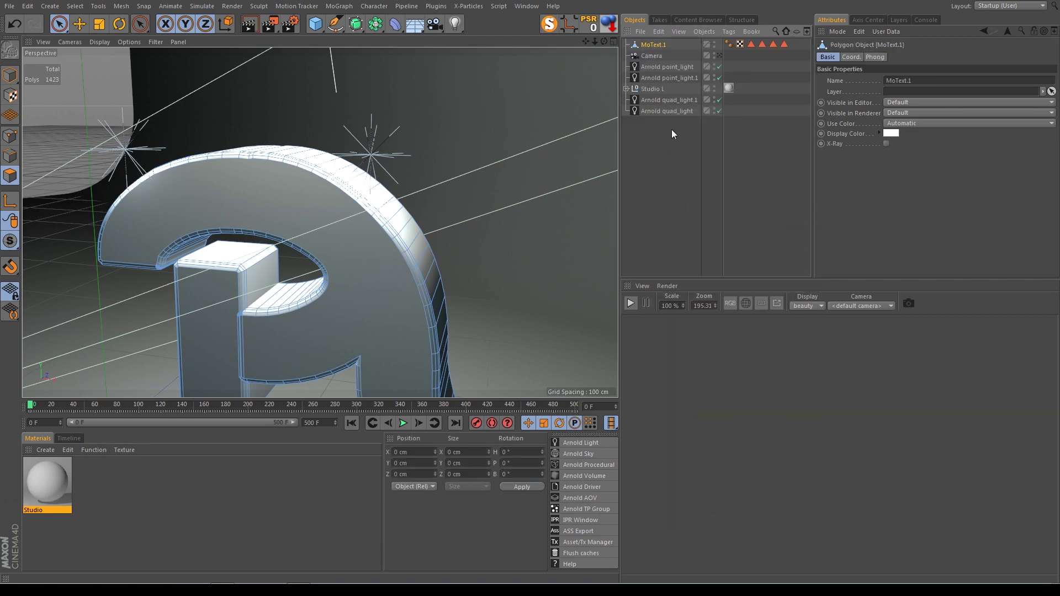
- Delete the four polygon selection tags from MoText.1
left_click_drag(797, 46, 749, 63)
key("Delete")
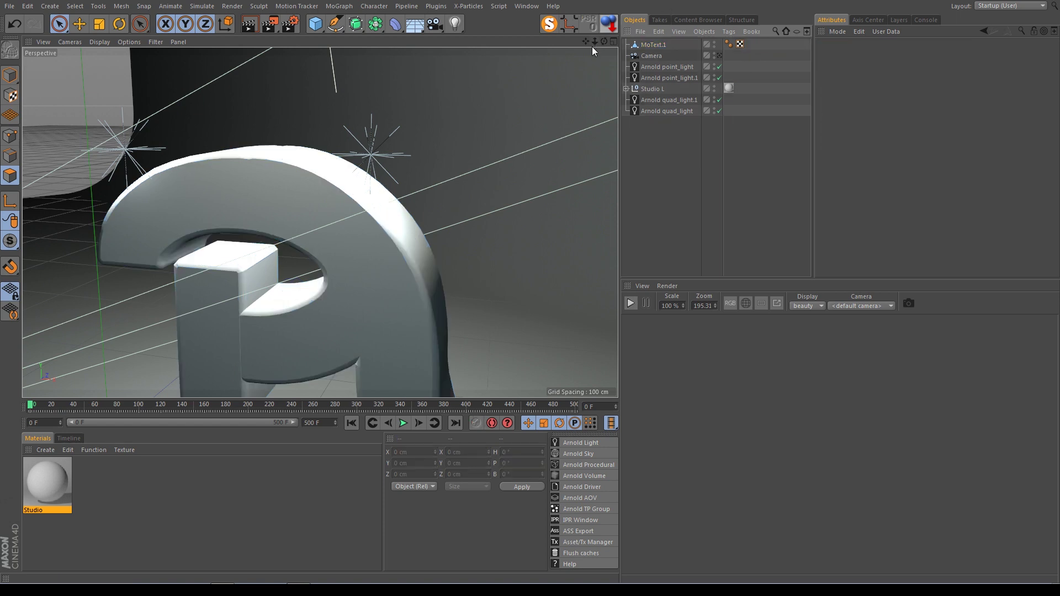
left_click_drag(594, 42, 579, 50)
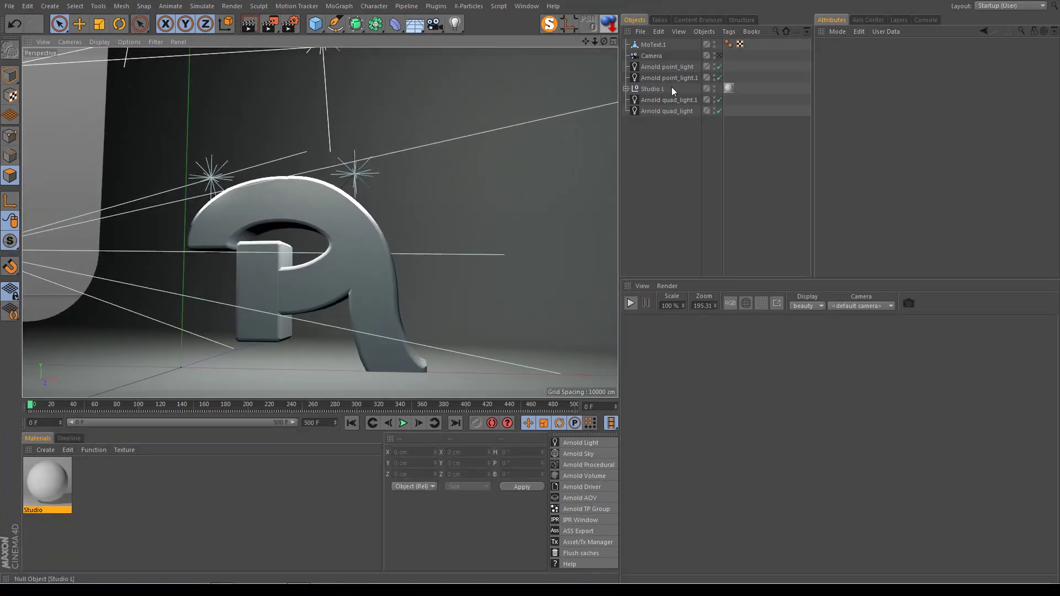
- Scale MoText.1 along Y in Model mode to about 232 cm tall
left_click(653, 45)
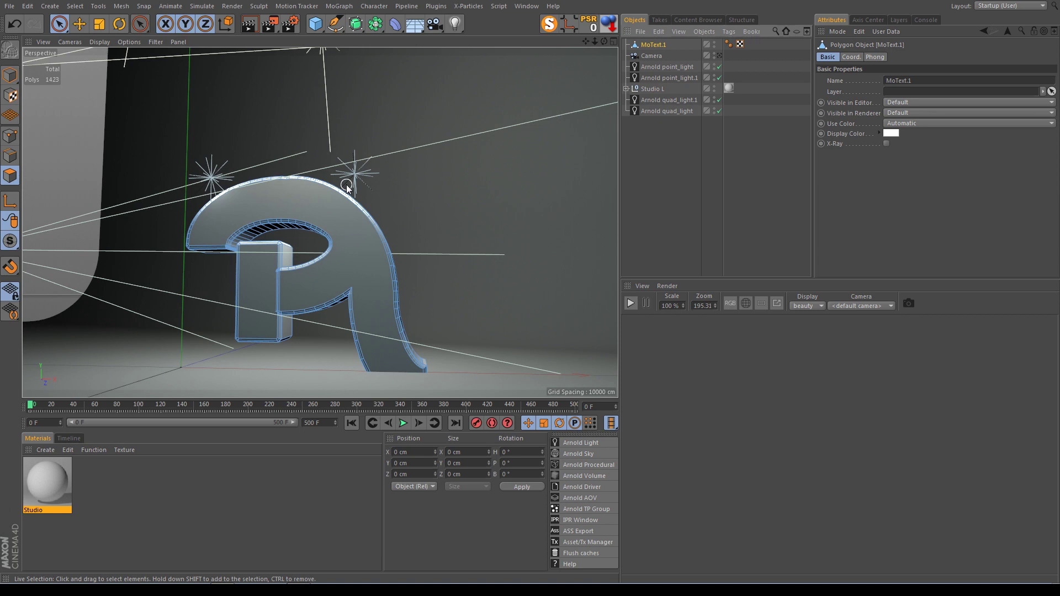
key("t")
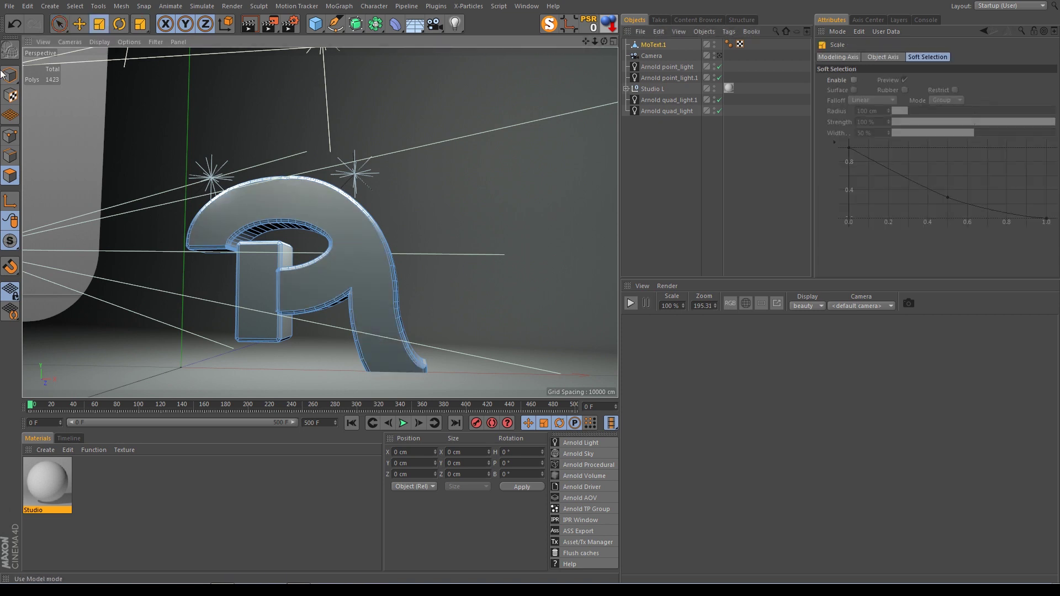
left_click(10, 75)
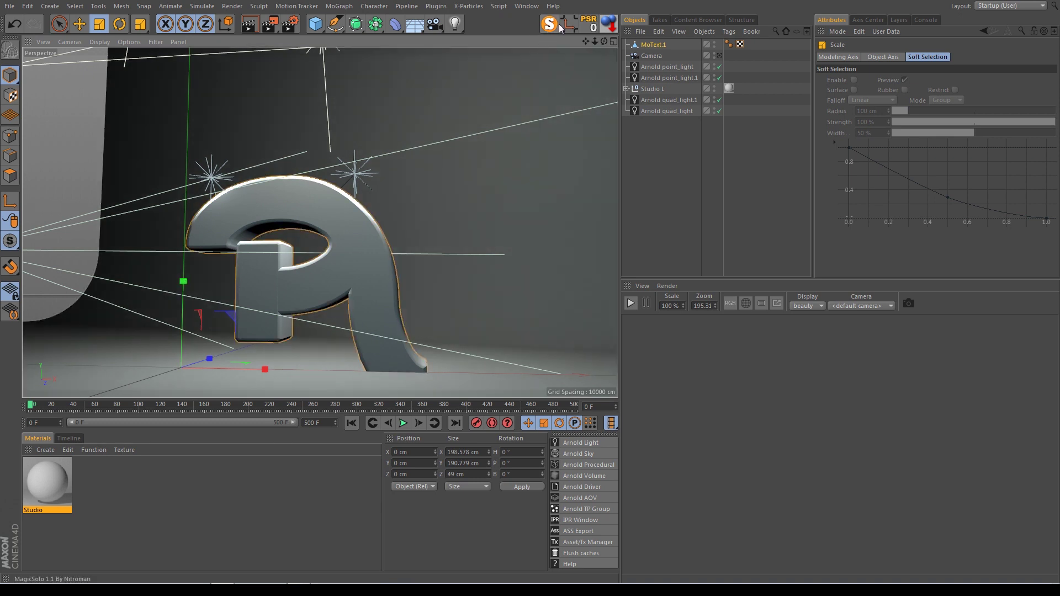
left_click(345, 203)
left_click_drag(307, 205, 311, 186)
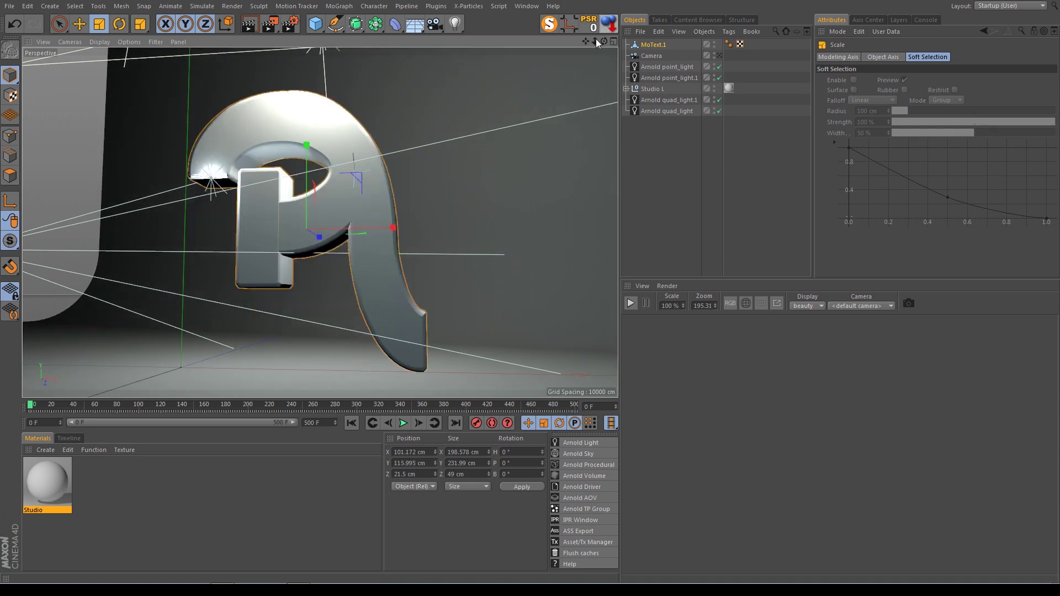
mouse_move(604, 41)
left_mouse_down()
mouse_move(574, 66)
mouse_move(574, 41)
left_mouse_up()
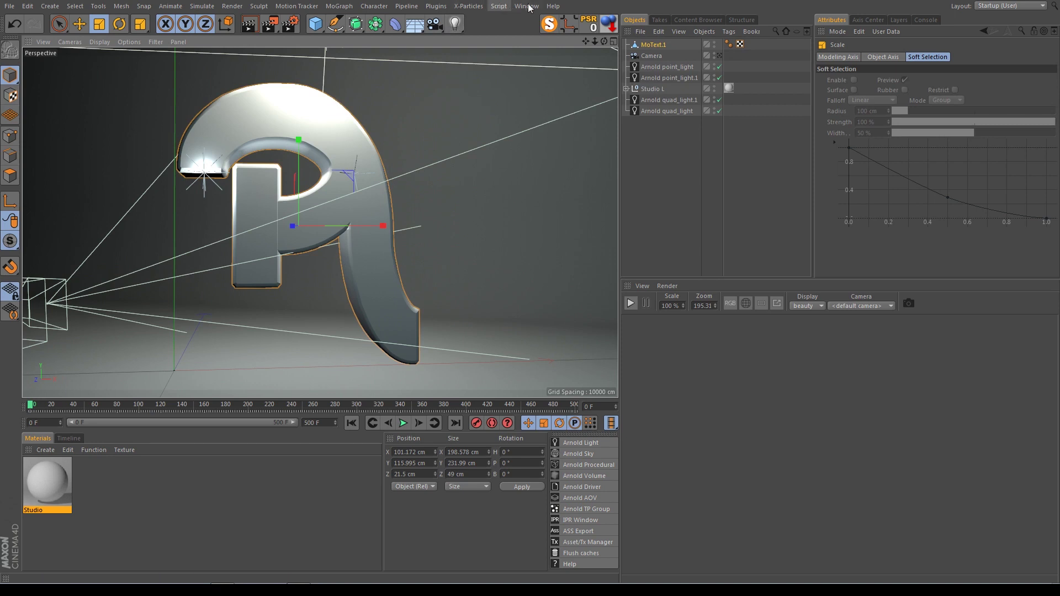
- Fracture the letter with Xplode using 500 scattered points
left_click(435, 7)
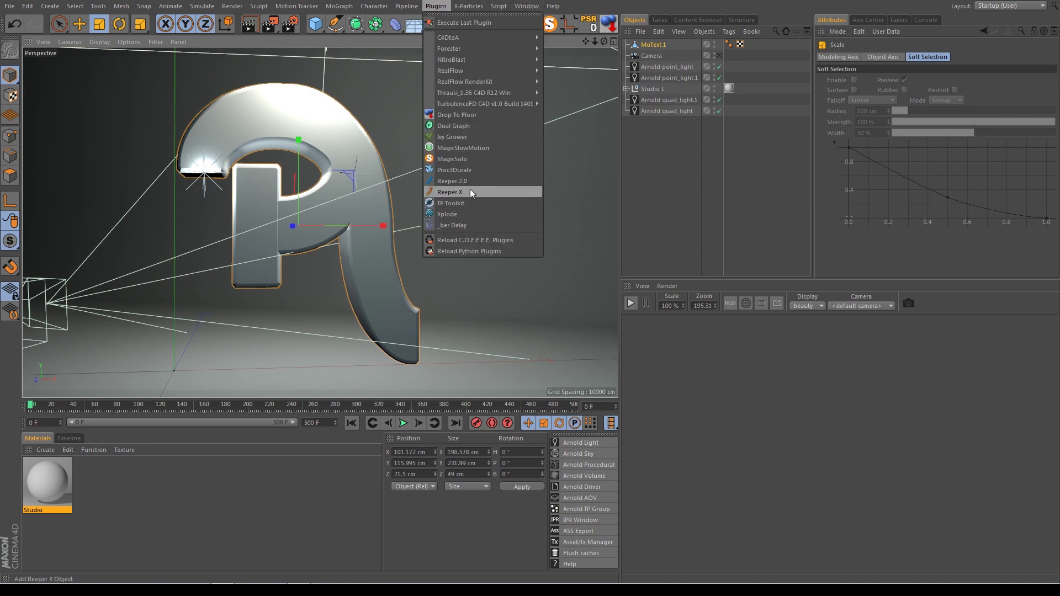
left_click(459, 212)
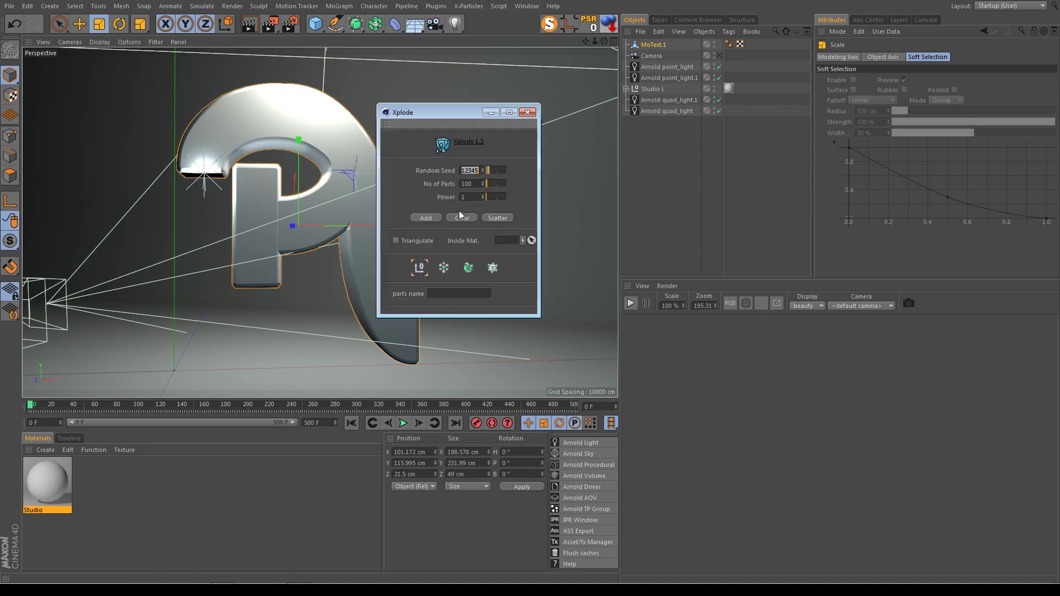
key("Tab")
type("50")
left_click(427, 218)
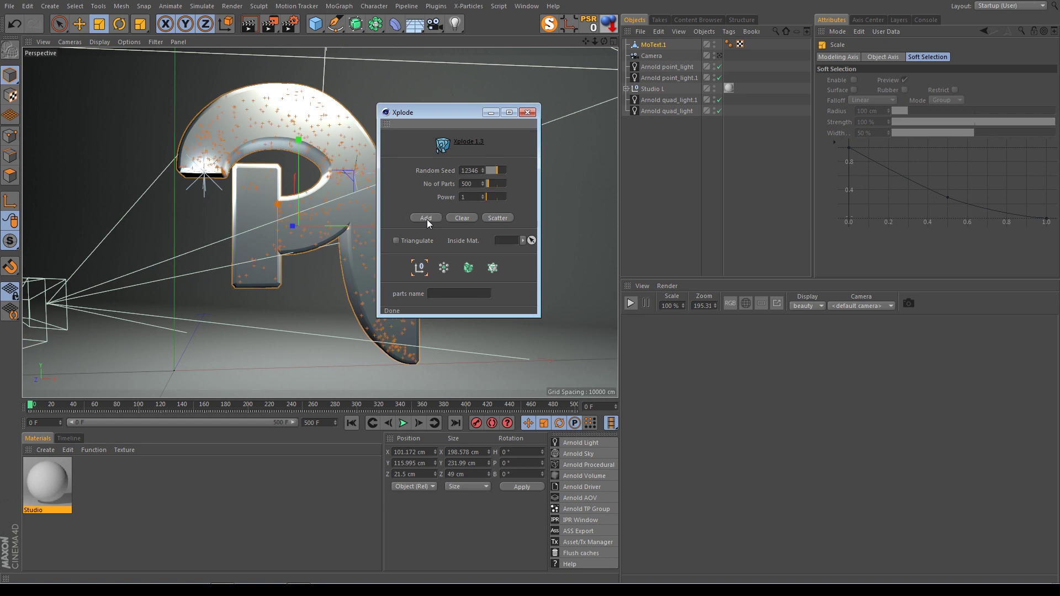
mouse_move(604, 41)
left_mouse_down()
mouse_move(452, 50)
mouse_move(474, 306)
left_mouse_up()
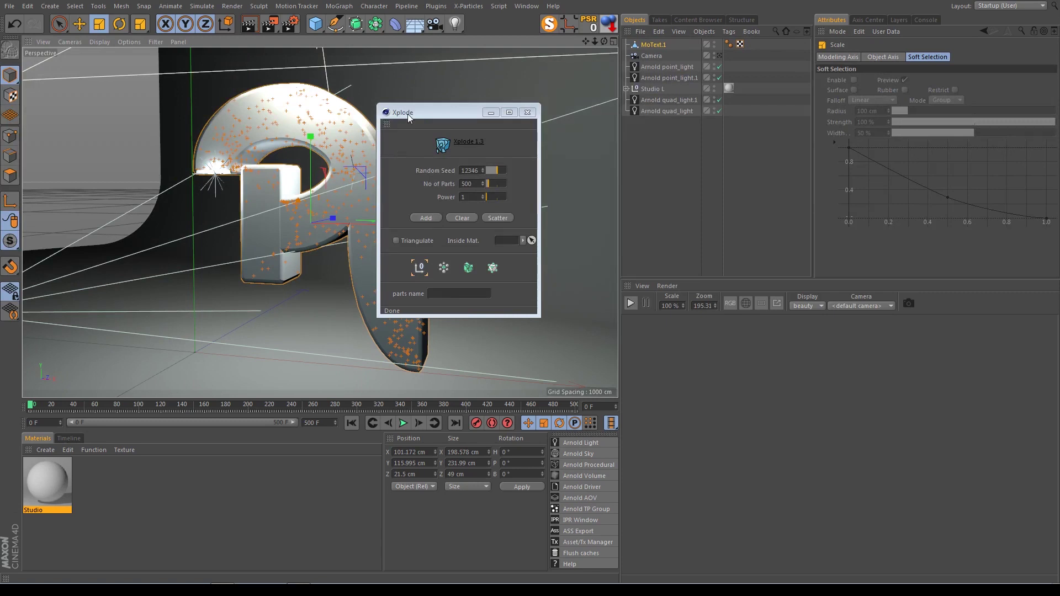
left_click_drag(407, 114, 508, 97)
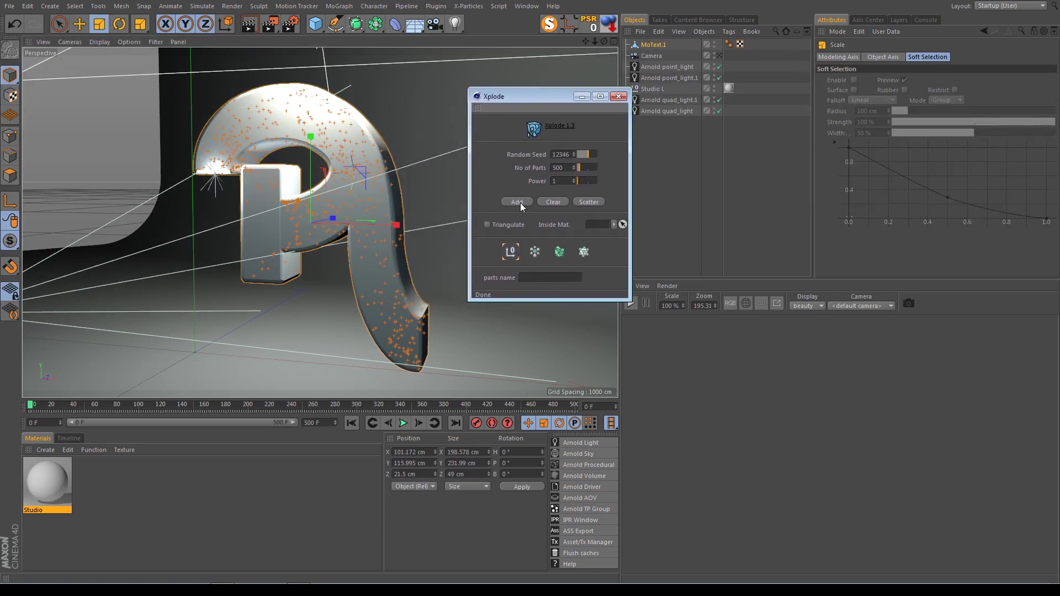
left_click(588, 202)
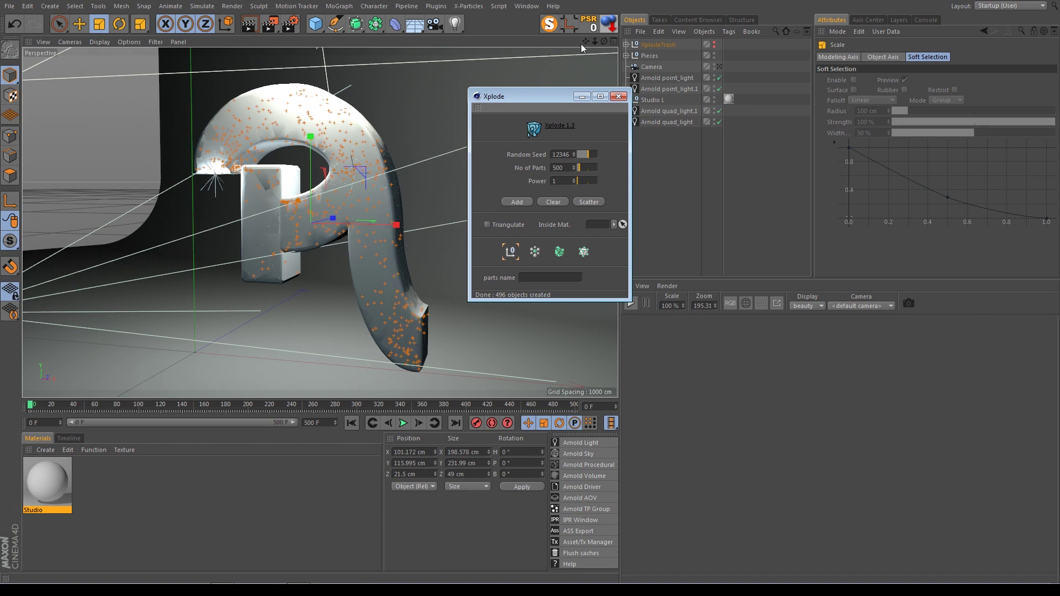
- Inspect the shattered letter with edges shown, test-moving one piece and undoing it
left_click_drag(605, 46, 581, 56)
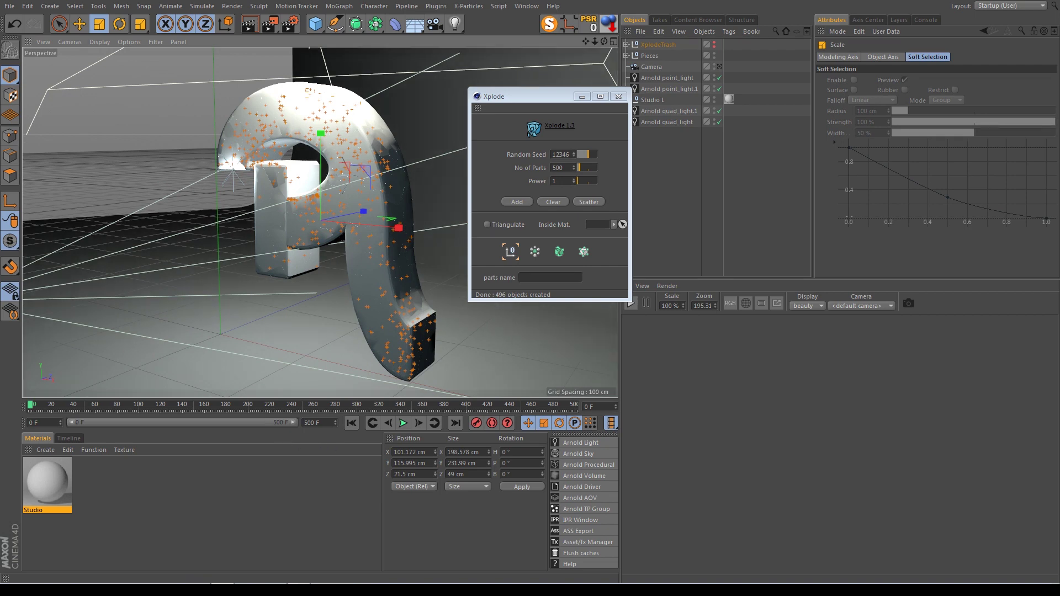
key("n")
key("b")
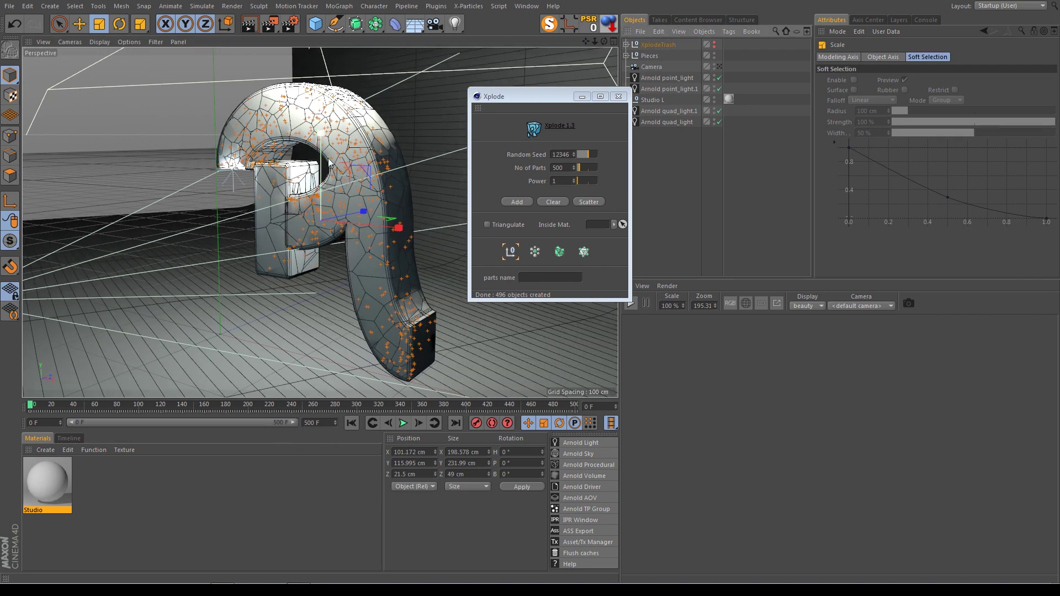
scroll(344, 152, "up", 3)
scroll(343, 152, "up", 2)
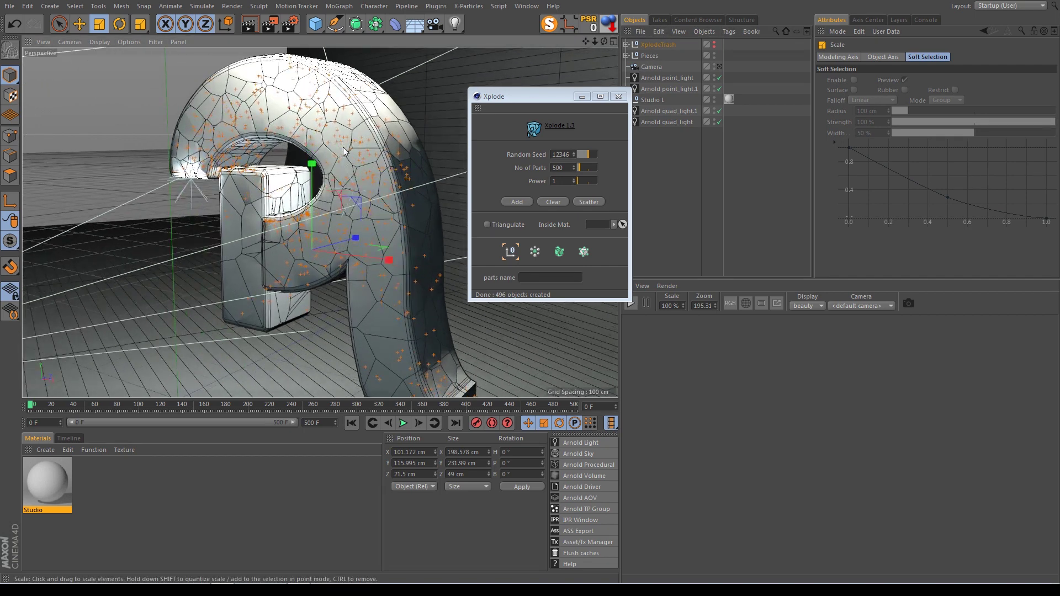
scroll(344, 152, "down", 3)
mouse_move(343, 151)
left_mouse_down("alt")
mouse_move(319, 222)
mouse_move(385, 275)
left_mouse_up("alt")
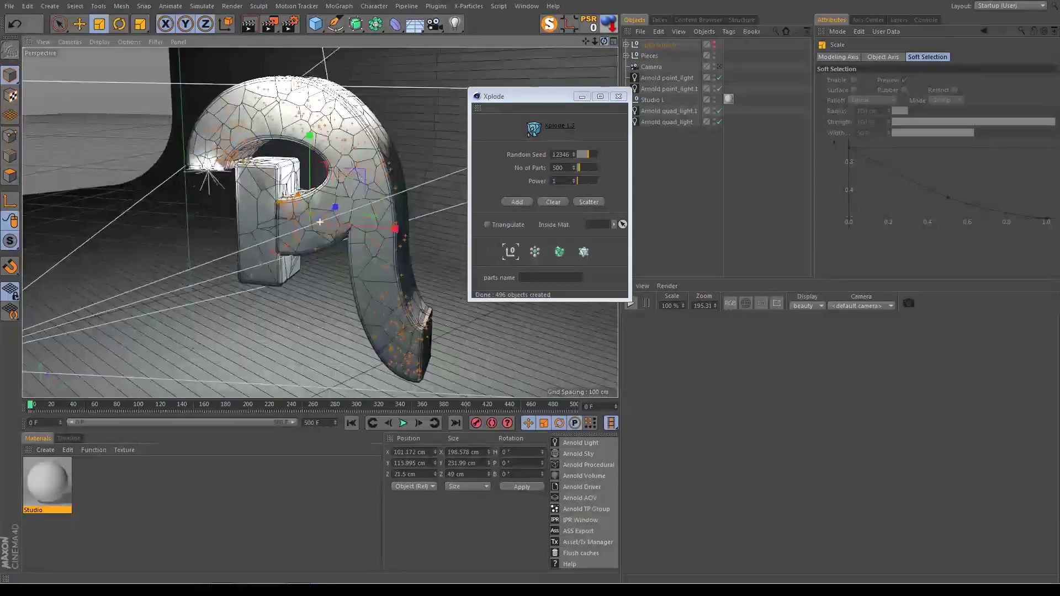
left_click(383, 271)
key("e")
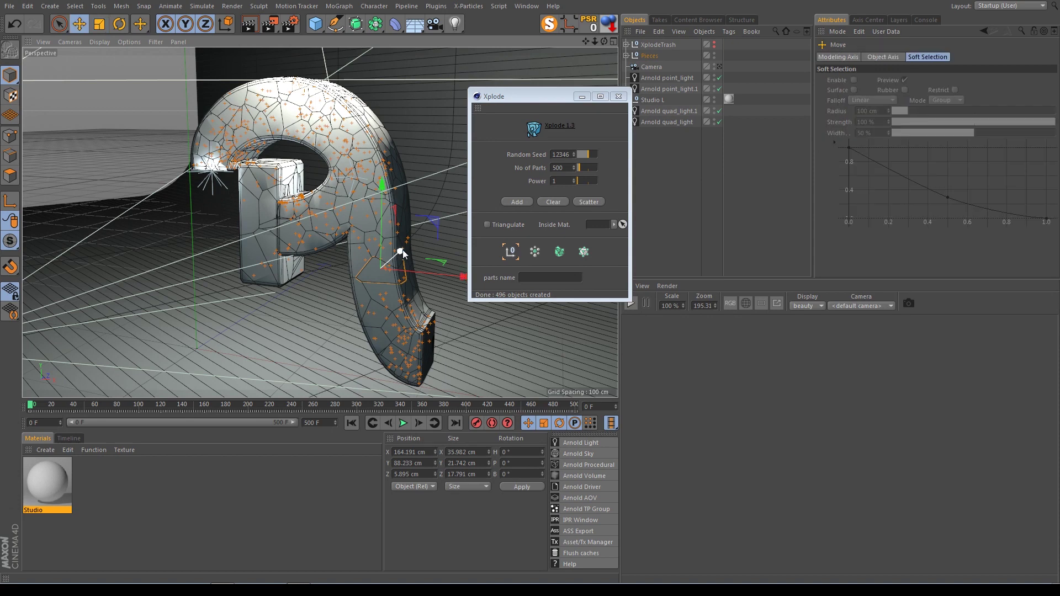
left_click_drag(401, 254, 363, 282)
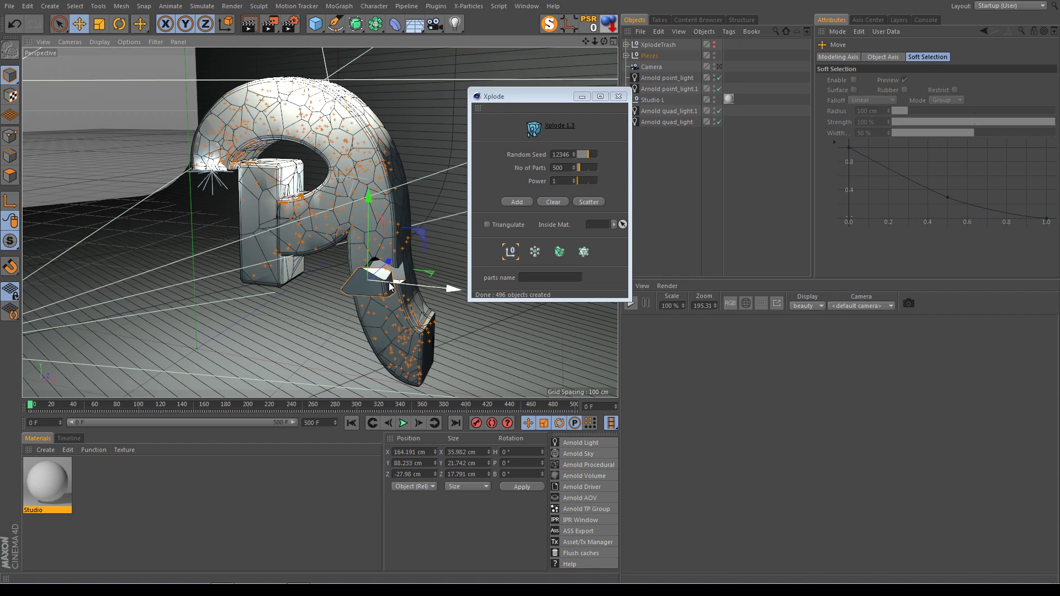
key("ctrl+z")
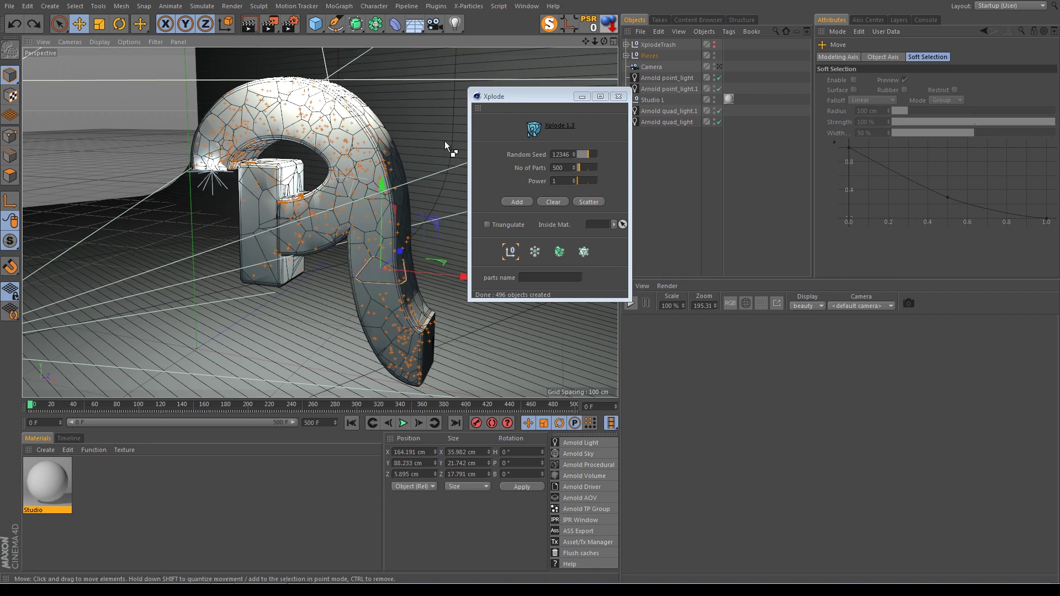
mouse_move(604, 42)
left_mouse_down()
mouse_move(574, 47)
mouse_move(607, 50)
left_mouse_up()
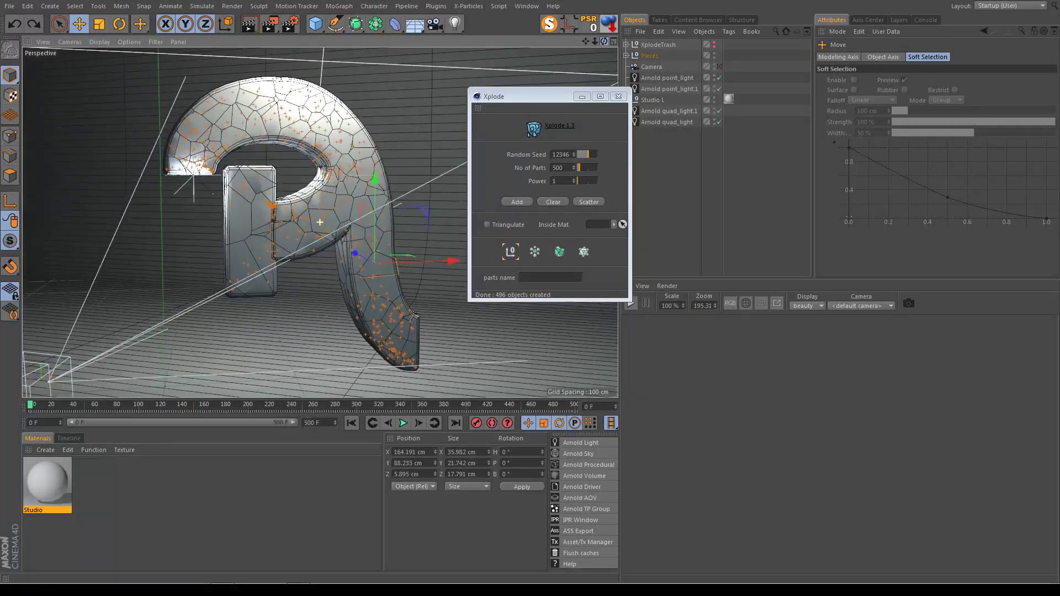
- Close Xplode, add a Fracture object and move all Pieces children into it
left_click(619, 98)
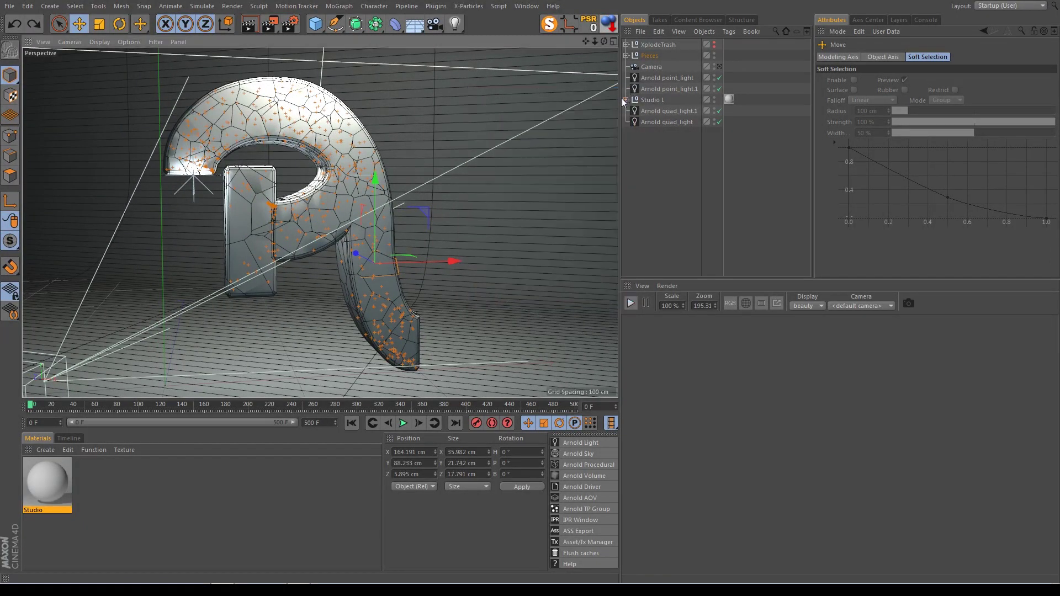
left_click(651, 44)
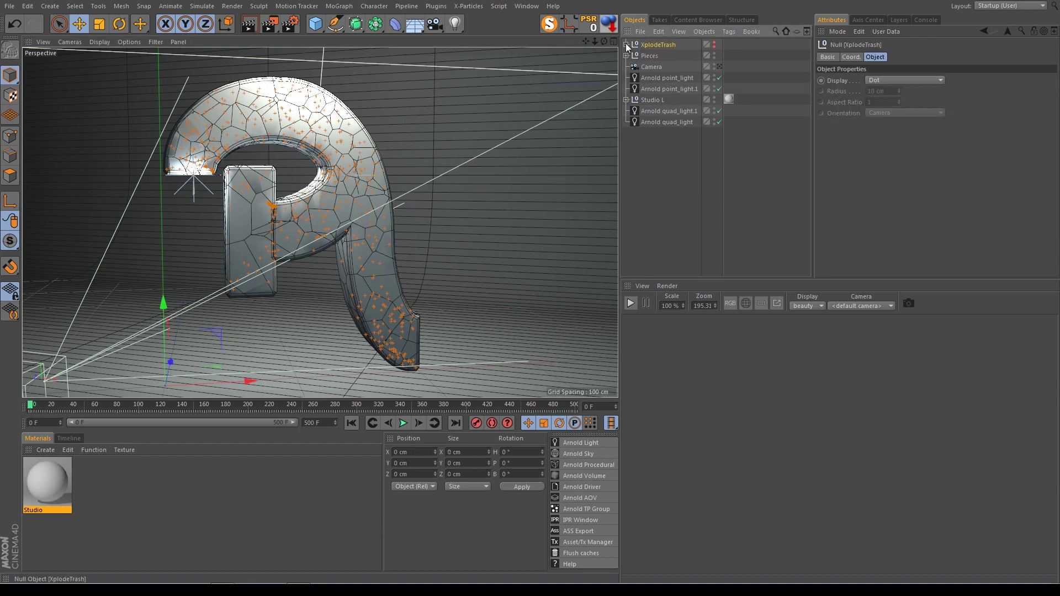
left_click(626, 56)
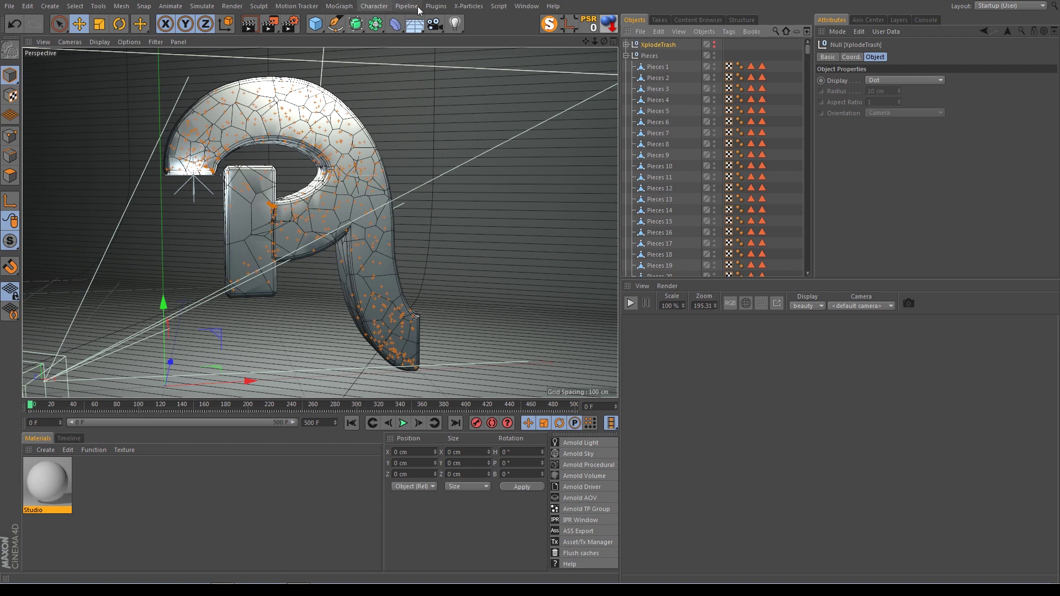
left_click(347, 8)
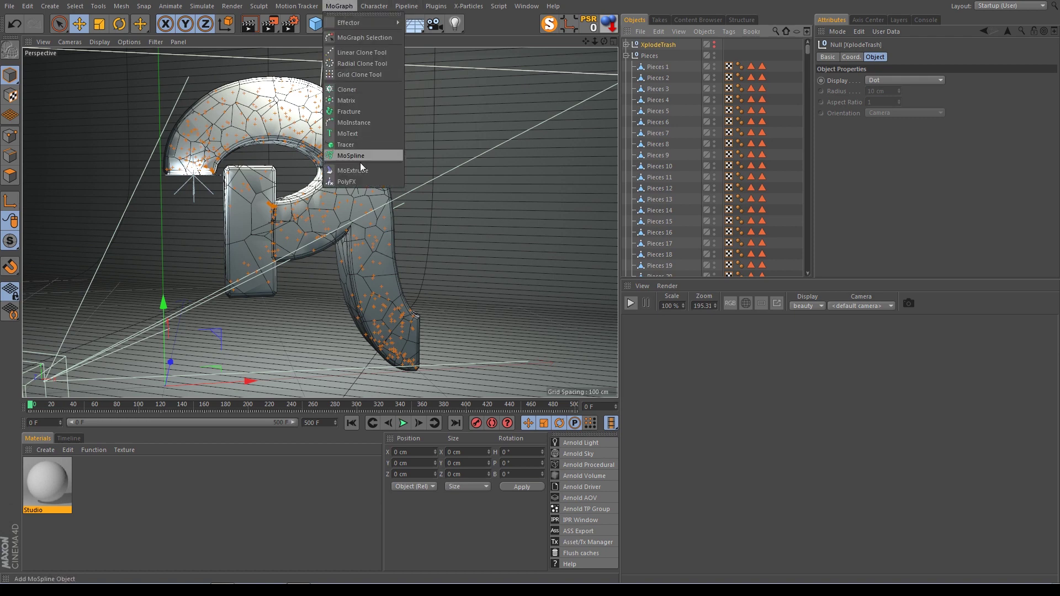
left_click(350, 111)
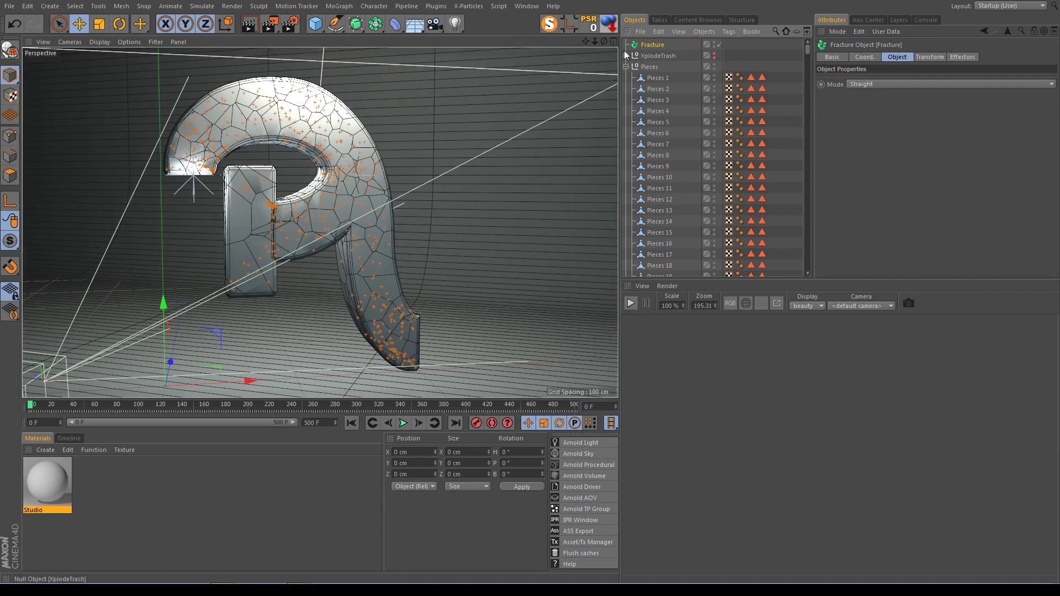
middle_click(652, 66)
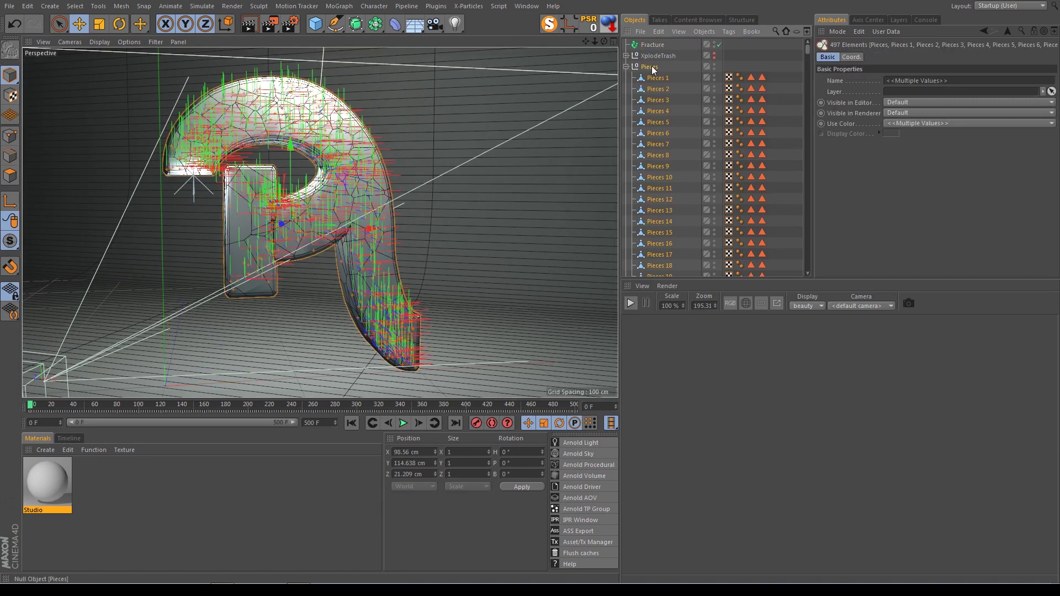
left_click(652, 67, "ctrl")
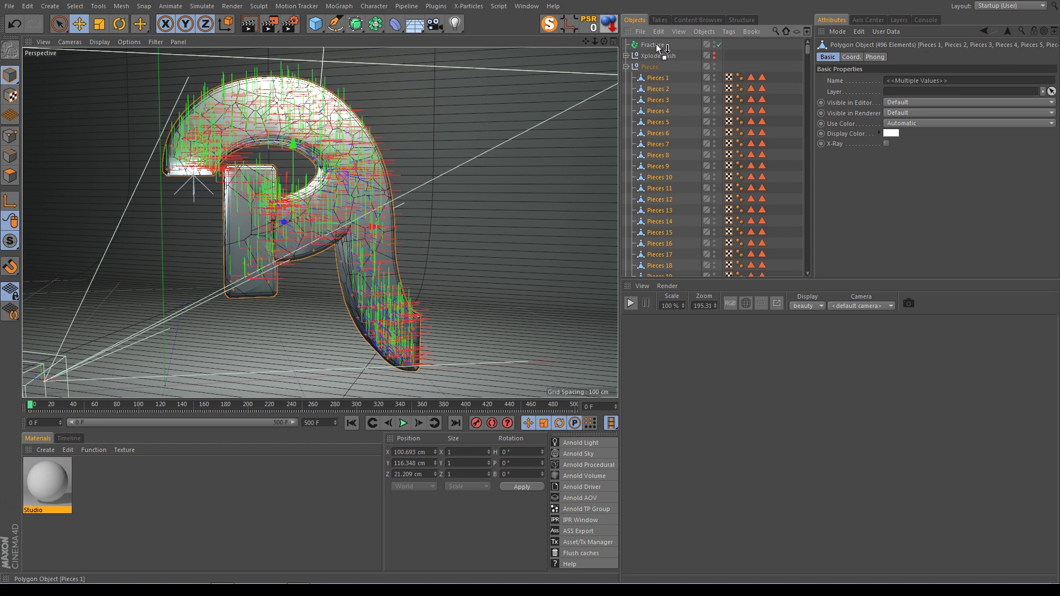
left_click_drag(656, 44, 656, 45)
left_click(626, 45)
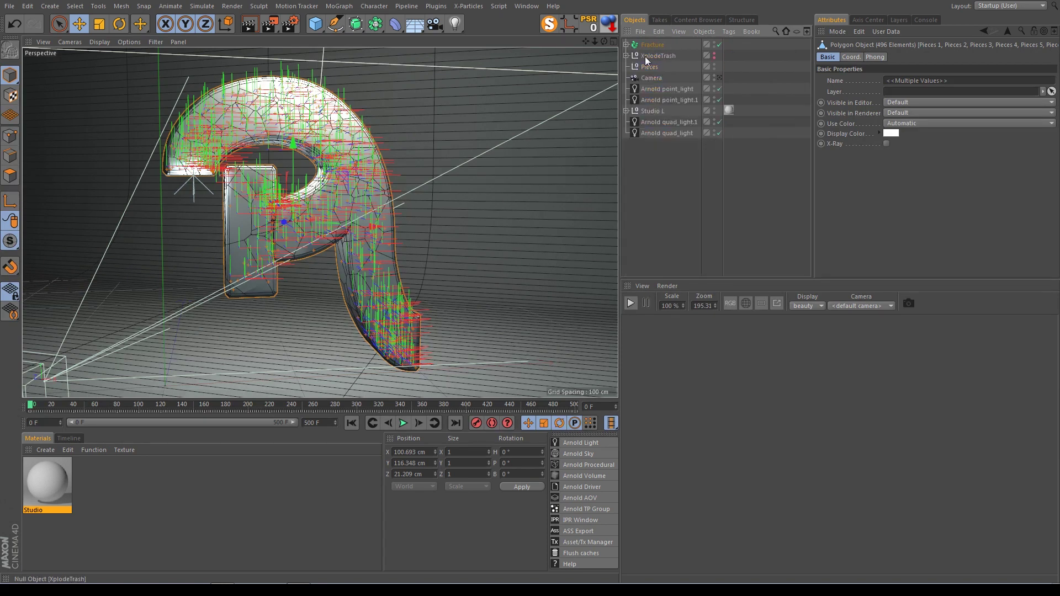
- Delete the leftover XplodeTrash and empty Pieces nulls
left_click(652, 55)
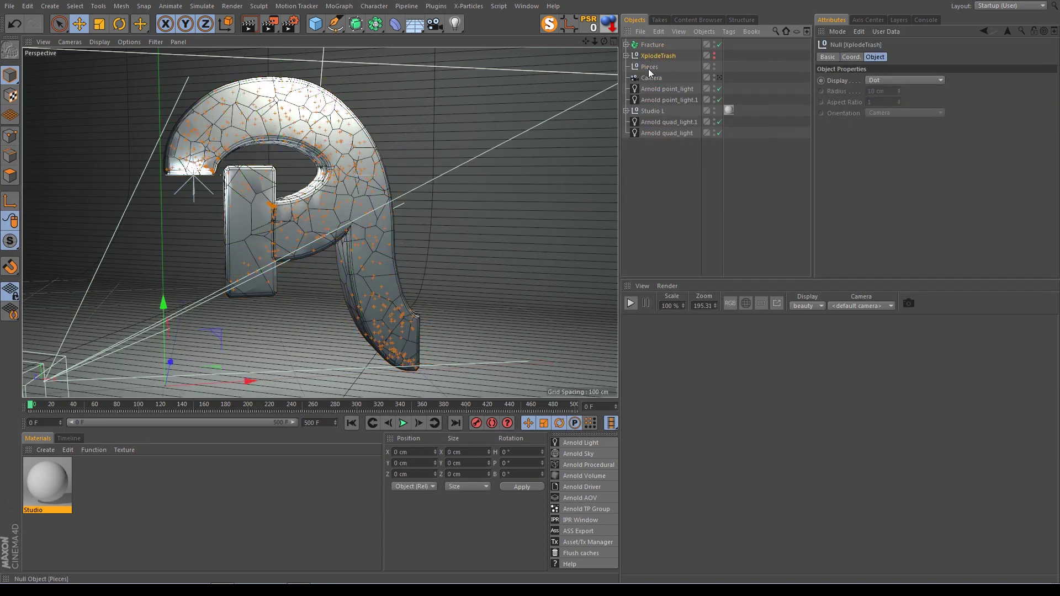
key("Delete")
left_click(648, 59)
key("Delete")
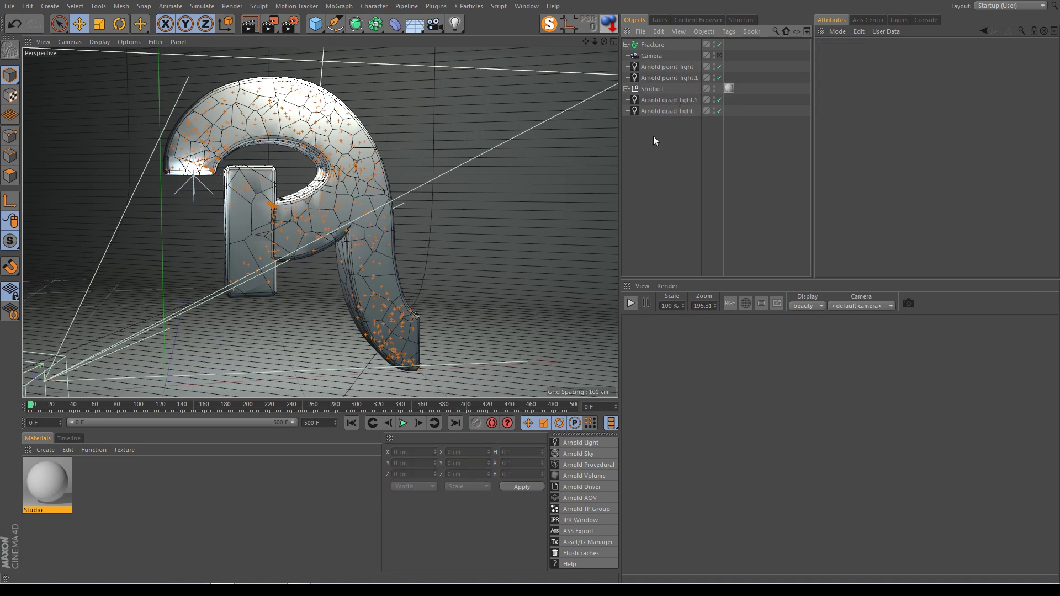
left_click(649, 45)
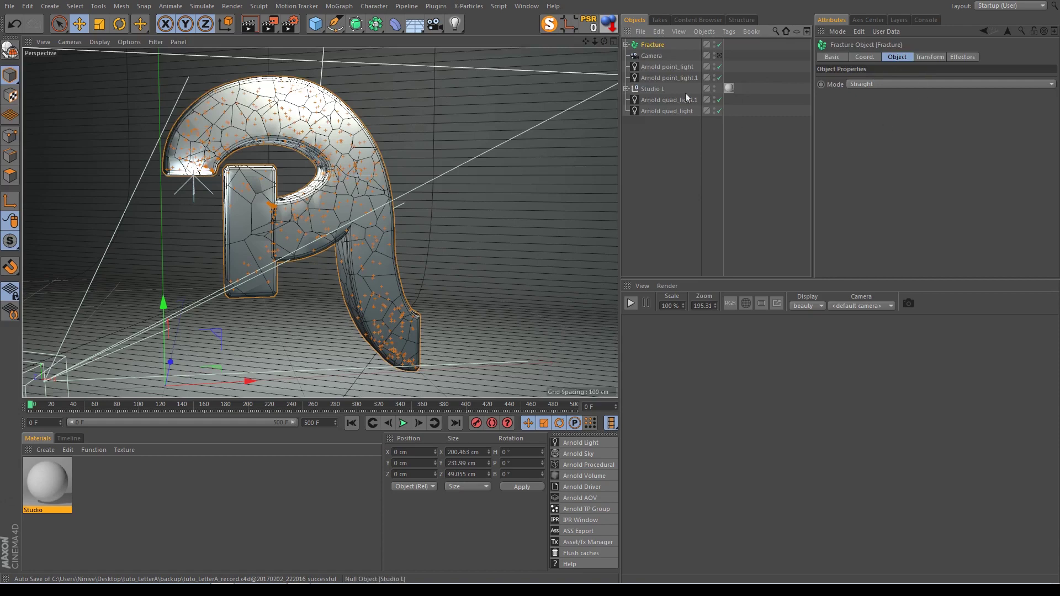
- Expand the Fracture object's pieces and browse the MoGraph Effector submenu
left_click(627, 44)
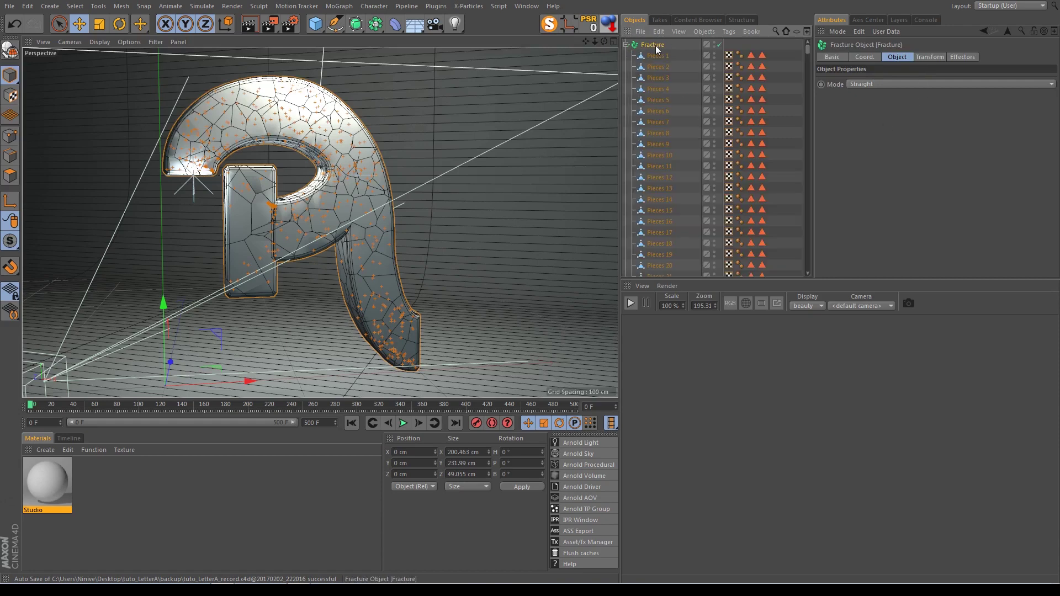
left_click(340, 6)
mouse_move(485, 103)
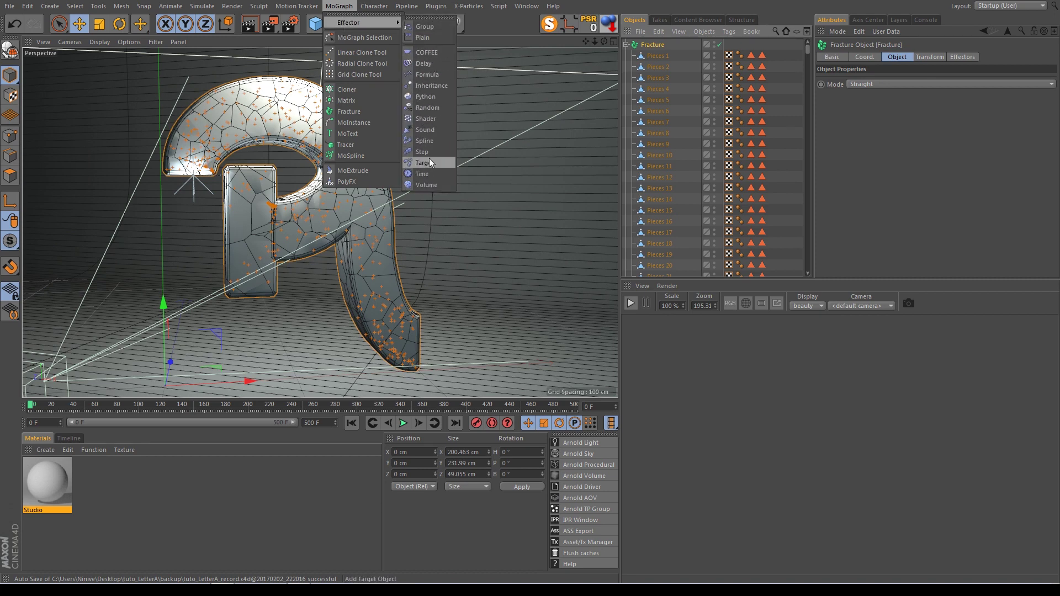
mouse_move(436, 6)
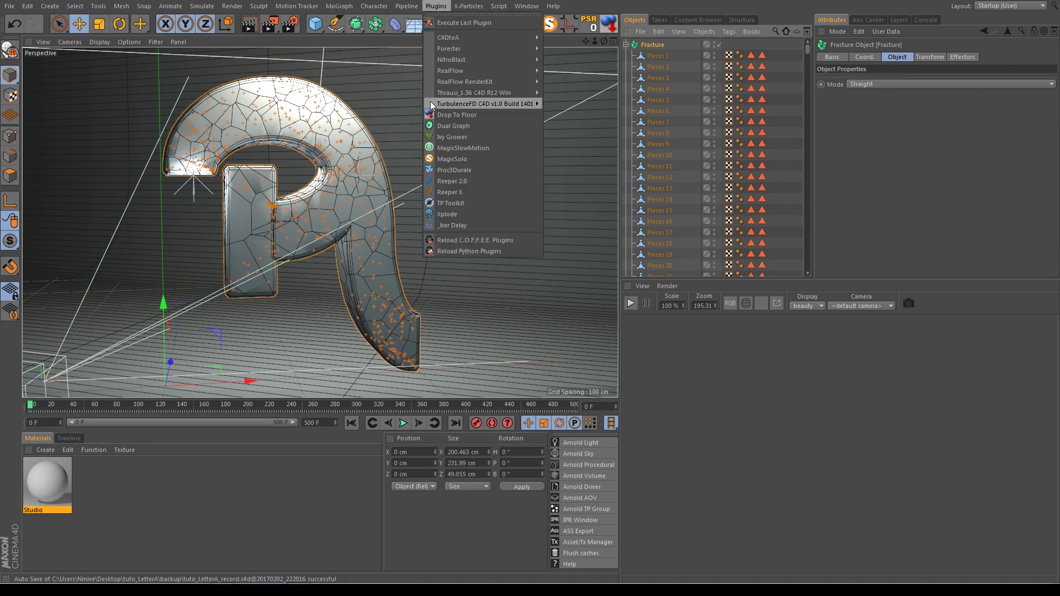
left_click(373, 6)
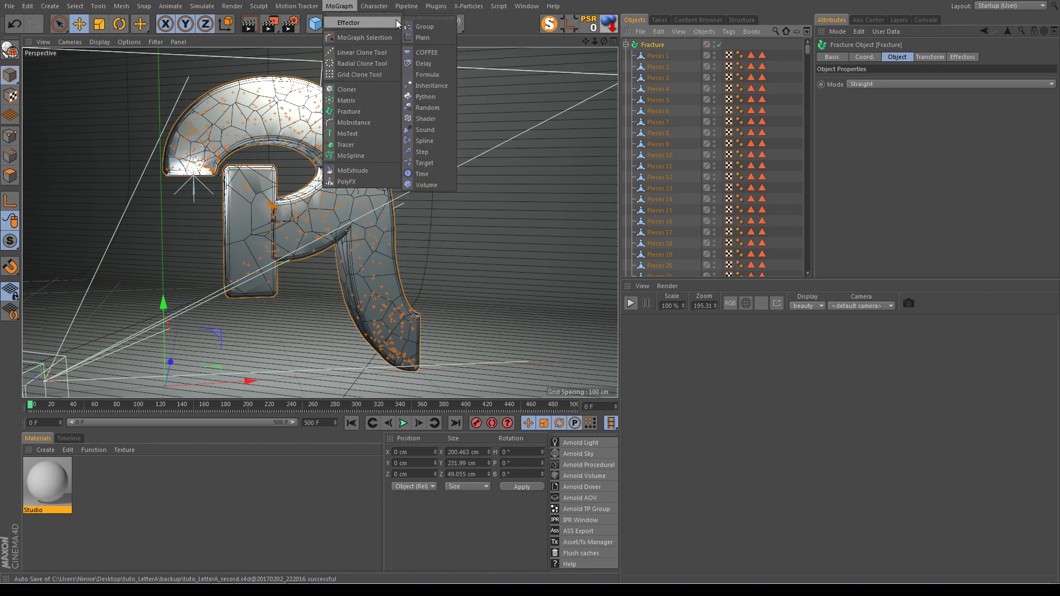
- Add a Random effector with Linear falloff along -X, placed over the P's lower tail
mouse_move(360, 22)
left_click(440, 110)
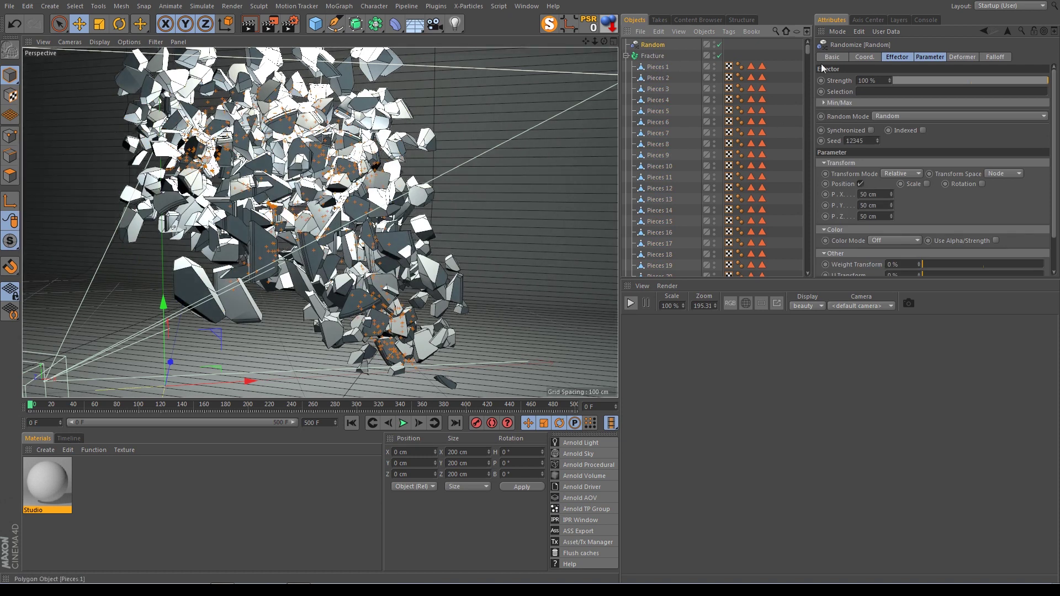
left_click(1000, 57)
left_click(870, 83)
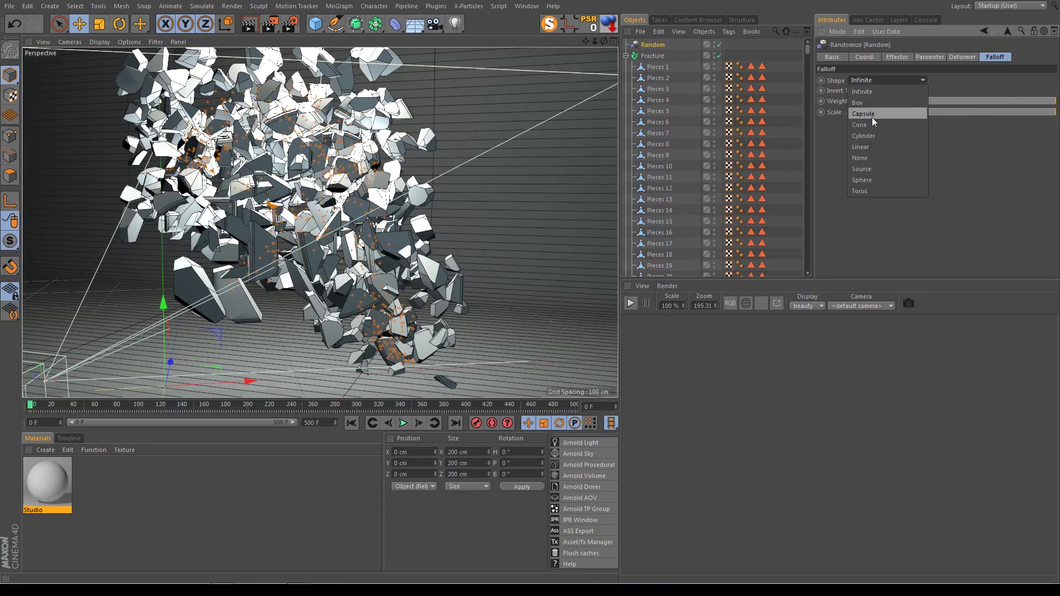
left_click(870, 149)
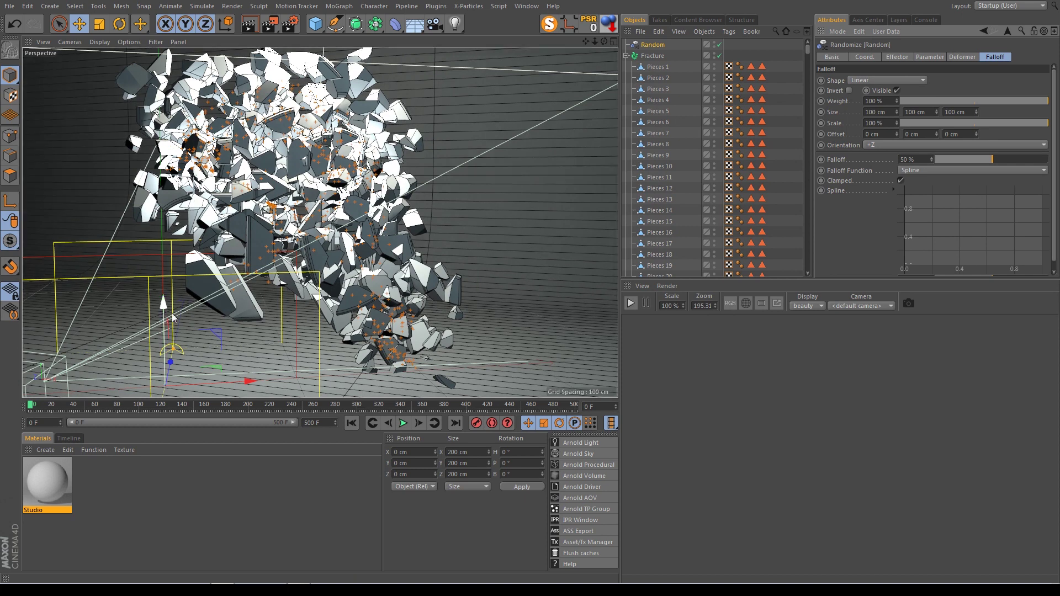
left_click(915, 145)
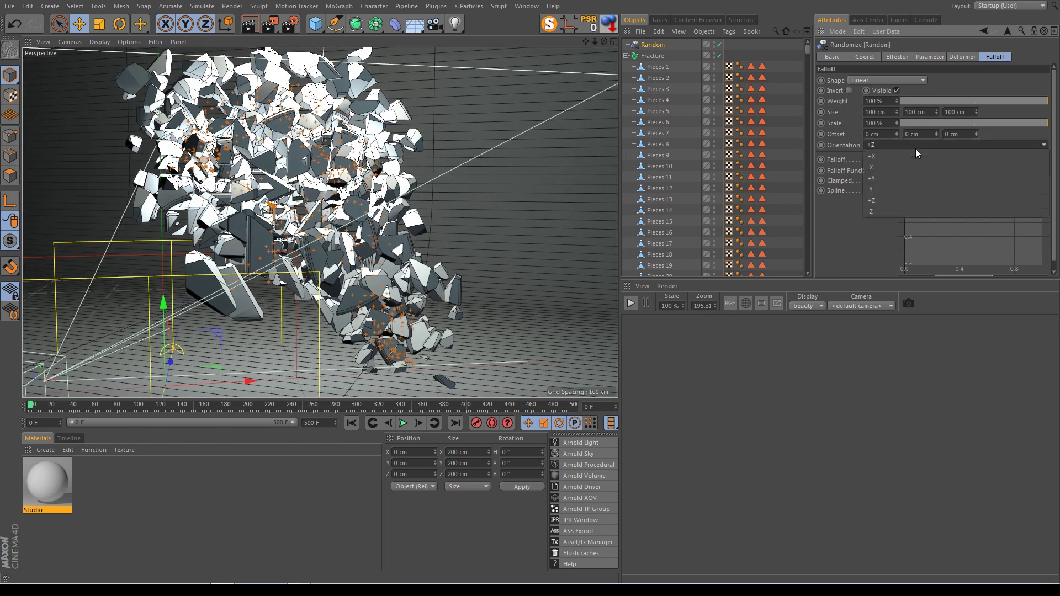
left_click(876, 165)
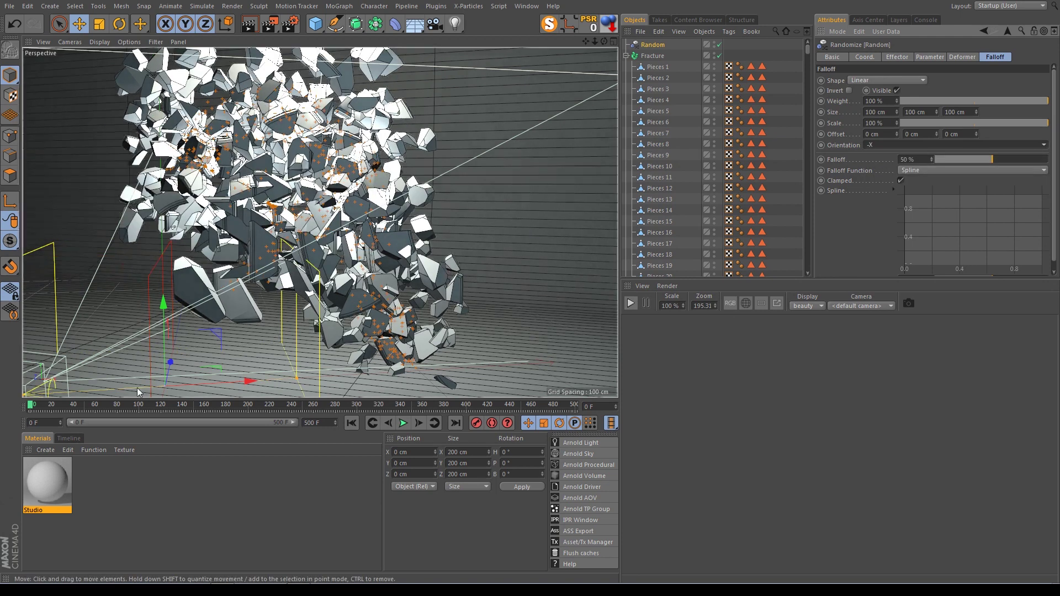
mouse_move(254, 383)
left_mouse_down()
mouse_move(608, 359)
mouse_move(556, 363)
left_mouse_up()
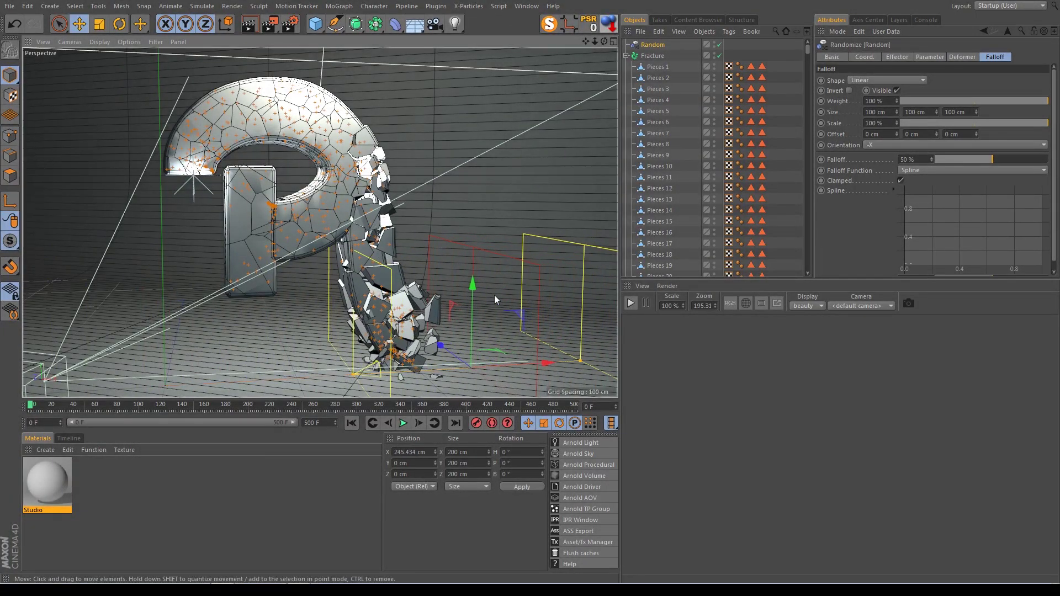
left_click_drag(472, 286, 472, 277)
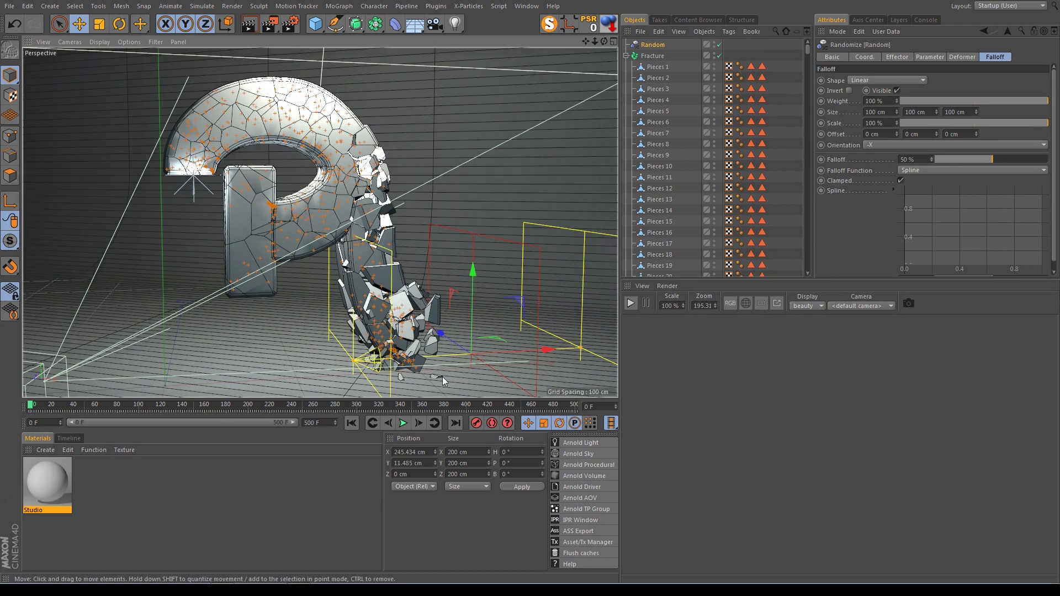
left_click_drag(547, 350, 546, 350)
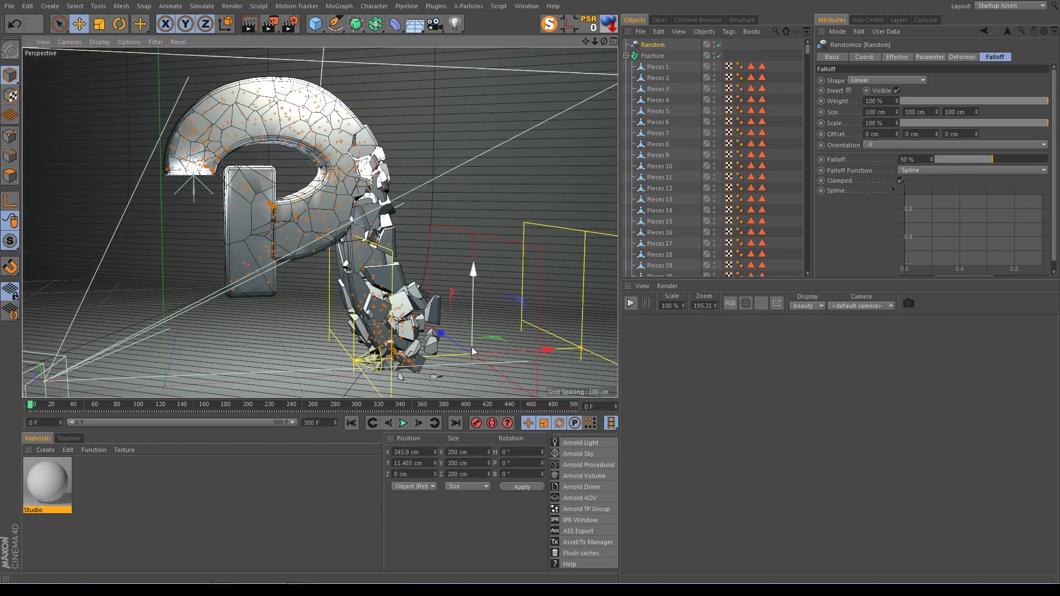
- Collapse the Fracture object and duplicate the Random effector as Random.1
left_click(625, 56)
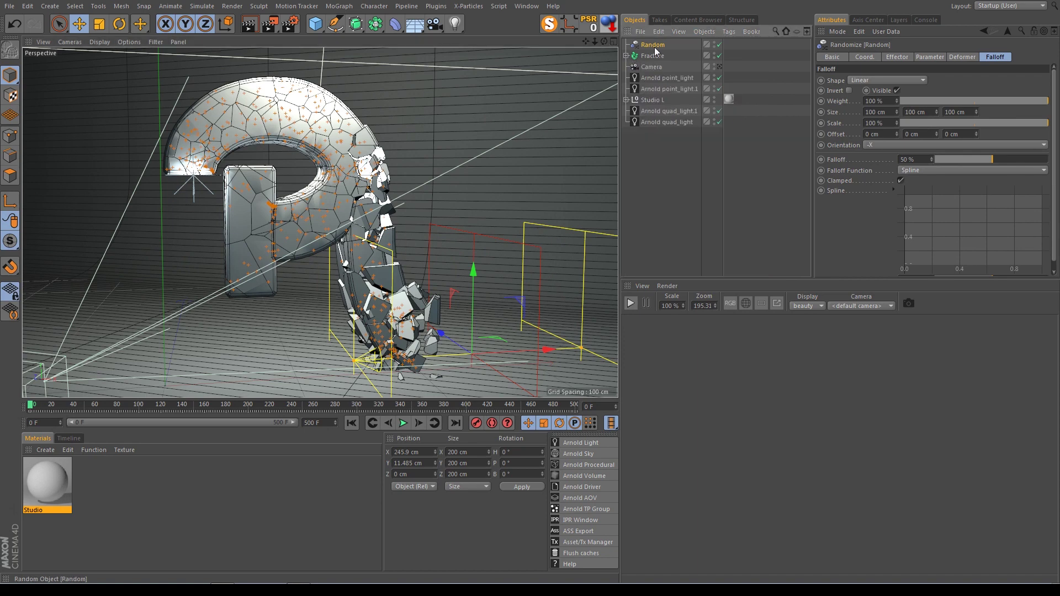
left_click_drag(654, 47, 655, 47)
left_click(654, 57)
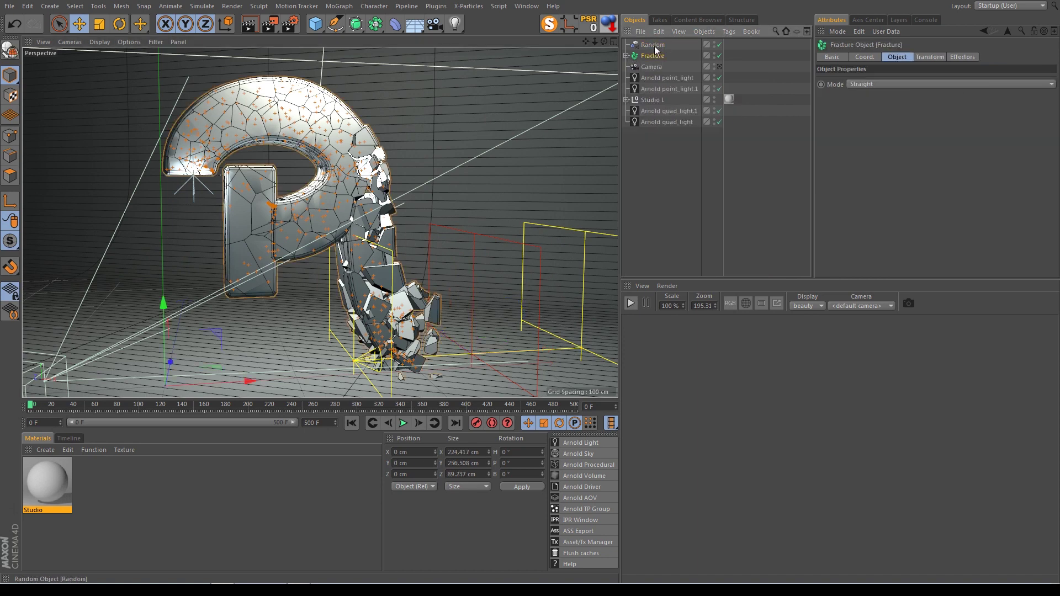
left_click_drag(653, 46, 652, 43, "ctrl")
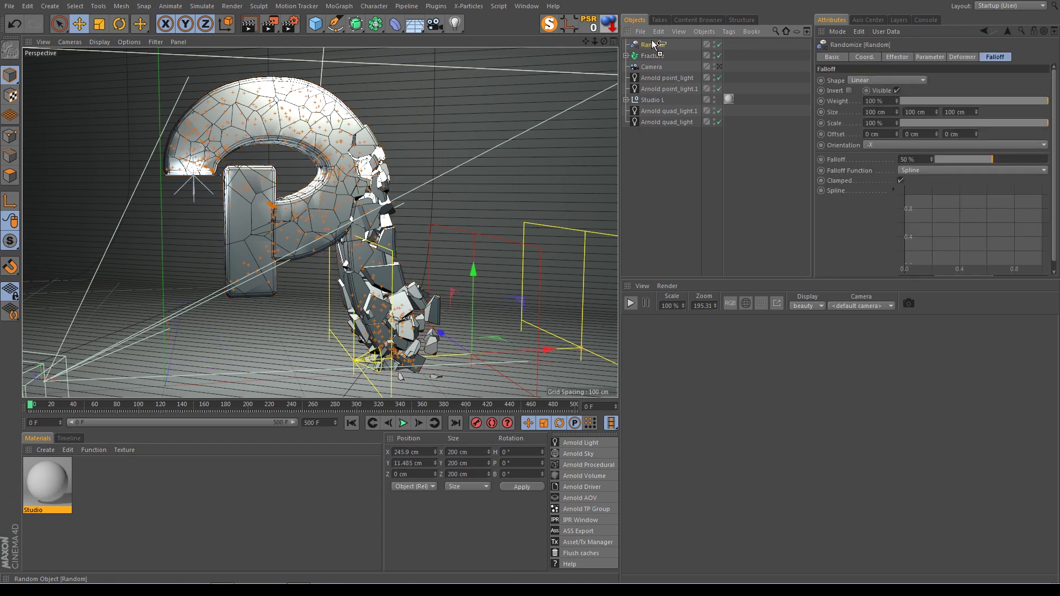
- Add Random.1 to the Fracture object's Effectors list, undoing an accidental move
left_click(652, 65)
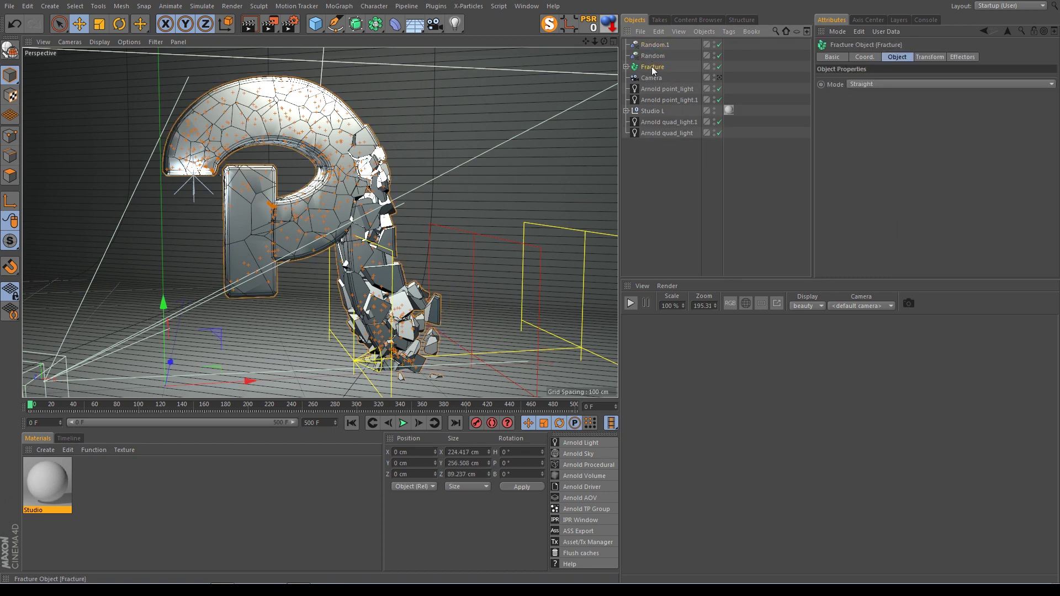
left_click_drag(655, 45, 703, 58)
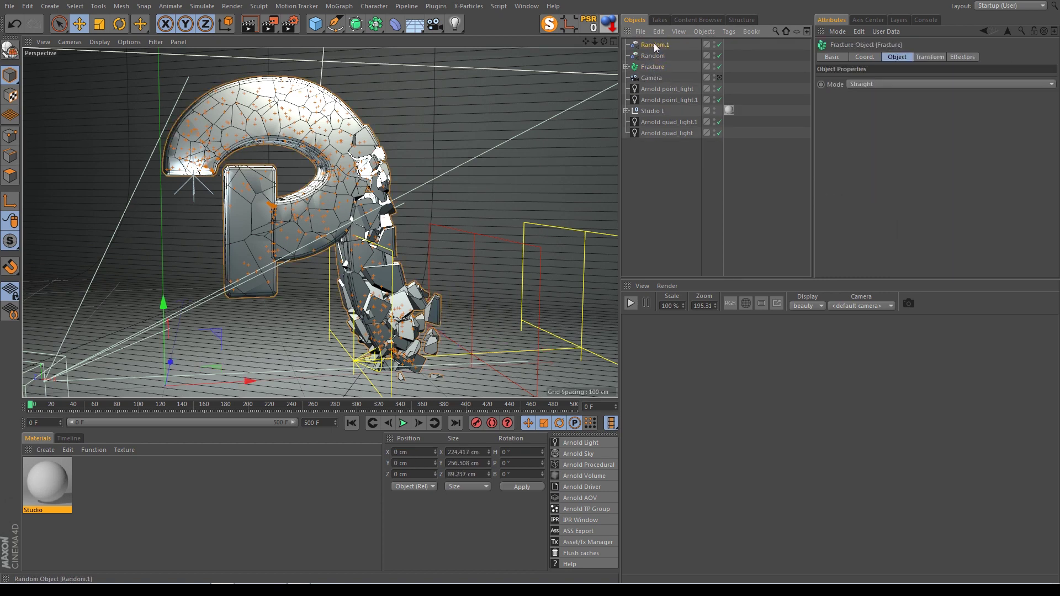
left_click(962, 57)
left_click_drag(656, 47, 877, 95)
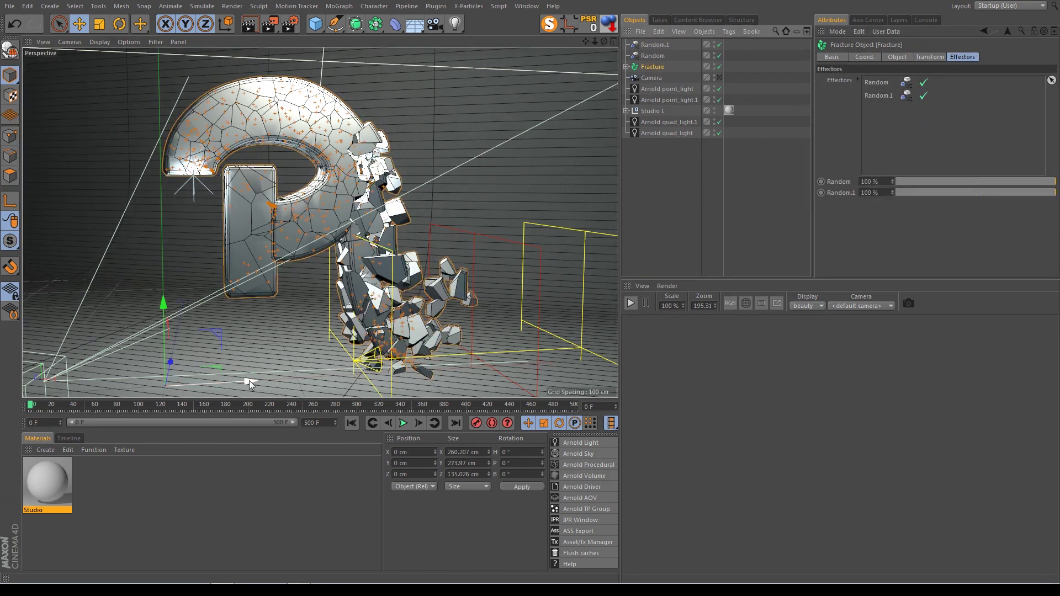
left_click_drag(250, 380, 210, 385)
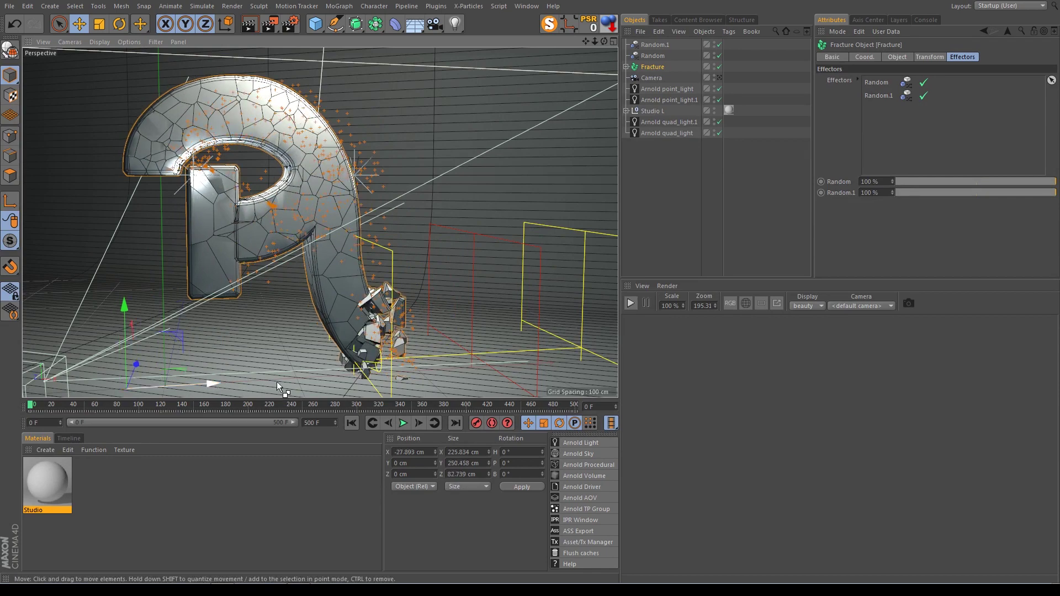
key("ctrl+z")
- Point Random.1's falloff along +X over the P's upper left, and hide both effectors
left_click(655, 45)
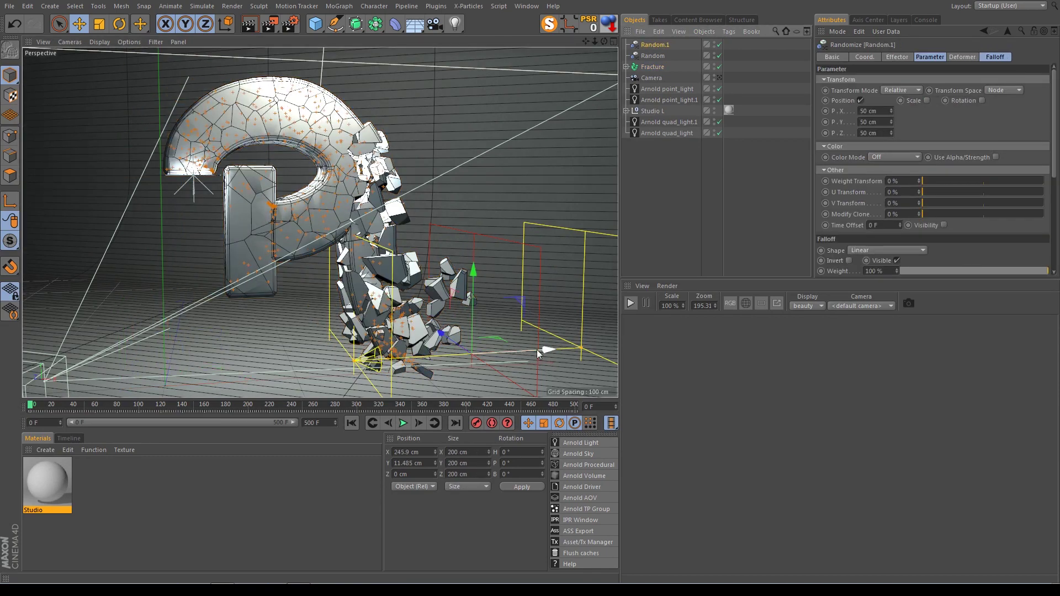
mouse_move(537, 350)
left_mouse_down()
mouse_move(203, 380)
mouse_move(292, 372)
left_mouse_up()
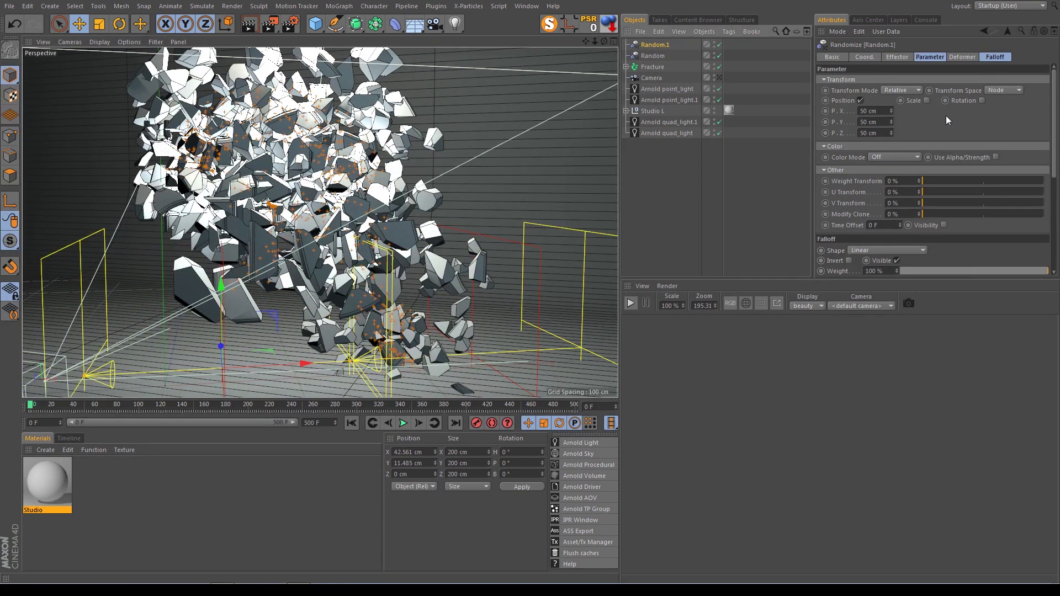
left_click(996, 57)
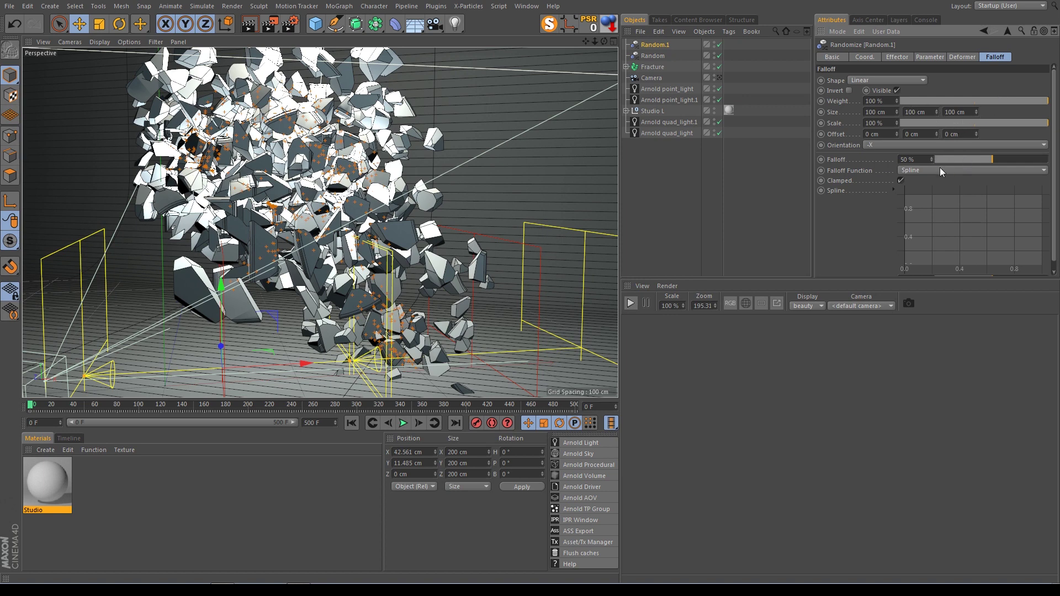
left_click(923, 147)
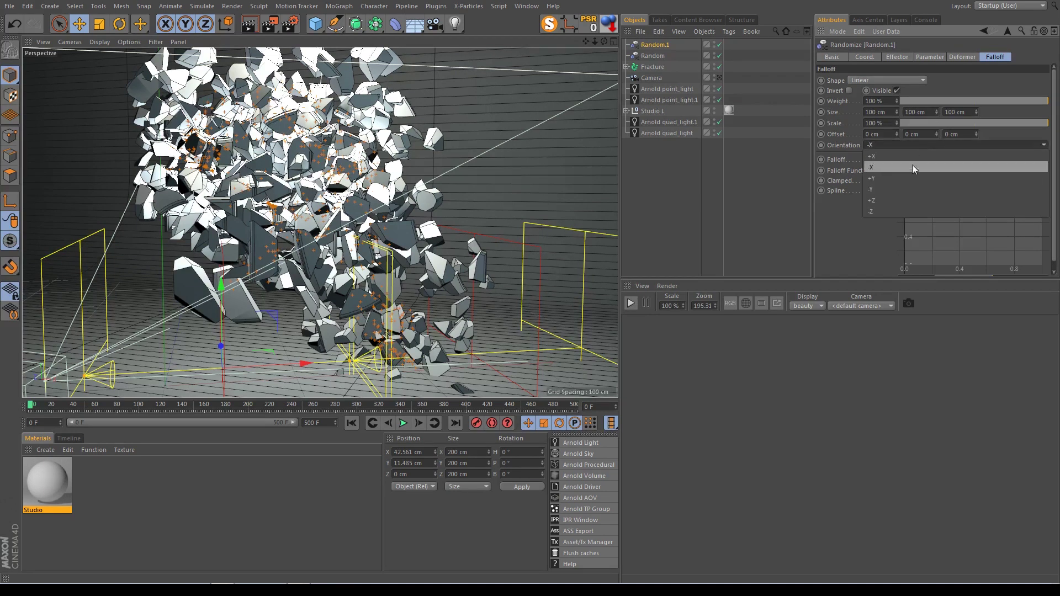
left_click(909, 159)
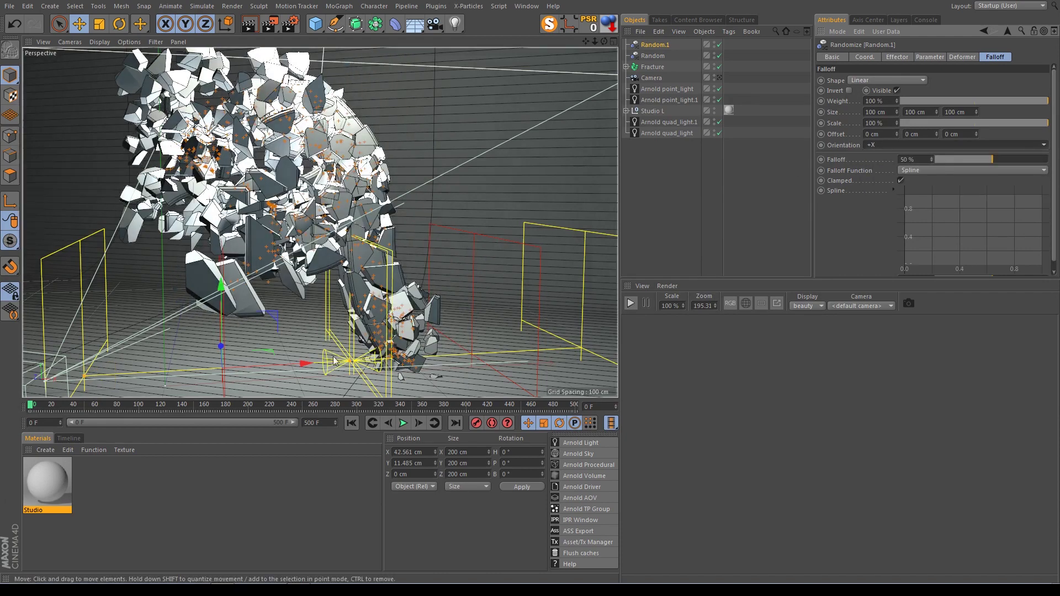
left_click_drag(302, 363, 190, 363)
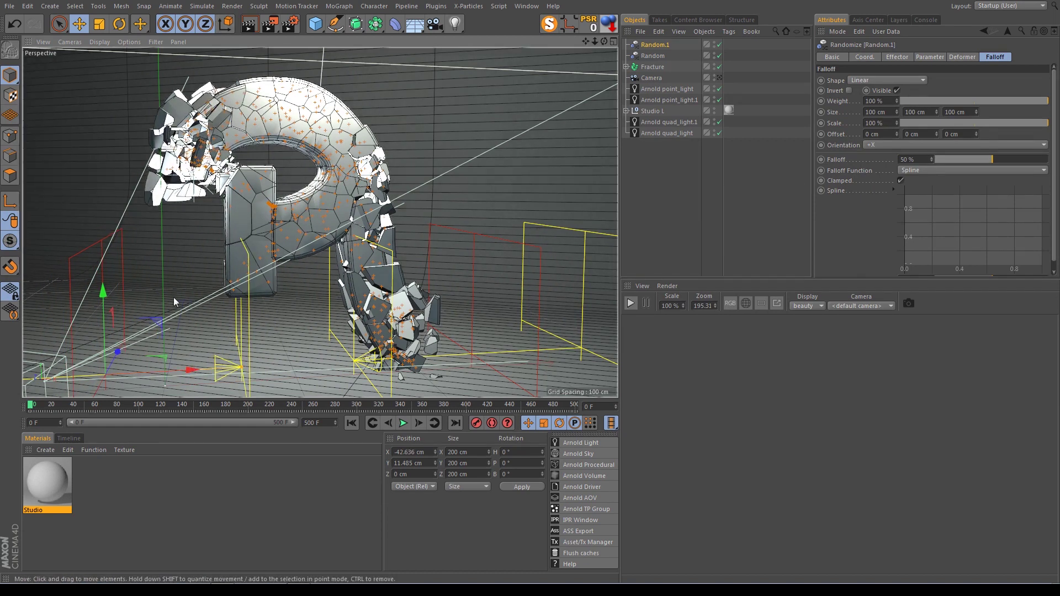
left_click_drag(101, 313, 193, 279)
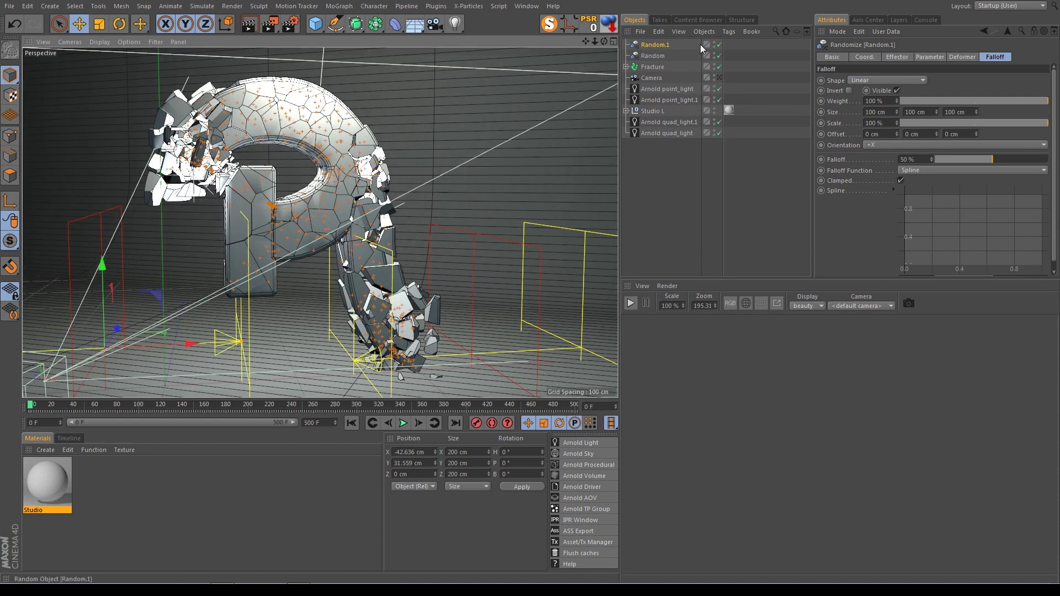
double_click(714, 42)
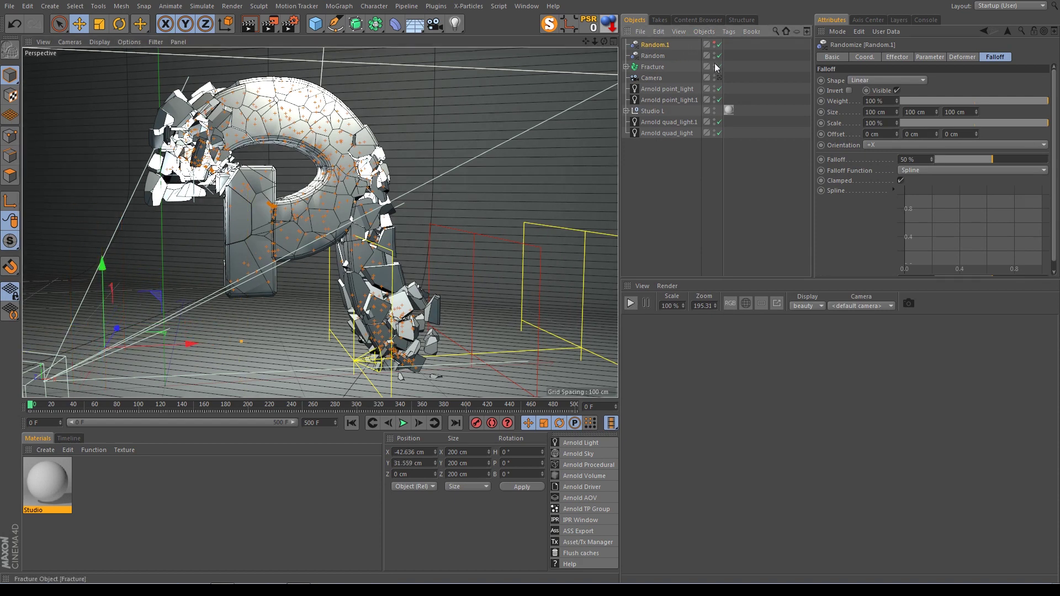
double_click(714, 54)
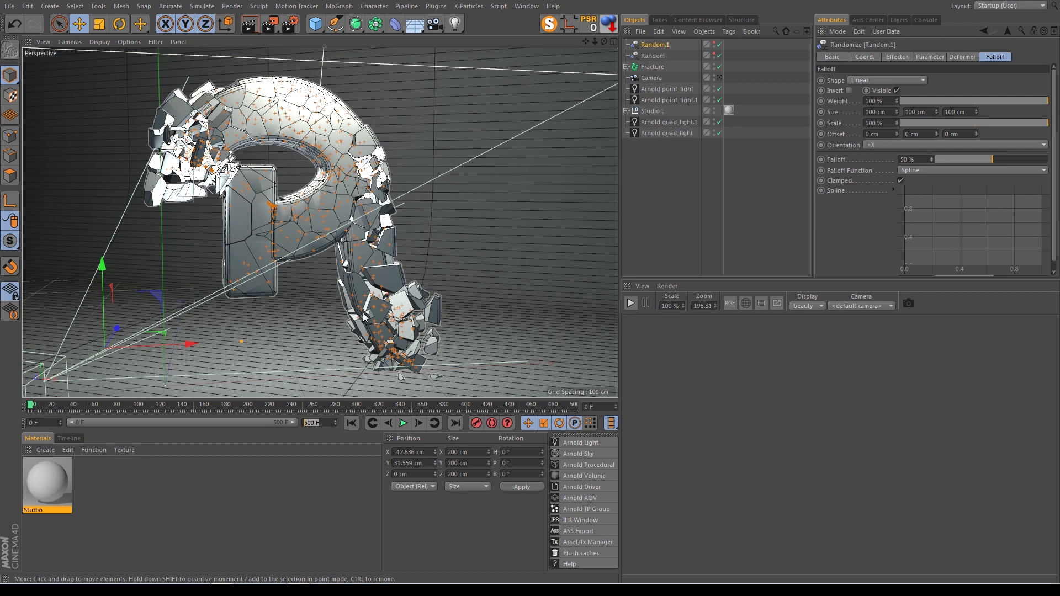
- Set the animation end frame to 30 and select the Fracture object
type("3")
key("Return")
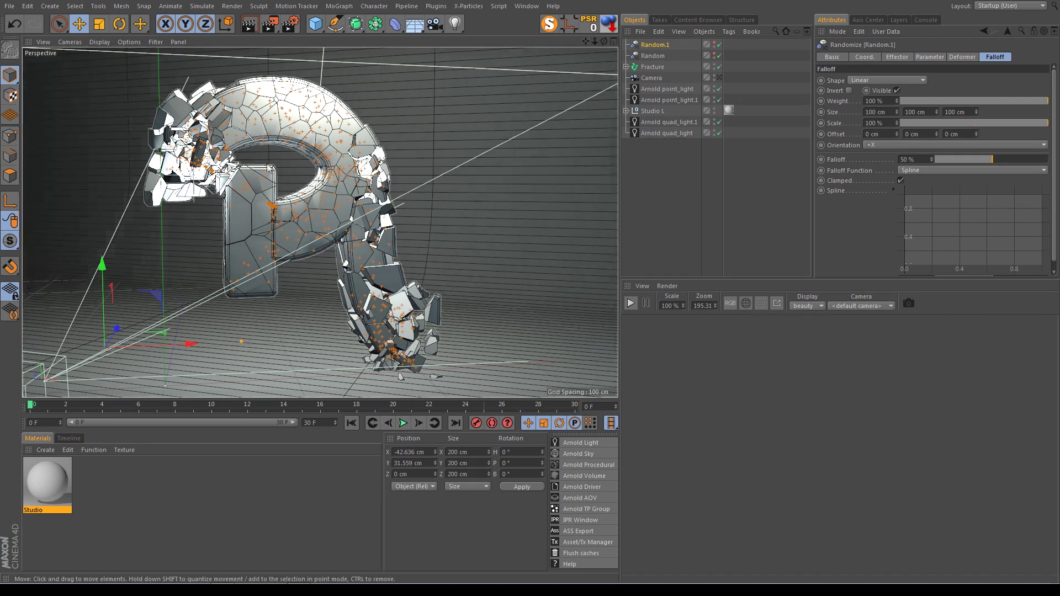
left_click(652, 67)
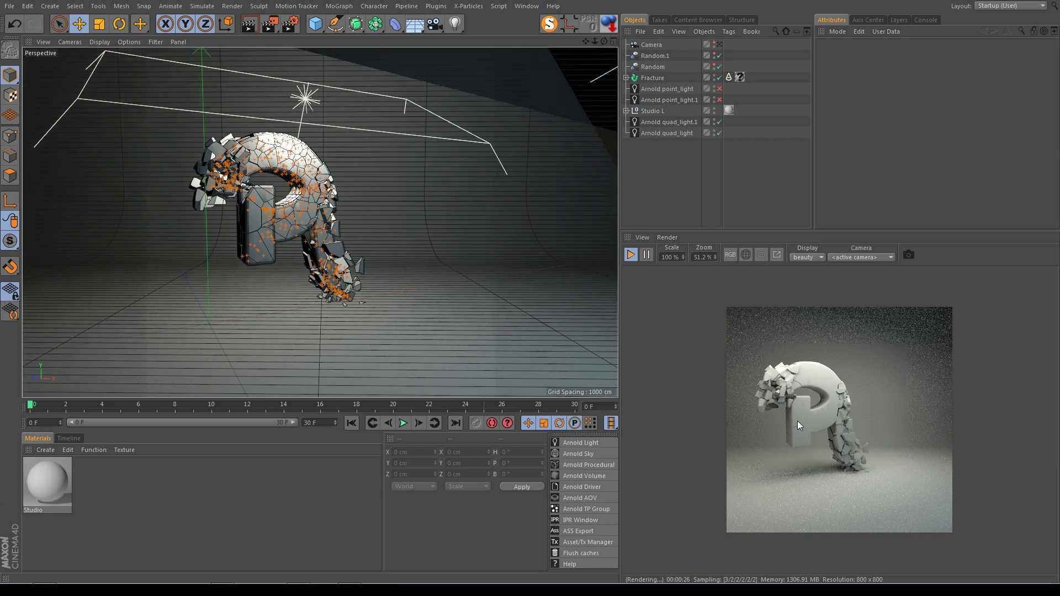
- Reframe the view on the P and create a new Arnold Shader Network material
left_click(301, 240)
scroll(300, 240, "up", 3)
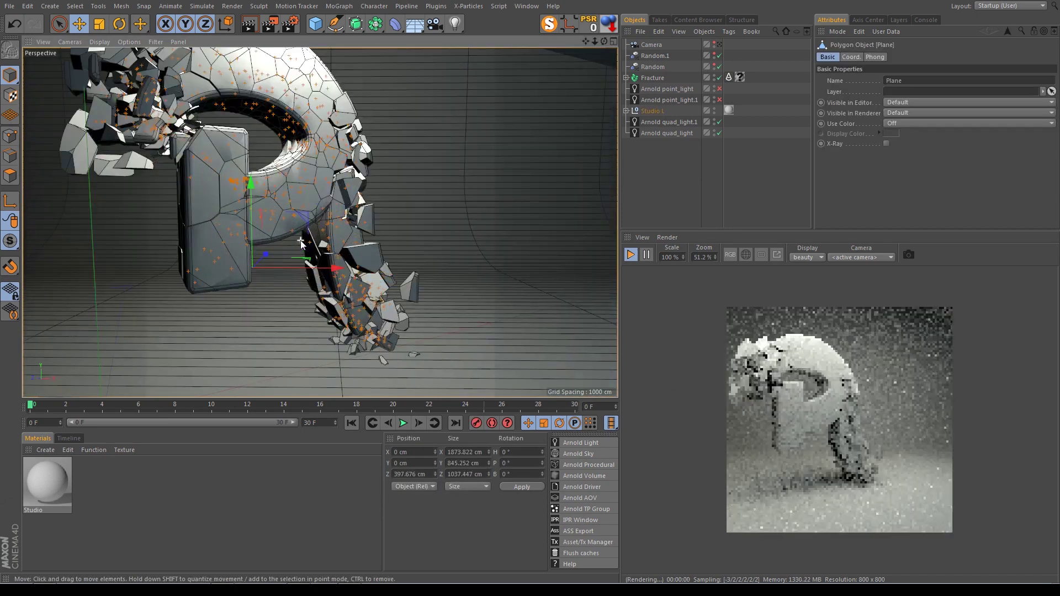
scroll(300, 240, "down", 2)
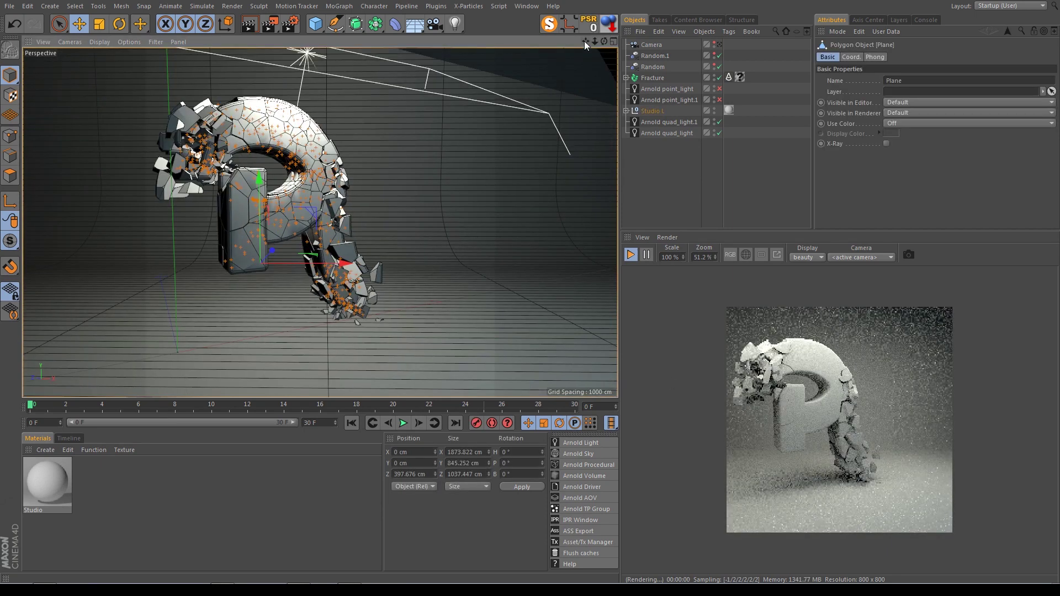
left_click_drag(603, 42, 526, 66)
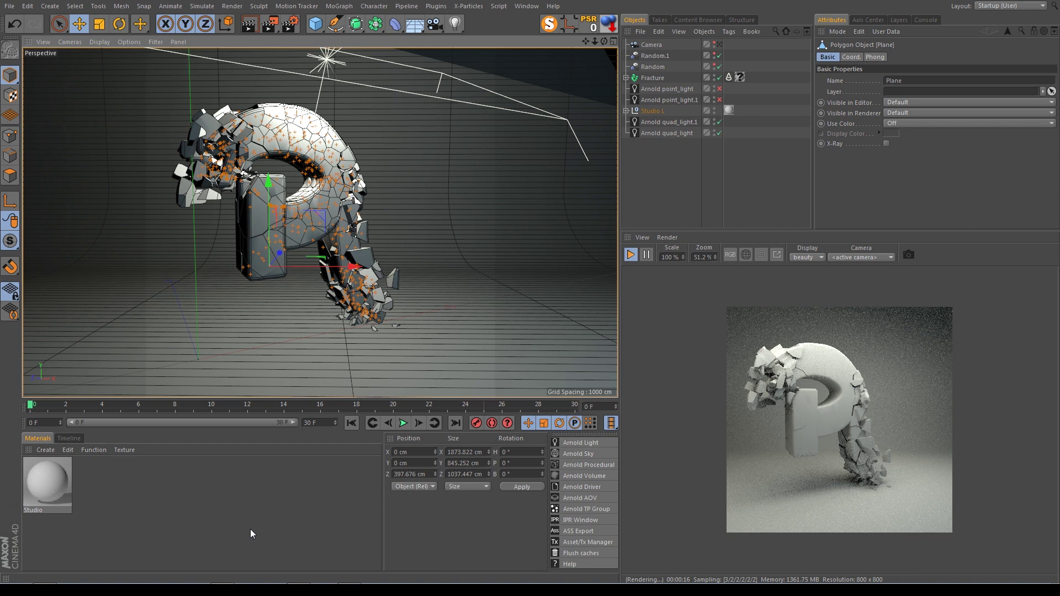
left_click(208, 503)
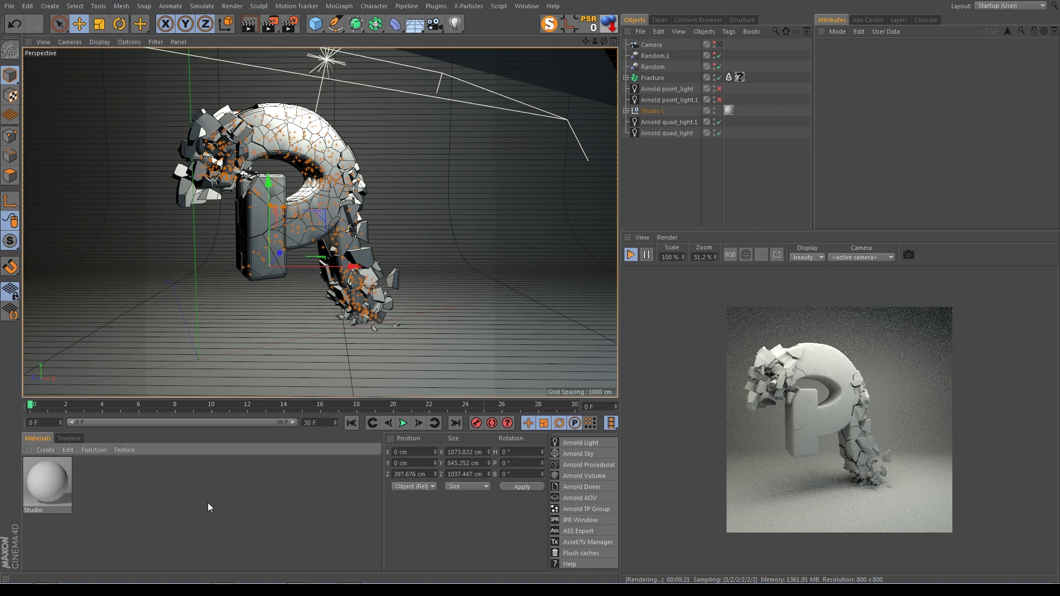
mouse_move(268, 129)
left_mouse_down()
mouse_move(307, 90)
mouse_move(290, 70)
left_mouse_up()
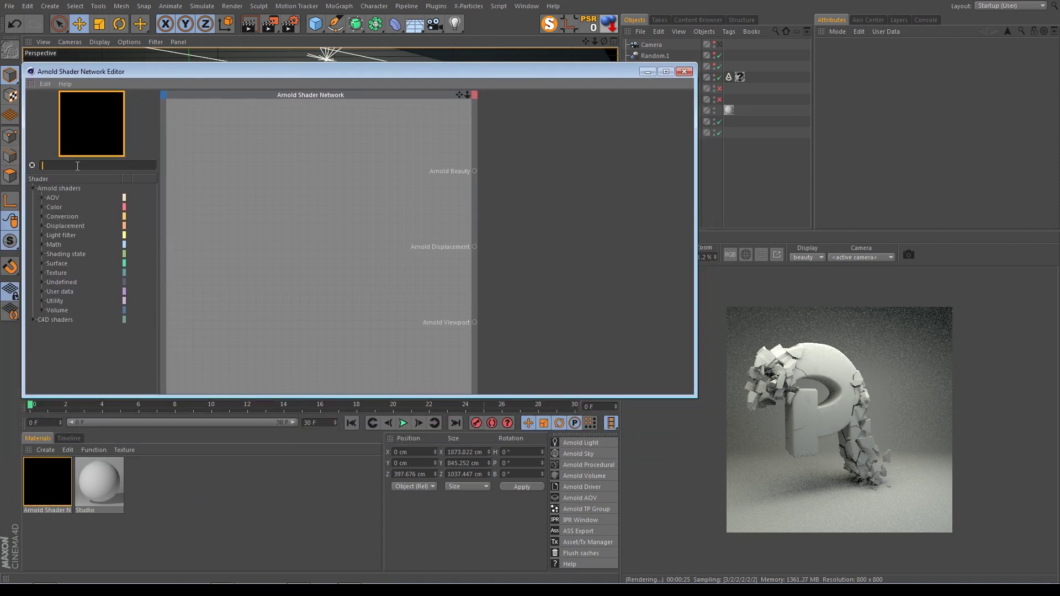
- Add a standard surface shader from the 'stan' search and assign the material to Fracture
type("stan")
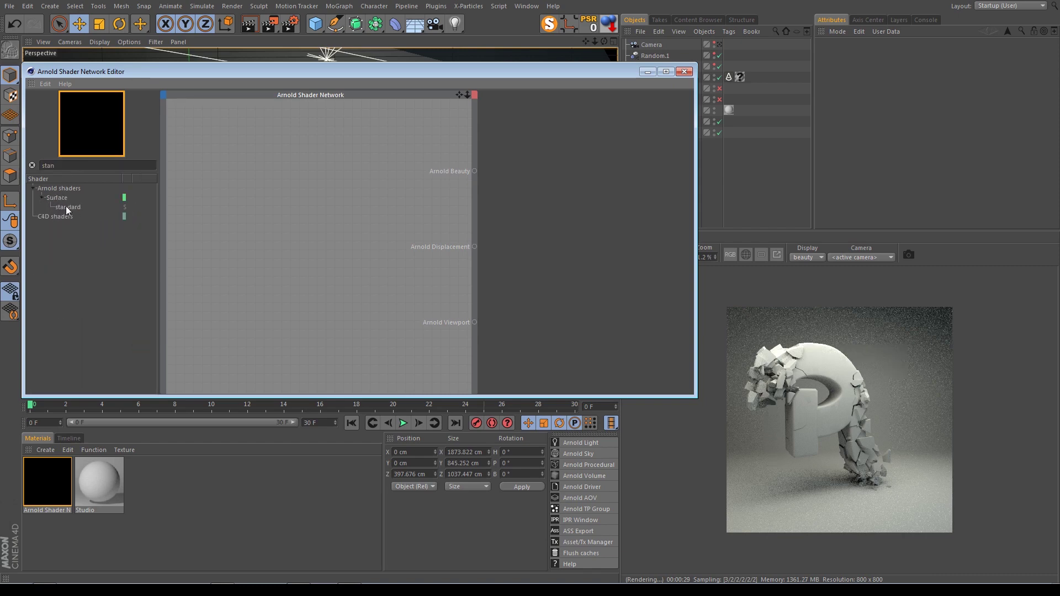
left_click_drag(66, 208, 318, 210)
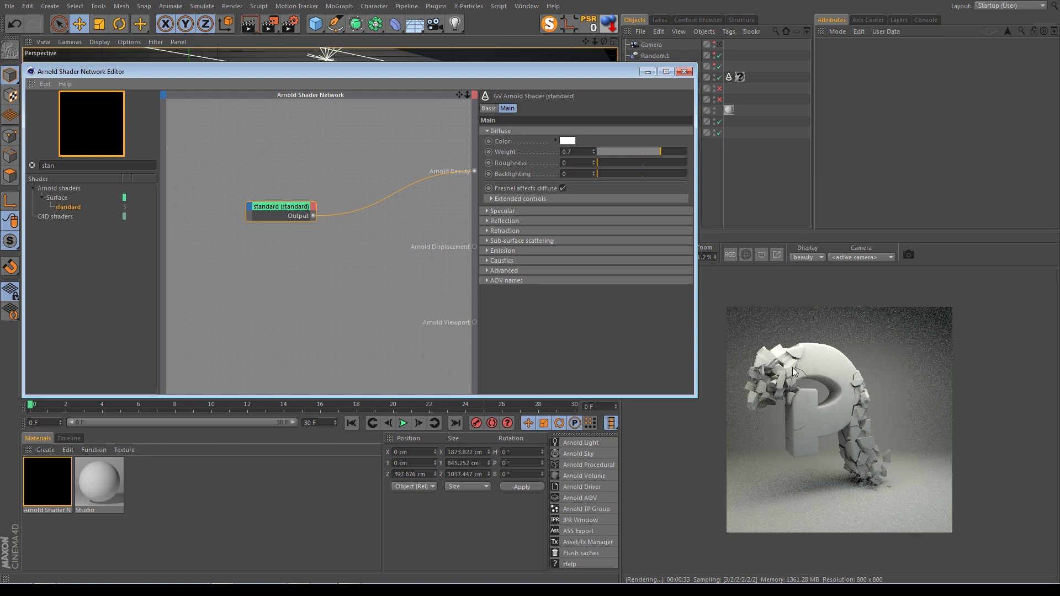
left_click_drag(595, 73, 511, 71)
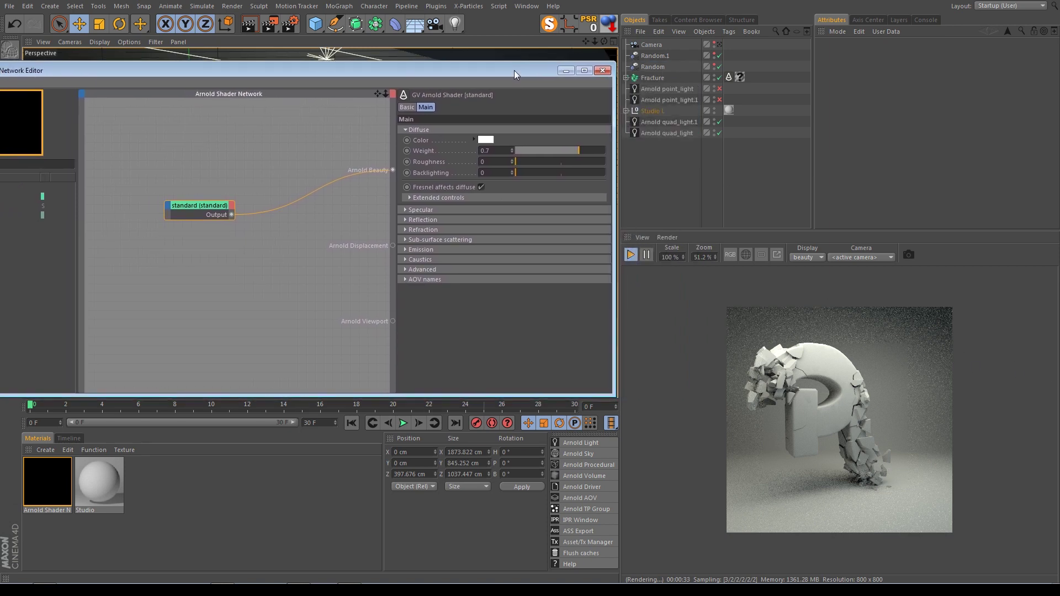
left_click_drag(514, 71, 517, 69)
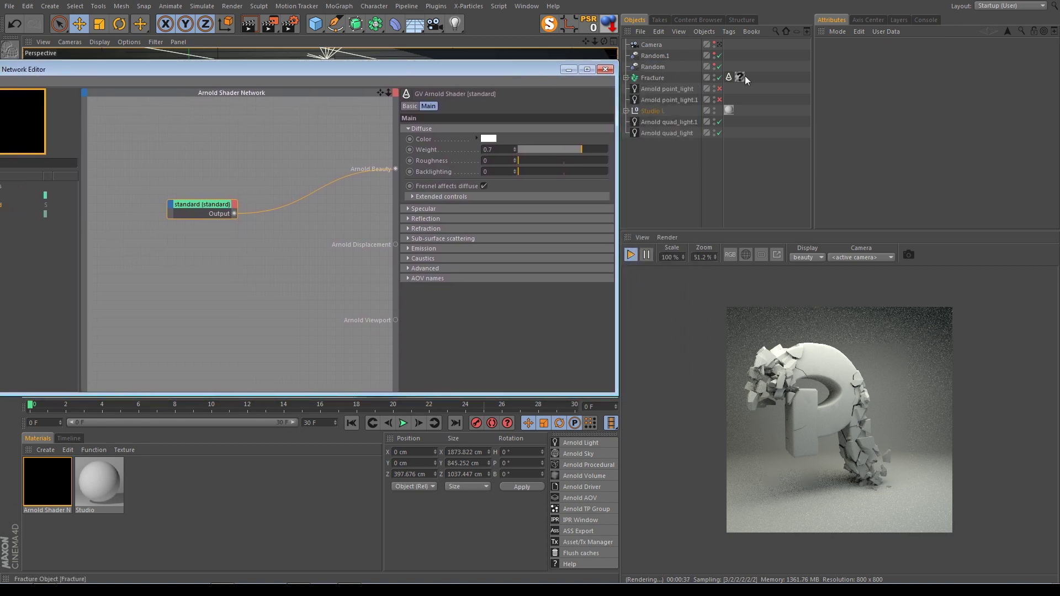
left_click_drag(660, 89, 742, 78)
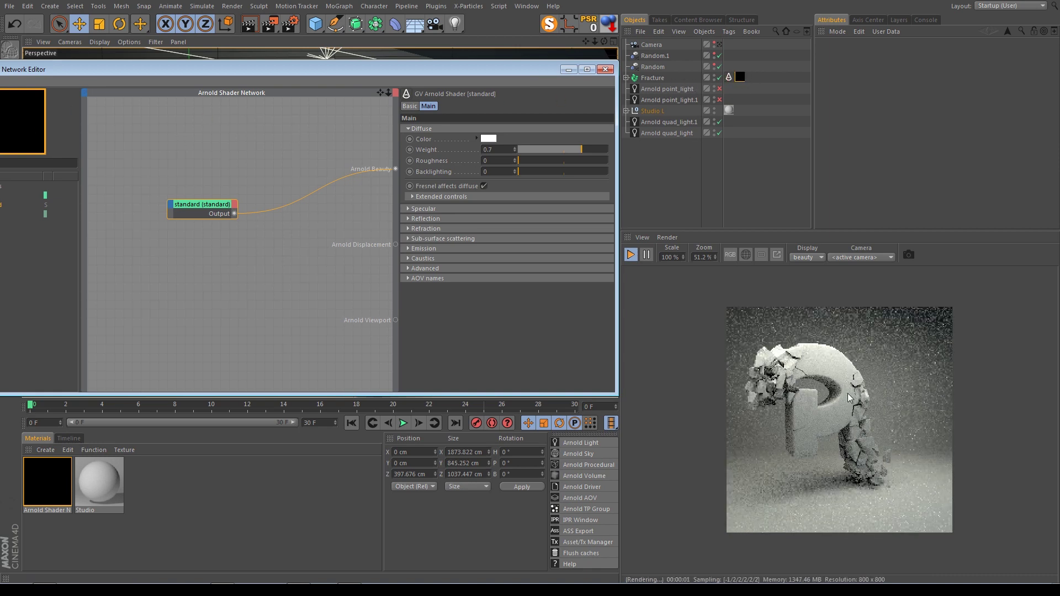
- Set the standard shader's diffuse colour to pale pink
left_click(490, 139)
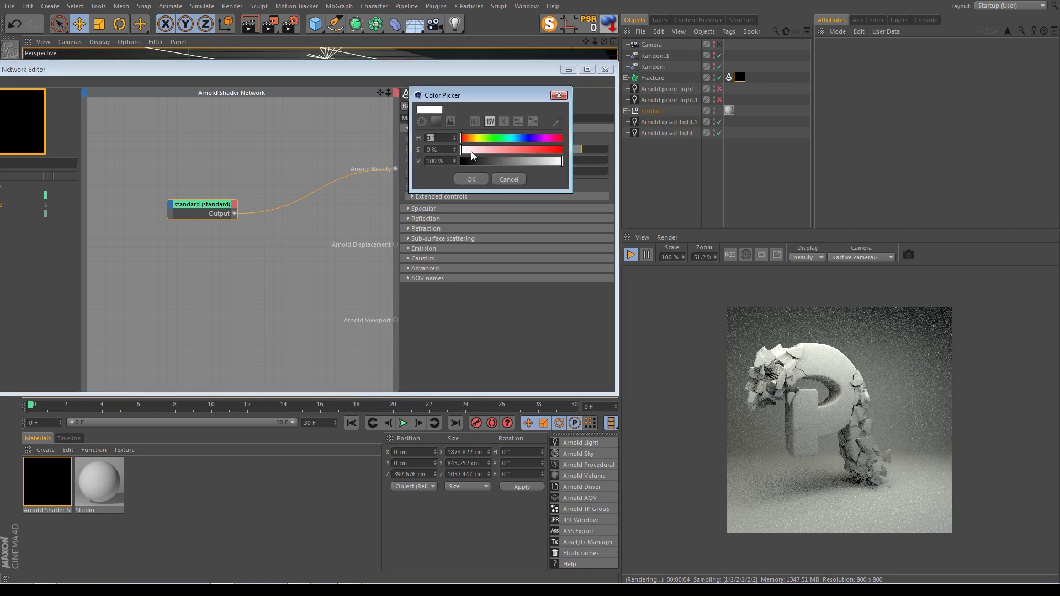
left_click(480, 150)
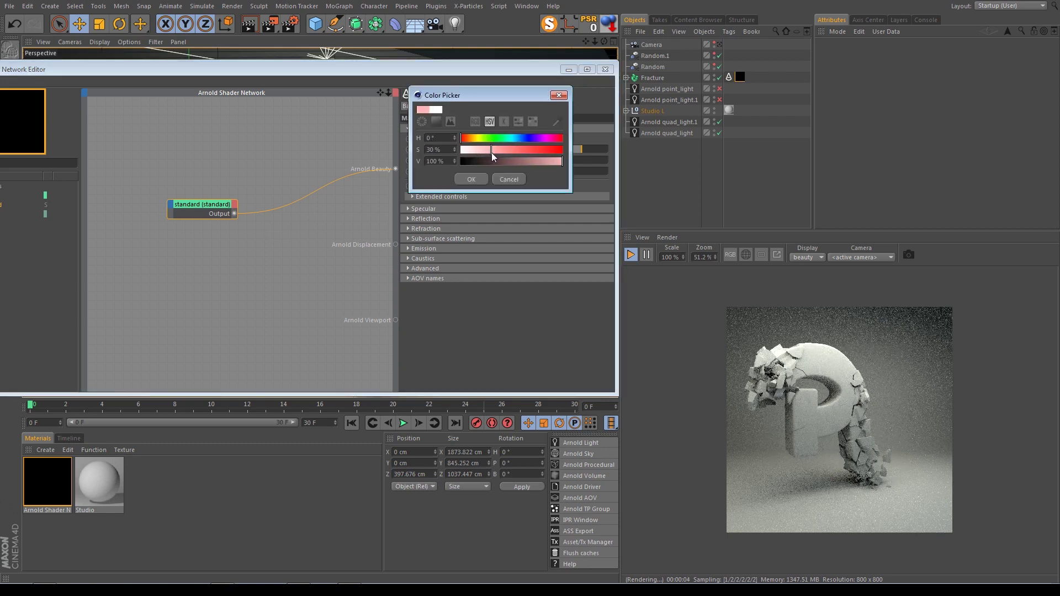
left_click_drag(495, 153, 492, 152)
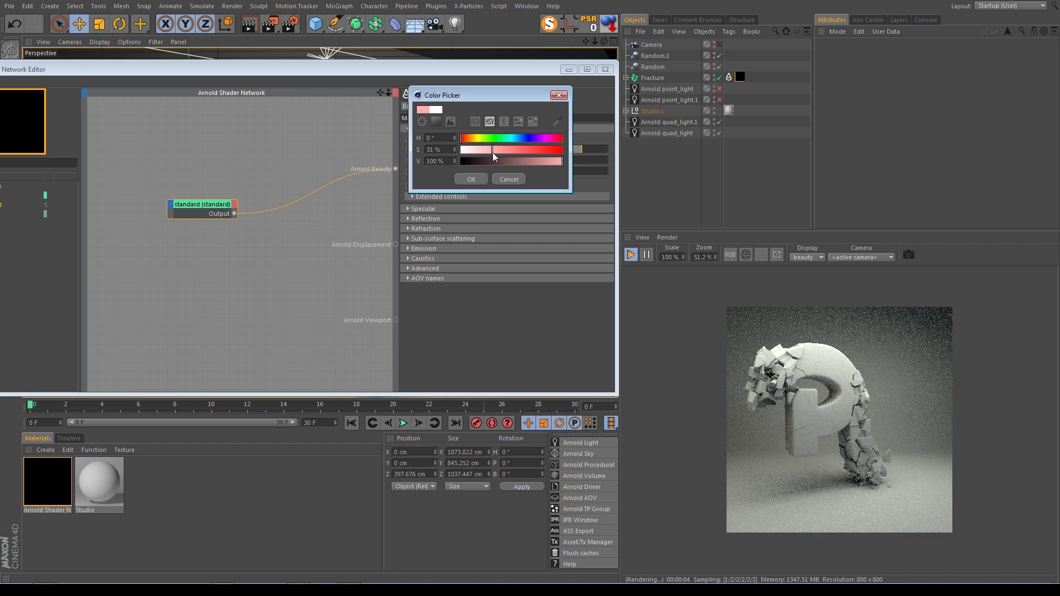
left_click(477, 177)
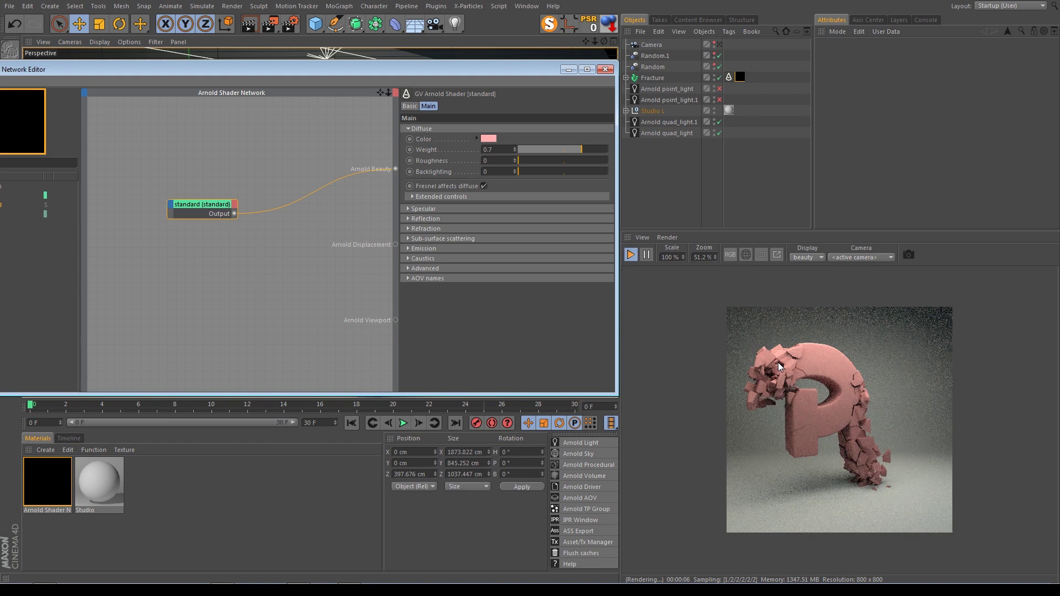
- Set specular weight to 0.23 with GGX distribution and Fresnel enabled
left_click(406, 208)
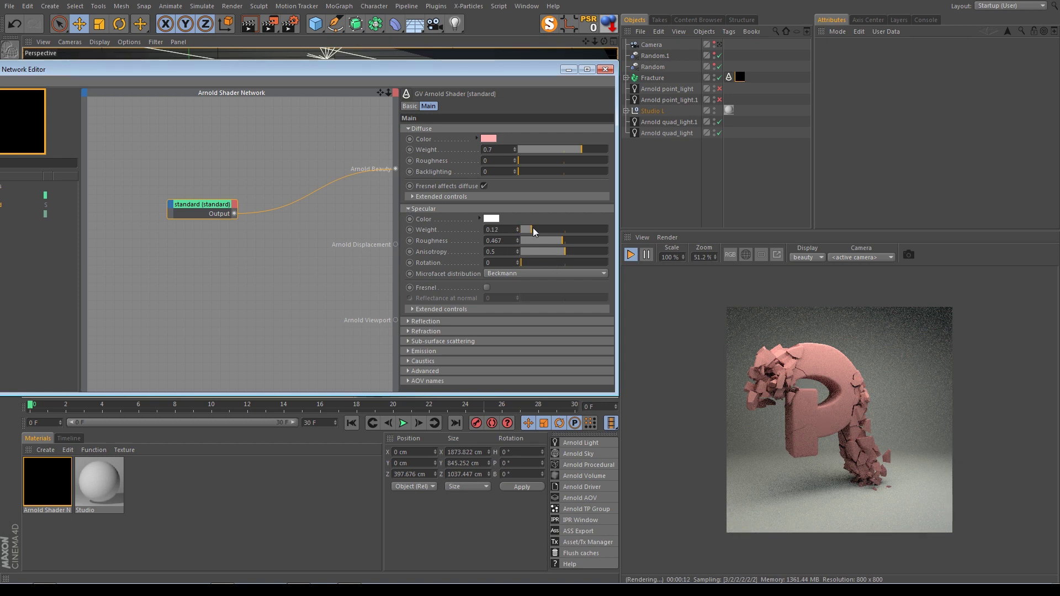
left_click_drag(532, 228, 542, 233)
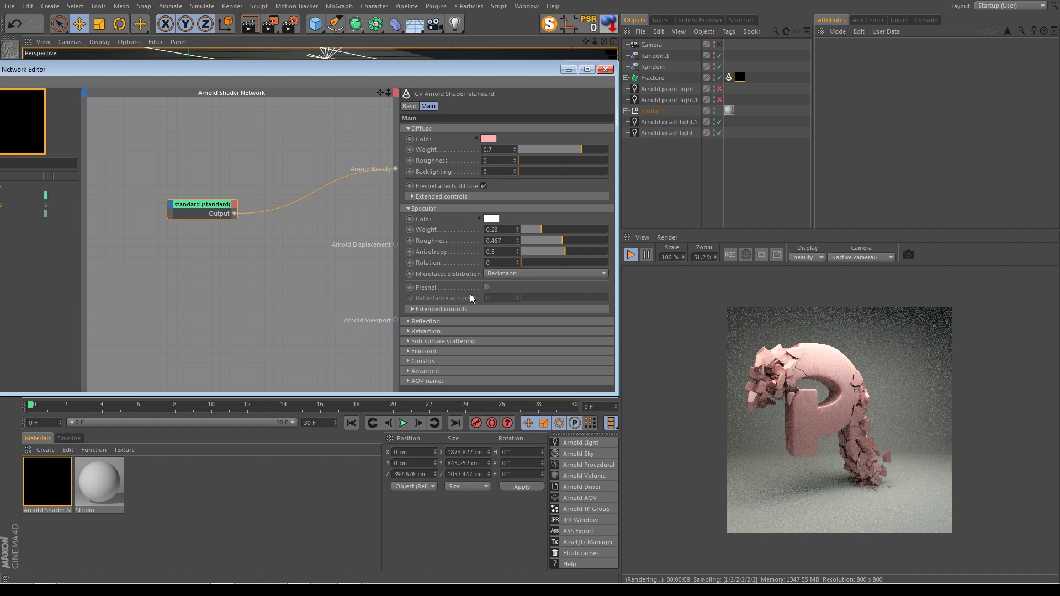
left_click(512, 273)
left_click(498, 293)
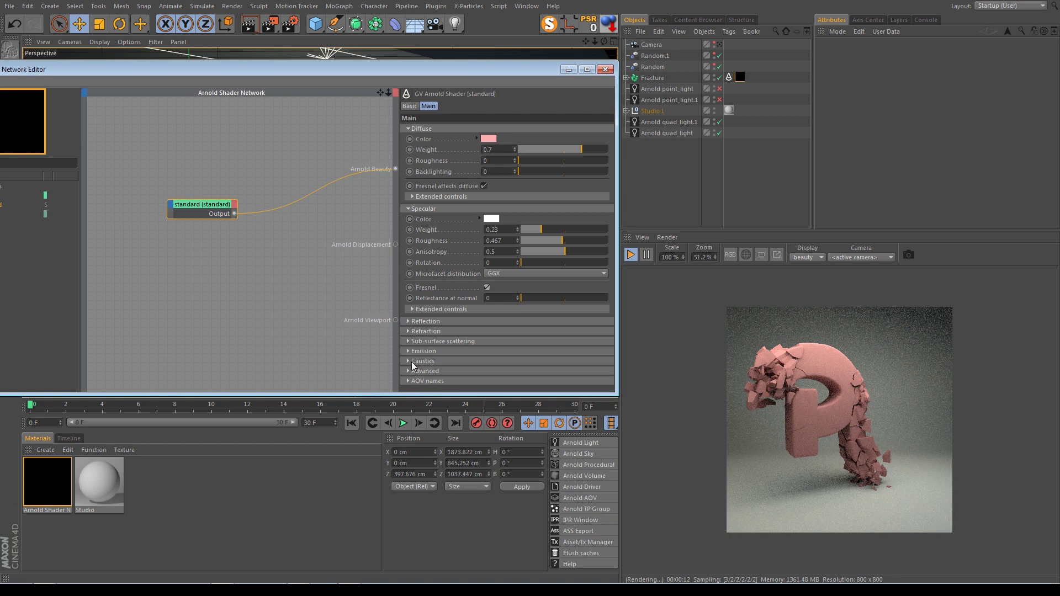
- Enable Fresnel use IOR in Refraction and set the IOR to 4.77
left_click(407, 331)
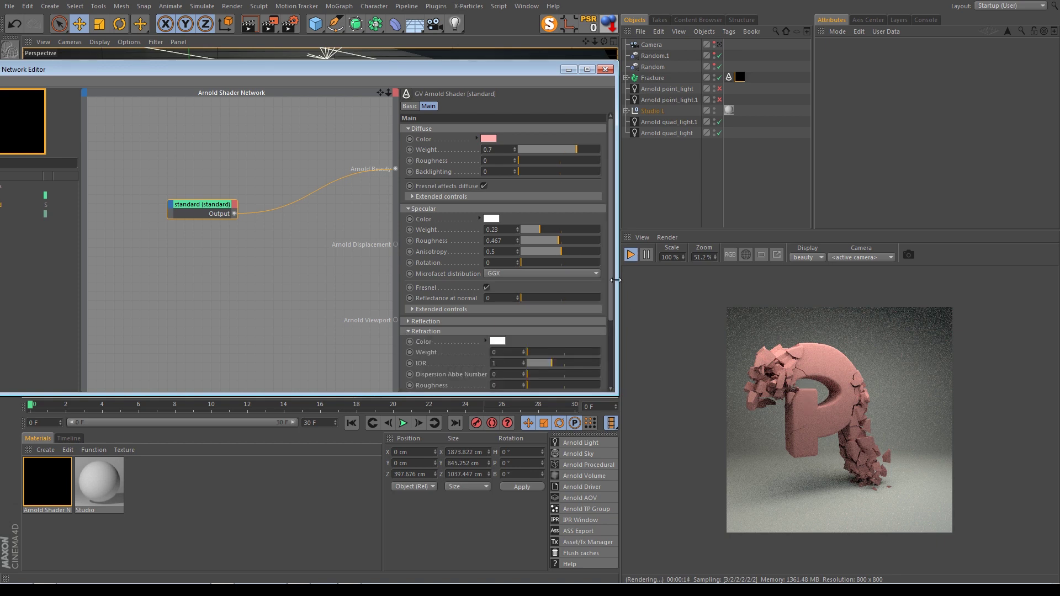
left_click_drag(610, 290, 611, 345)
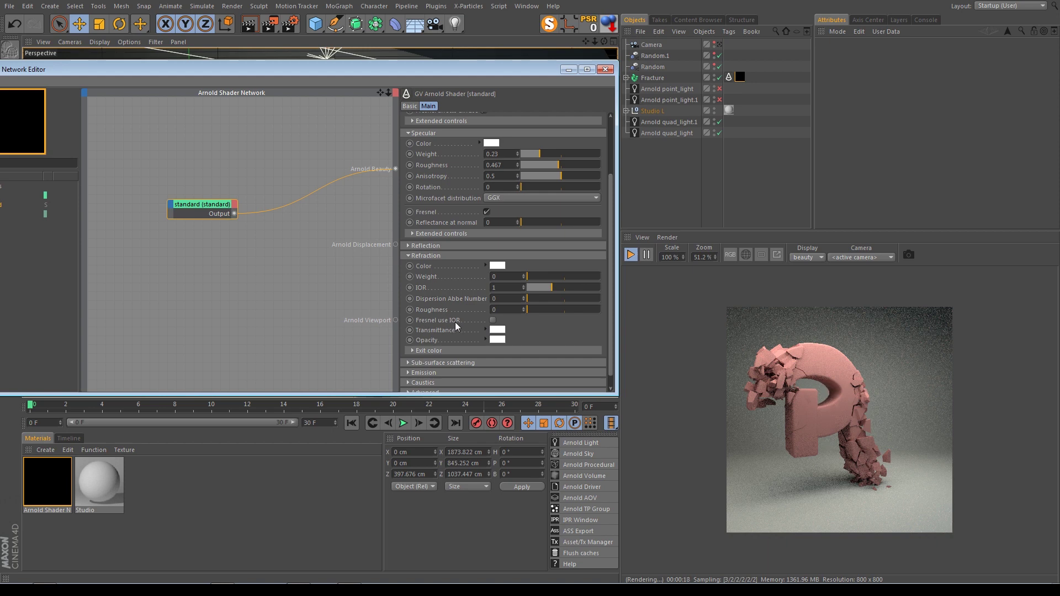
left_click(492, 320)
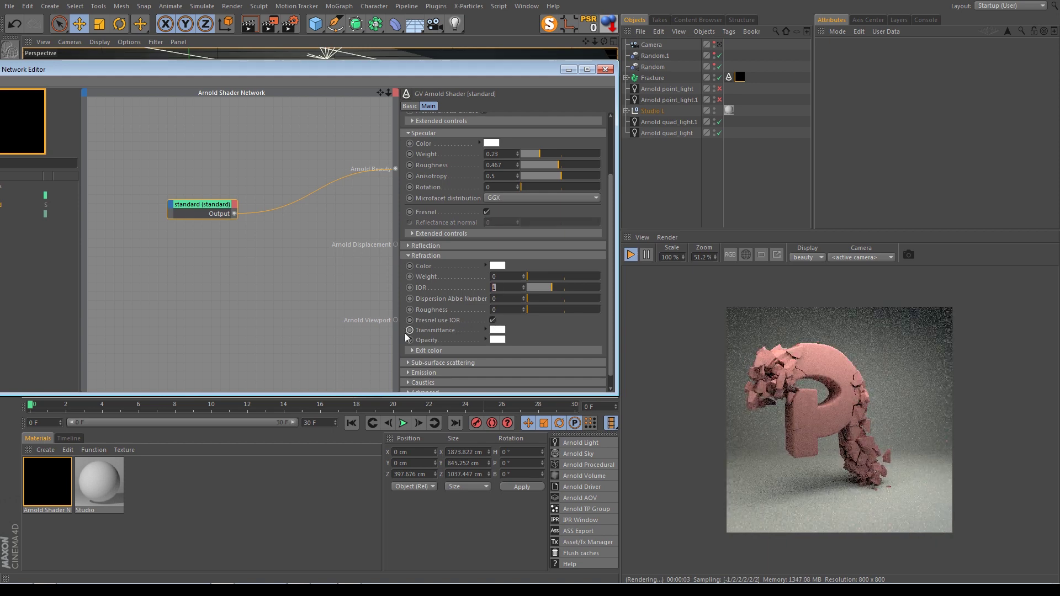
type("4.")
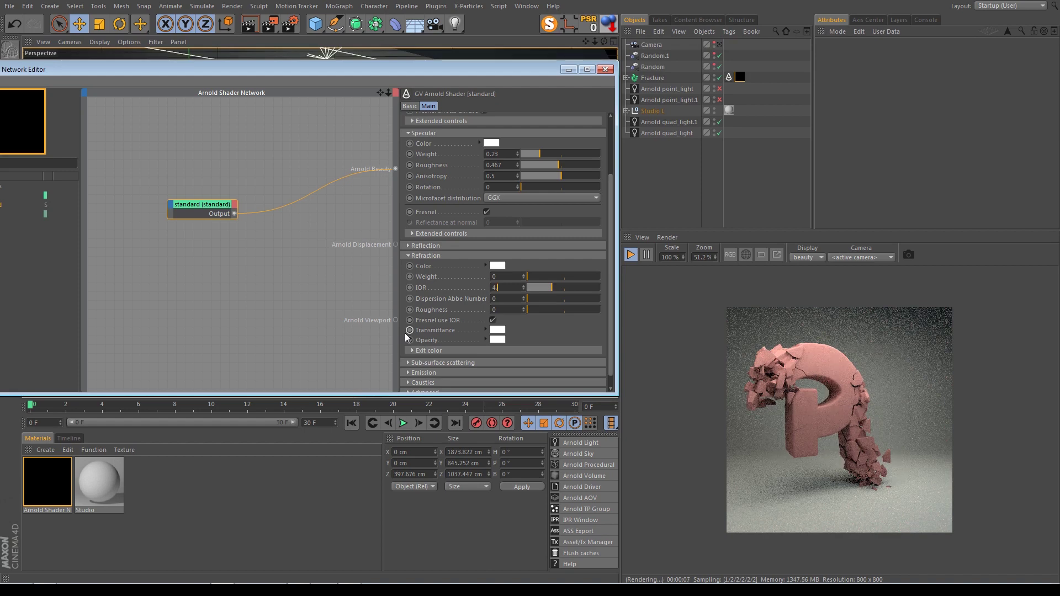
type("5")
key("Return")
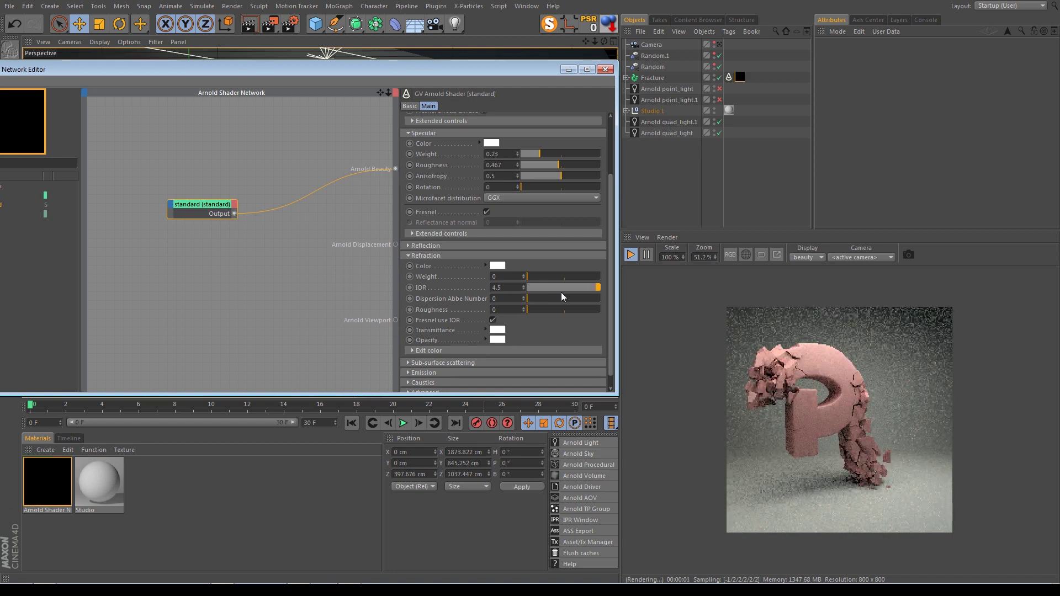
left_click(523, 285)
left_click(524, 286)
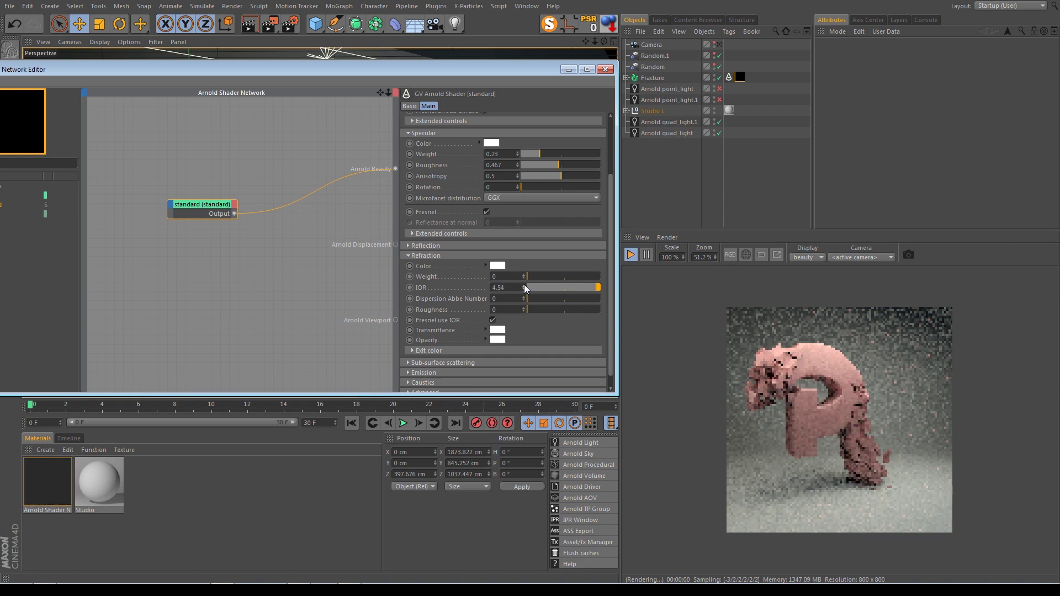
left_click(524, 285)
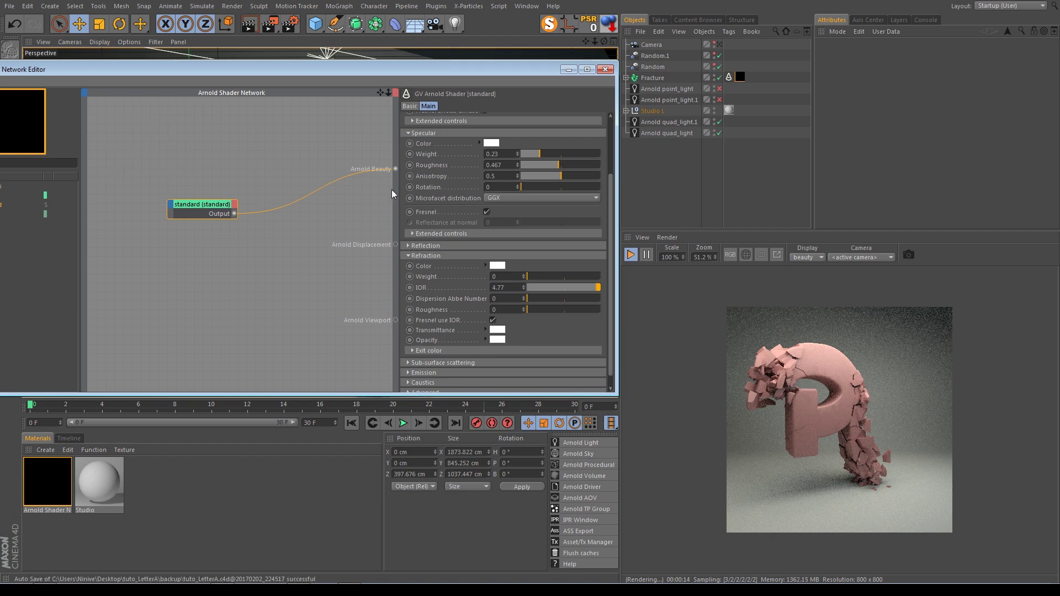
- Lower the standard shader's diffuse weight to 0.25, tidying the node layout
left_click_drag(193, 207, 275, 197)
left_click_drag(279, 70, 374, 70)
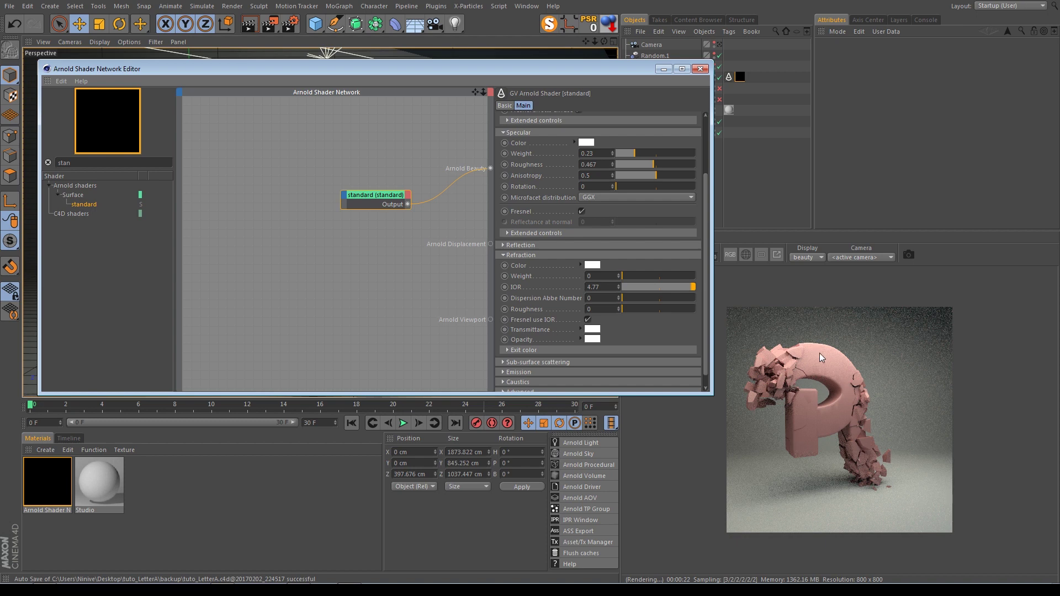
scroll(533, 215, "up", 3)
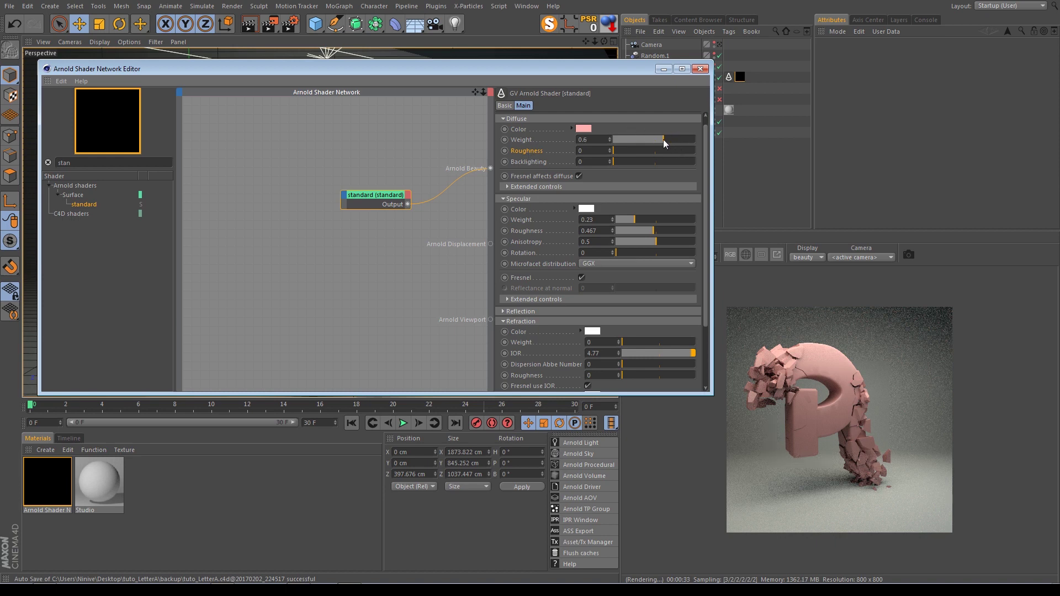
left_click_drag(663, 139, 646, 140)
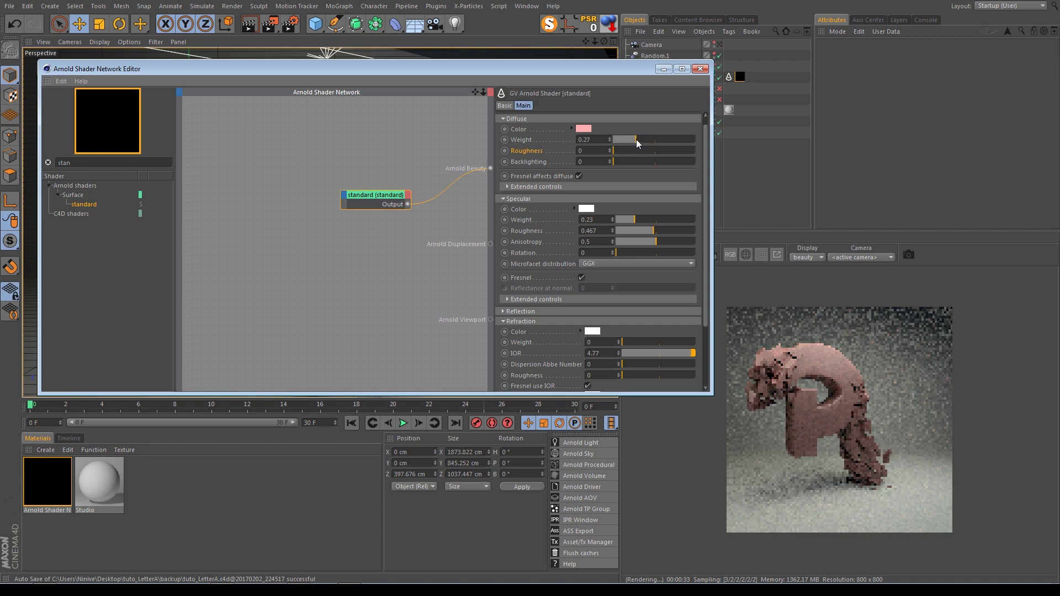
left_click(634, 138)
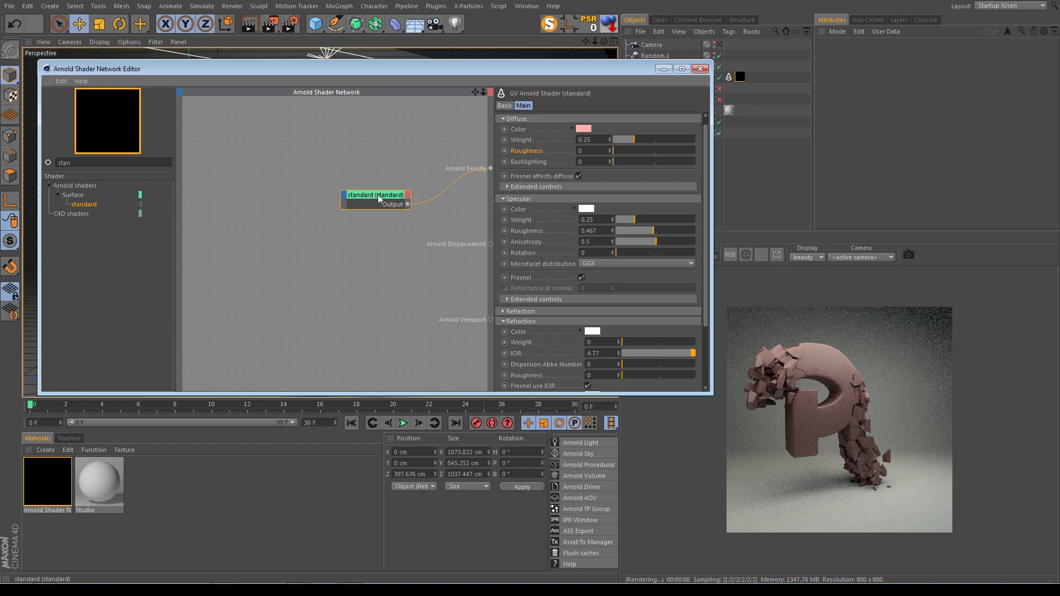
left_click_drag(377, 195, 370, 185)
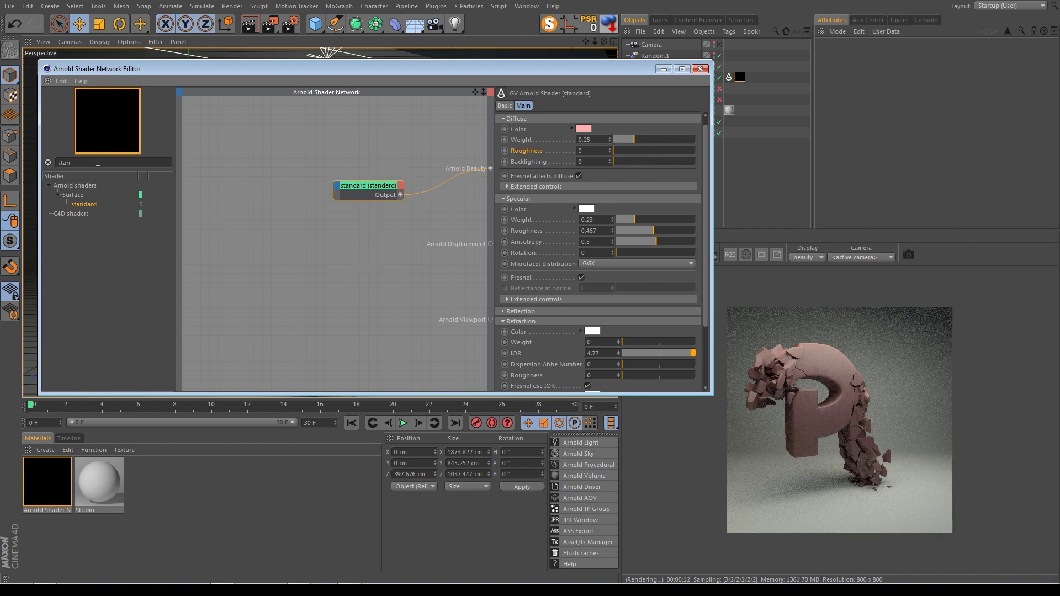
- Add an image shader from the 'ima' search and preview it on the render
double_click(67, 163)
key("BackSpace")
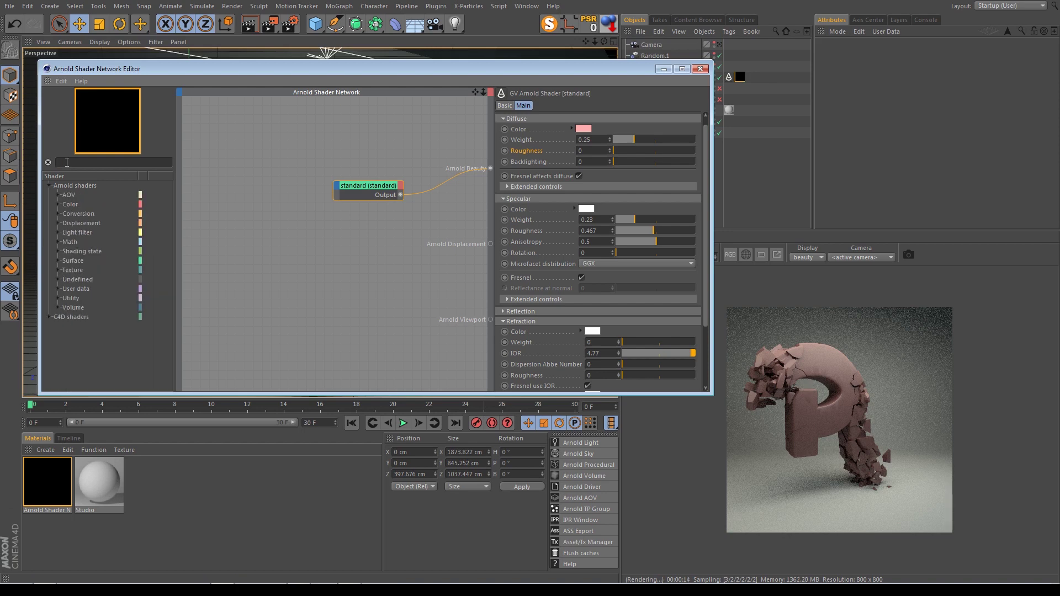
type("ima")
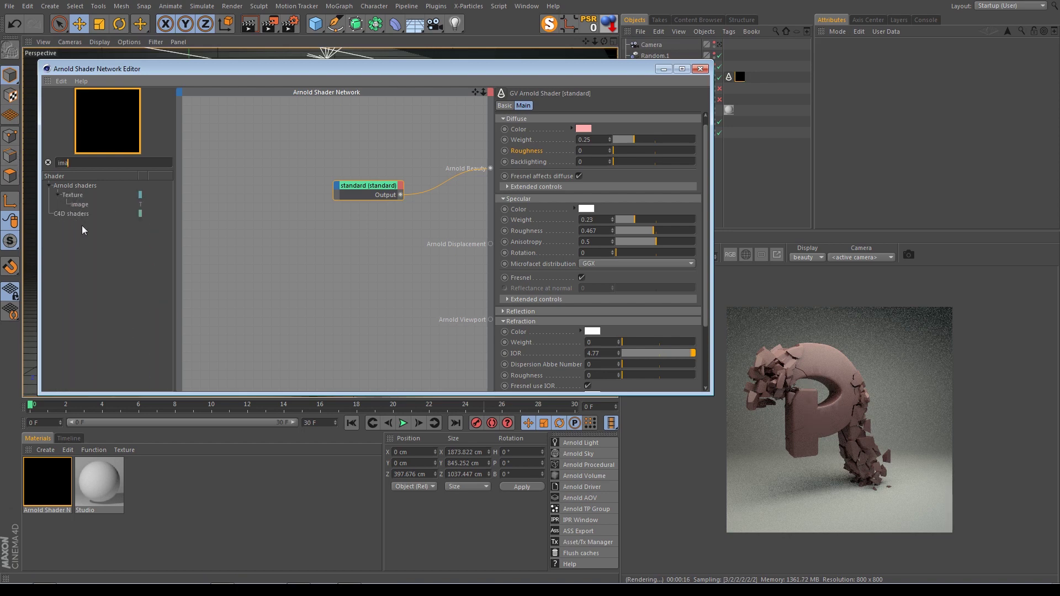
left_click_drag(81, 205, 490, 168)
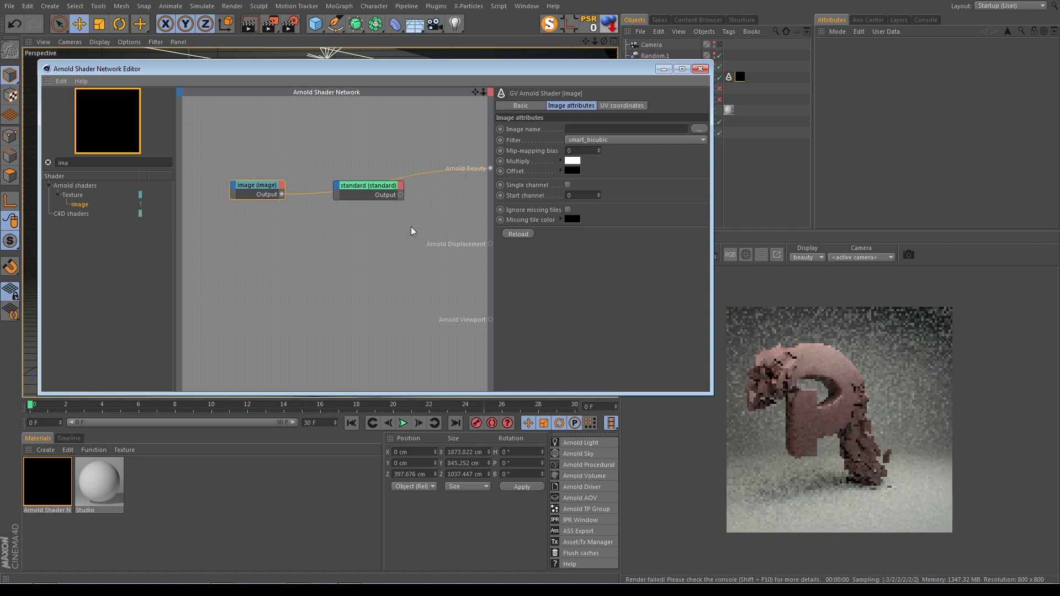
left_click_drag(381, 194, 392, 237)
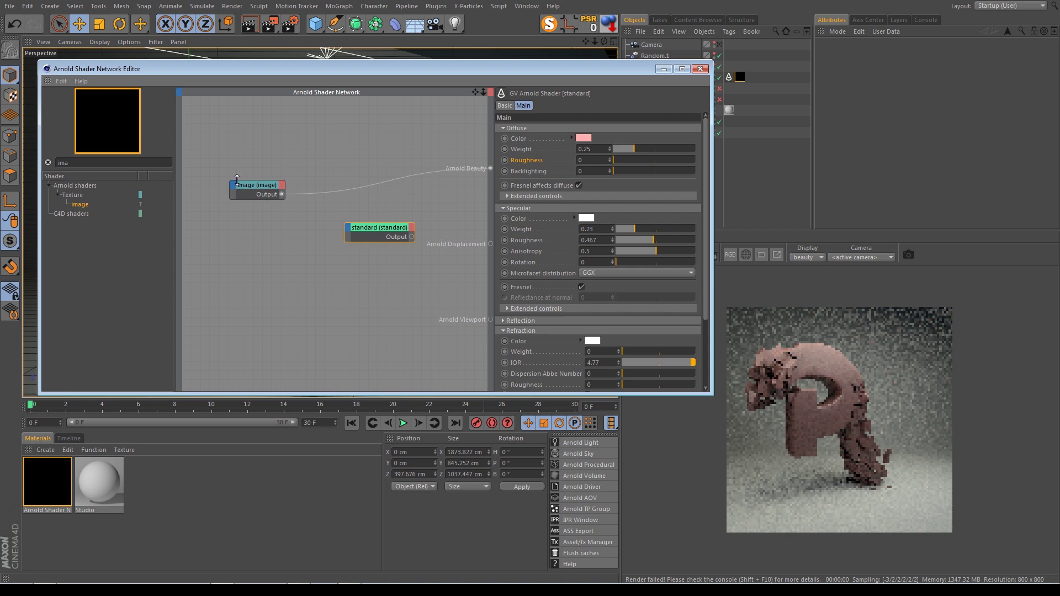
left_click_drag(256, 185, 264, 185)
- Load AnisAngleMap.jpg into the image shader and set Scale U and V to 2
left_click(699, 129)
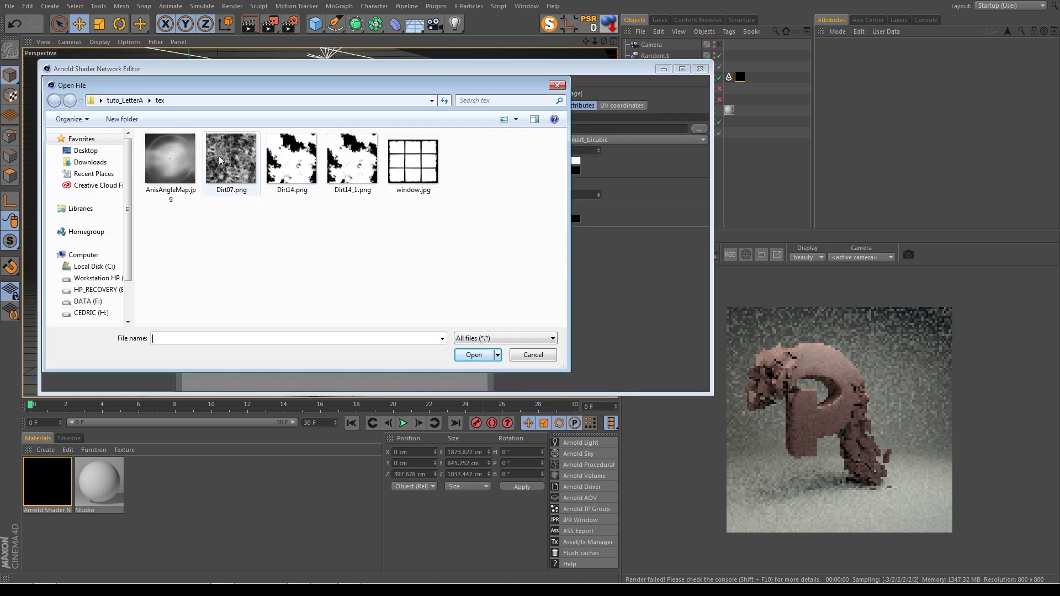
left_click(160, 168)
double_click(180, 181)
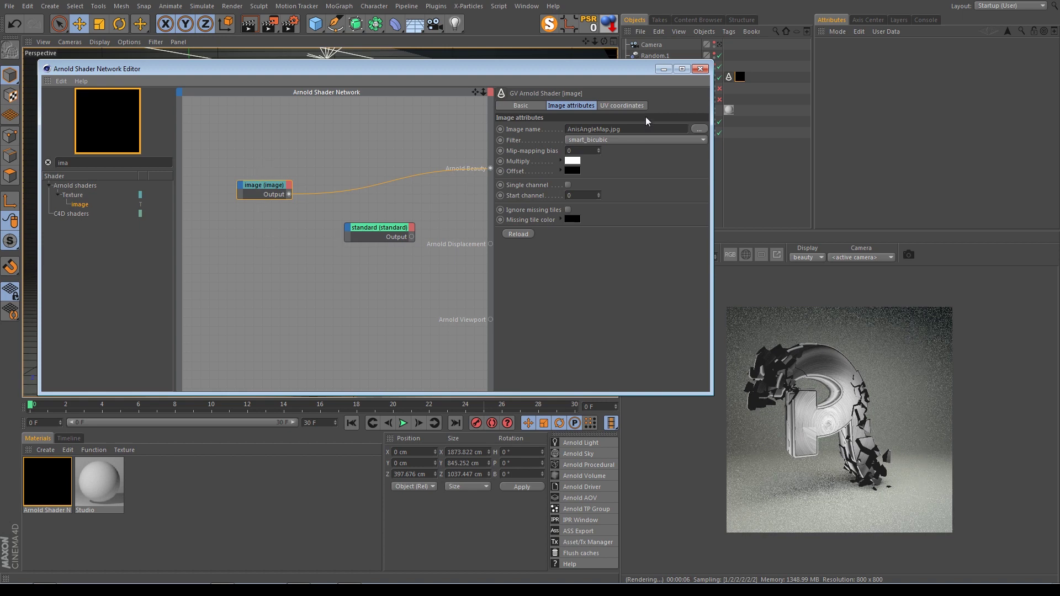
left_click(623, 106)
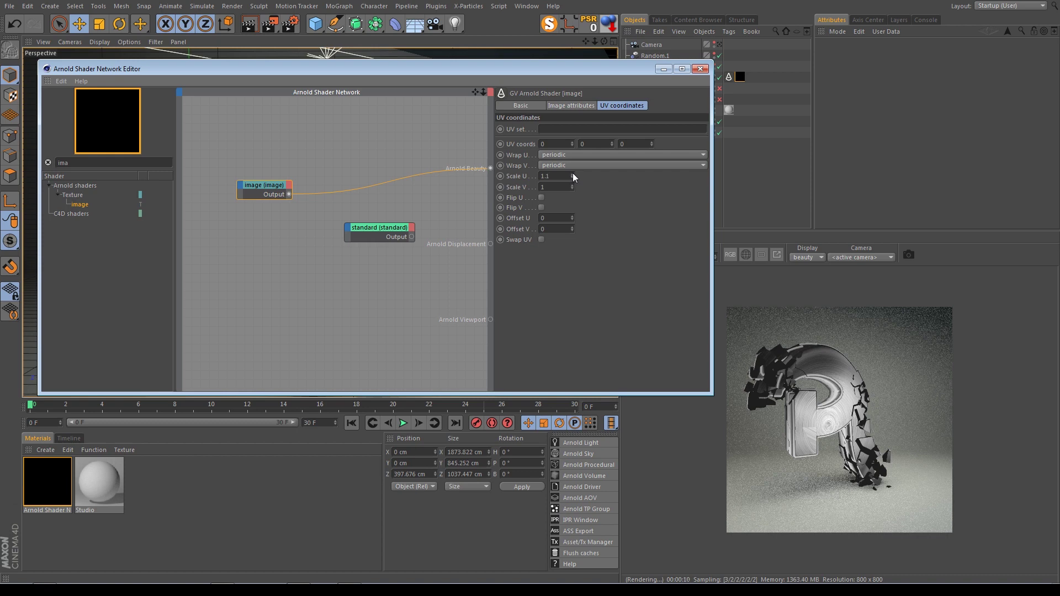
double_click(552, 176)
type("2")
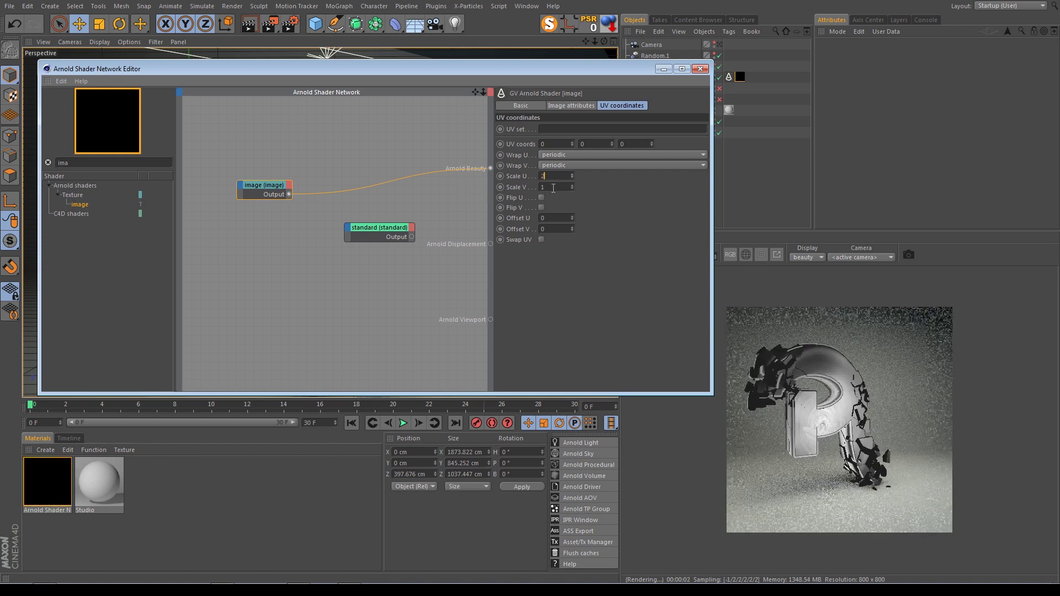
double_click(553, 187)
type("2")
key("Return")
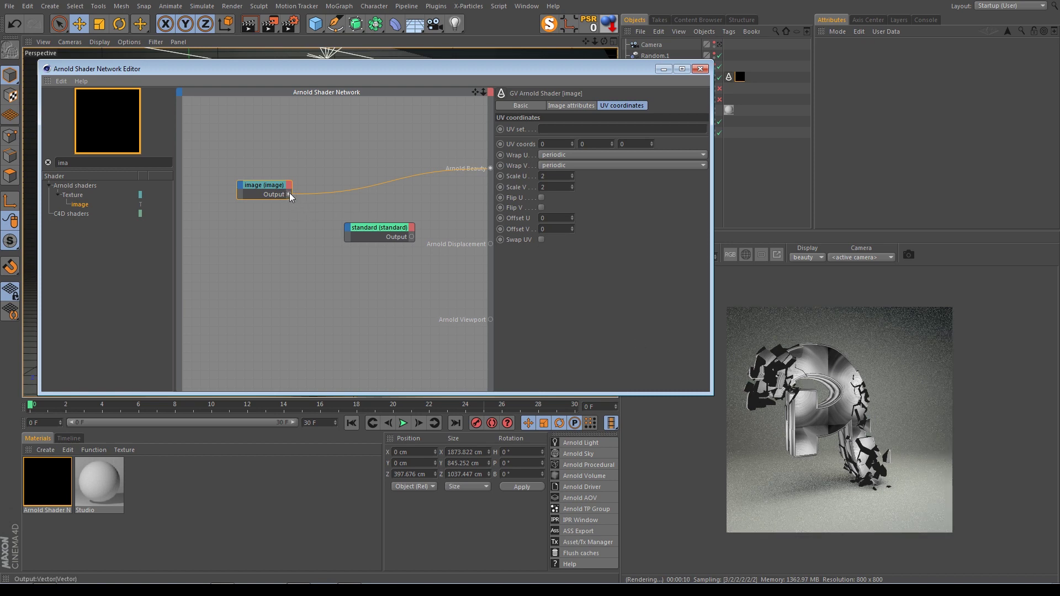
- Plug the image into the standard shader's diffuse roughness and reconnect standard to Arnold Beauty
left_click_drag(288, 194, 346, 227)
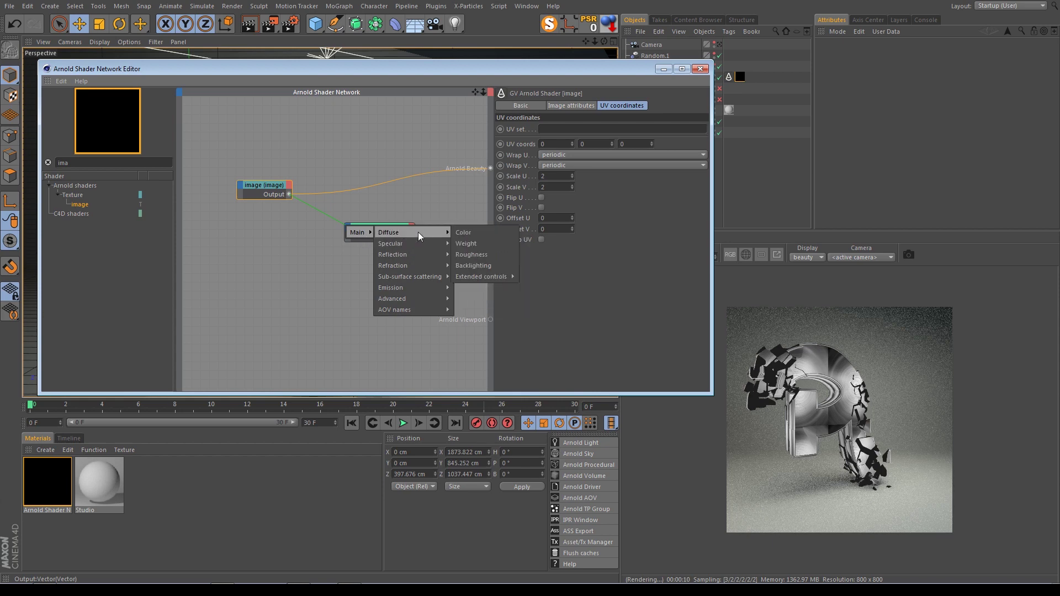
left_click(470, 256)
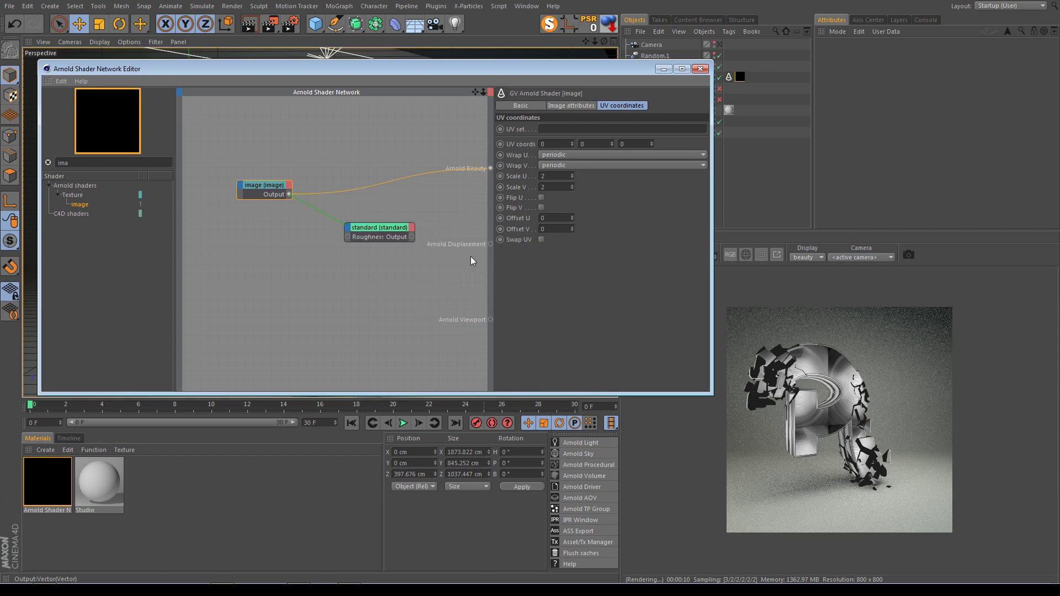
left_click(419, 227)
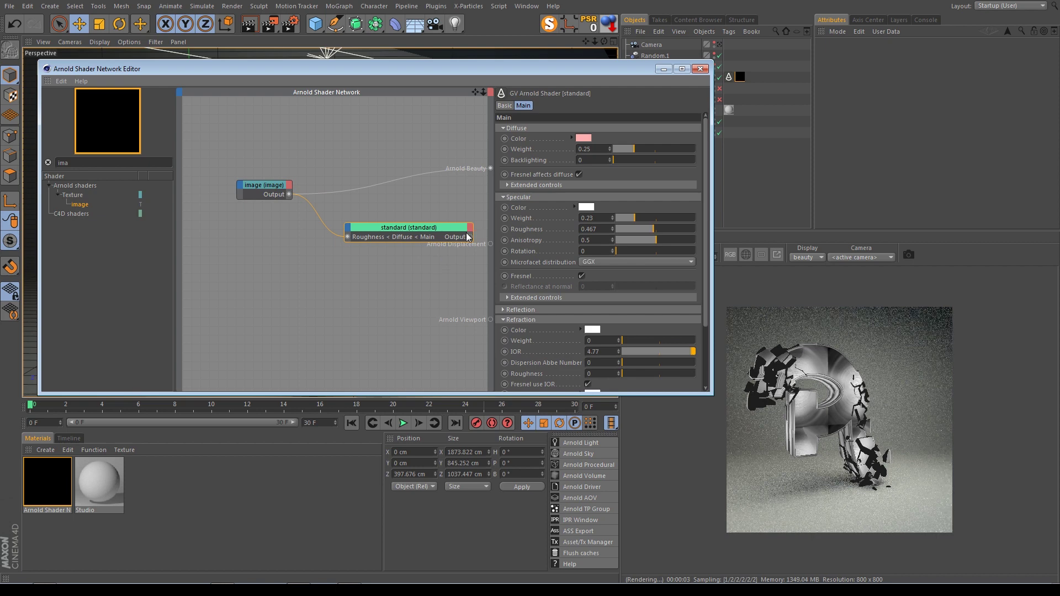
left_click_drag(439, 223, 408, 220)
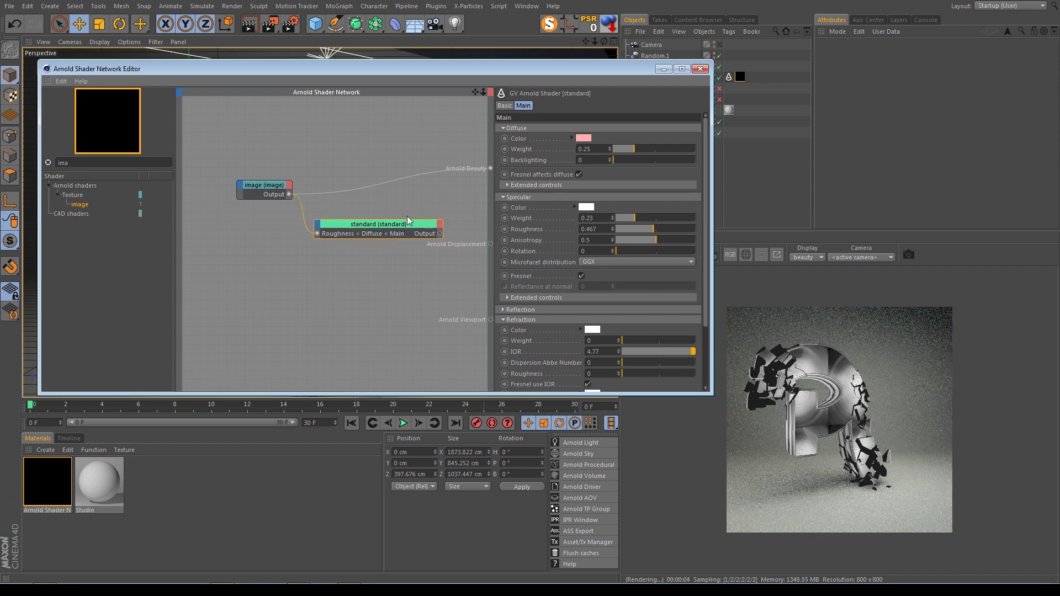
left_click_drag(439, 234, 490, 169)
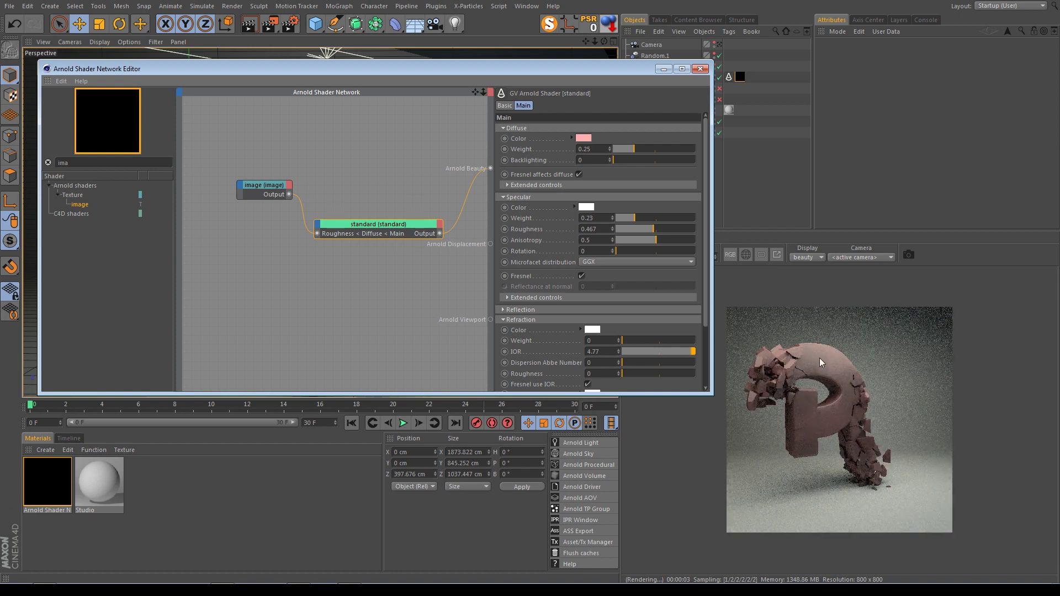
scroll(827, 370, "up", 3)
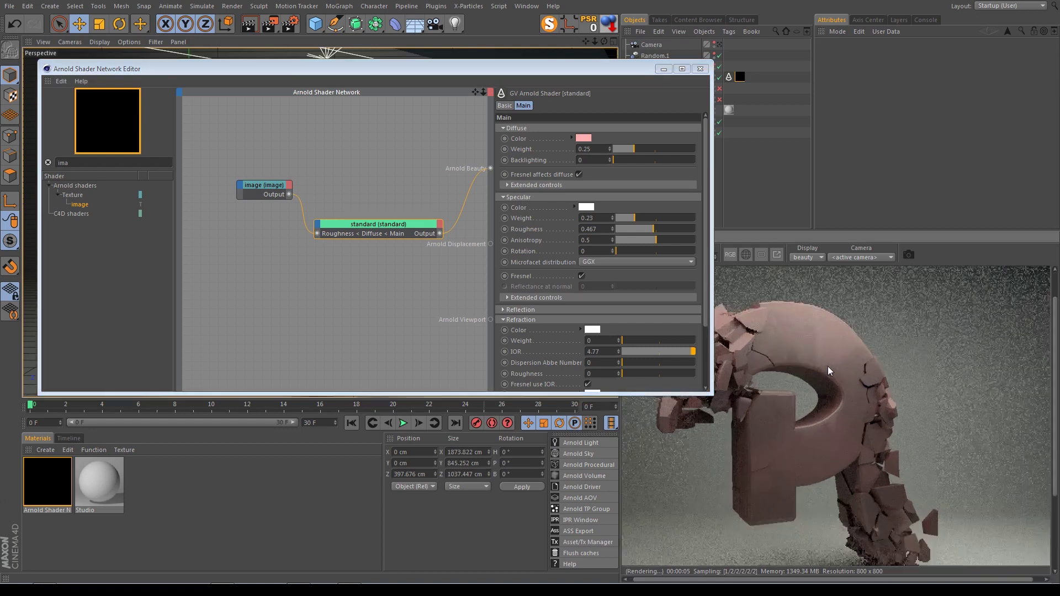
scroll(820, 333, "down", 3)
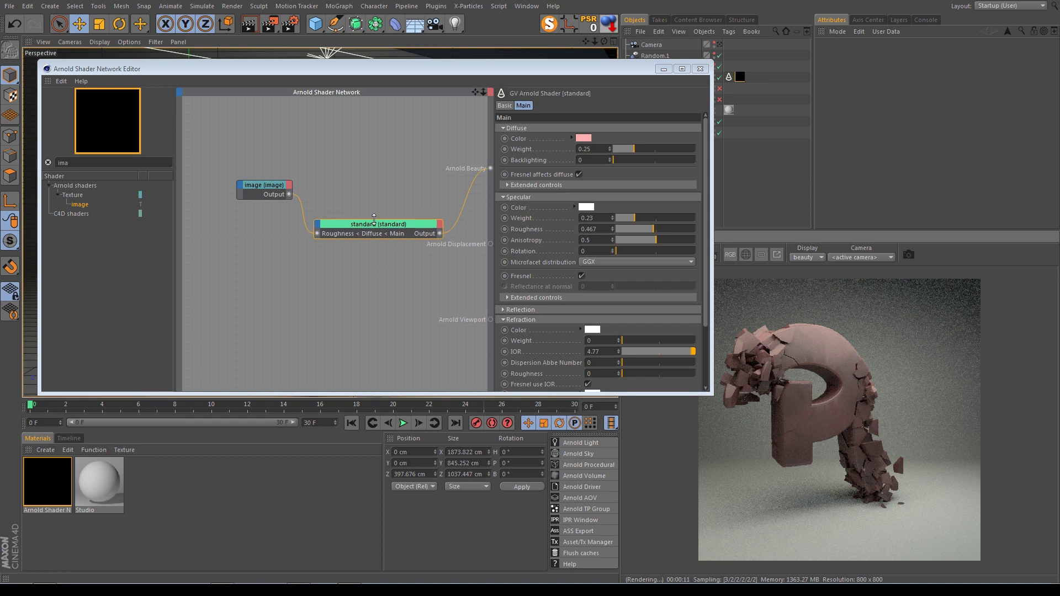
left_click_drag(376, 226, 371, 208)
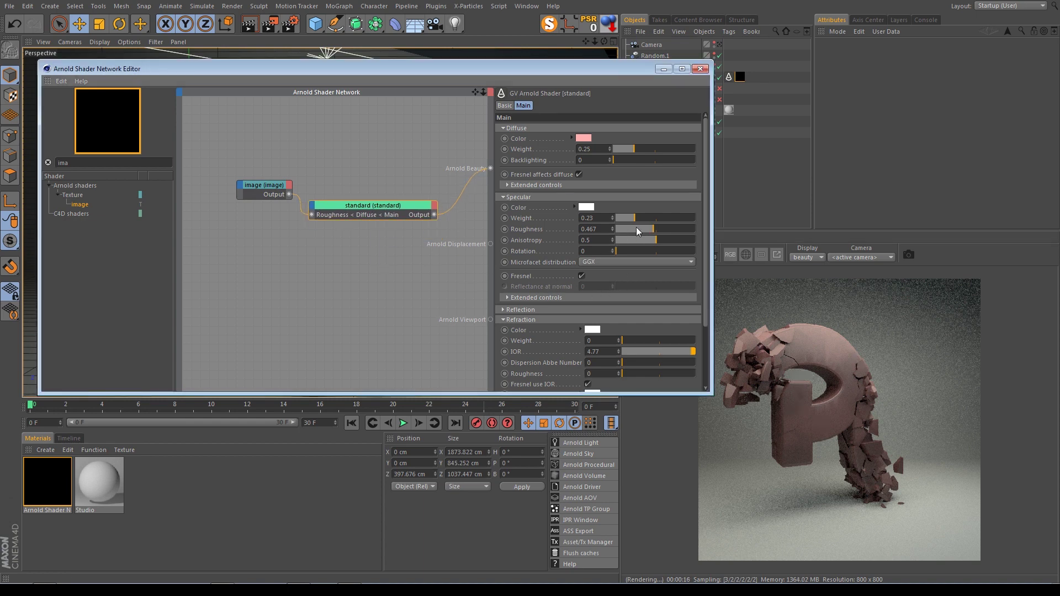
- Lower the standard shader's specular roughness from 0.467 to about 0.18
left_click_drag(636, 227, 634, 230)
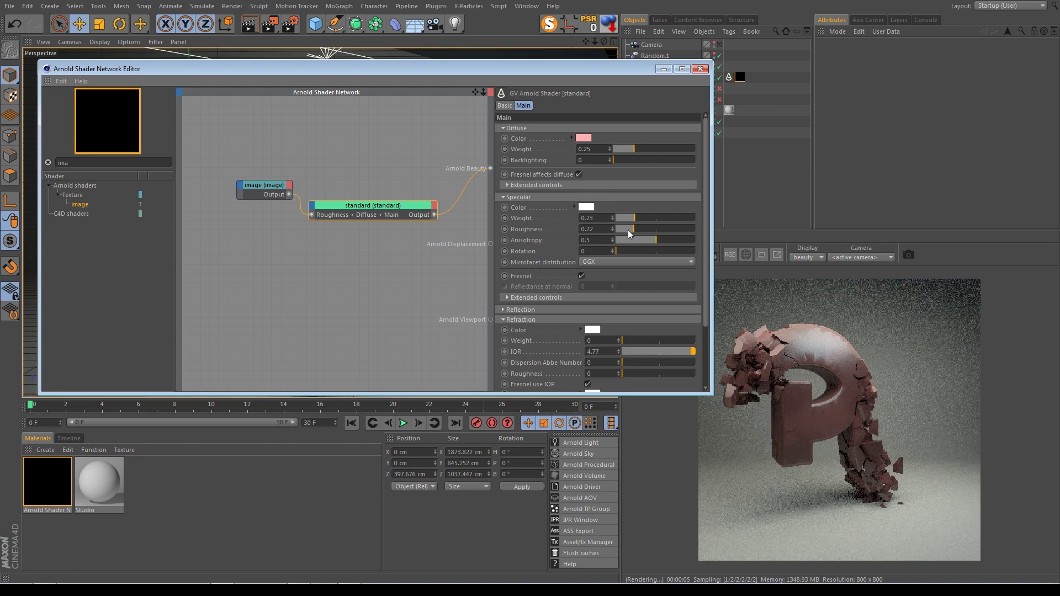
left_click_drag(627, 229, 640, 229)
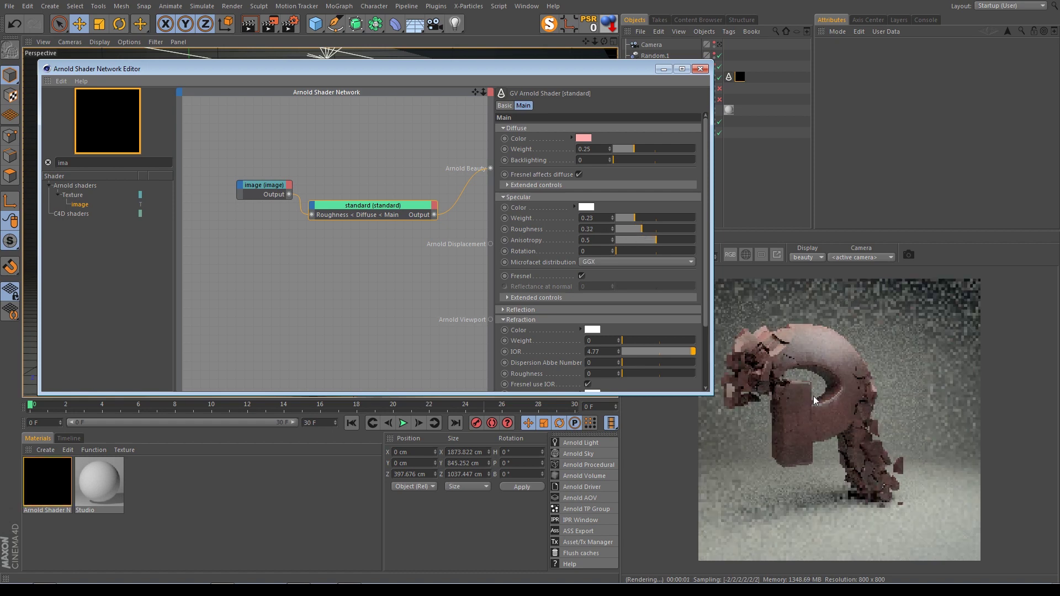
left_click_drag(267, 184, 251, 200)
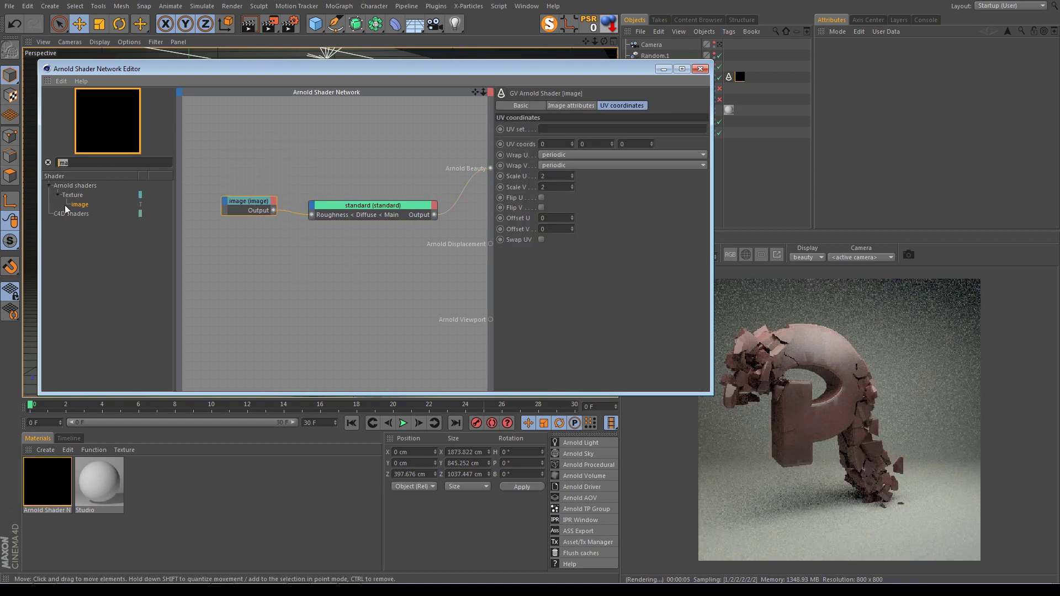
- Add a second image node, image_01, preview it as Arnold Beauty, and load Dirt07.png
left_click_drag(79, 204, 214, 269)
left_click_drag(288, 258, 291, 257)
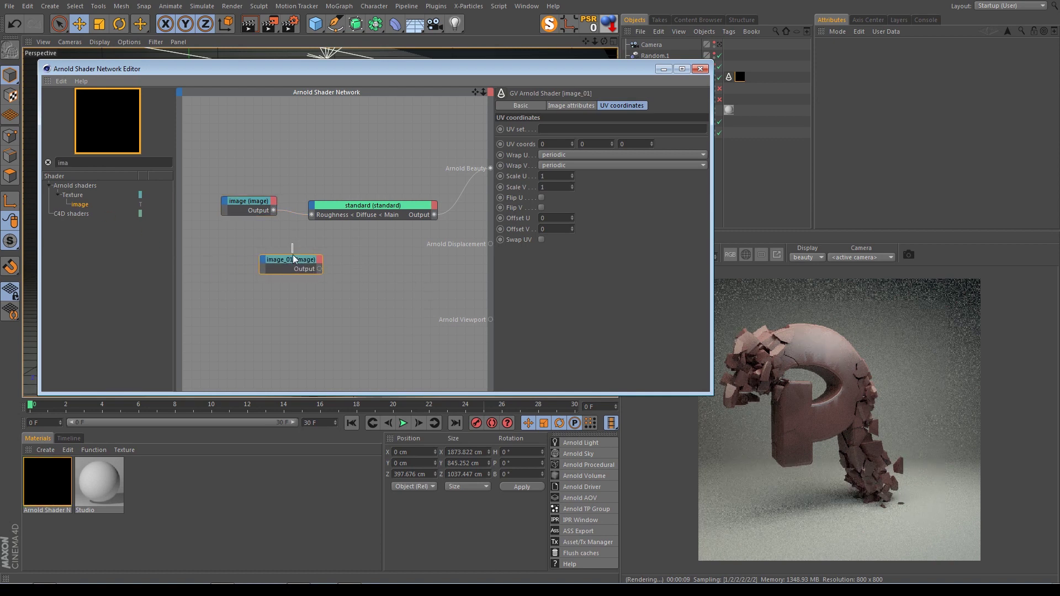
left_click_drag(319, 269, 489, 169)
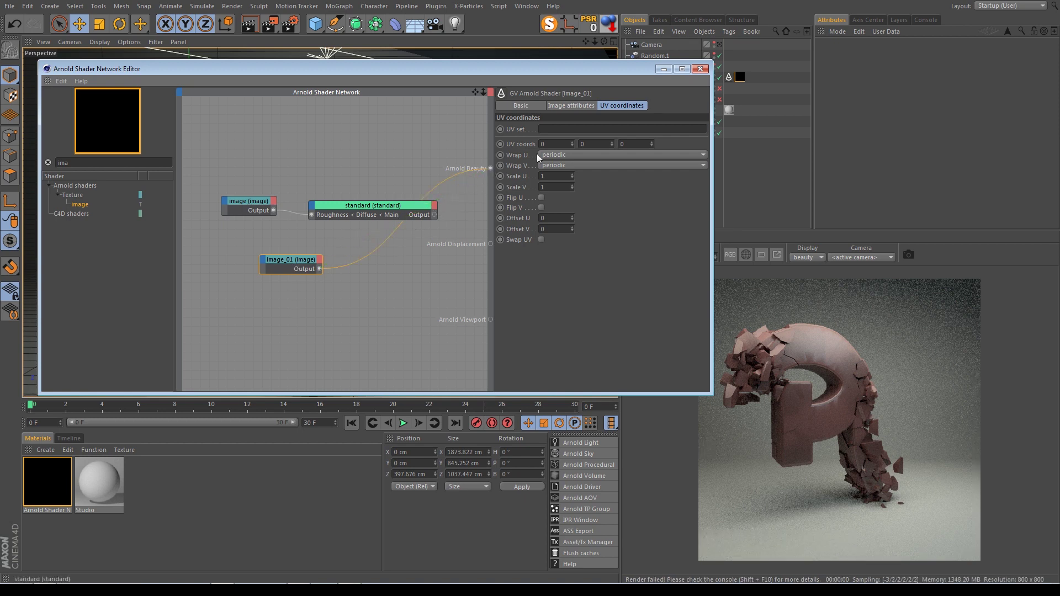
left_click(571, 105)
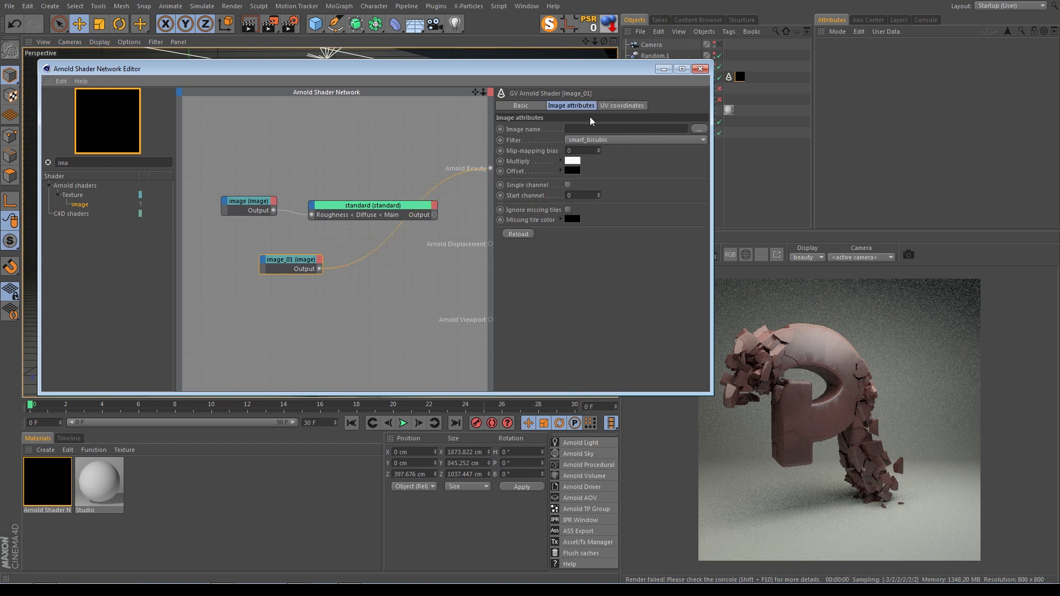
left_click(699, 129)
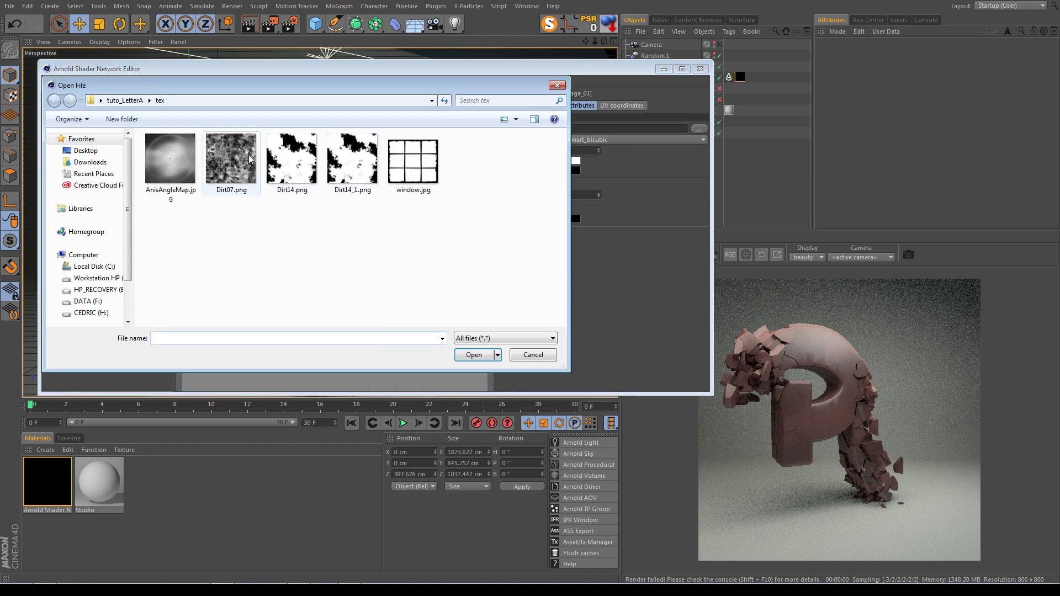
double_click(248, 172)
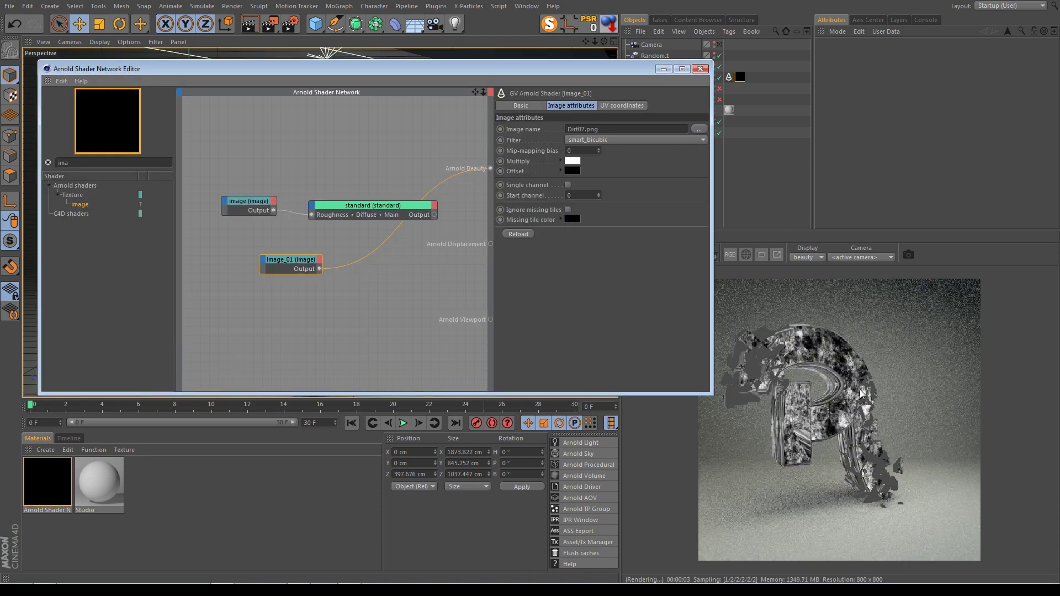
- Tile image_01 with Scale U and Scale V both set to 6
left_click_drag(285, 268, 282, 283)
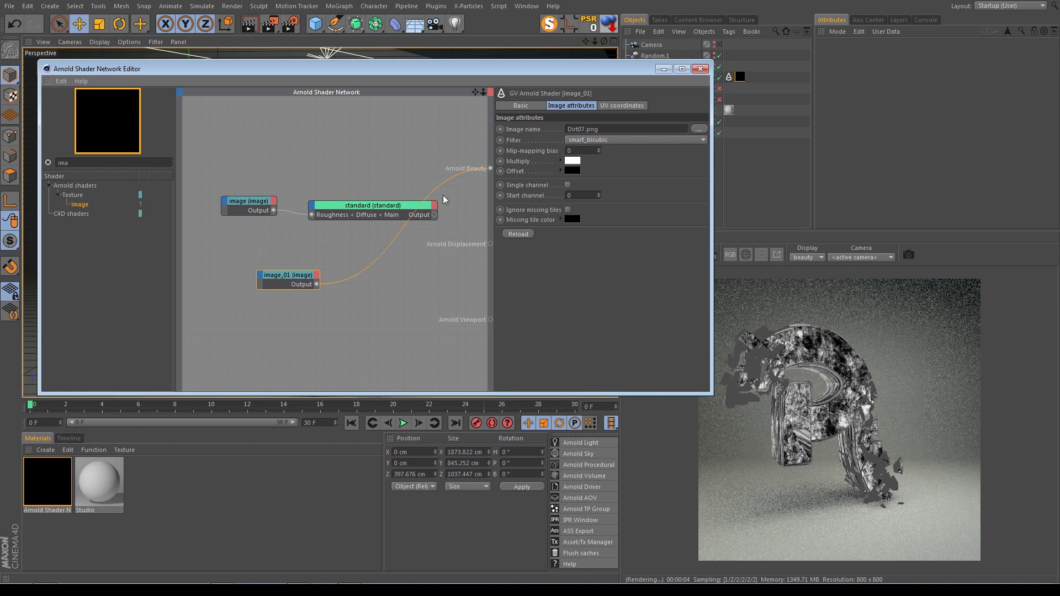
left_click(630, 104)
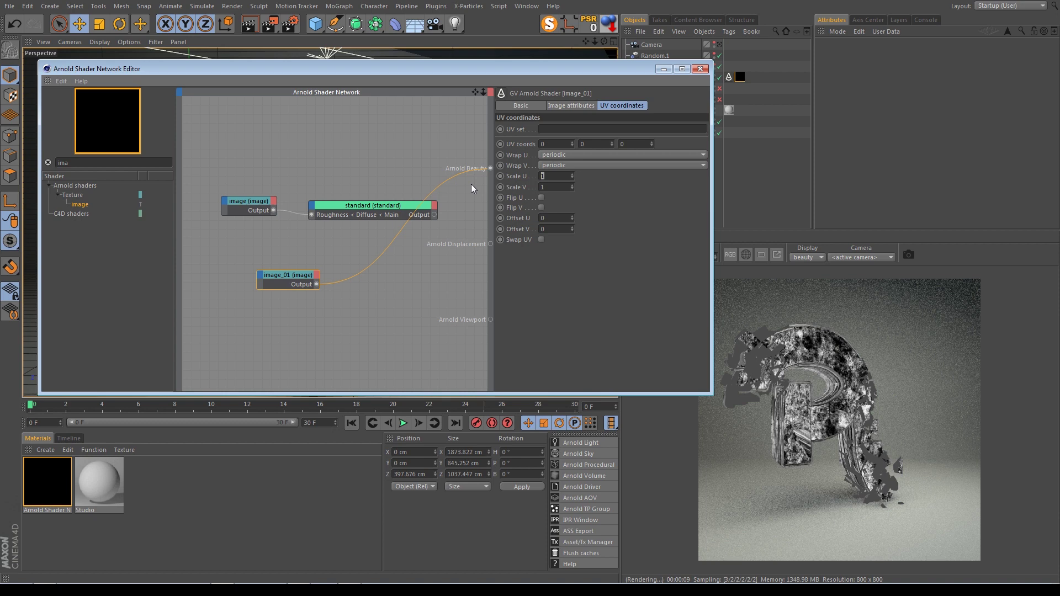
type("6")
key("Tab")
type("6")
key("Return")
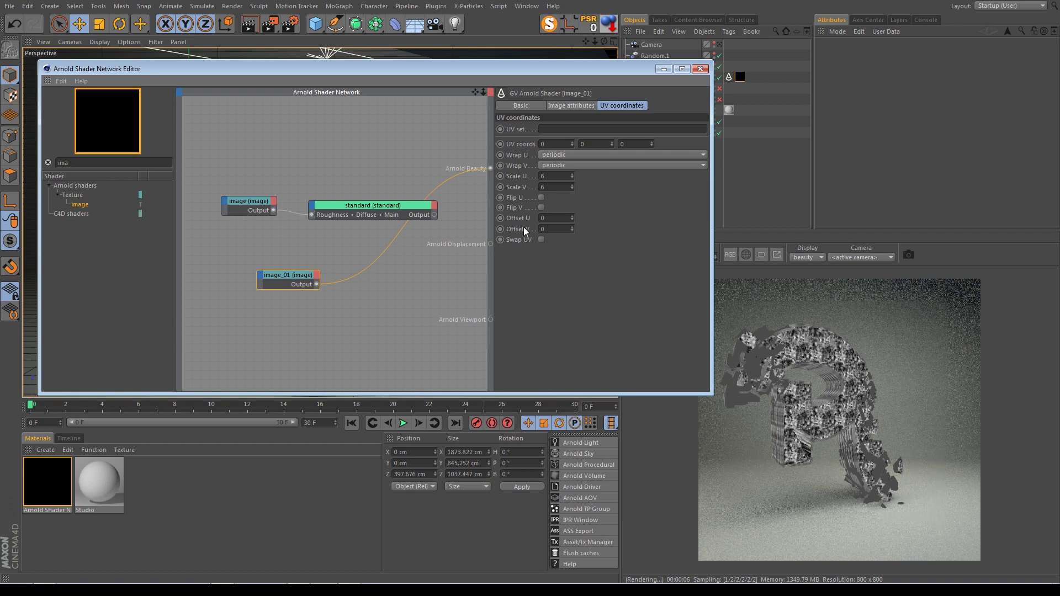
mouse_move(303, 276)
left_mouse_down()
mouse_move(343, 274)
mouse_move(312, 205)
left_mouse_up()
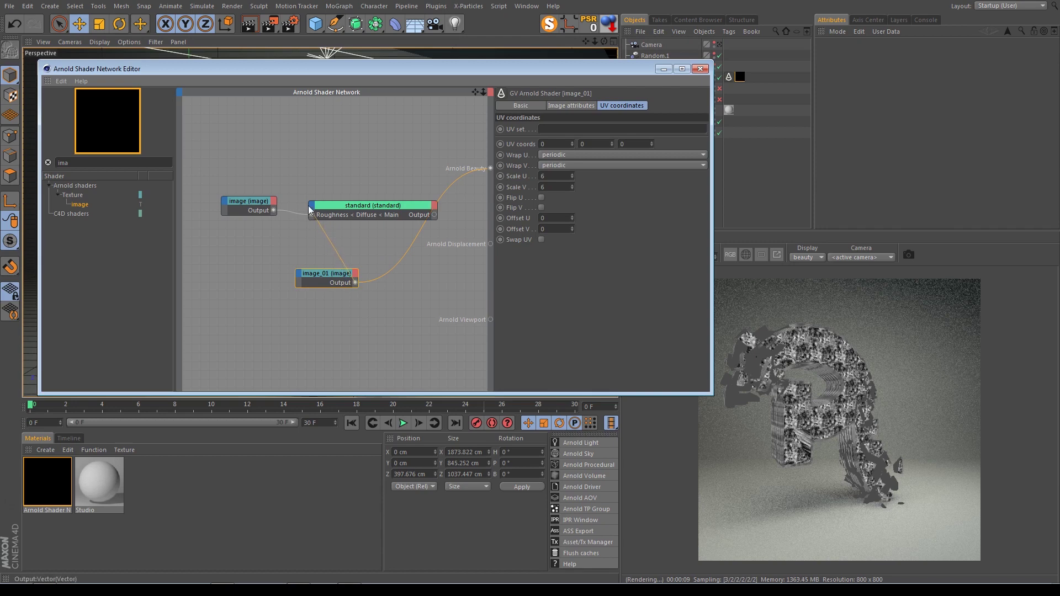
- Connect image_01 to the standard shader's Specular Roughness input
left_click(312, 204)
mouse_move(376, 220)
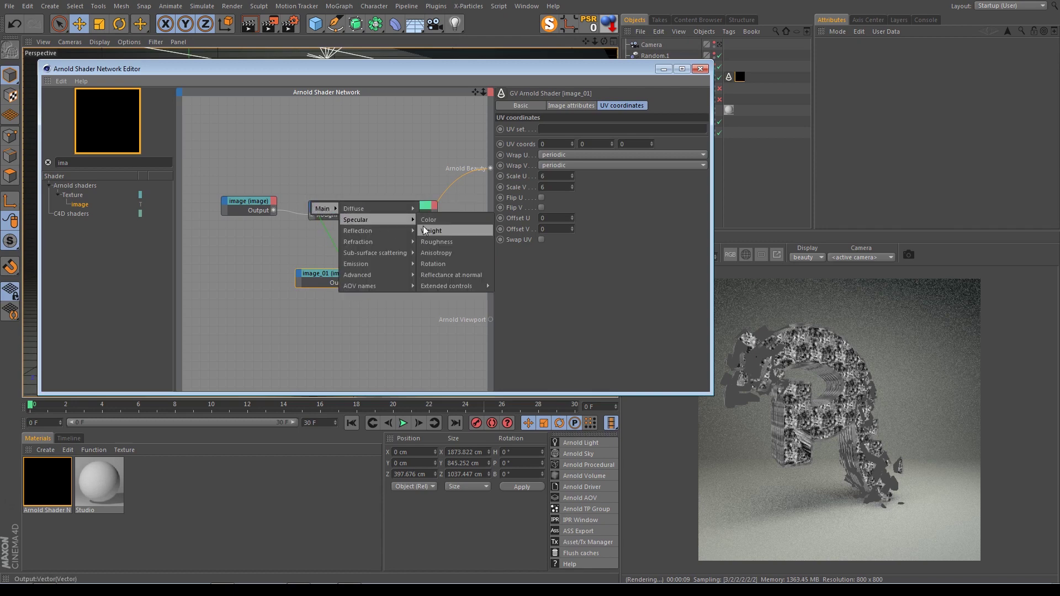
left_click(447, 242)
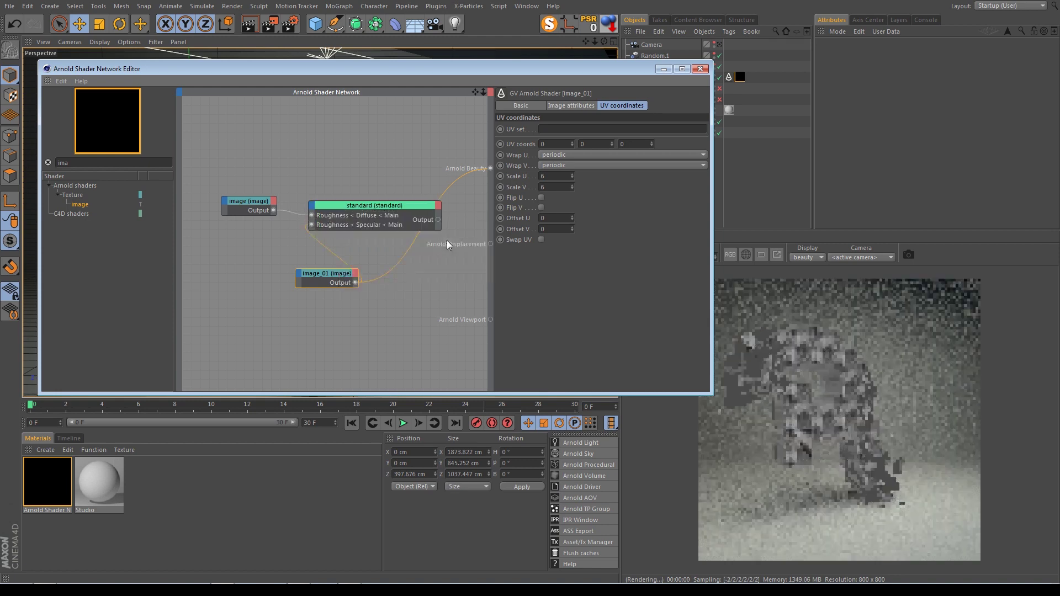
left_click_drag(332, 274, 292, 273)
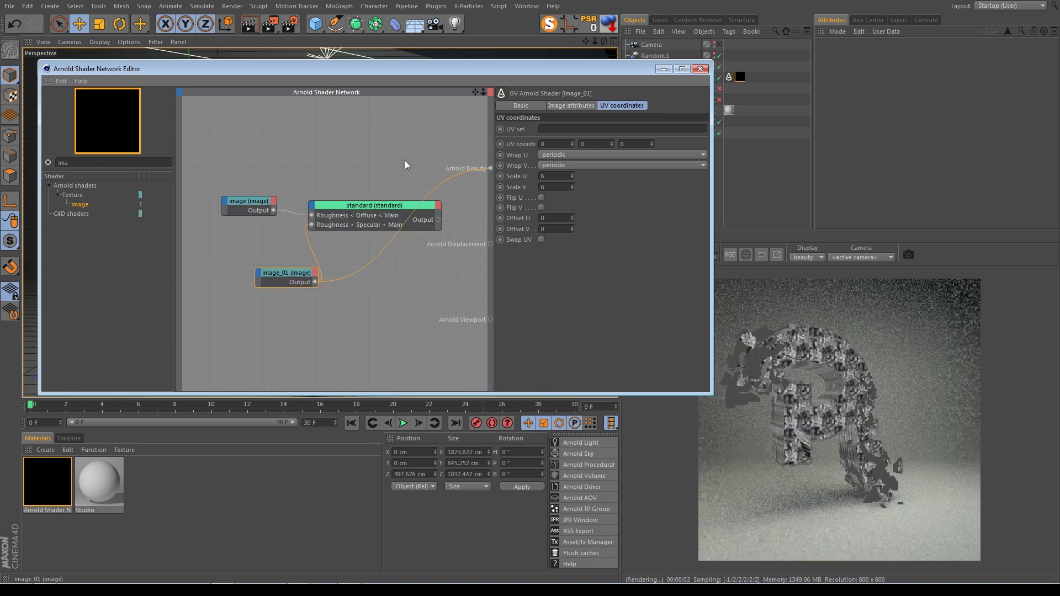
- Reconnect the standard shader's output to Arnold Beauty to render the dirty pink P
left_click(360, 226)
left_click_drag(438, 220, 490, 169)
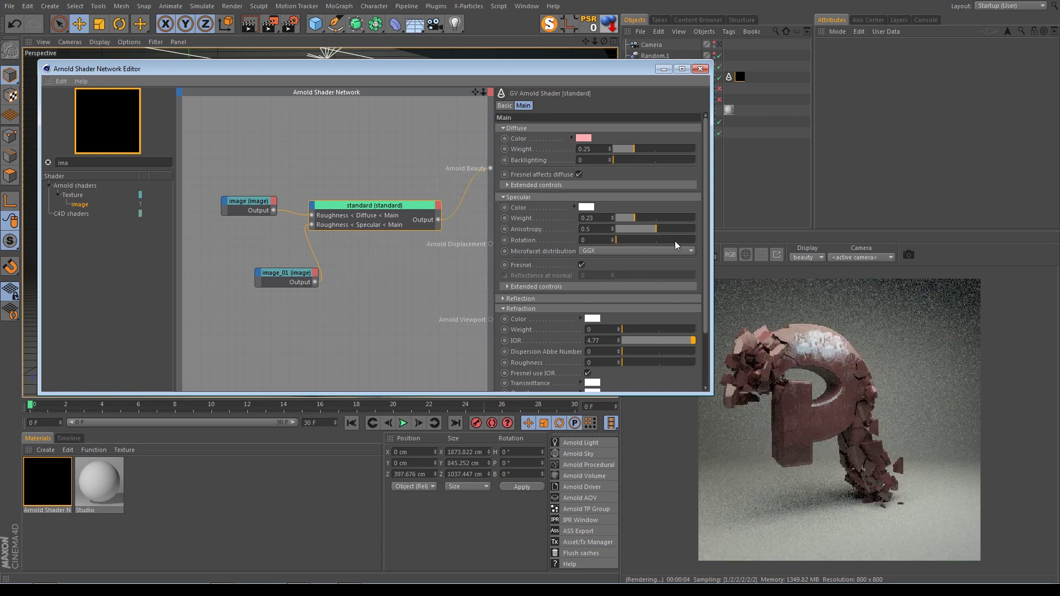
scroll(791, 421, "up", 3)
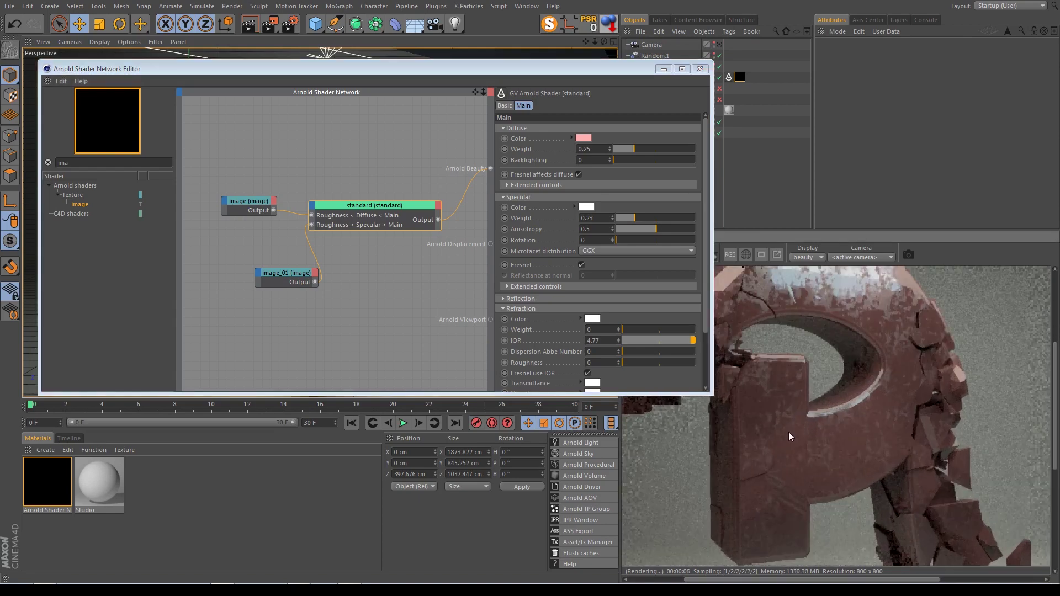
scroll(788, 432, "up", 2)
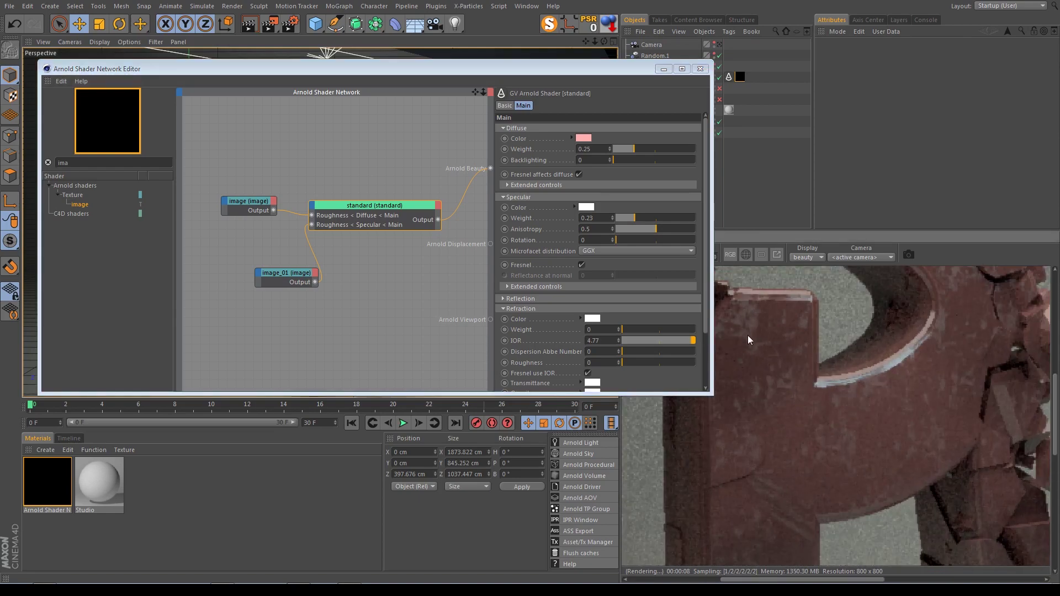
scroll(904, 430, "down", 2)
scroll(923, 316, "down", 2)
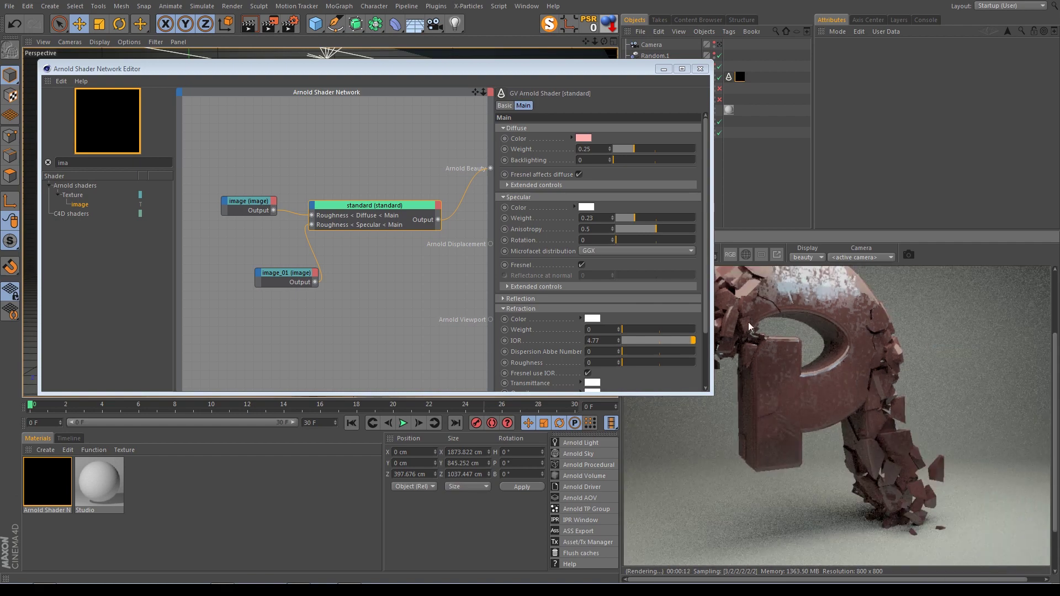
scroll(725, 292, "up", 2)
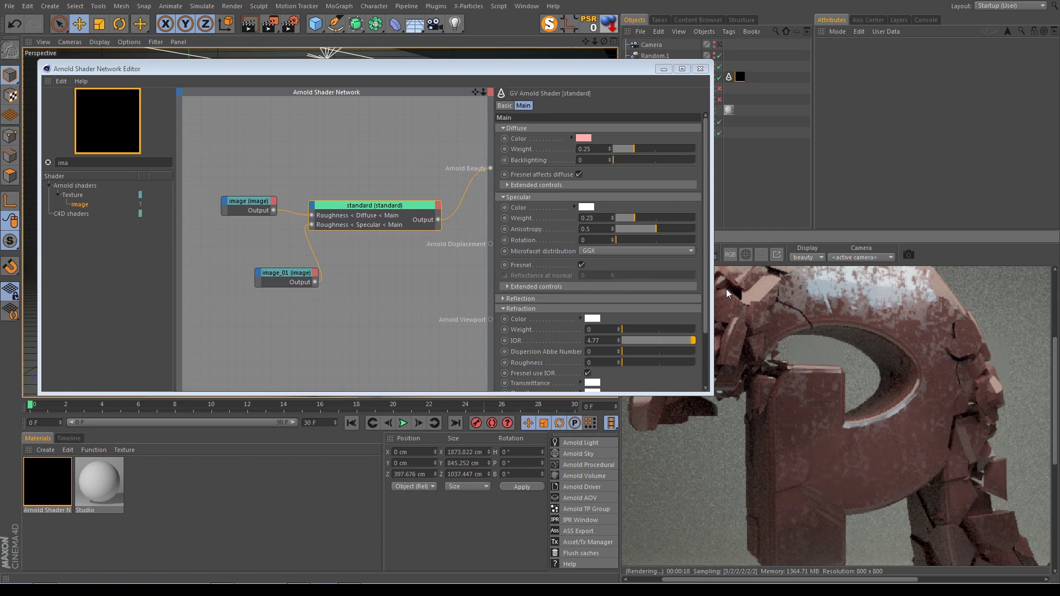
left_click_drag(295, 278, 252, 249)
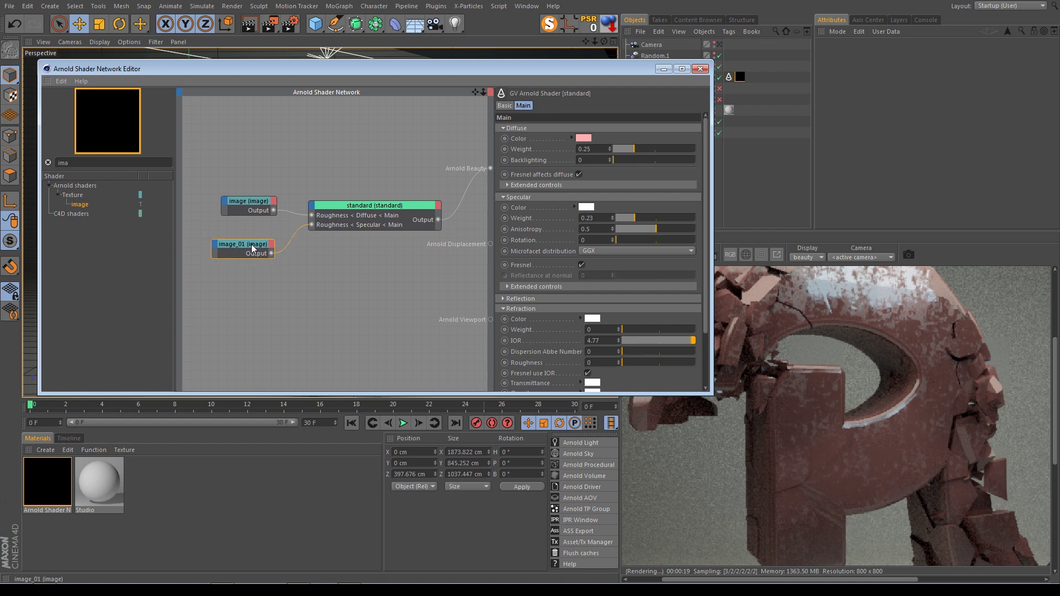
- Compare against the reference image and make the standard node taller
left_click(252, 249)
key("alt+Tab")
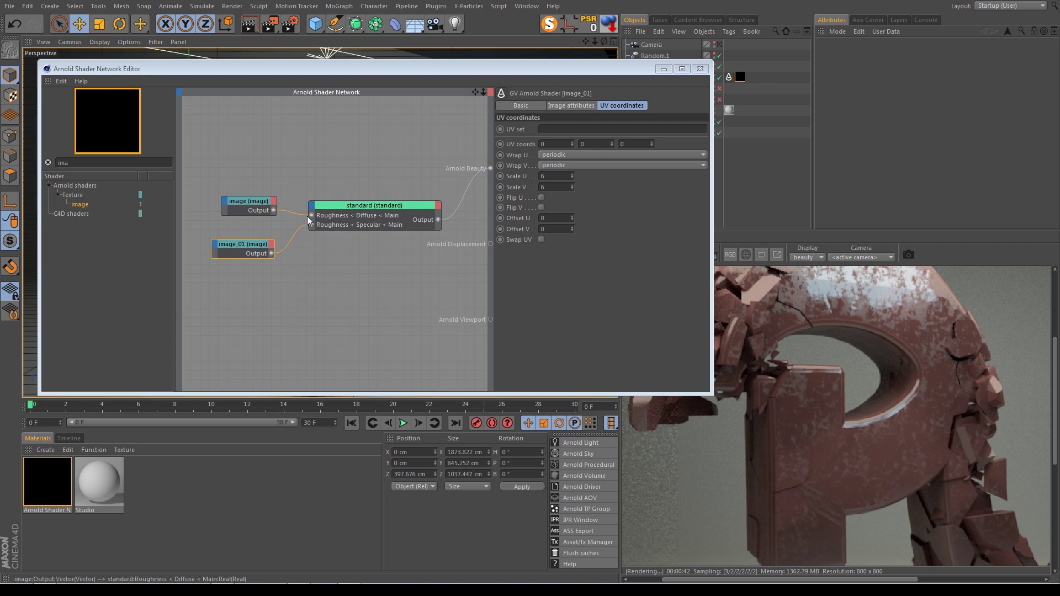
left_click_drag(364, 202, 364, 188)
left_click(364, 188)
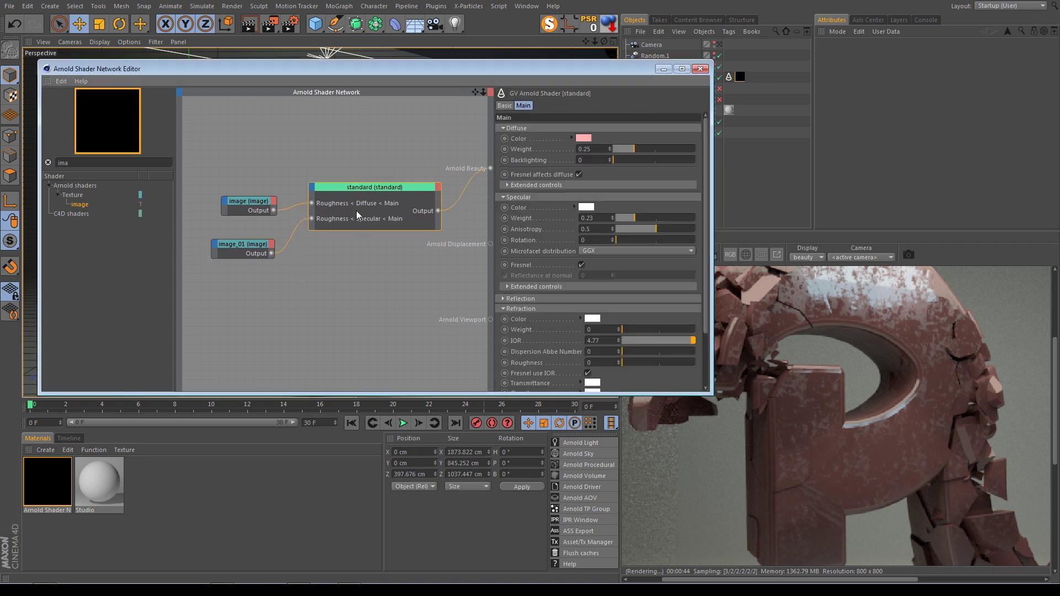
- Move image and image_01 left of the standard node, then search shaders for 'layer'
left_click_drag(272, 255, 312, 191)
mouse_move(313, 191)
left_mouse_down()
mouse_move(322, 247)
mouse_move(312, 222)
left_mouse_up()
left_click_drag(249, 247, 238, 251)
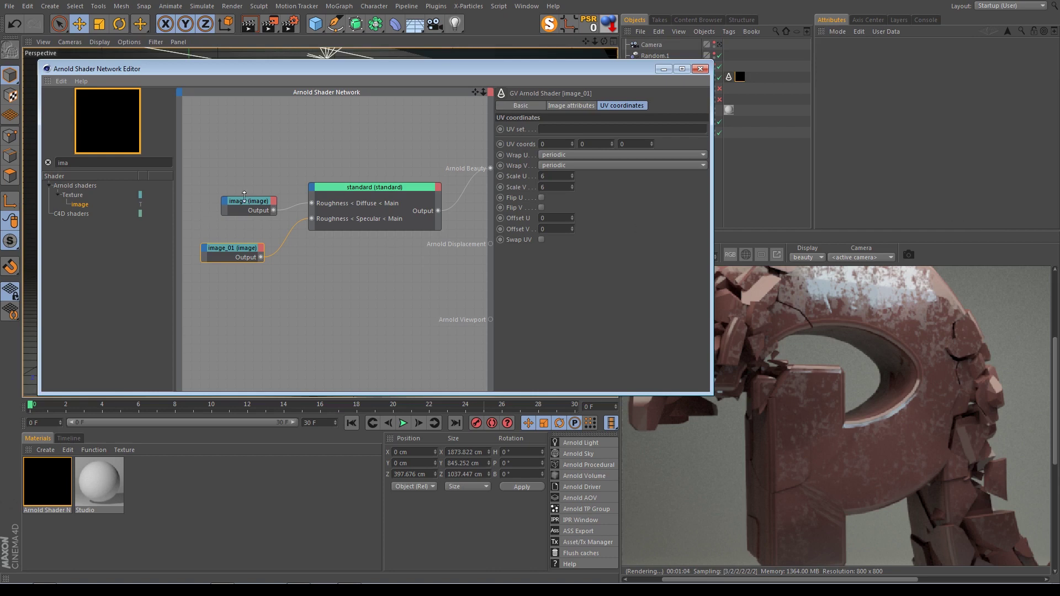
left_click_drag(226, 203, 196, 204)
key("BackSpace")
key("BackSpace")
key("BackSpace")
type("la")
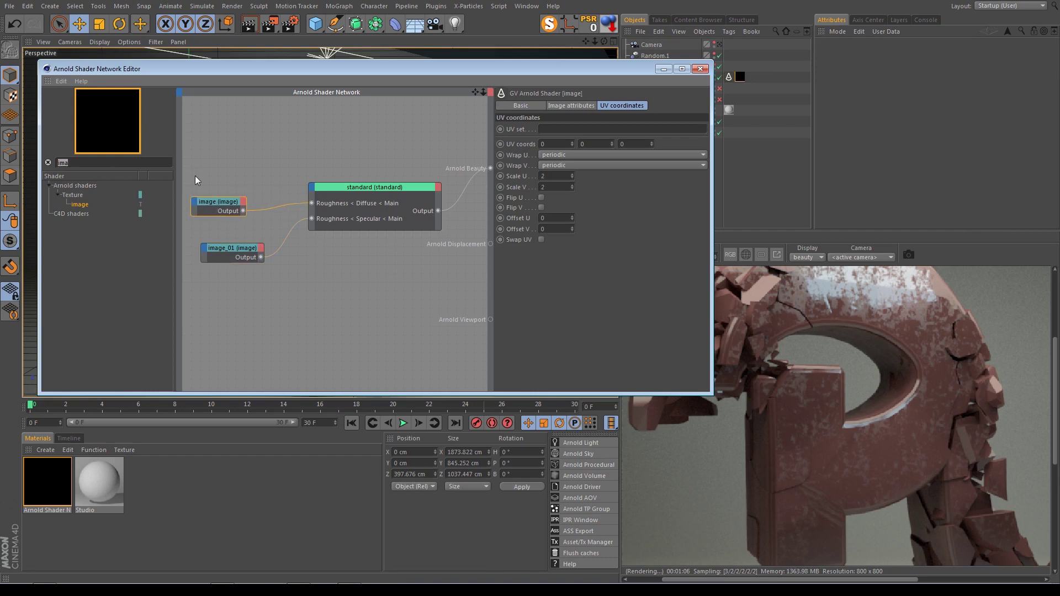
type("yer")
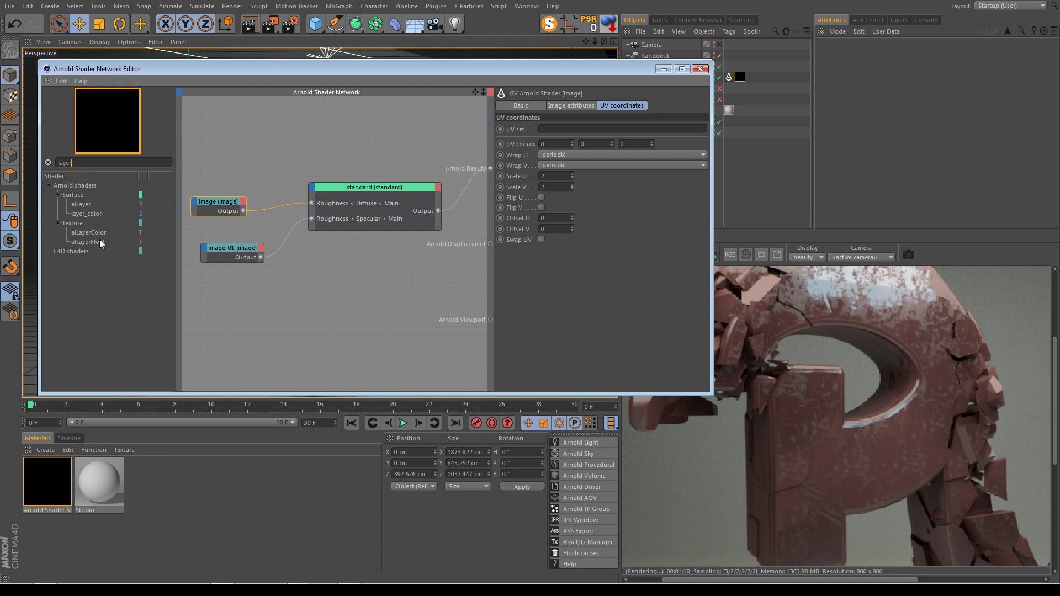
- Add a layer_color node and wire image and image_01 into its Layer 1 and Layer 2
mouse_move(89, 213)
left_mouse_down()
mouse_move(335, 324)
mouse_move(354, 312)
mouse_move(313, 304)
mouse_move(313, 222)
left_mouse_up()
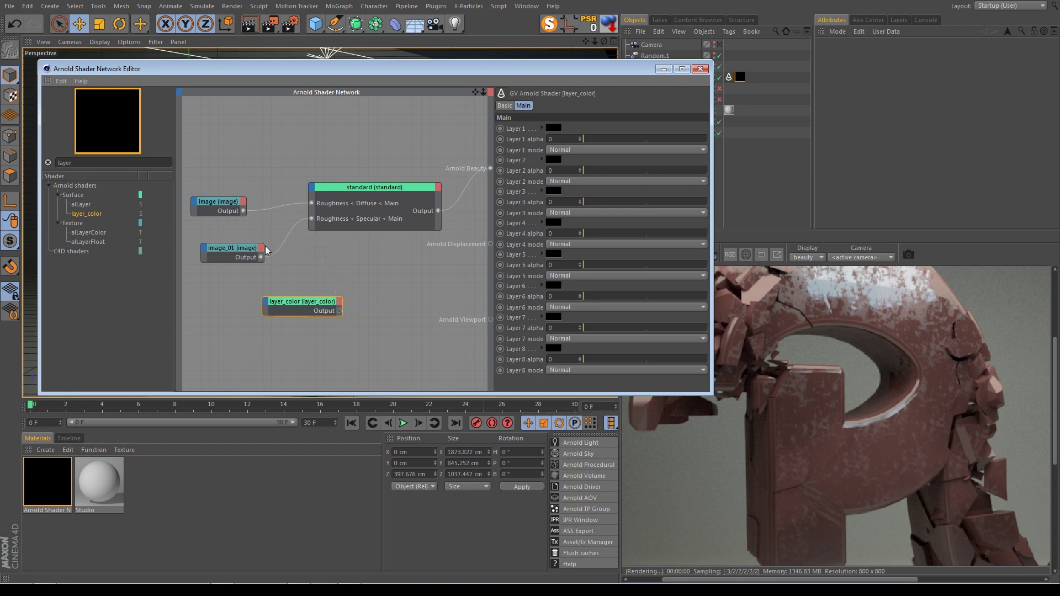
mouse_move(260, 257)
left_mouse_down()
mouse_move(265, 302)
mouse_move(317, 331)
left_mouse_up()
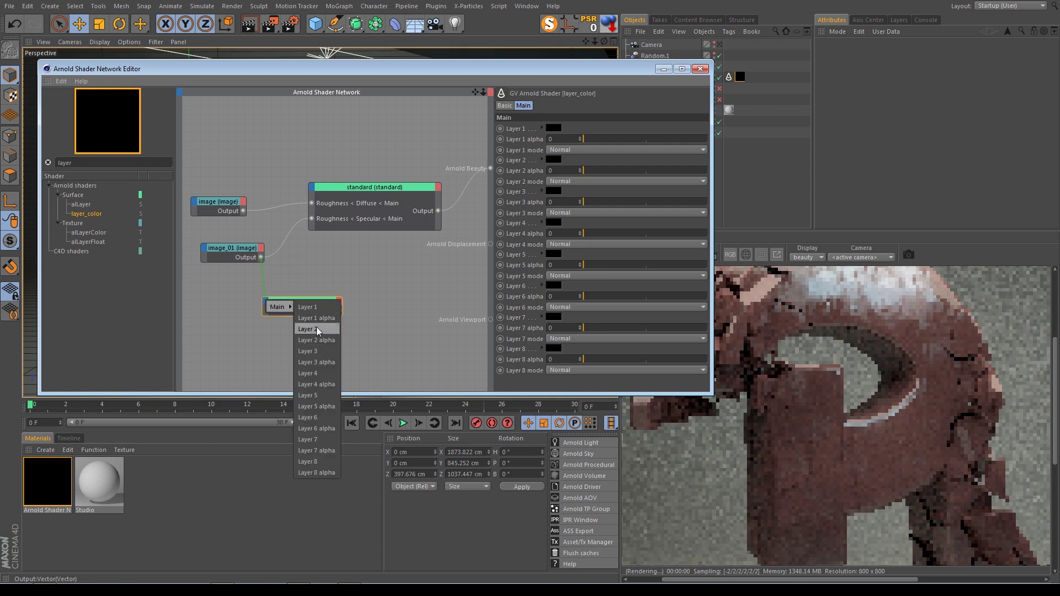
left_click(318, 329)
left_click_drag(243, 211, 266, 305)
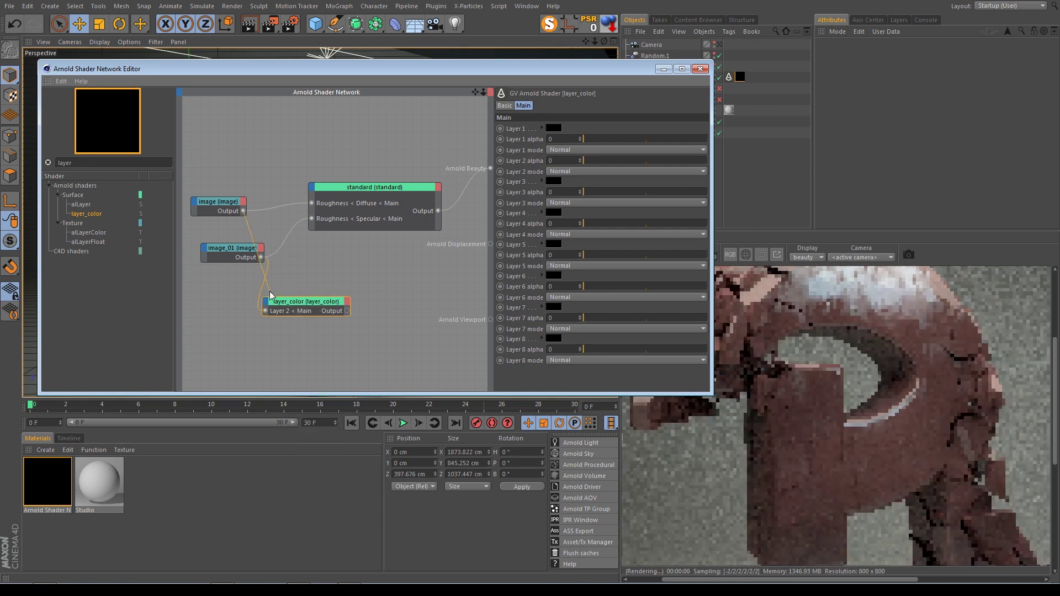
left_click(319, 320)
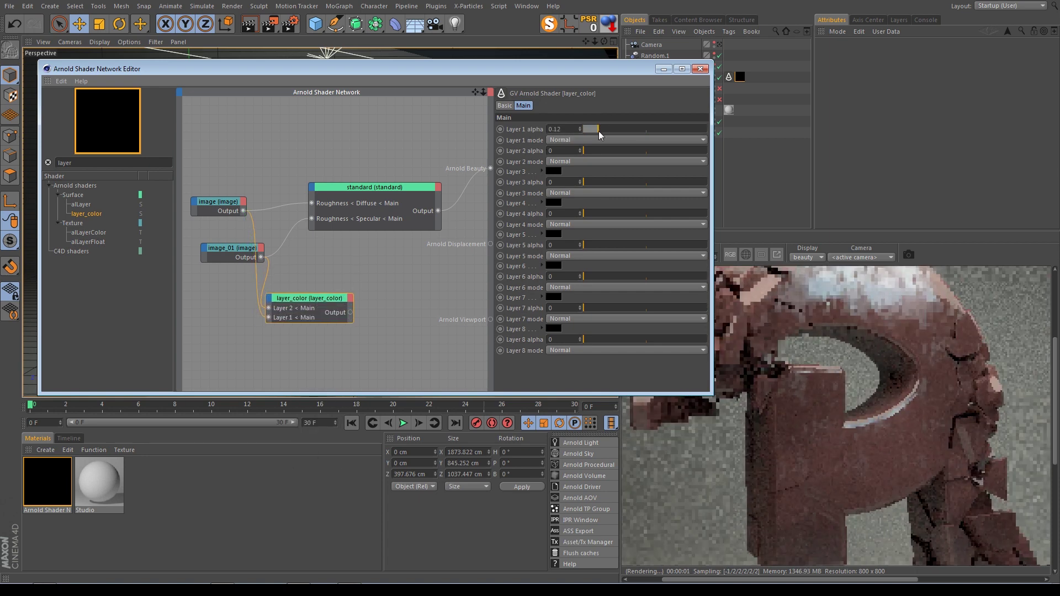
- Set both layer_color layer alphas to 1 and reposition the image nodes
left_click_drag(599, 130, 707, 131)
left_click_drag(590, 155, 712, 156)
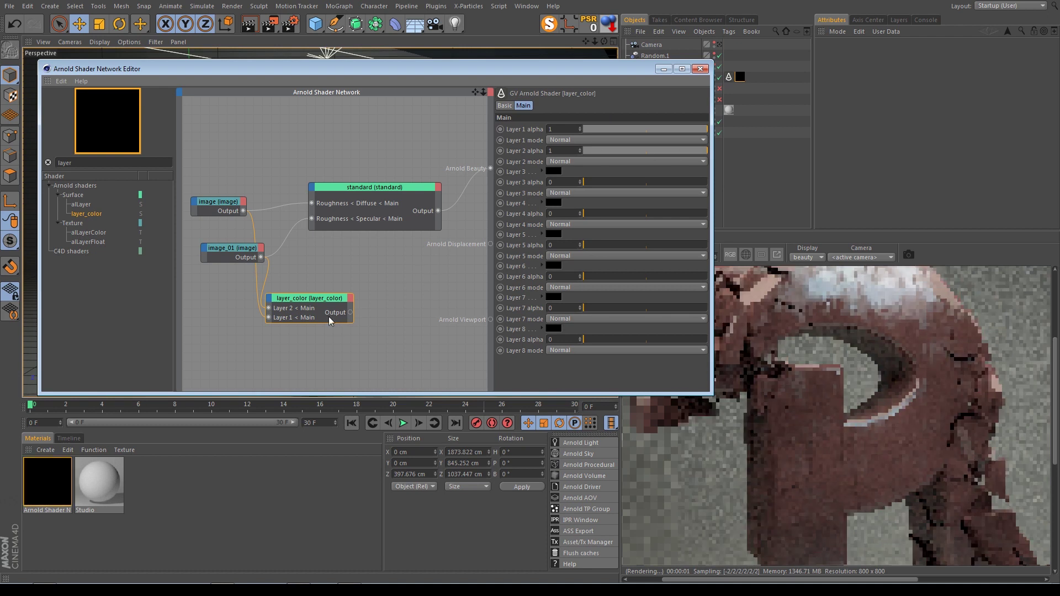
left_click_drag(331, 314, 354, 304)
left_click_drag(238, 256, 210, 260)
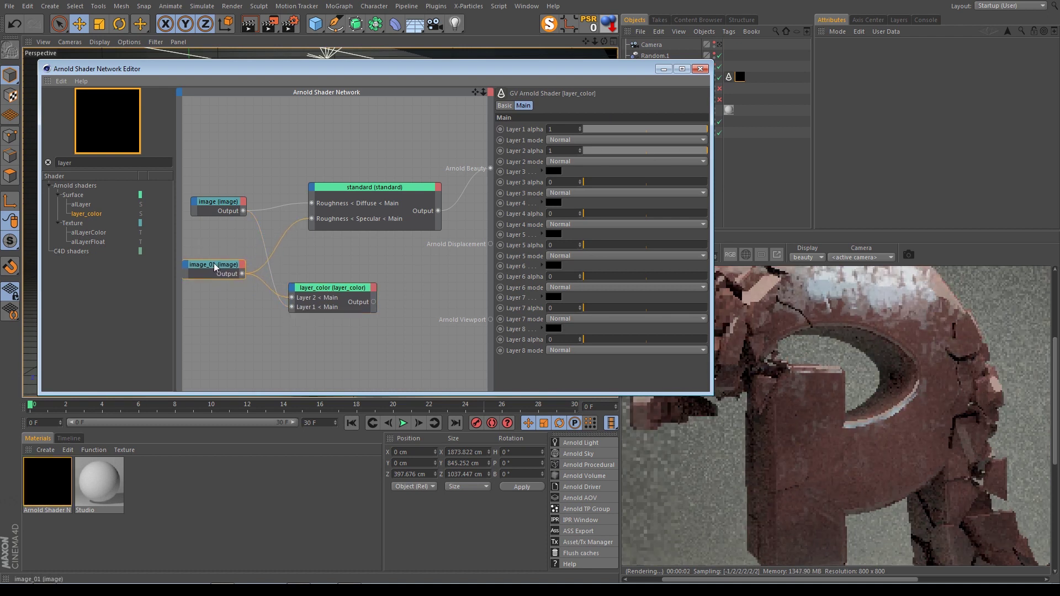
left_click_drag(226, 199, 213, 181)
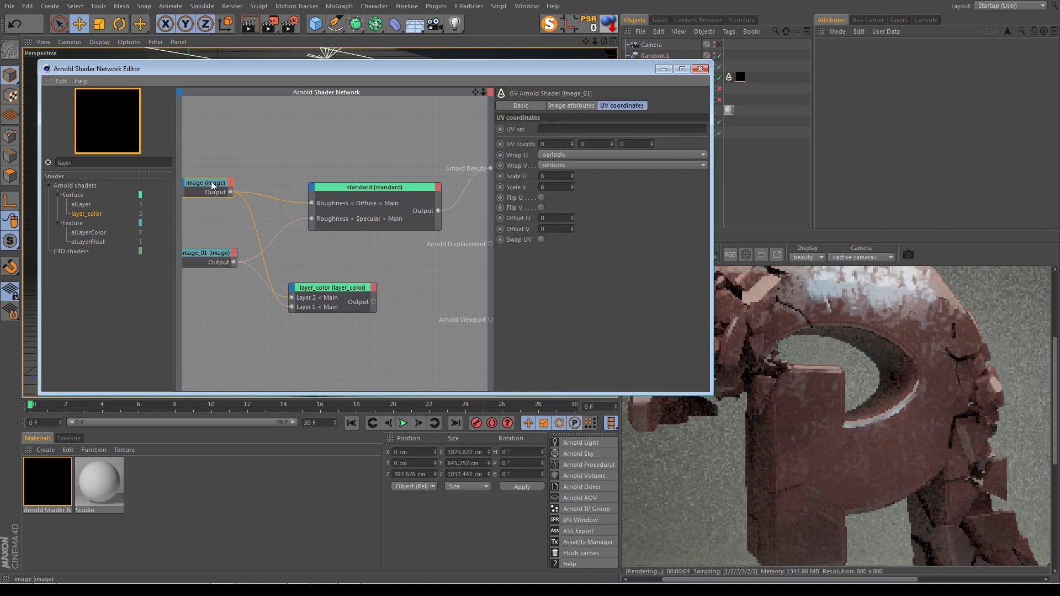
- Review layer_color and image_01 tiling settings, then drag layer_color's output toward Specular Roughness
left_click(352, 293)
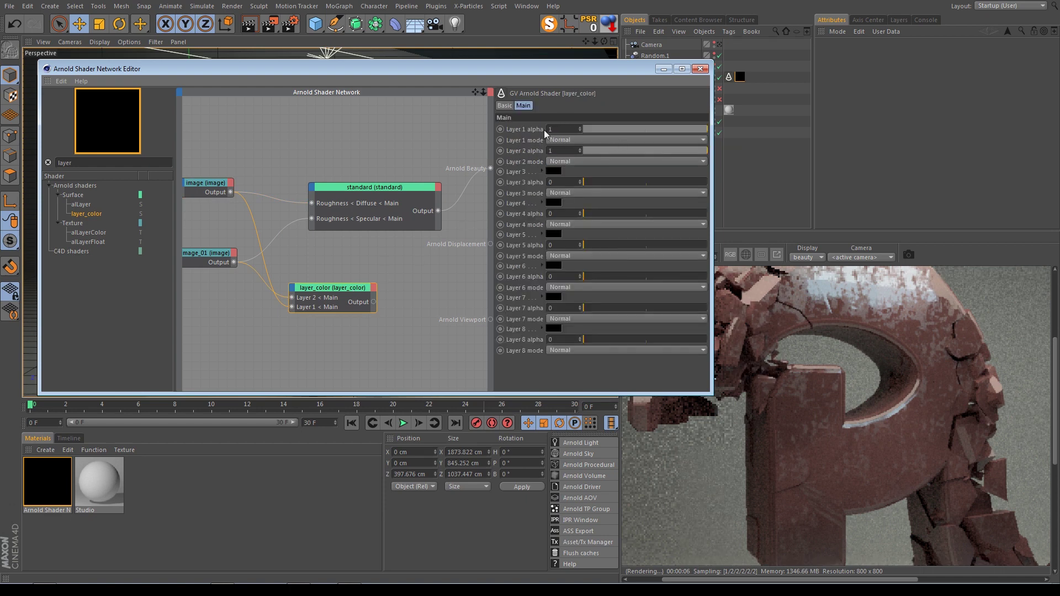
left_click_drag(199, 186, 215, 194)
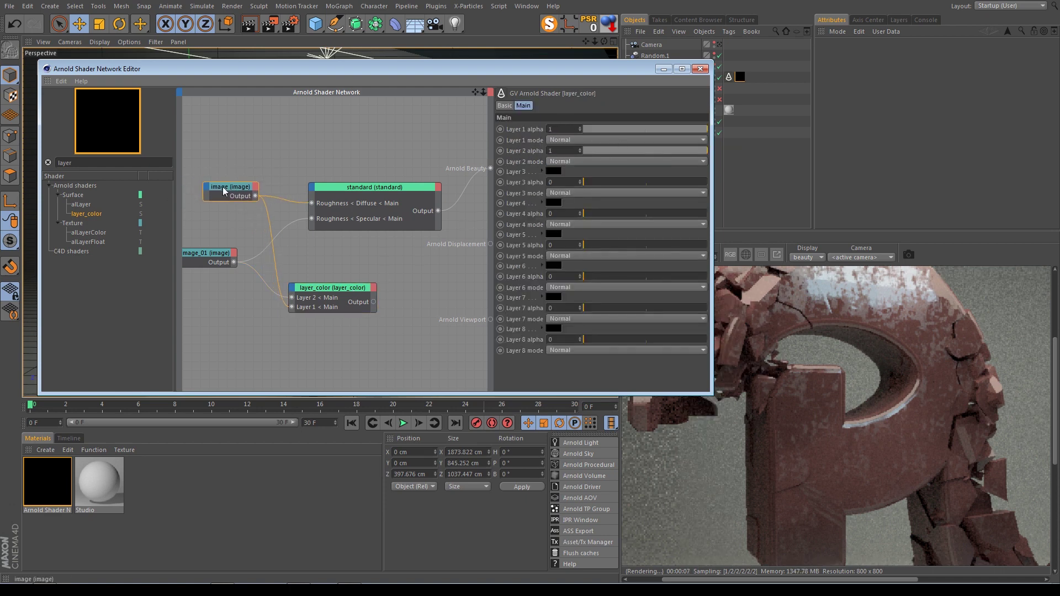
left_click(344, 289)
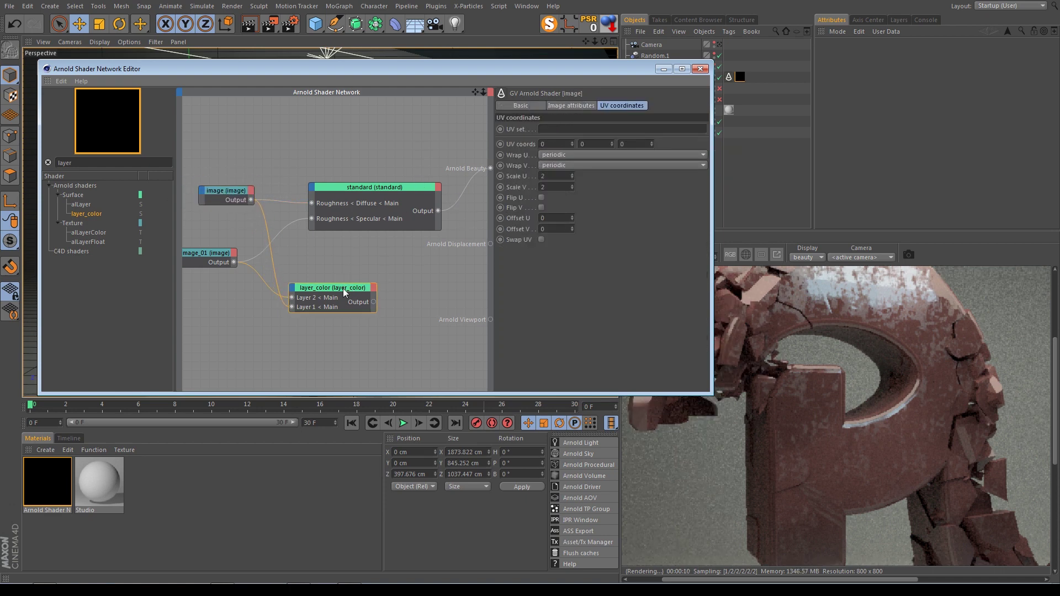
left_click_drag(639, 132, 588, 131)
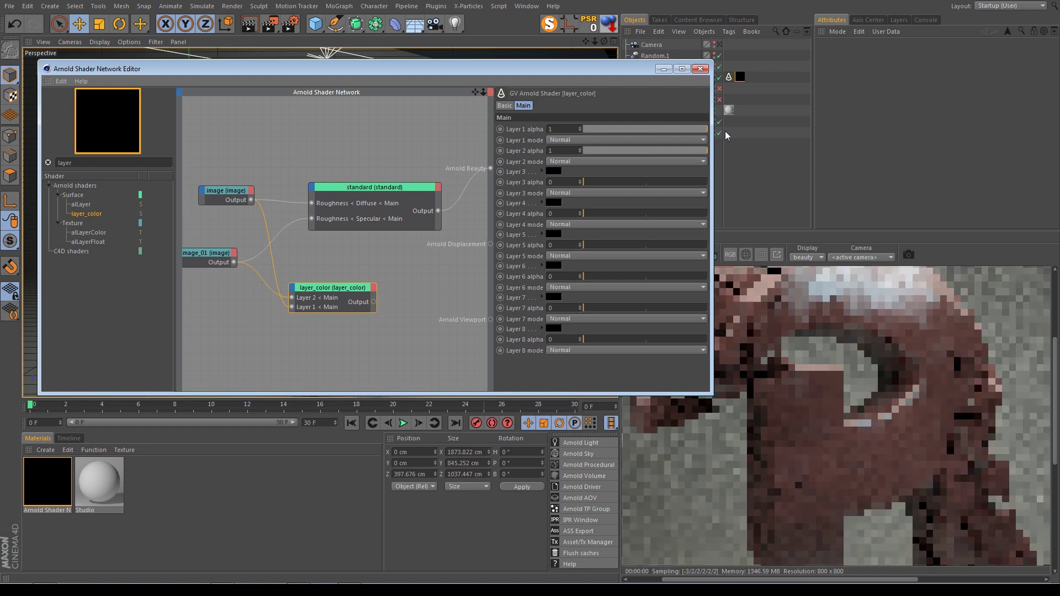
left_click(218, 255)
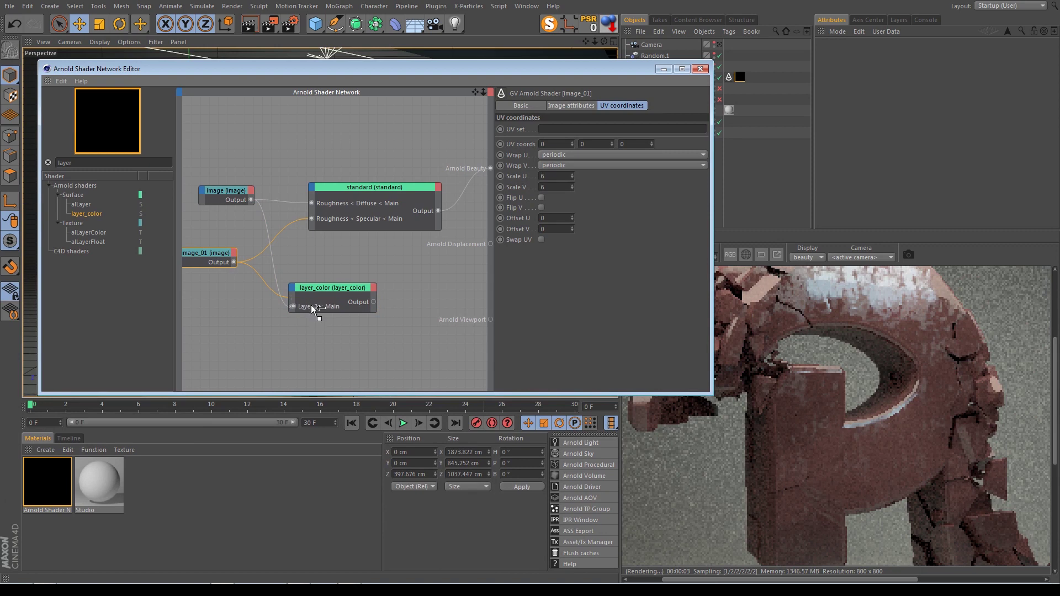
left_click_drag(373, 302, 310, 216)
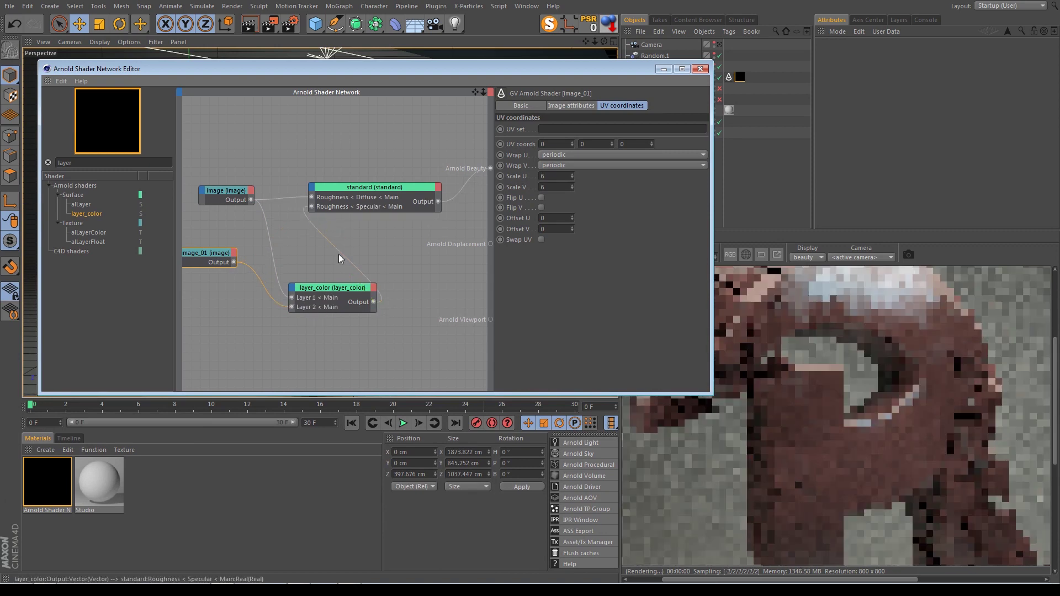
- Link layer_color to Roughness < Specular and rearrange the standard, image and image_01 nodes
left_click(369, 188)
left_click_drag(369, 184, 351, 148)
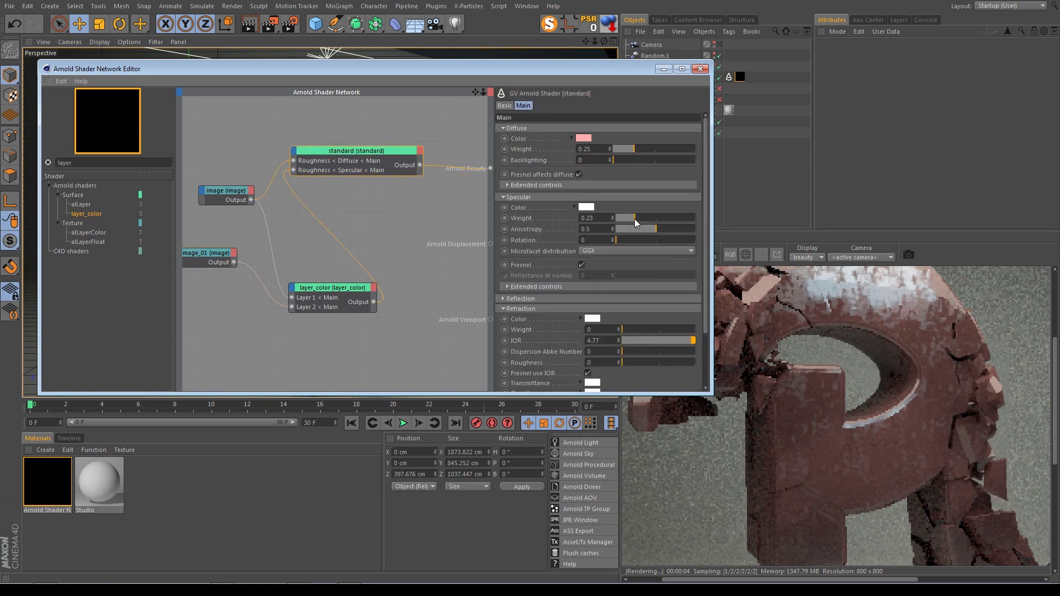
left_click_drag(207, 253, 210, 268)
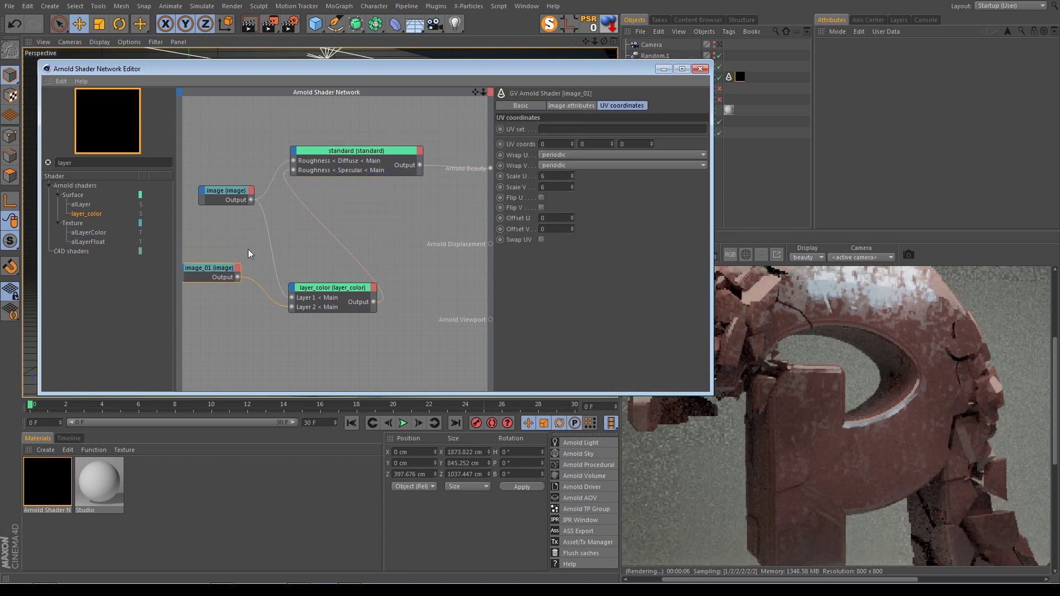
left_click_drag(223, 190, 201, 187)
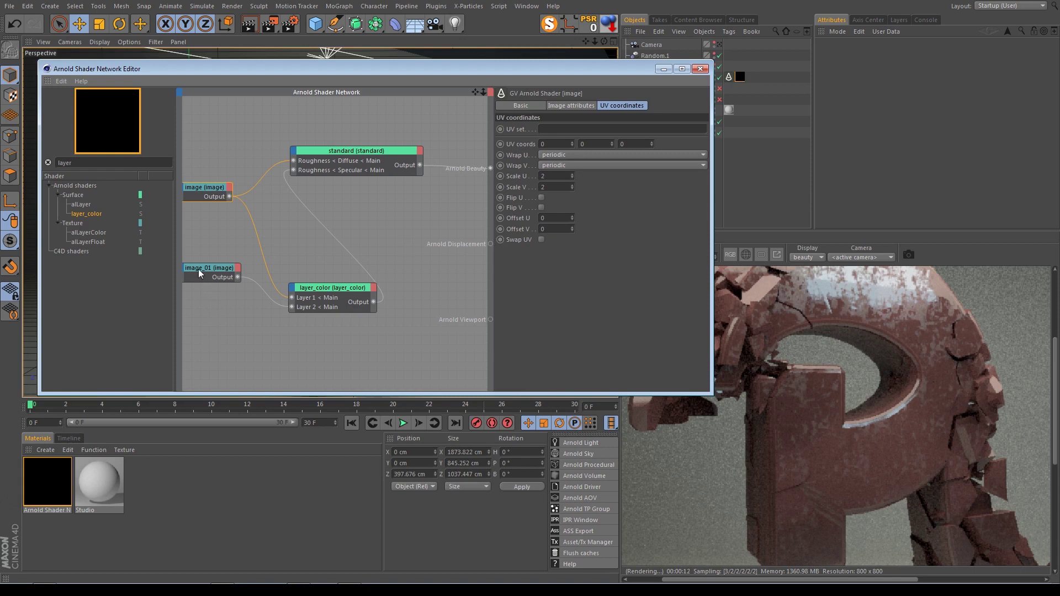
left_click_drag(198, 269, 223, 273)
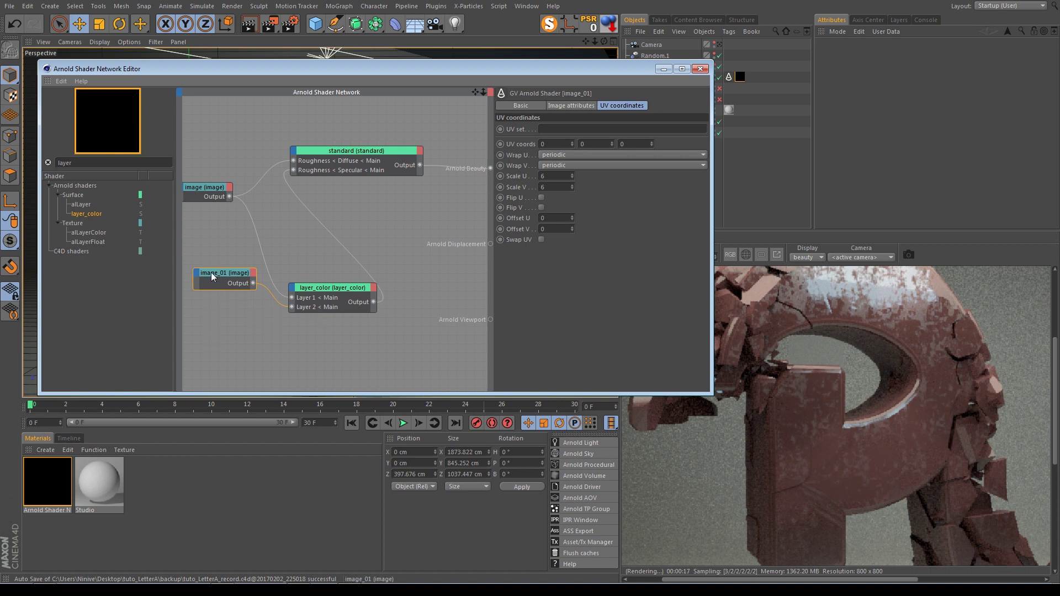
left_click_drag(210, 273, 210, 277)
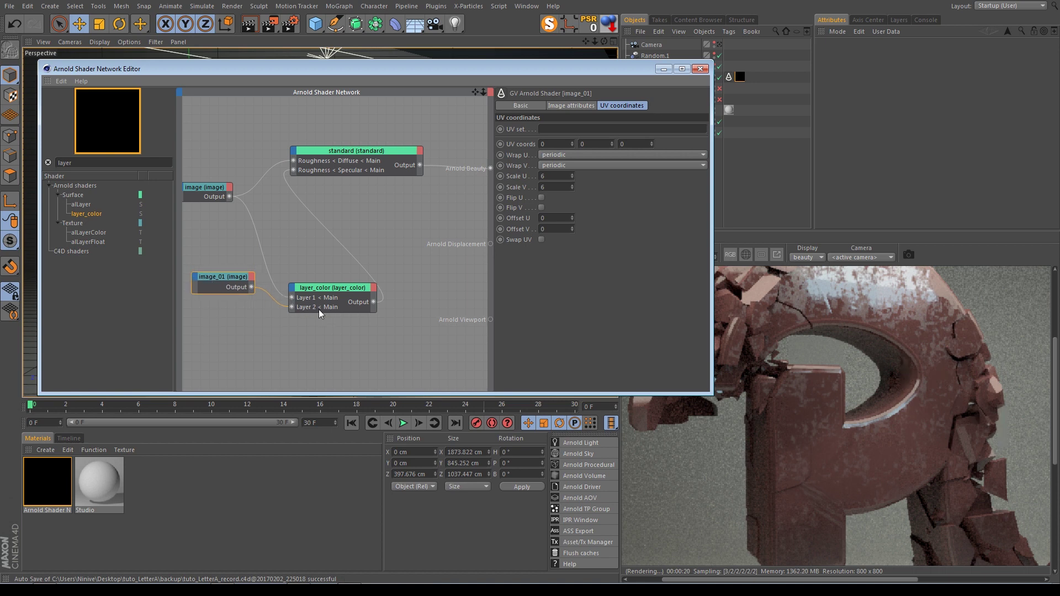
- Search shaders for 'image' and drop a third image node, image_02, into the graph
double_click(93, 162)
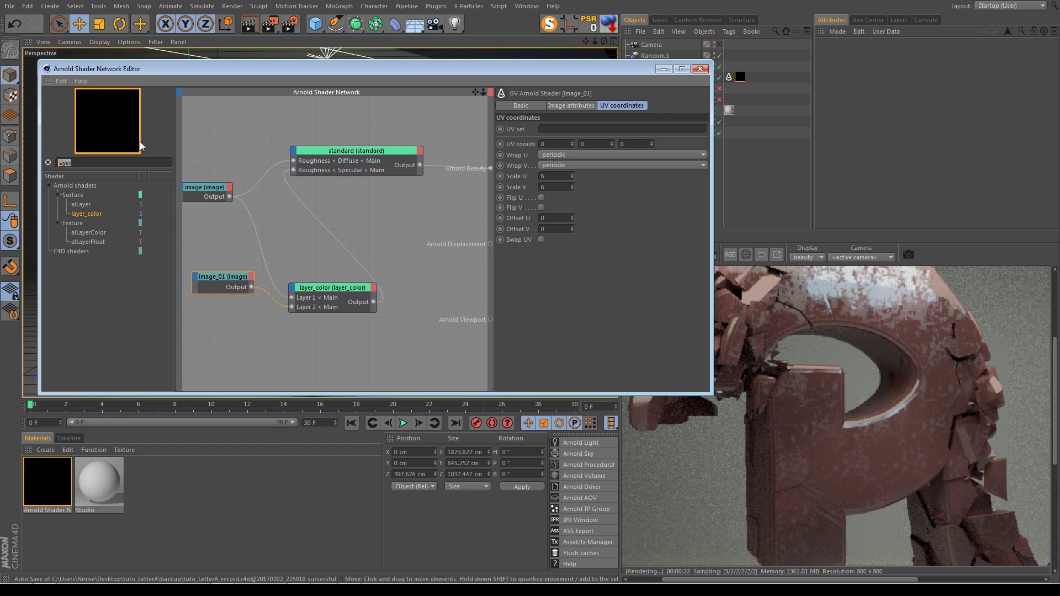
type("image")
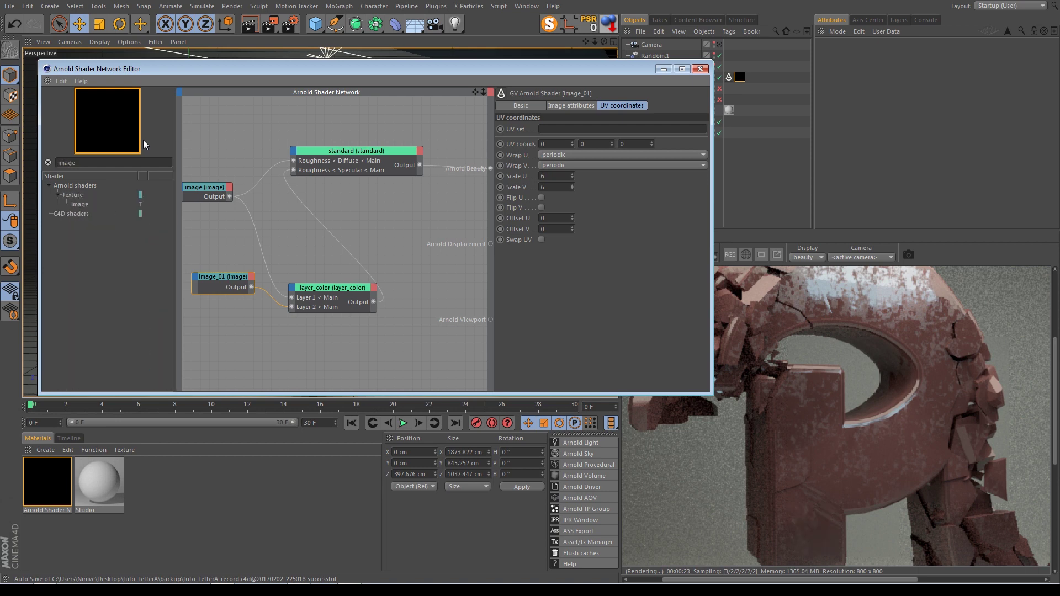
left_click(327, 302)
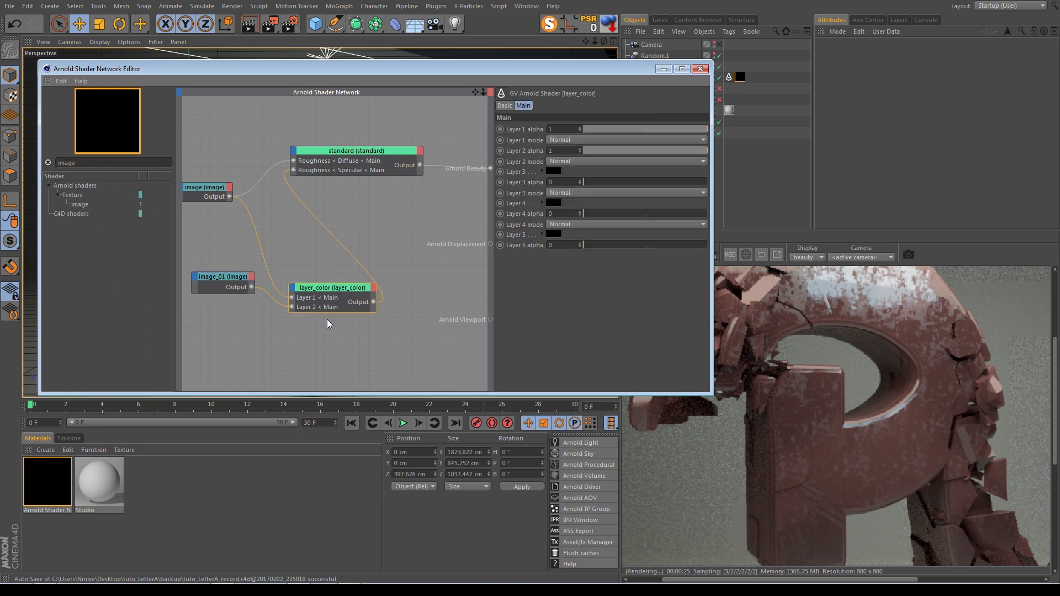
mouse_move(643, 130)
left_mouse_down()
mouse_move(656, 127)
mouse_move(618, 129)
mouse_move(684, 129)
mouse_move(599, 155)
mouse_move(703, 151)
left_mouse_up()
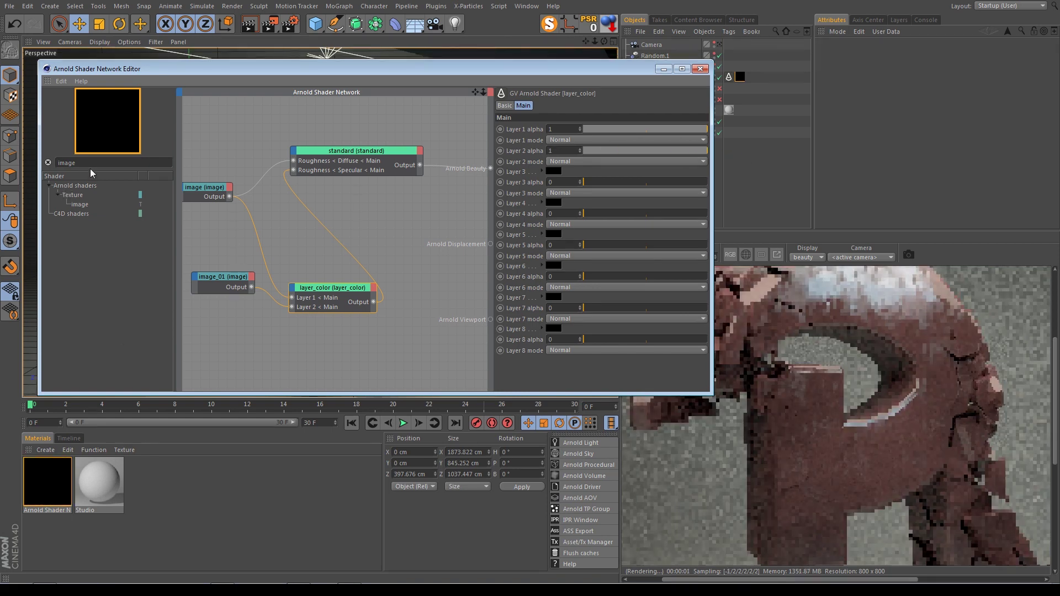
left_click_drag(79, 204, 249, 352)
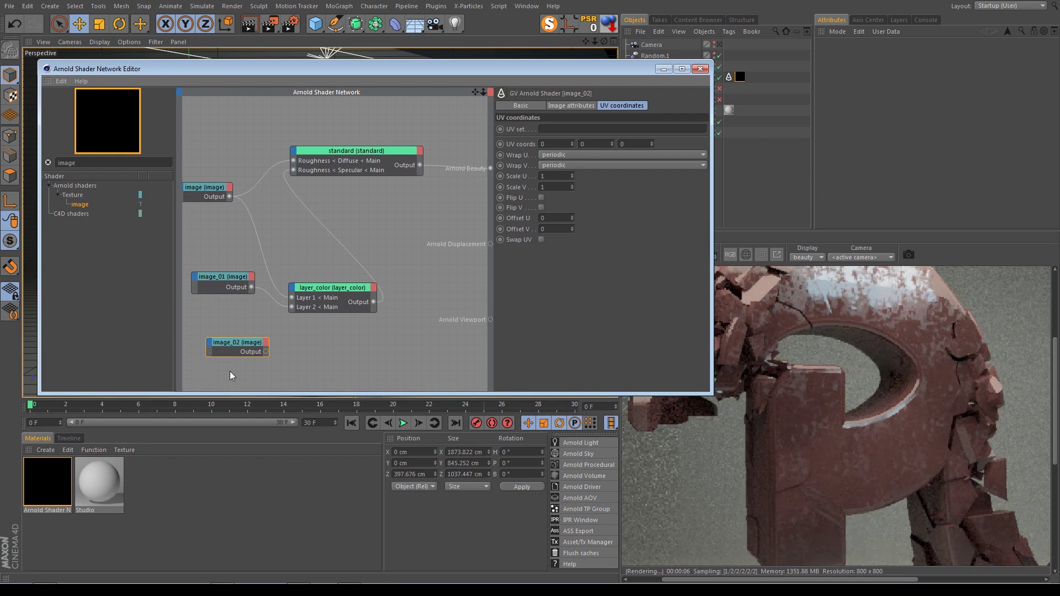
- Load window.jpg into image_02 and set its Scale U and Scale V to 6
left_click(568, 104)
left_click(699, 128)
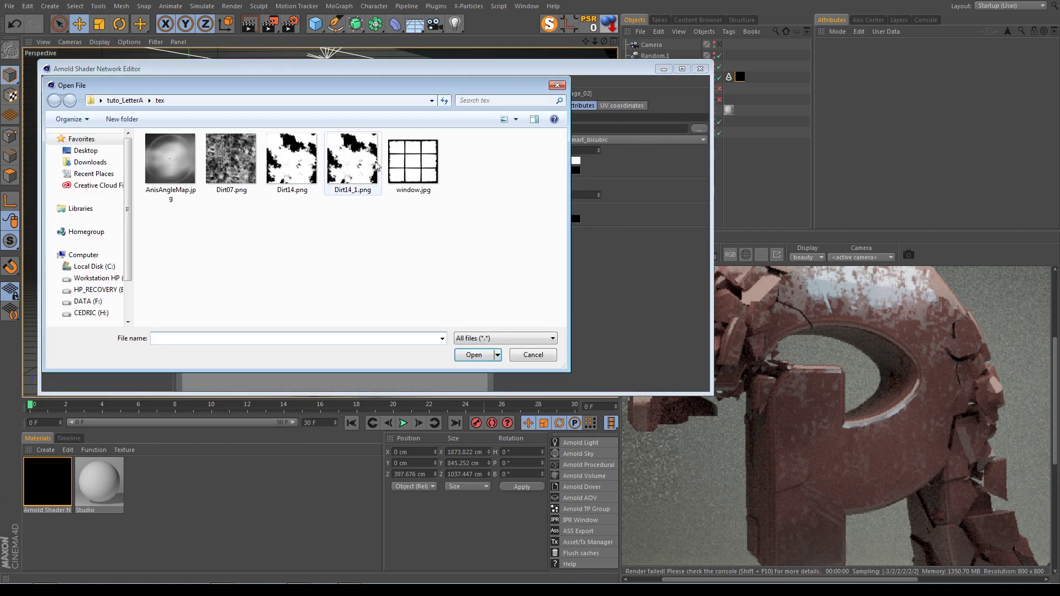
double_click(413, 161)
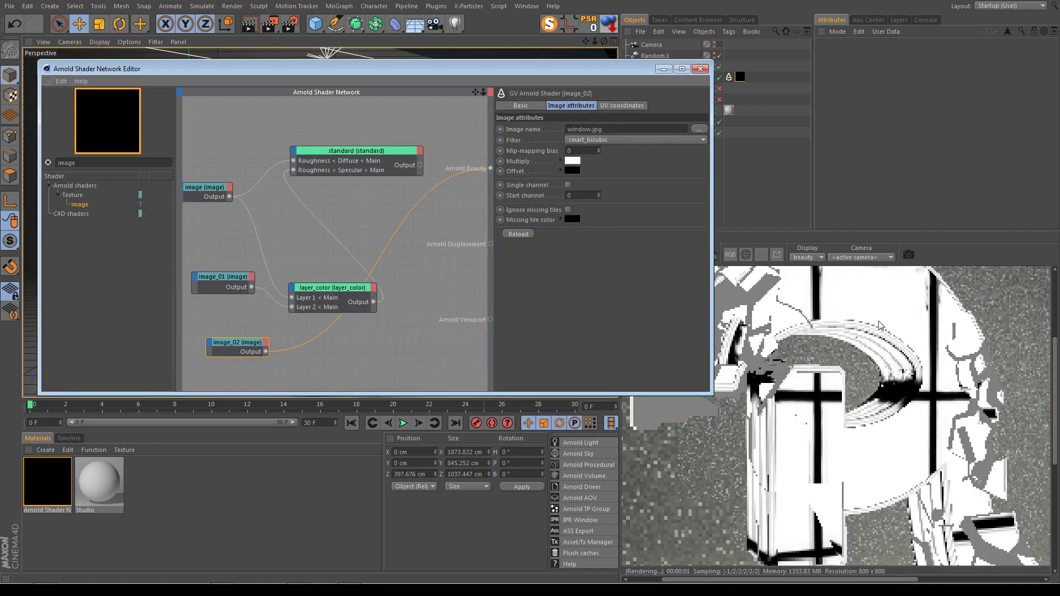
left_click(635, 106)
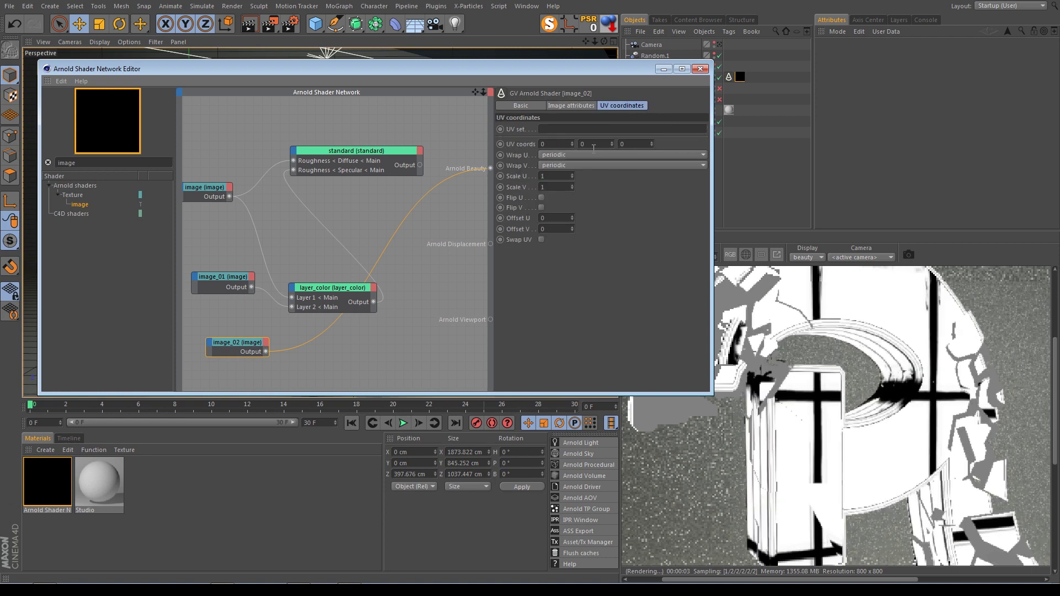
double_click(546, 176)
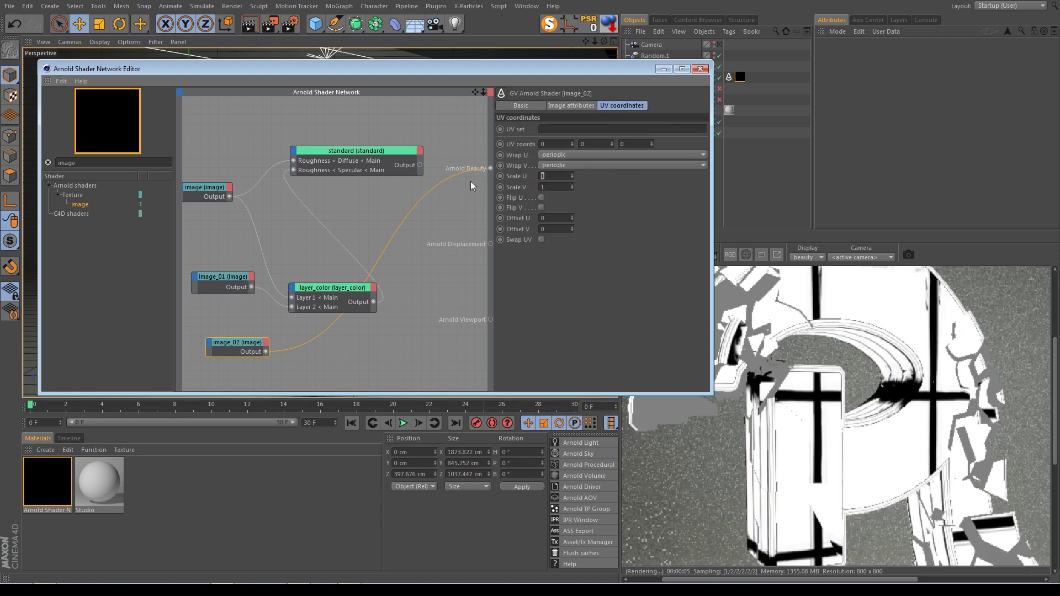
type("6")
key("Tab")
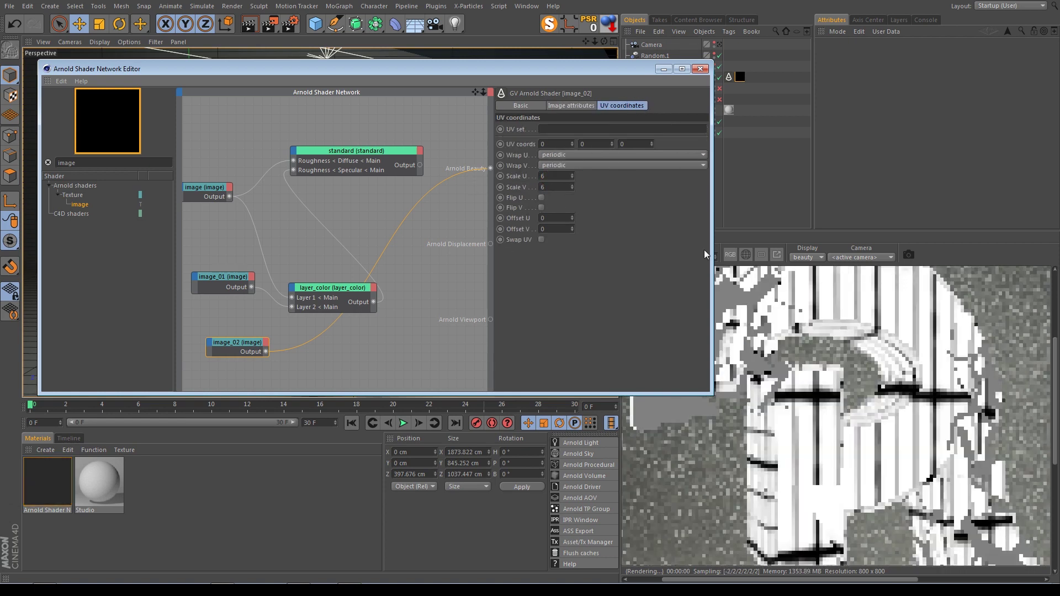
type("6")
key("Return")
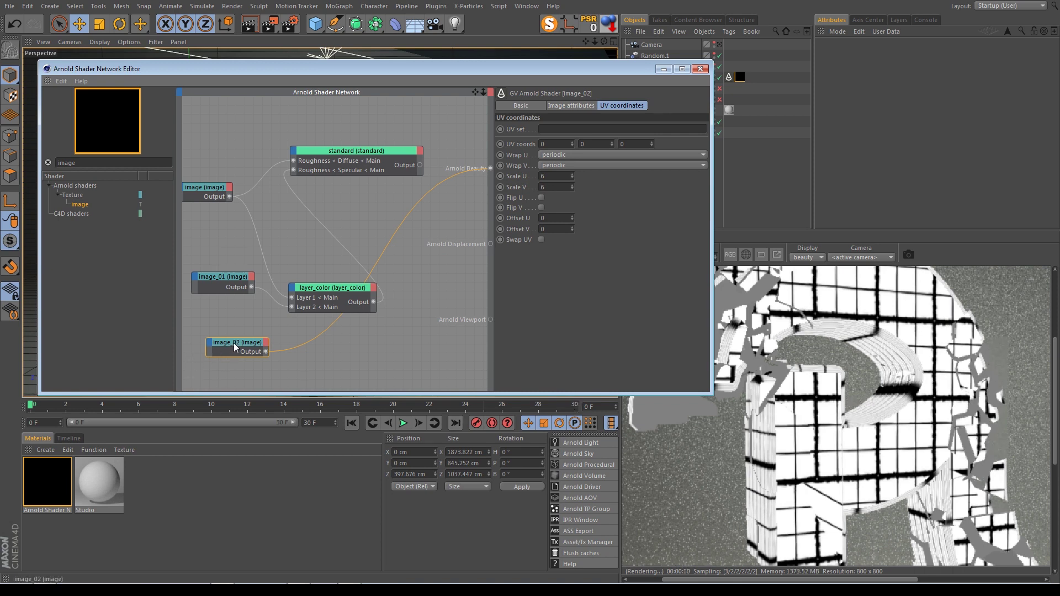
- Connect image_02 to layer_color as the Layer 2 alpha mask
left_click_drag(236, 343, 265, 344)
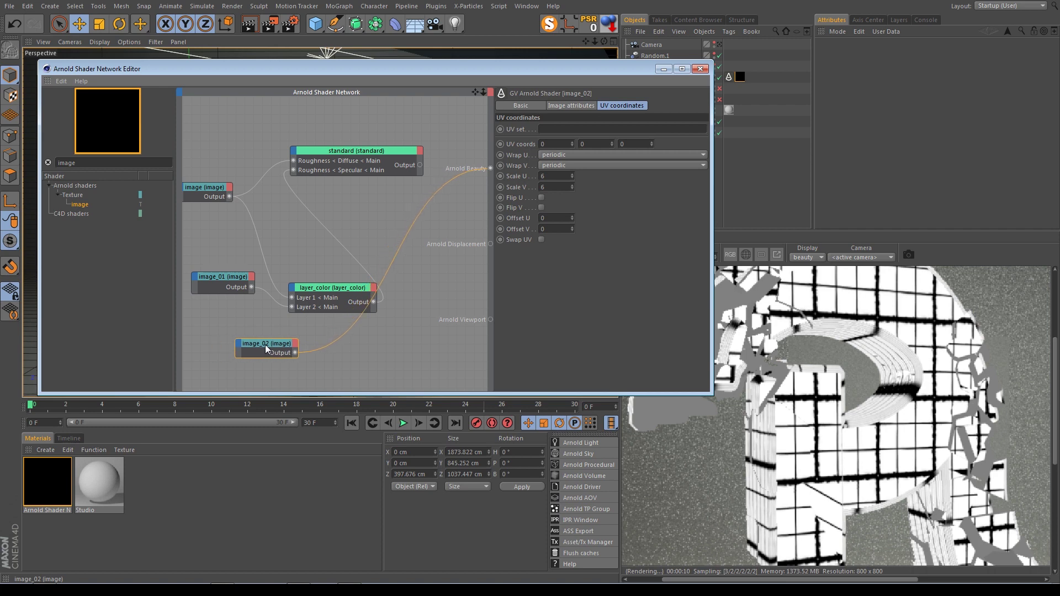
left_click_drag(214, 275, 199, 277)
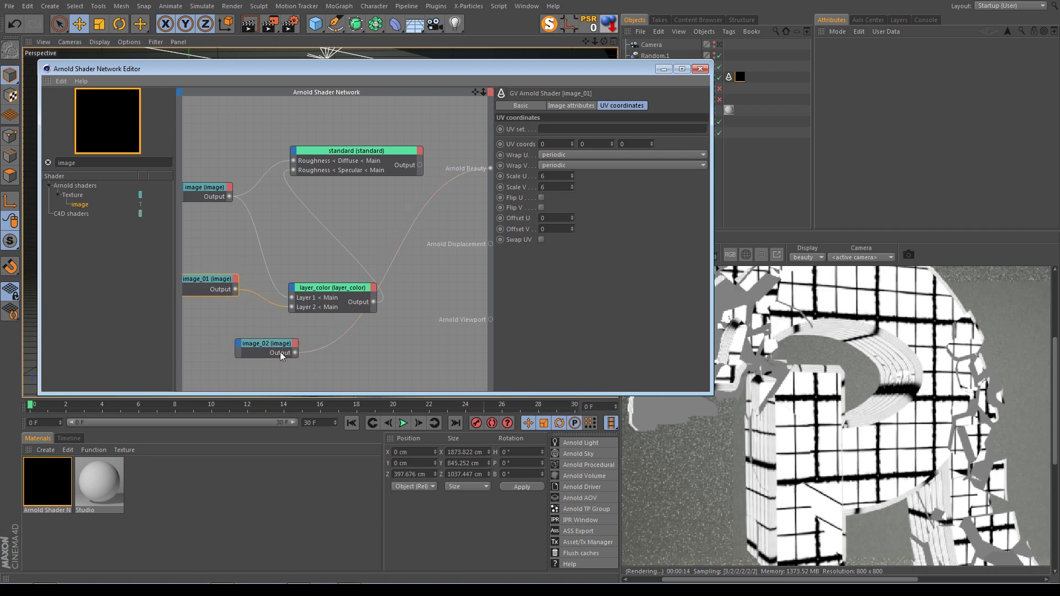
left_click_drag(250, 343, 217, 346)
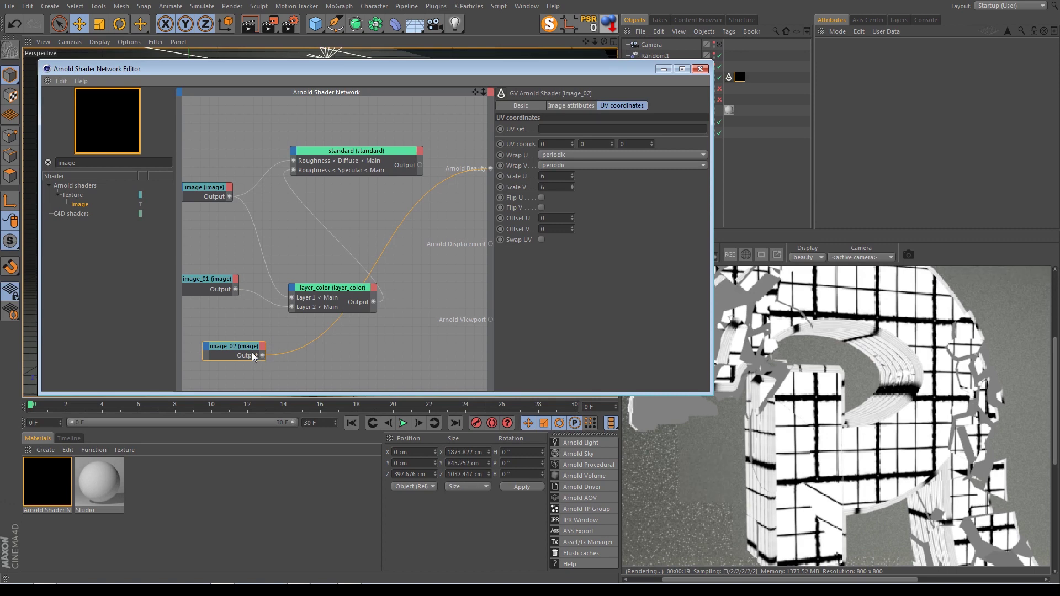
left_click_drag(263, 356, 299, 293)
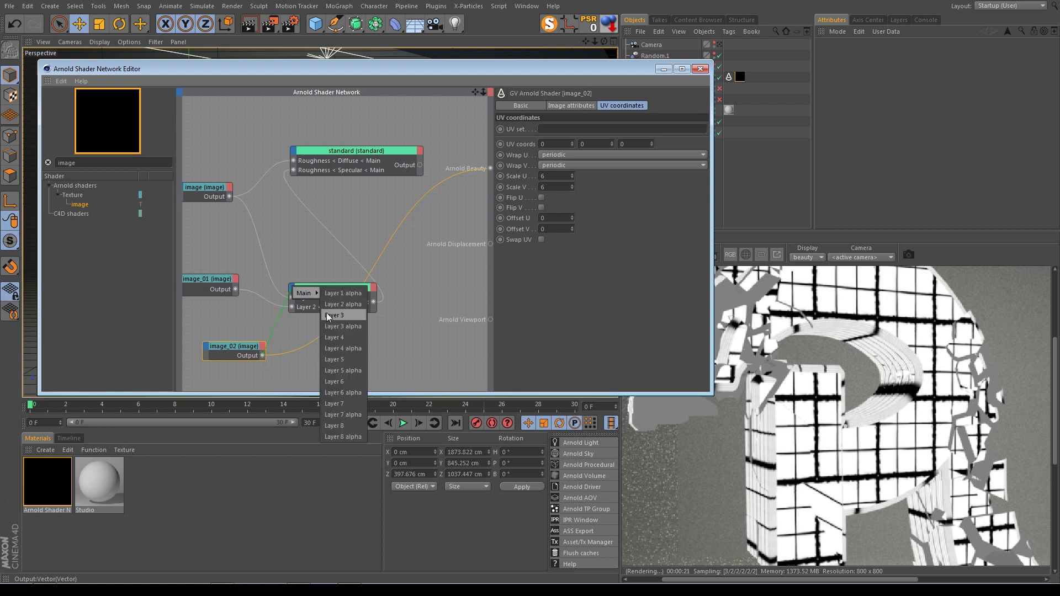
left_click(343, 303)
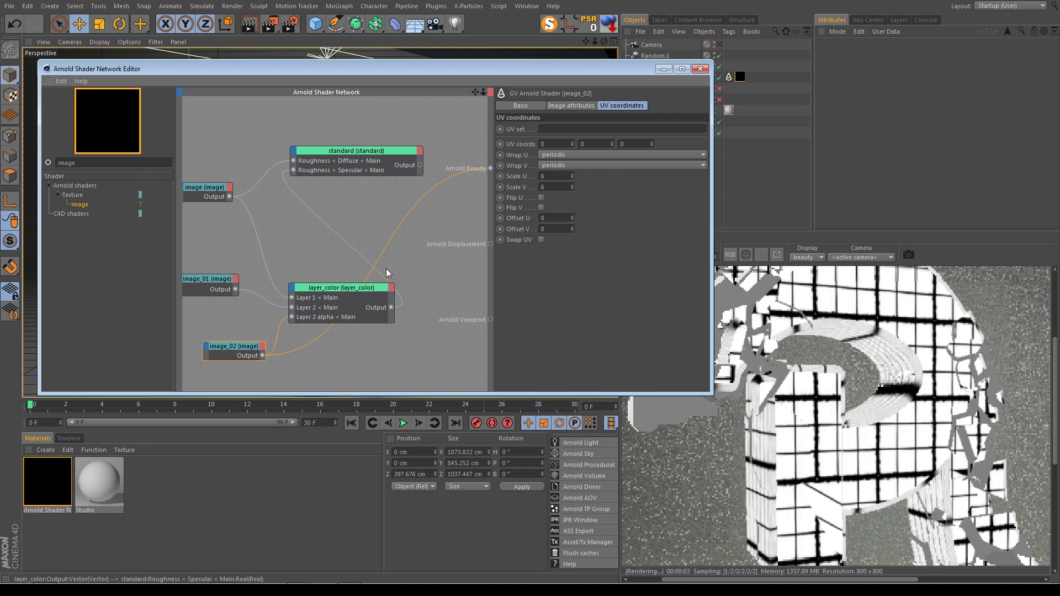
- Wire the standard material back to Arnold Beauty and move image_01 down
left_click(373, 168)
left_click_drag(420, 165, 490, 169)
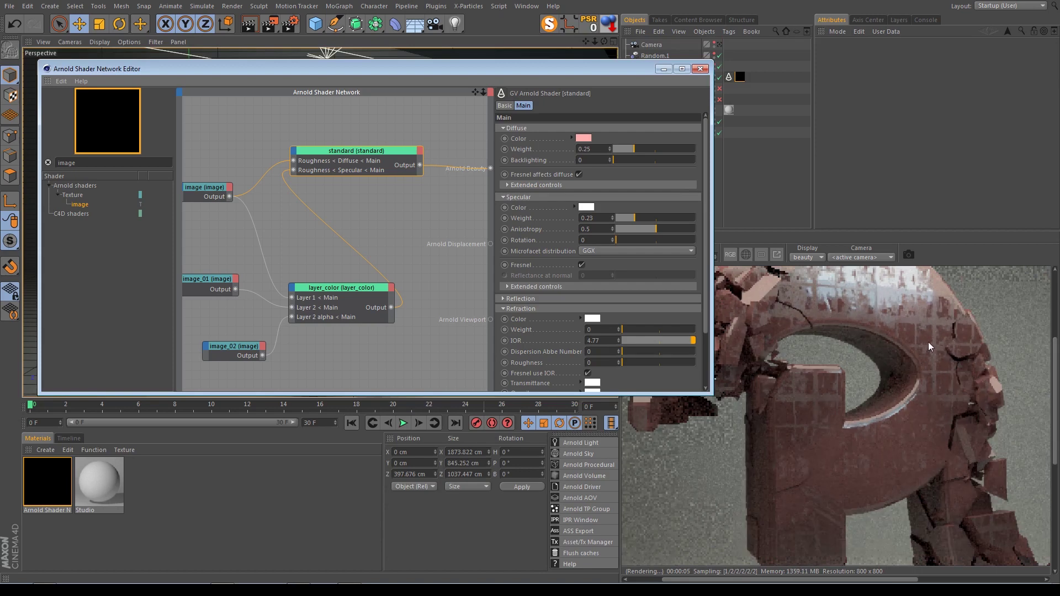
mouse_move(203, 278)
left_mouse_down()
mouse_move(217, 290)
mouse_move(206, 289)
left_mouse_up()
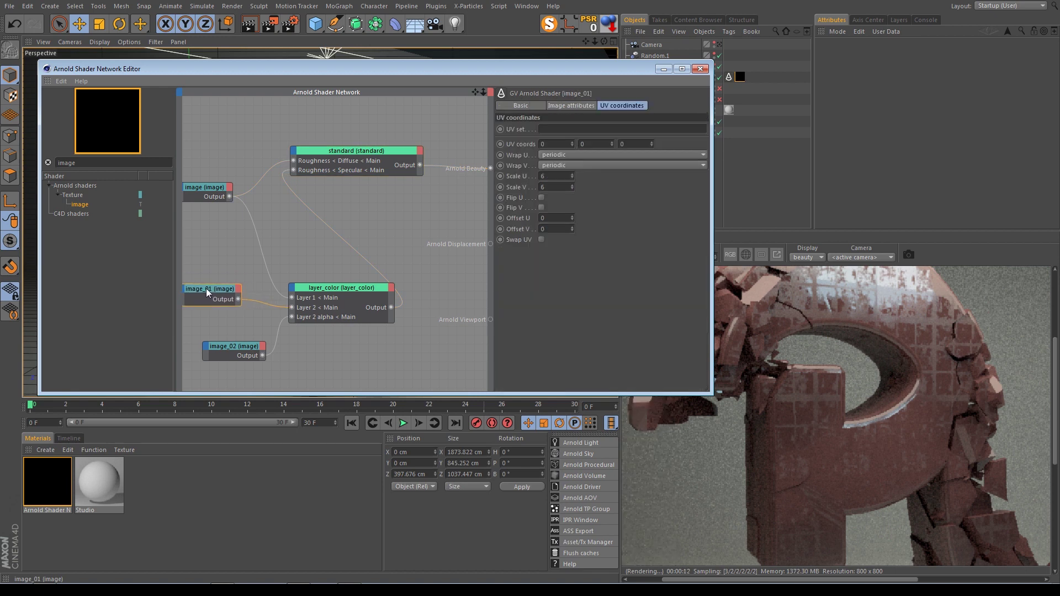
- Add a ramp_float driving layer_color's Layer 2, with its first point set to 0.25
double_click(94, 161)
type("ram")
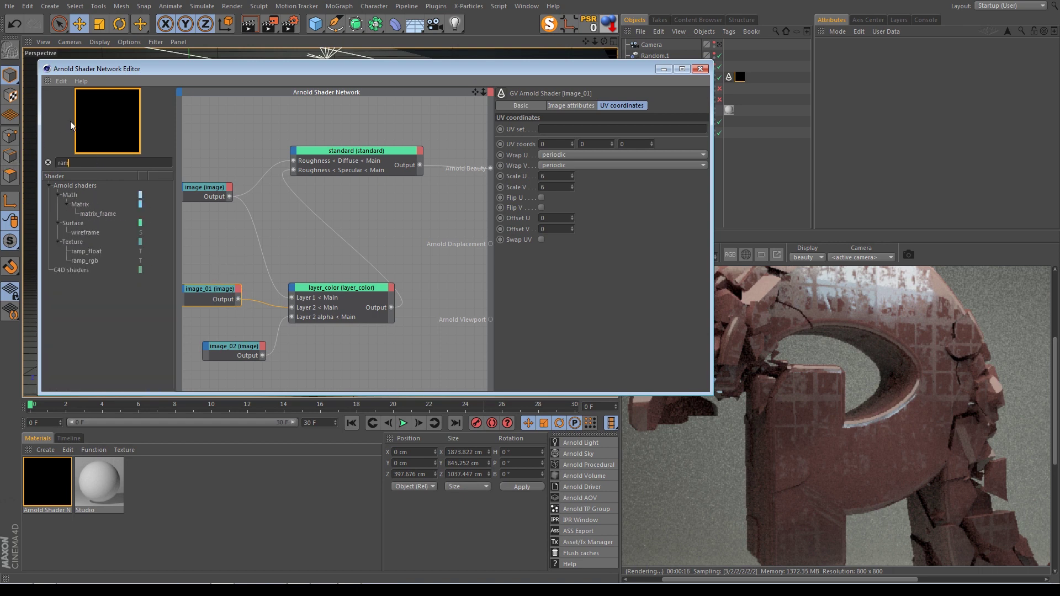
type("p")
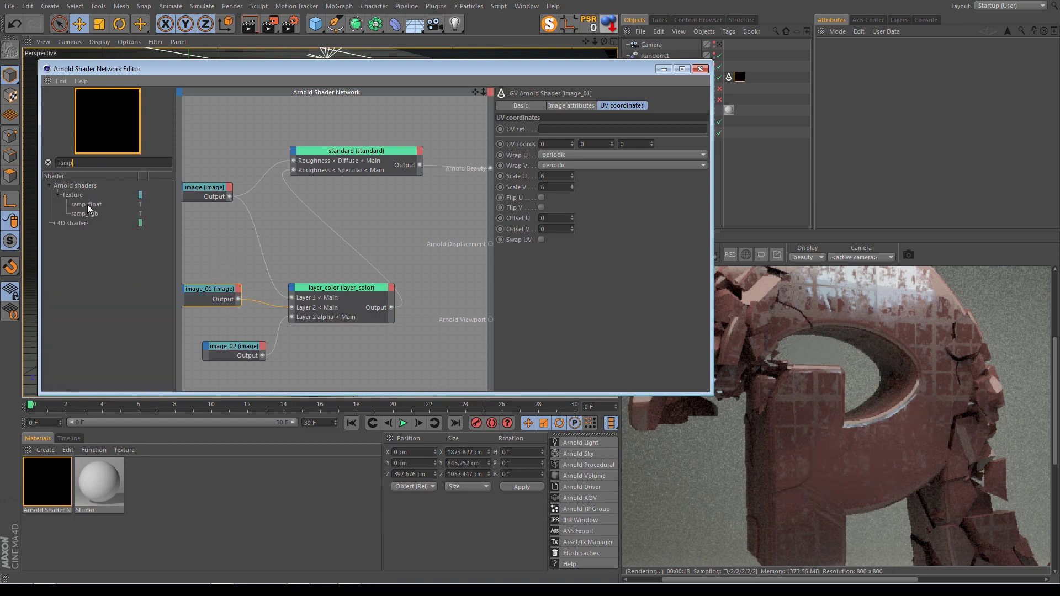
left_click_drag(87, 205, 216, 287)
mouse_move(263, 310)
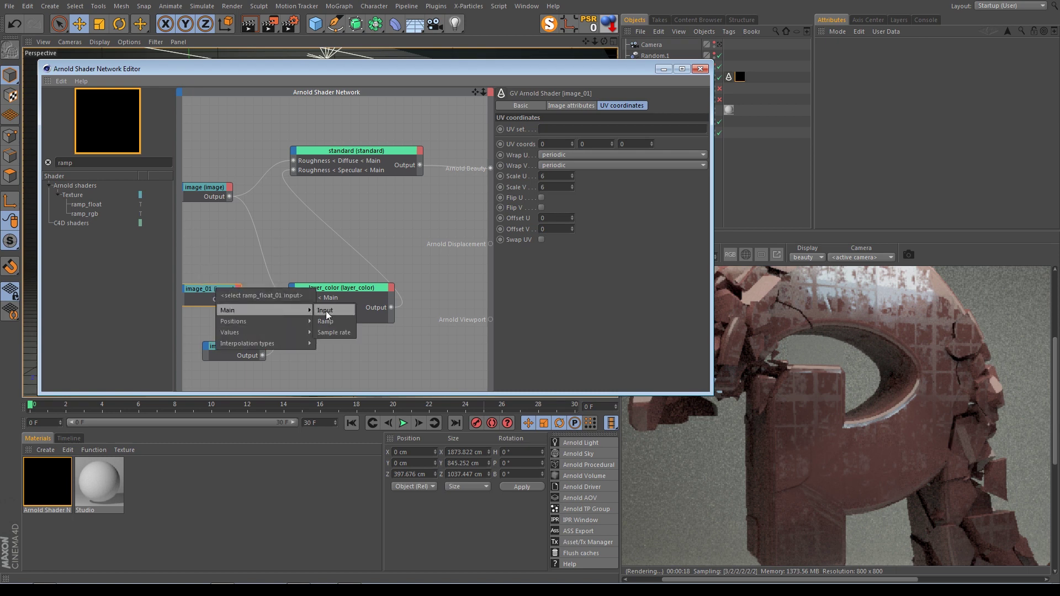
left_click(333, 310)
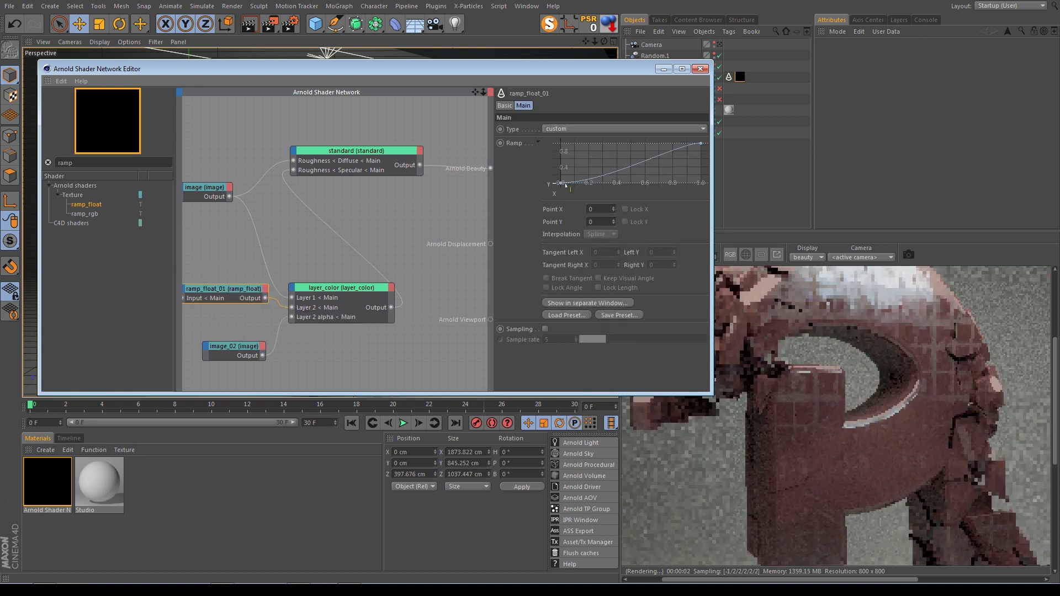
left_click_drag(560, 183, 561, 176)
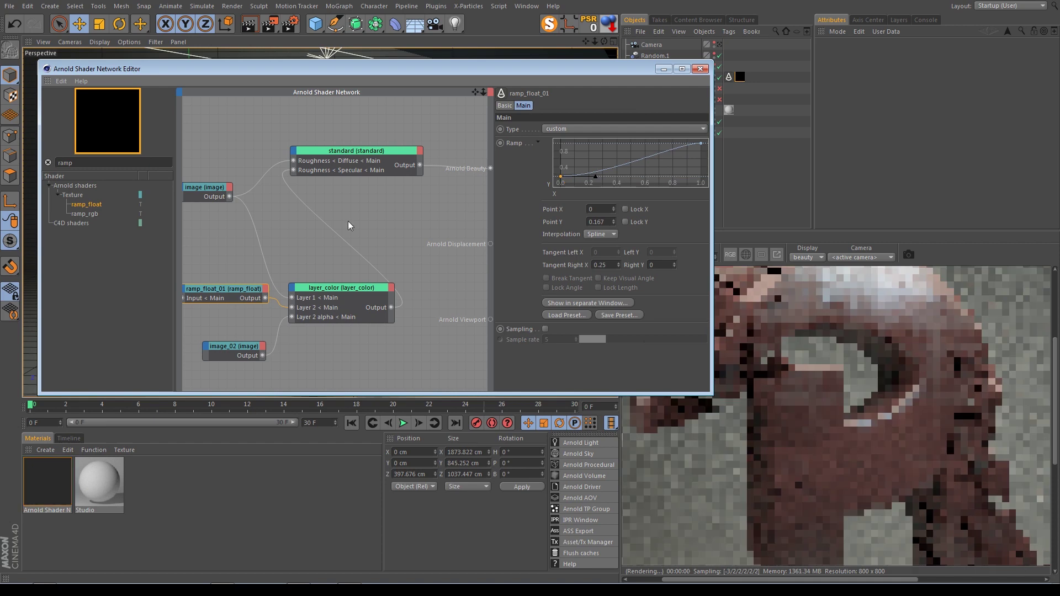
left_click(223, 302, "alt")
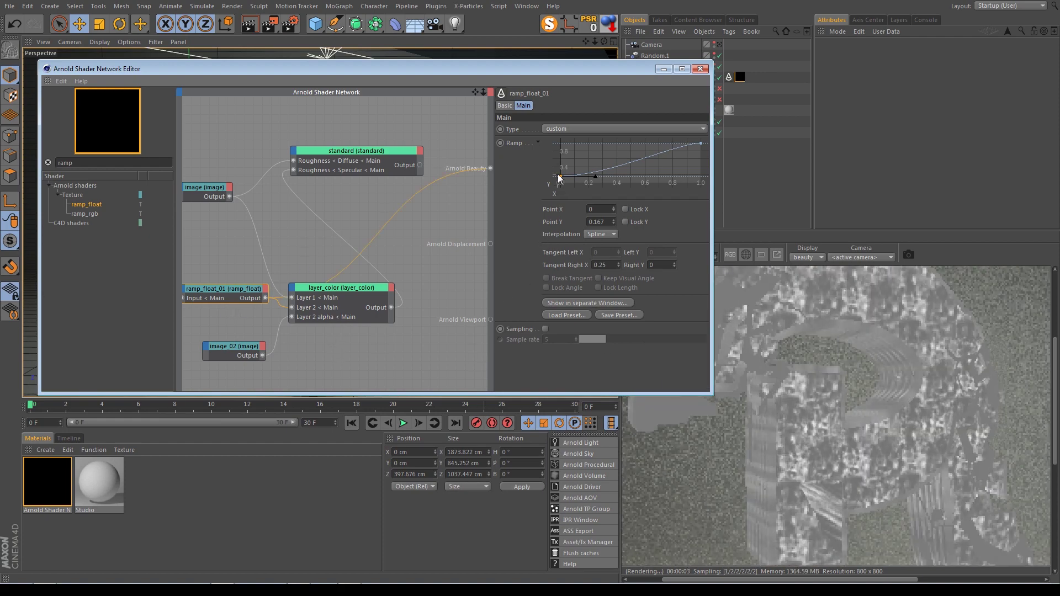
left_click_drag(560, 176, 567, 179)
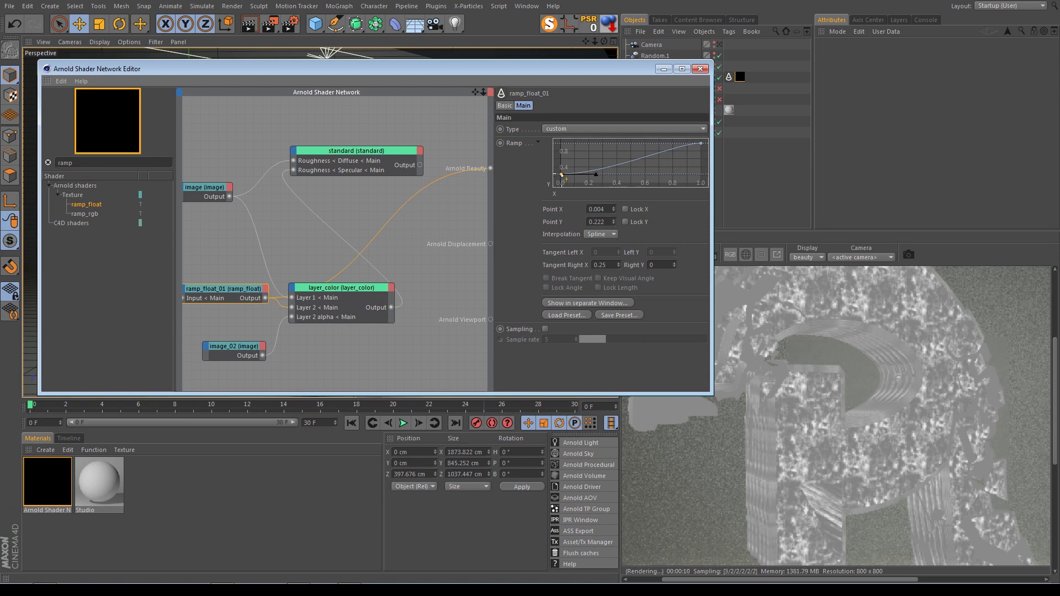
left_click_drag(562, 175, 560, 173)
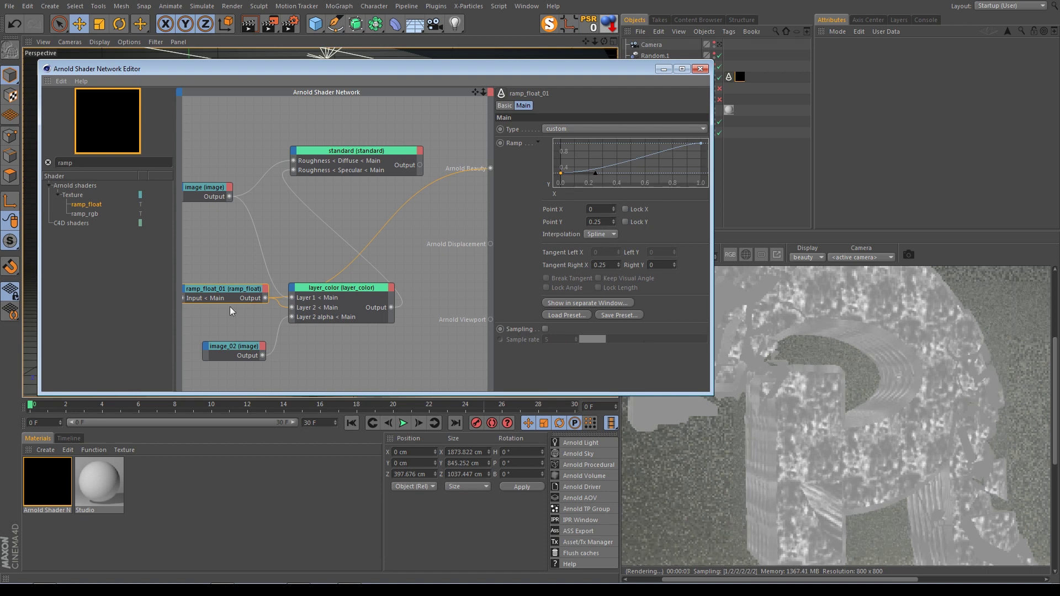
- Move image_02 and preview the standard material in the render again
left_click_drag(245, 347, 256, 343)
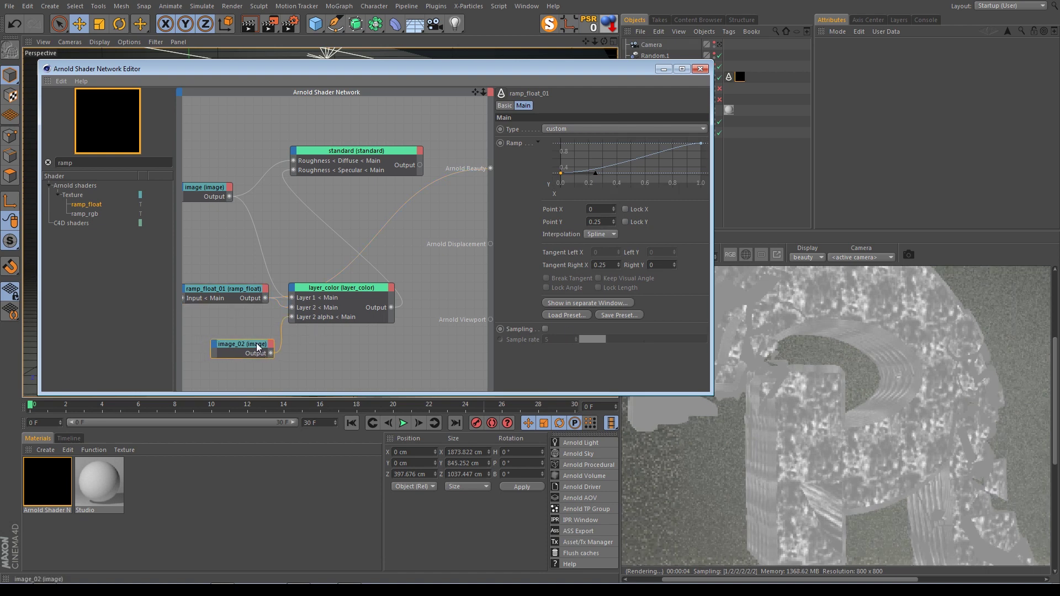
left_click(375, 152)
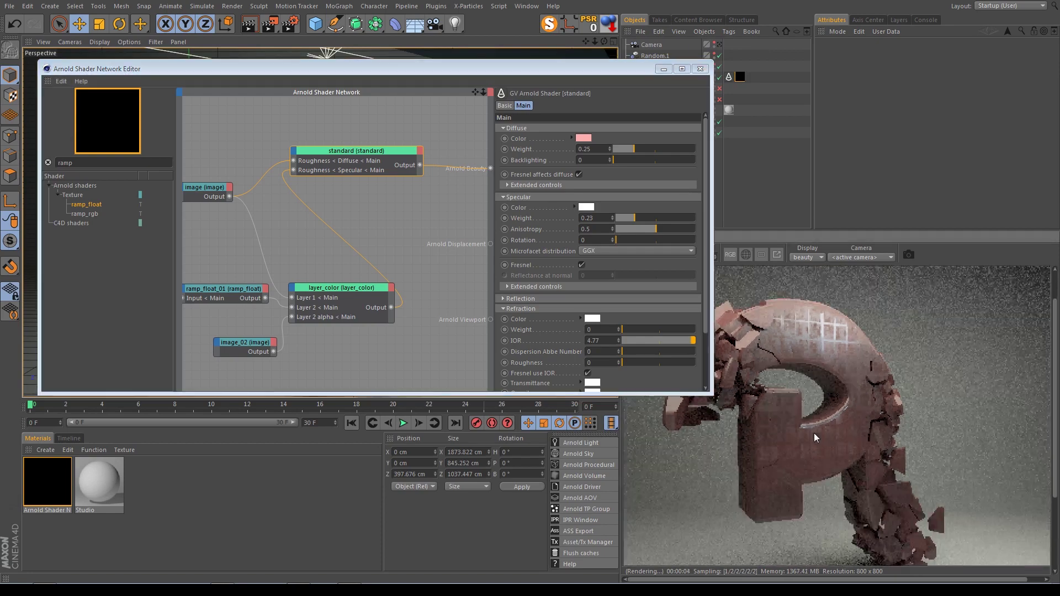
scroll(800, 364, "up", 2)
scroll(797, 353, "up", 2)
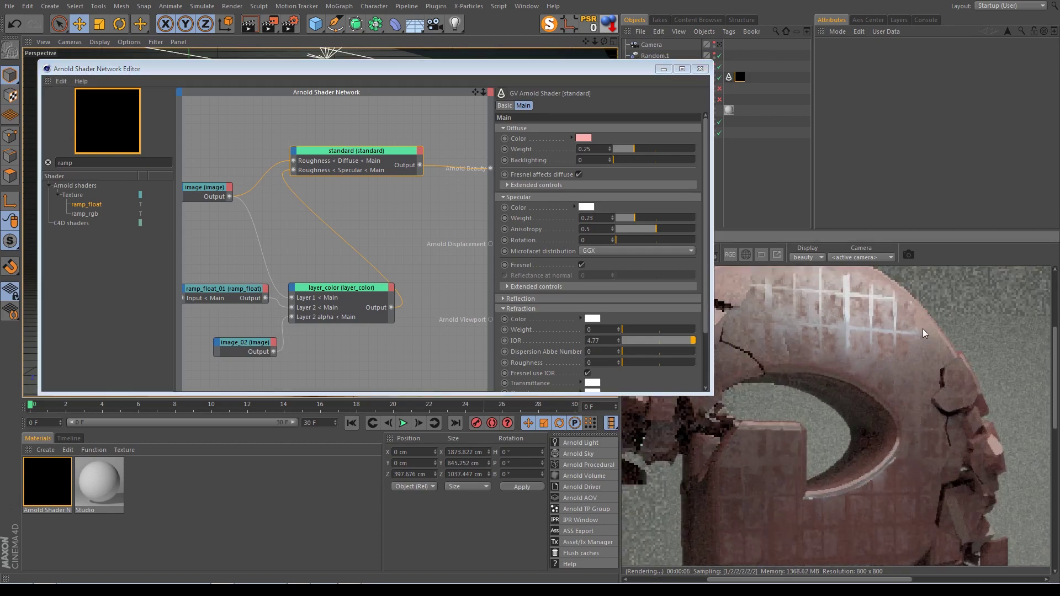
scroll(934, 342, "down", 4)
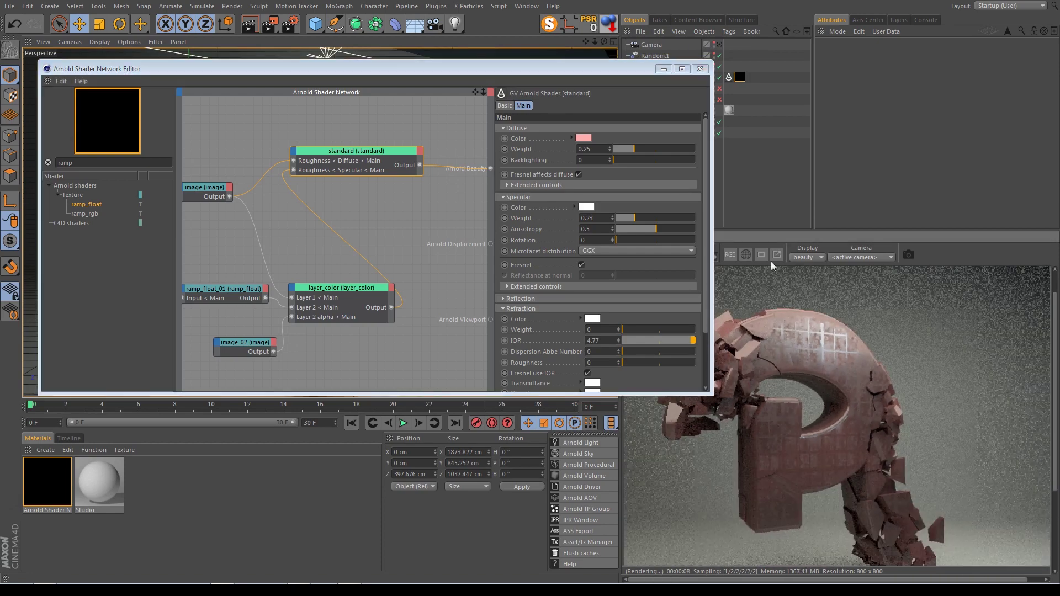
- Shift image_02 further left and reposition the whole five-node shader network
left_click_drag(612, 72, 568, 86)
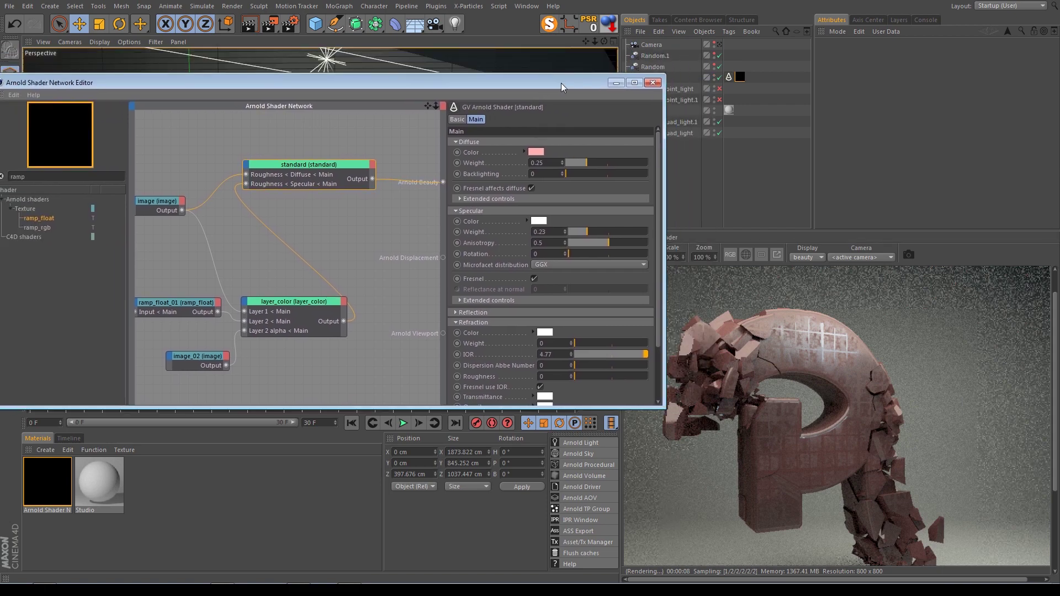
scroll(786, 502, "down", 1)
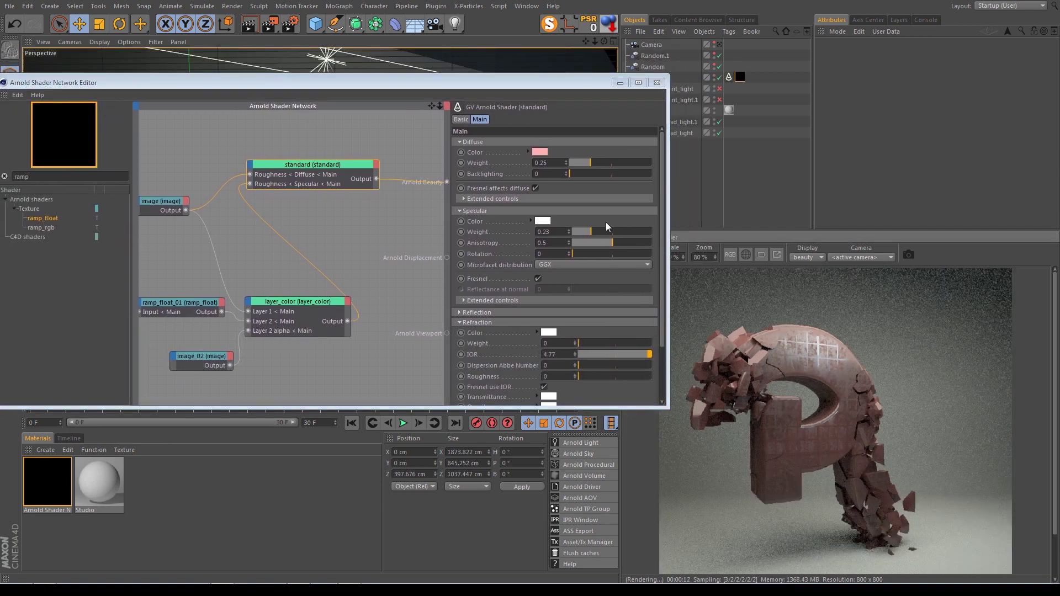
key("alt+Tab")
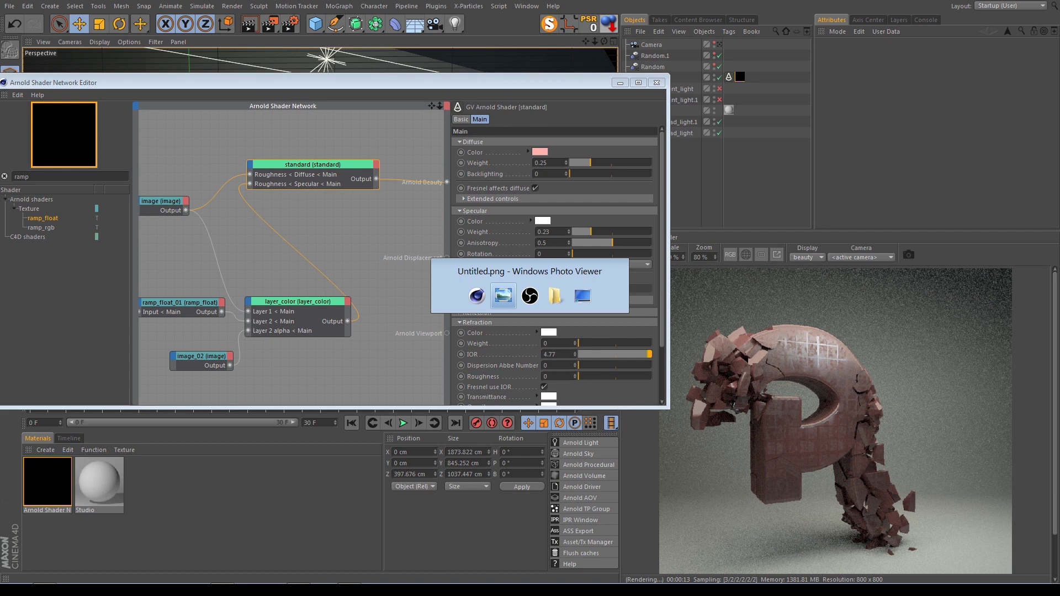
key("alt+Tab")
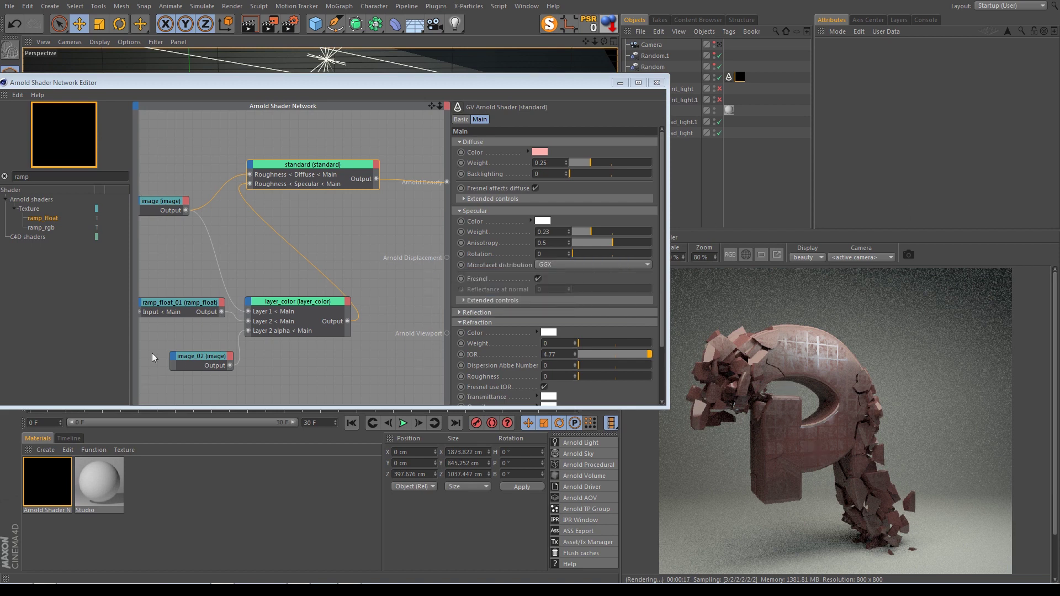
left_click(198, 356)
left_click(197, 356)
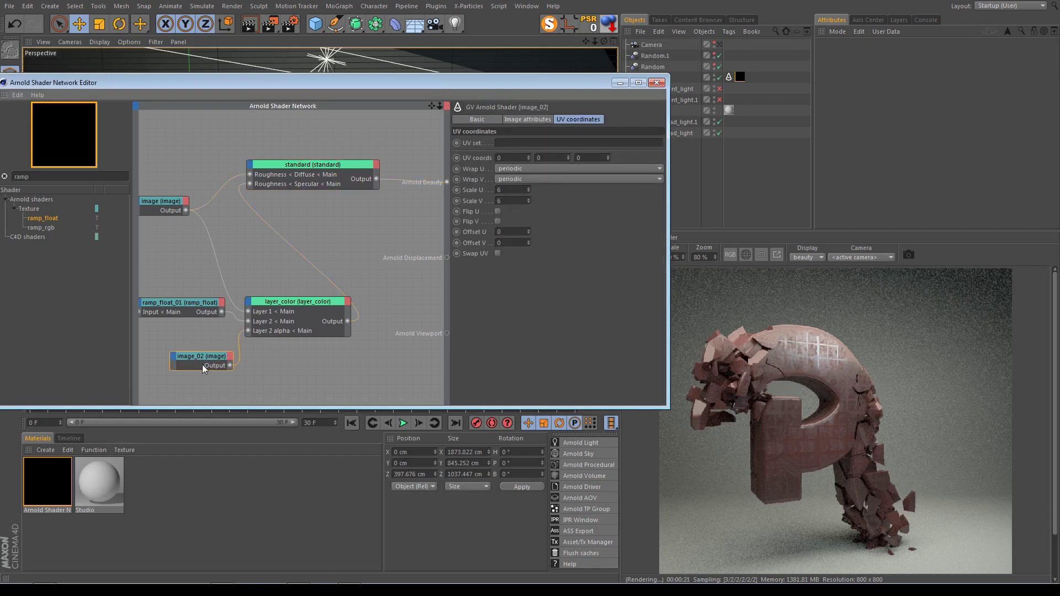
left_click_drag(201, 357, 147, 348)
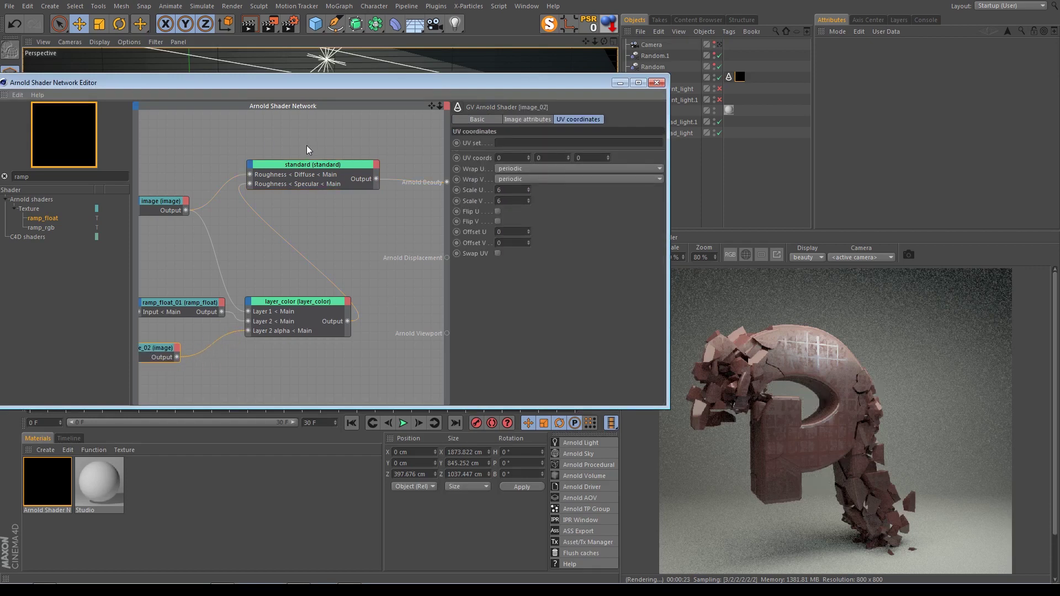
left_click_drag(307, 151, 159, 368)
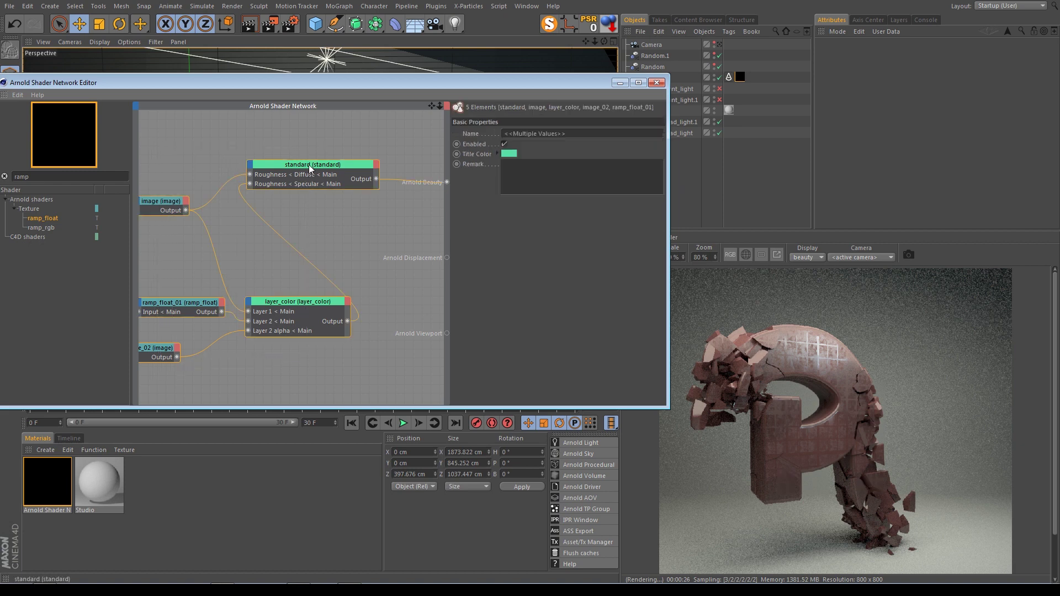
left_click_drag(309, 164, 345, 194)
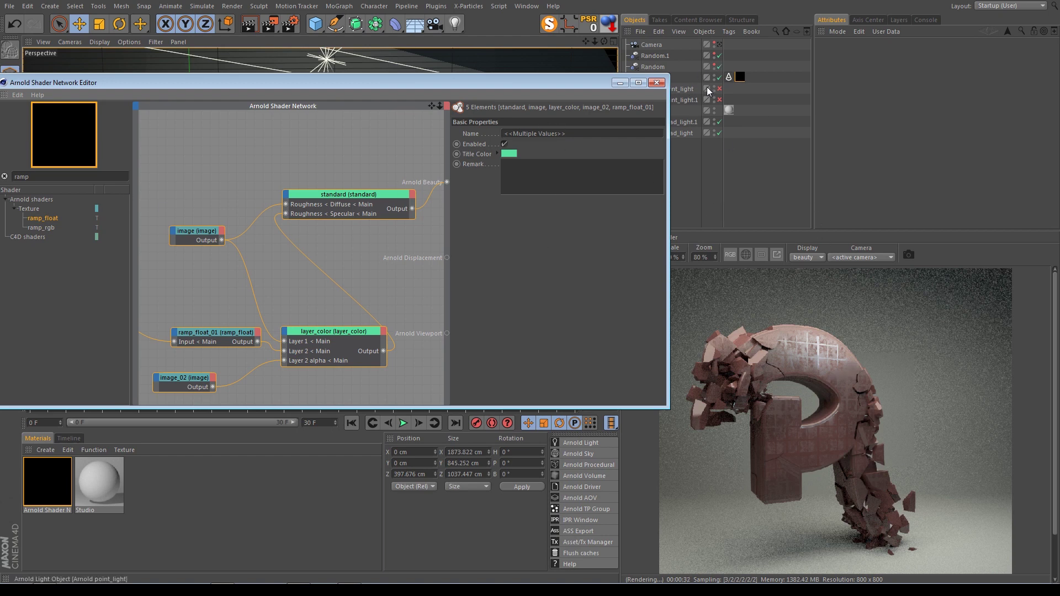
- Open the Fracture object's Arnold tag and toggle Opaque on, then back off
left_click_drag(607, 83, 527, 99)
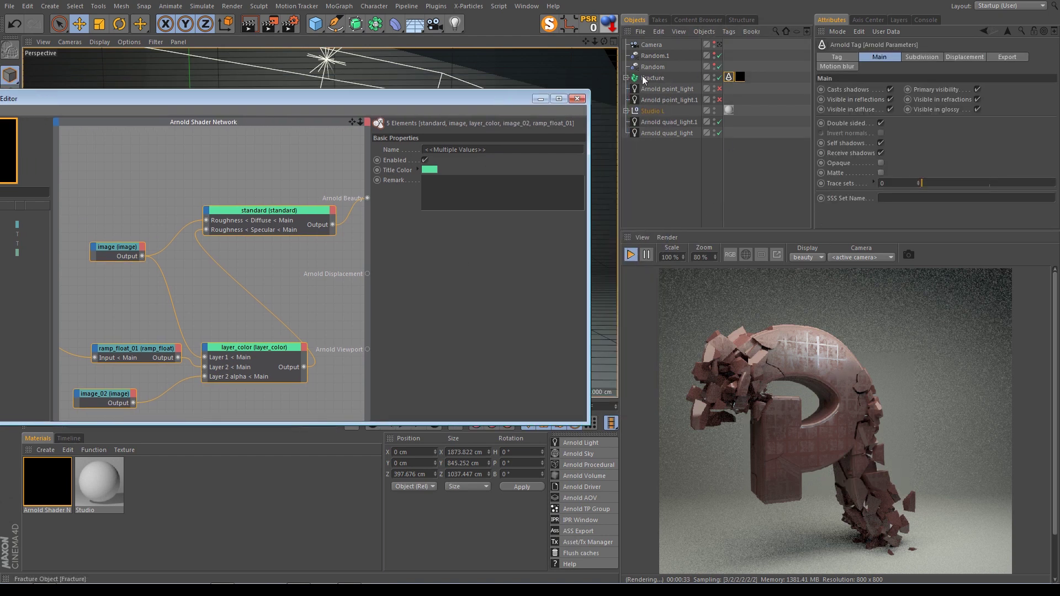
left_click(657, 80)
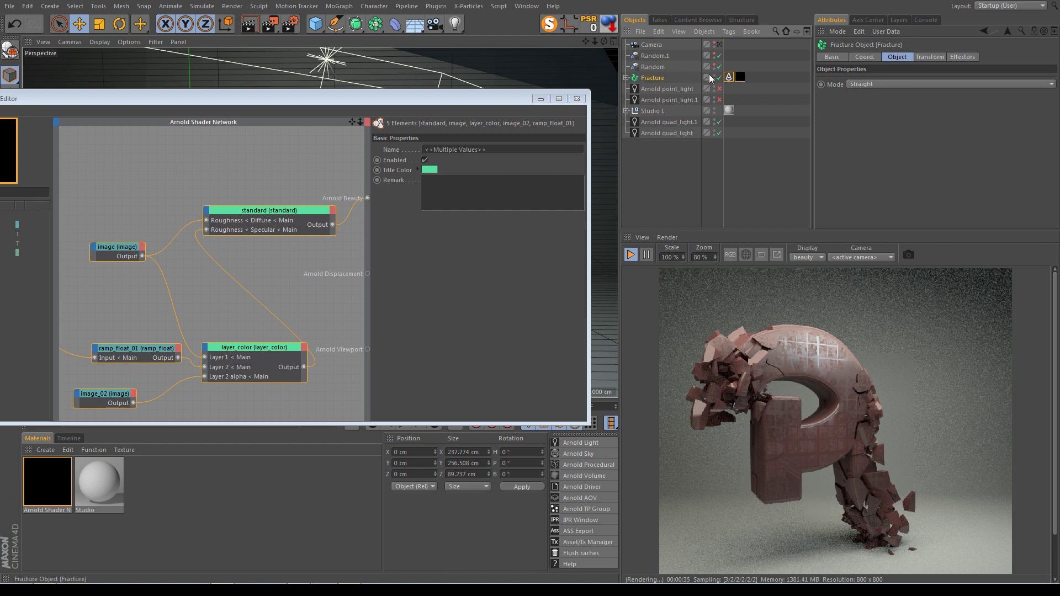
left_click(729, 76)
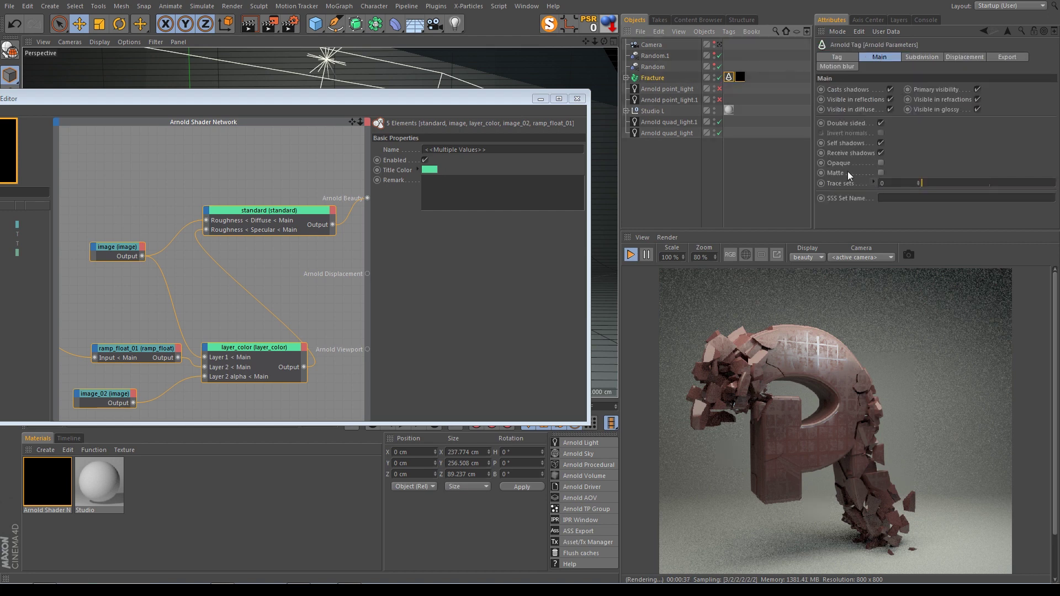
left_click(881, 163)
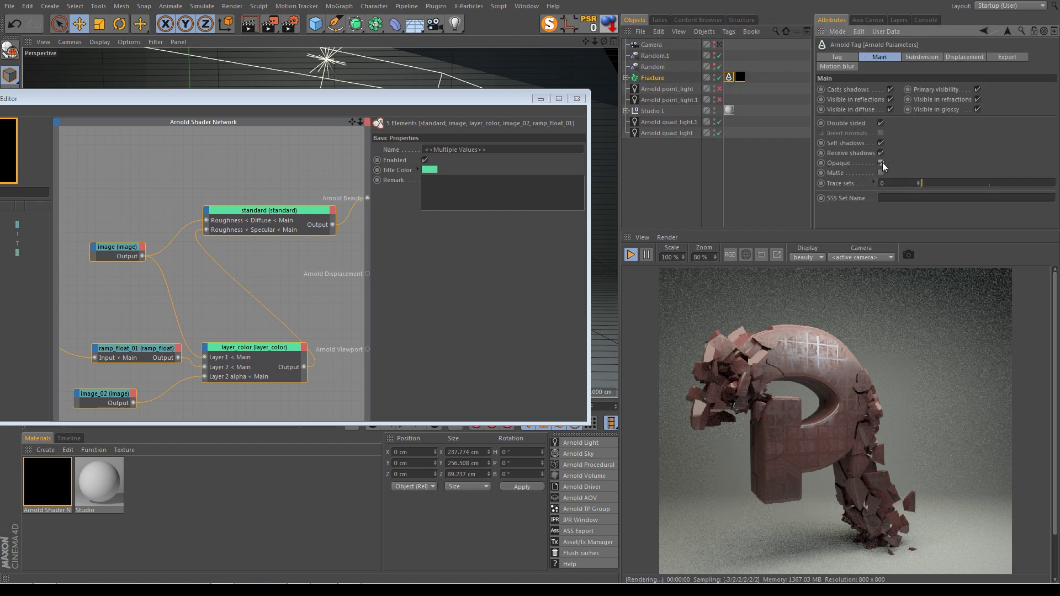
left_click(881, 162)
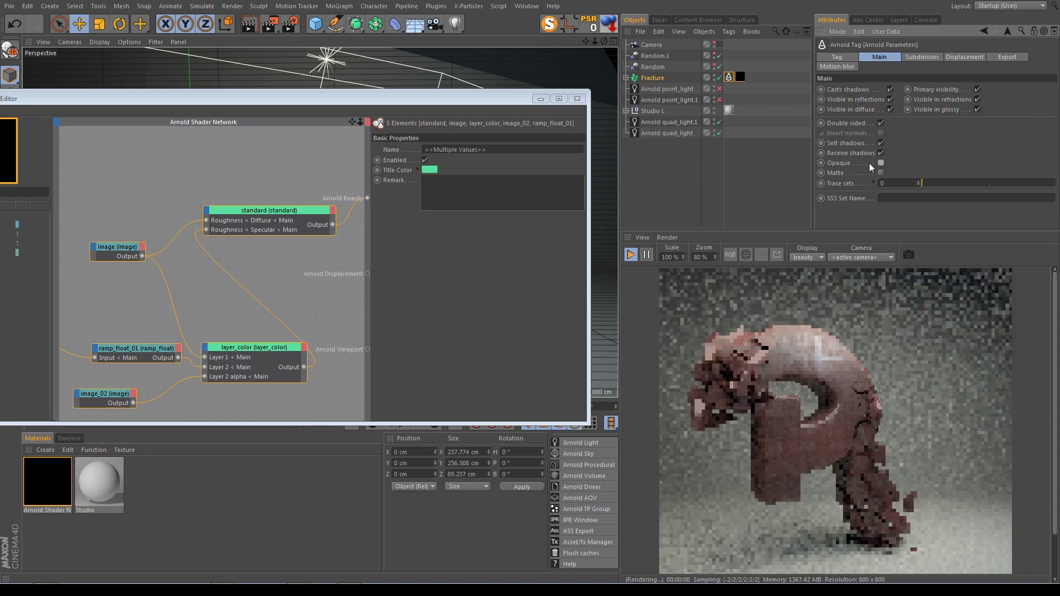
left_click(330, 98)
mouse_move(330, 98)
left_mouse_down()
mouse_move(424, 109)
mouse_move(451, 144)
mouse_move(476, 107)
left_mouse_up()
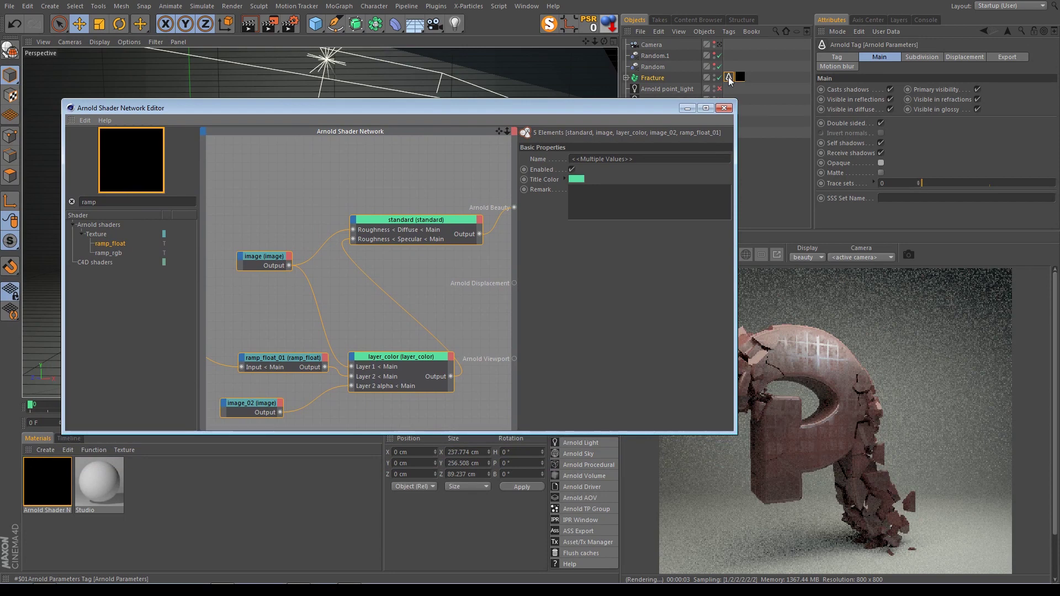
- Add a new image node, image_03, to the Arnold shader network from the 'ima' search
double_click(132, 202)
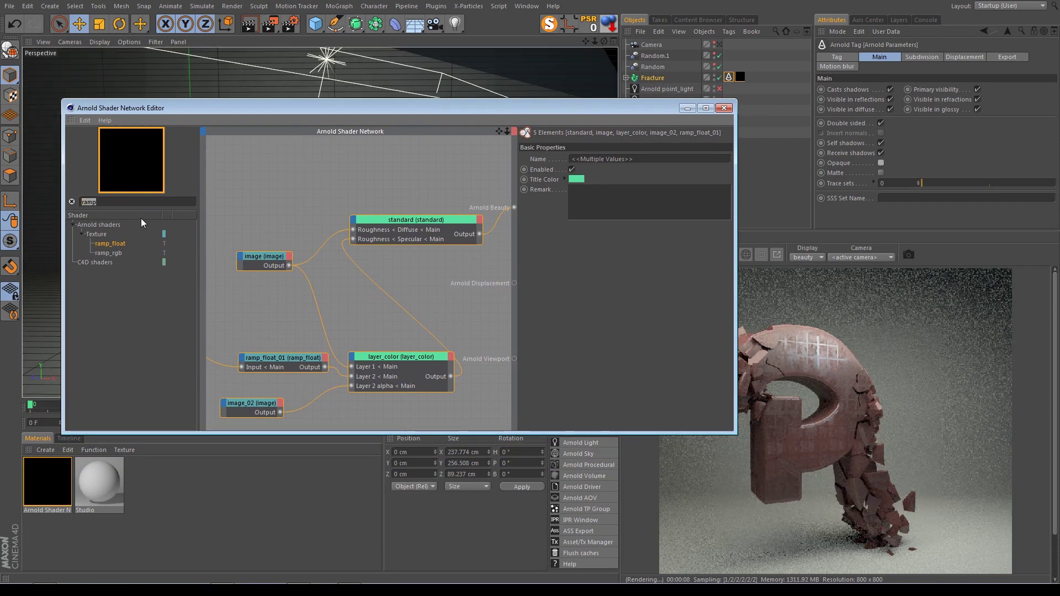
type("ima")
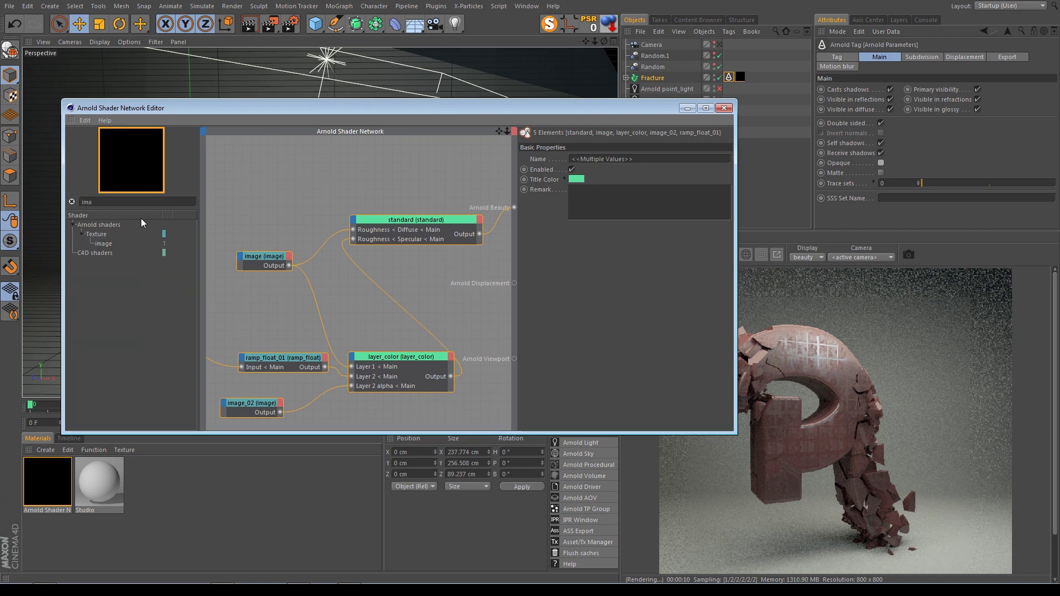
left_click_drag(103, 243, 252, 171)
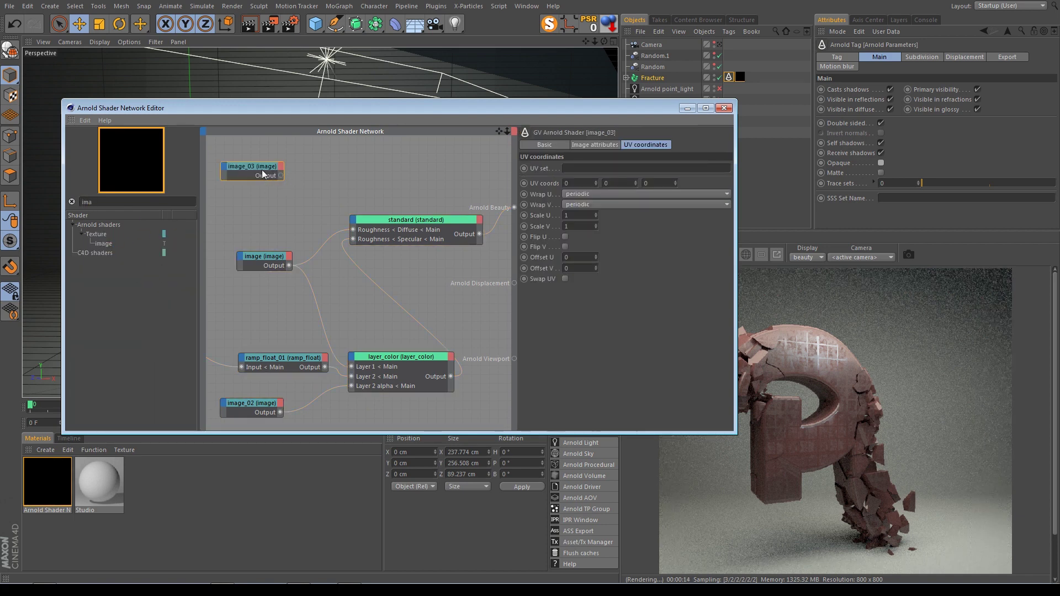
left_click_drag(257, 168, 249, 176)
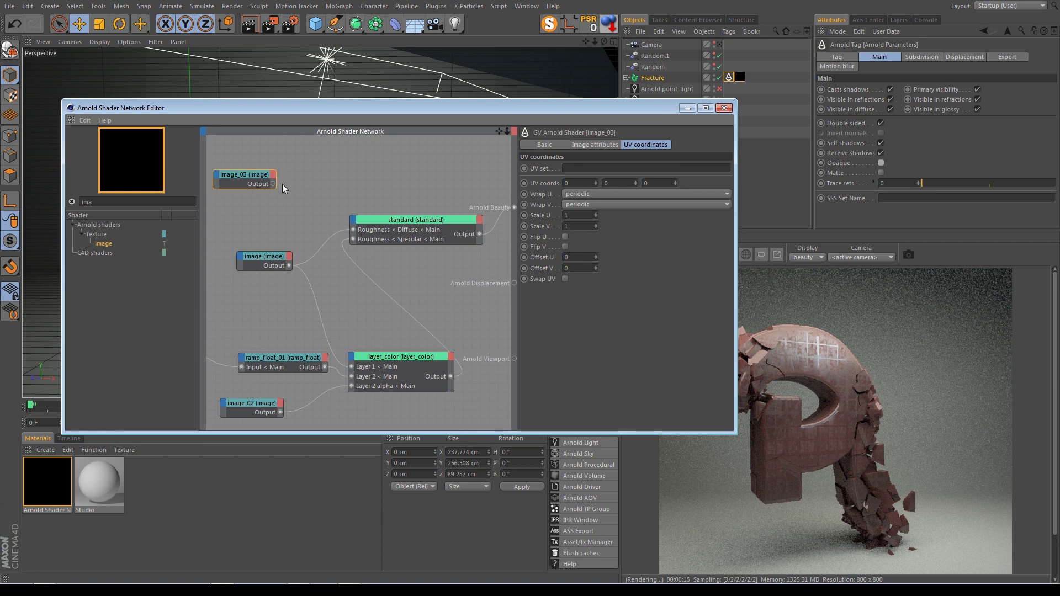
- Wire image_03 directly into Arnold Beauty and browse for its image file
left_click(404, 221)
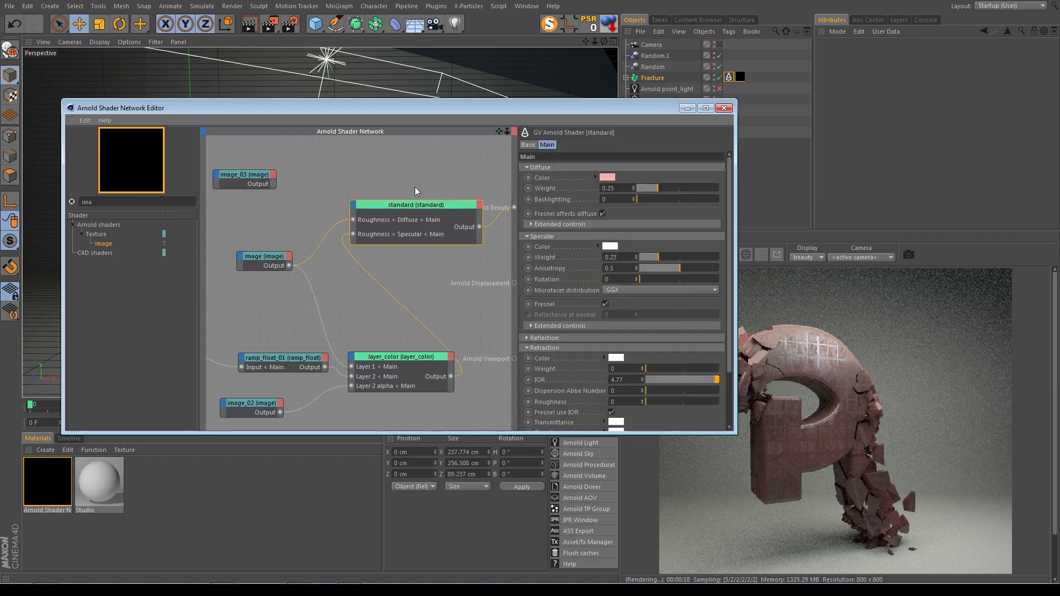
left_click_drag(400, 204, 380, 195)
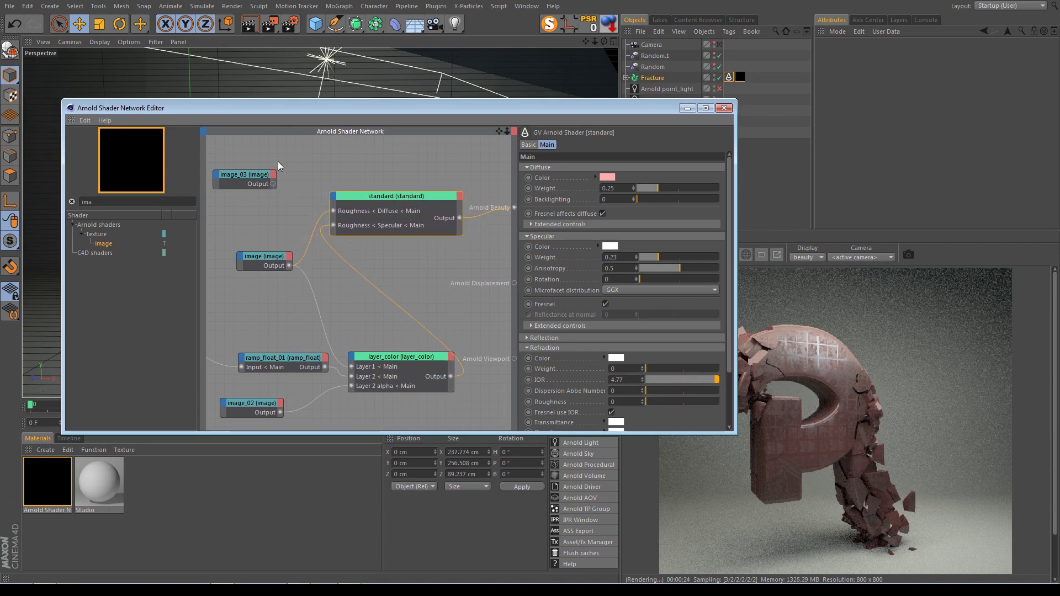
mouse_move(273, 184)
left_mouse_down()
mouse_move(376, 199)
mouse_move(423, 219)
left_mouse_up()
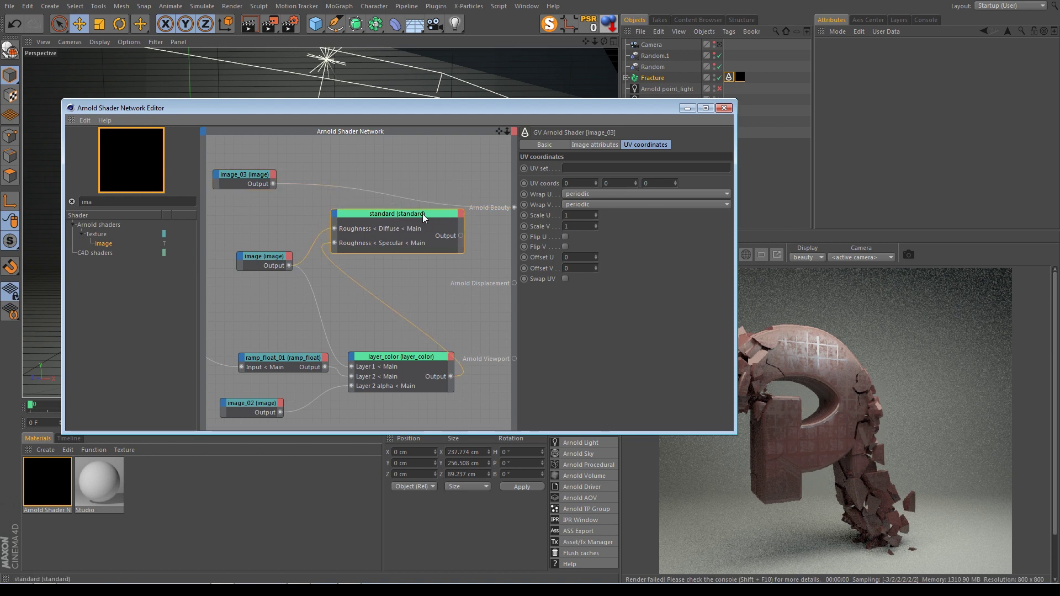
left_click(216, 183)
left_click(594, 145)
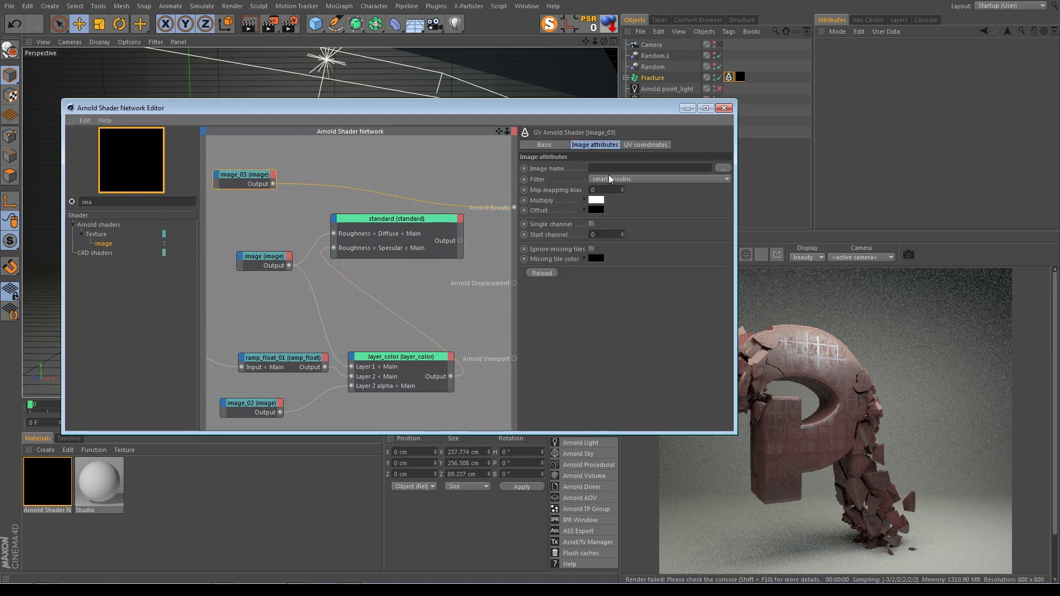
left_click(721, 170)
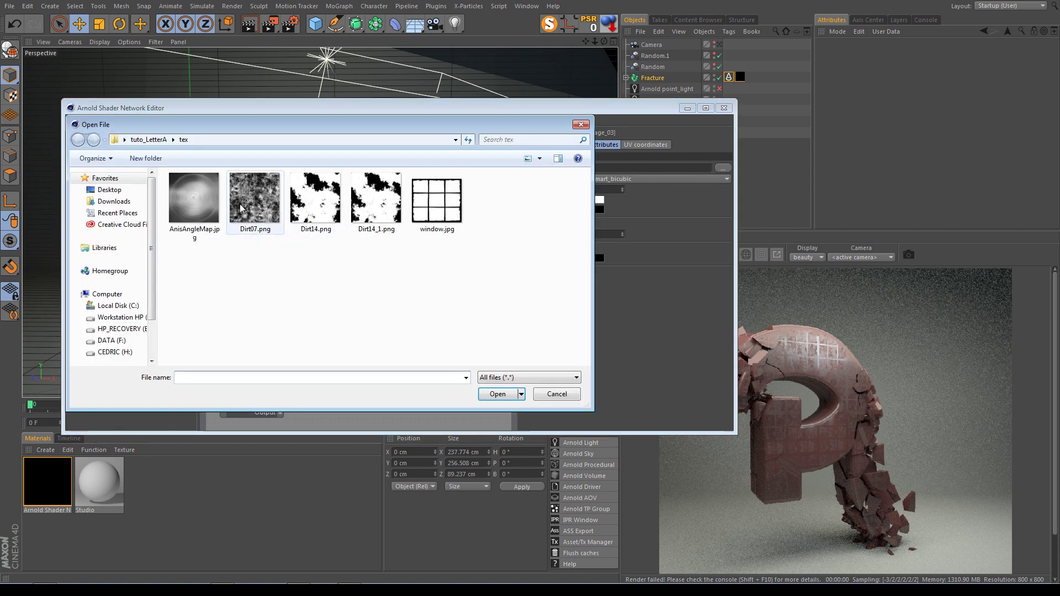
- Load Dirt14.png into image_03 and set its UV offset to -0.47 U and 0.12 V
double_click(322, 207)
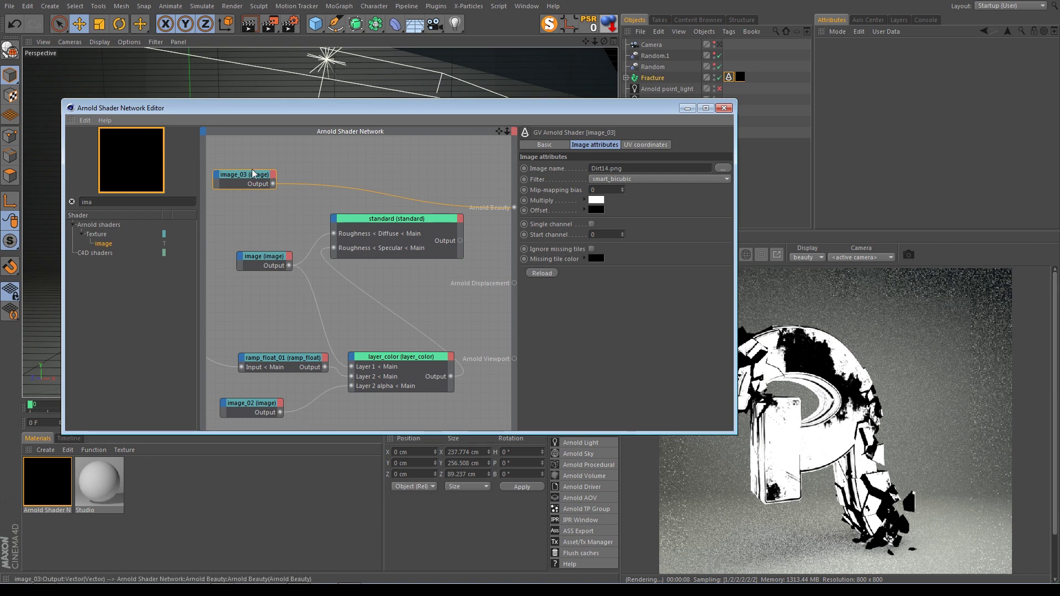
left_click_drag(245, 175, 276, 174)
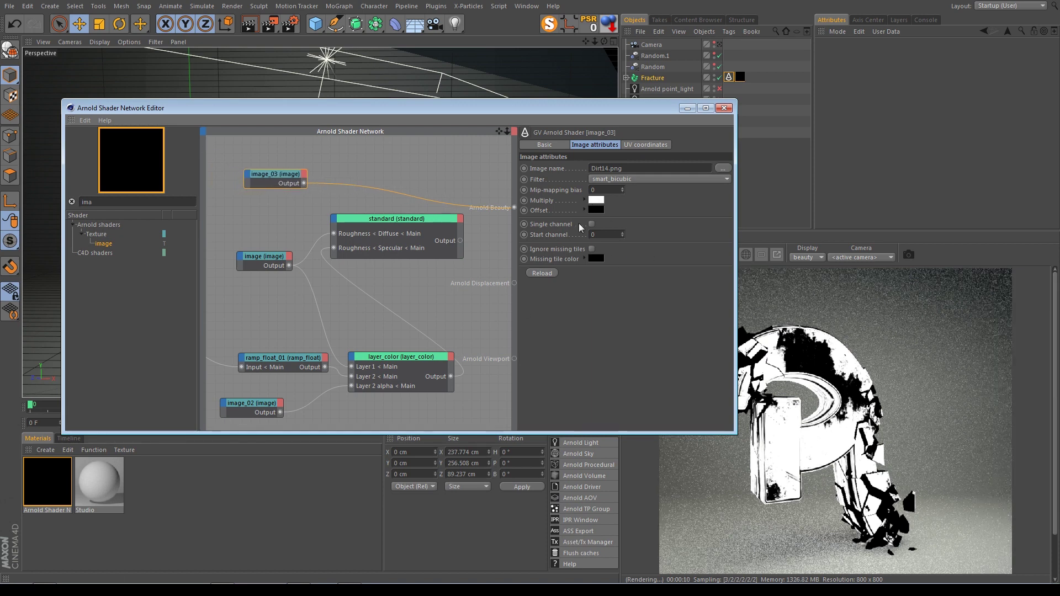
left_click(647, 145)
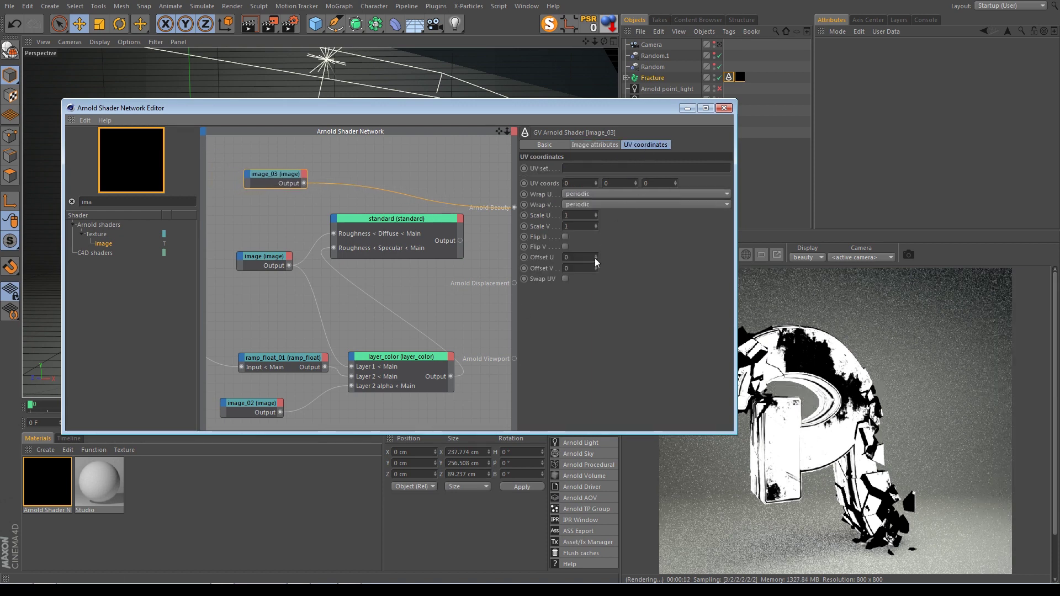
mouse_move(595, 257)
left_mouse_down()
mouse_move(594, 271)
mouse_move(595, 261)
left_mouse_up()
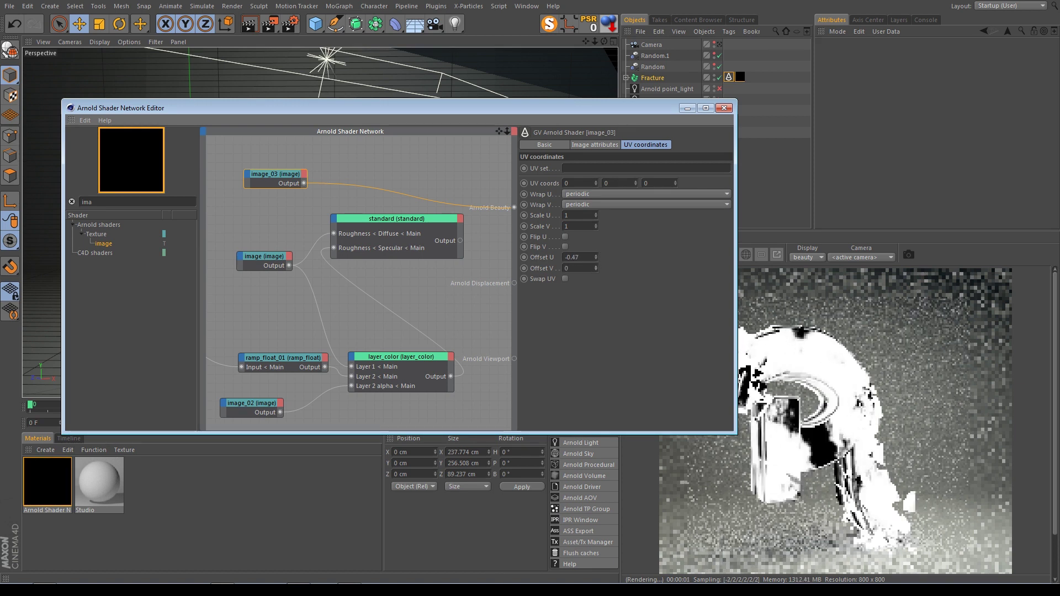
left_click_drag(595, 269, 595, 271)
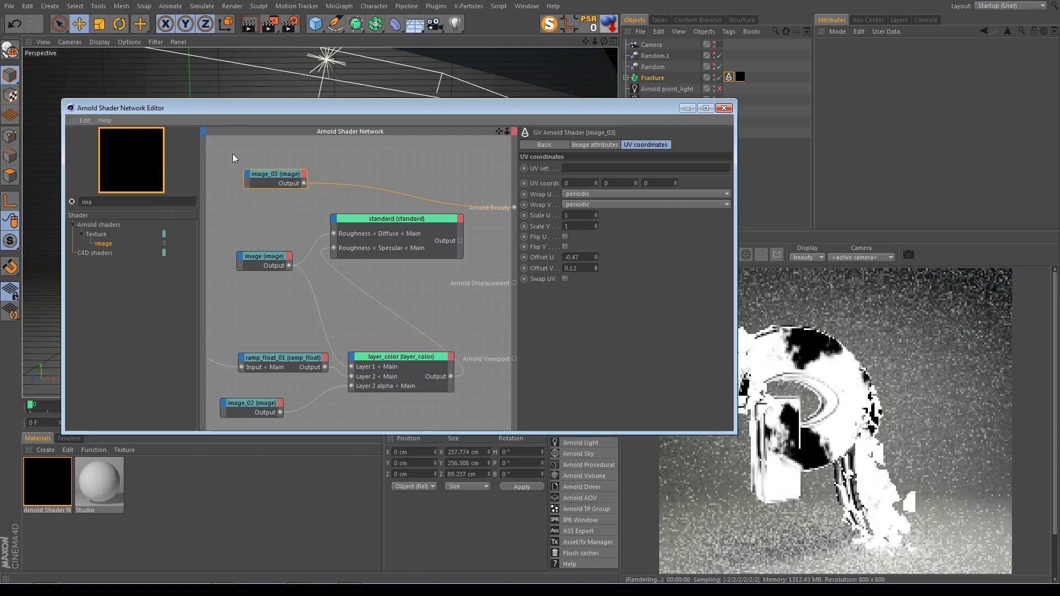
left_click_drag(276, 174, 256, 177)
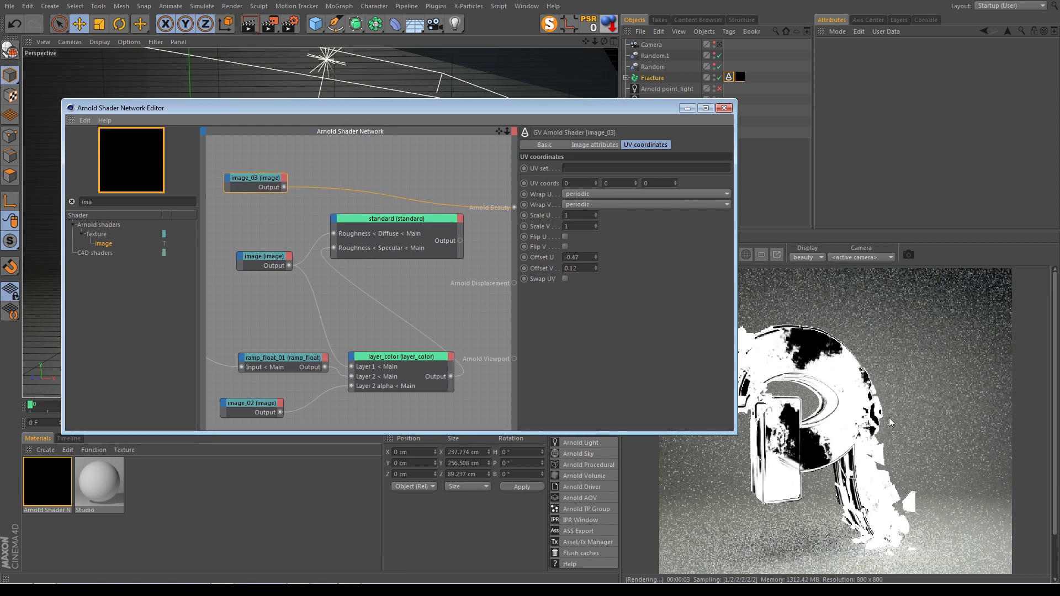
left_click_drag(599, 107, 530, 118)
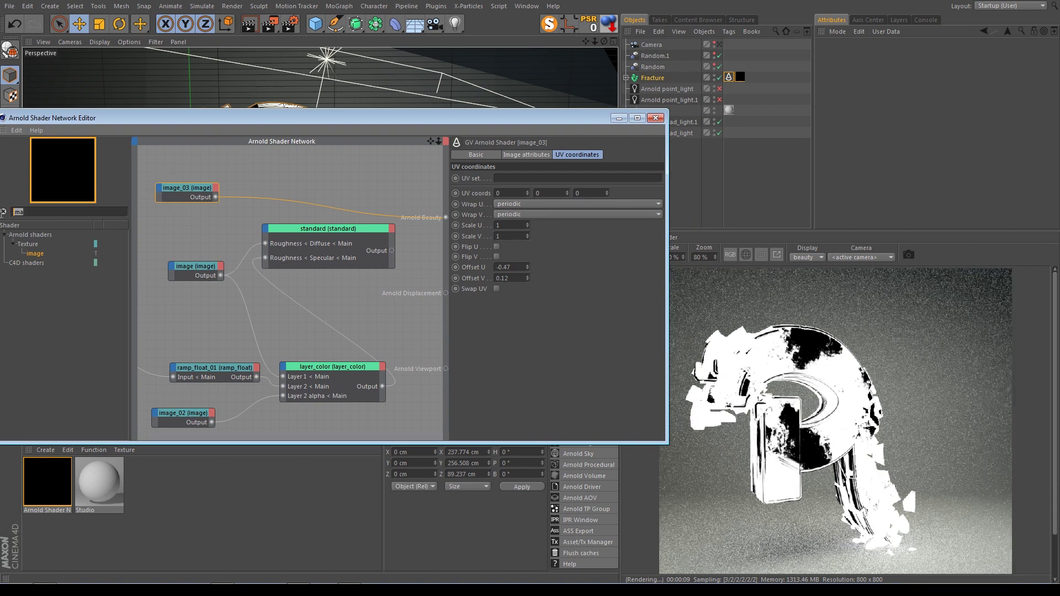
- Route image_03 through a new complement node into Arnold Beauty to invert the dirt mask
type("compl")
left_click_drag(168, 192, 185, 185)
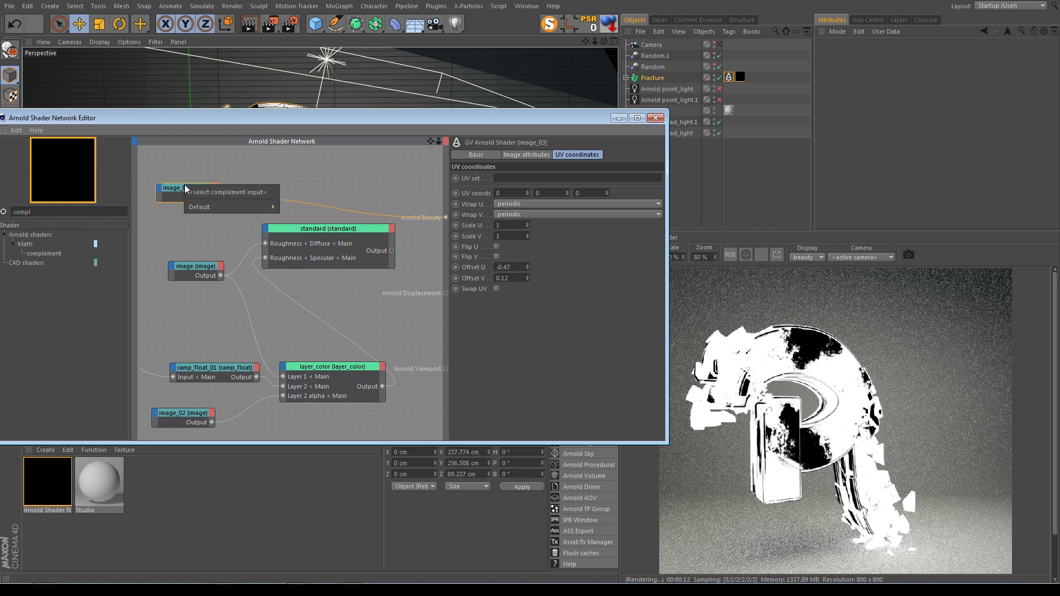
left_click(288, 206)
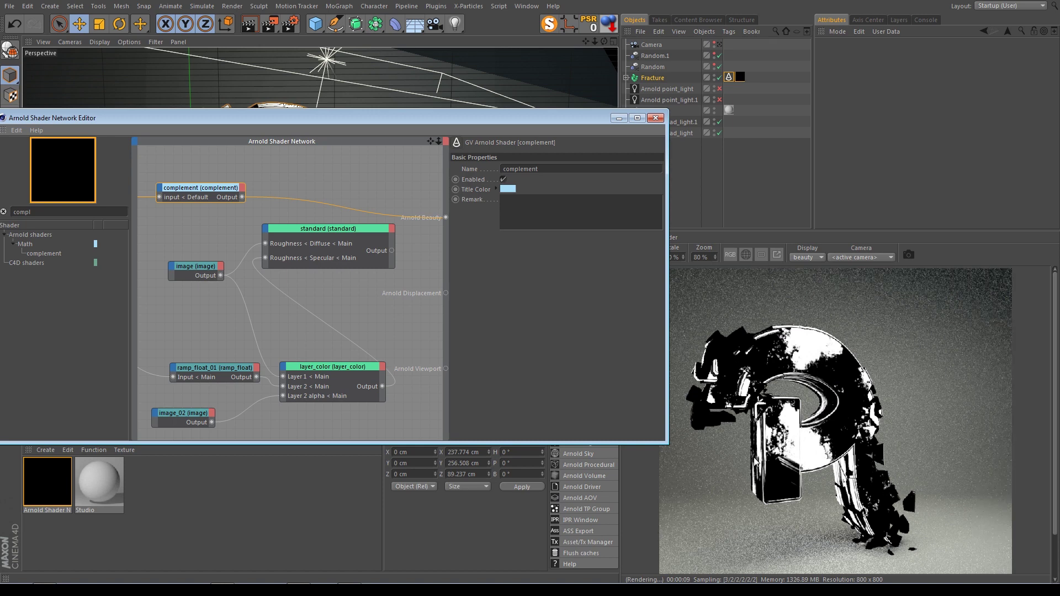
scroll(237, 182, "down", 2)
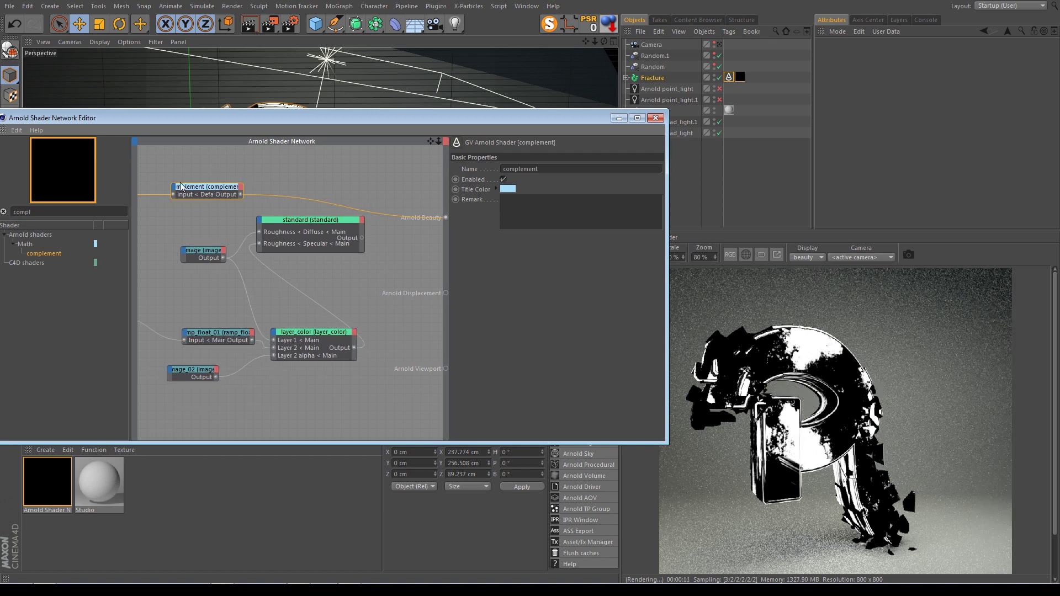
left_click_drag(428, 142, 208, 196)
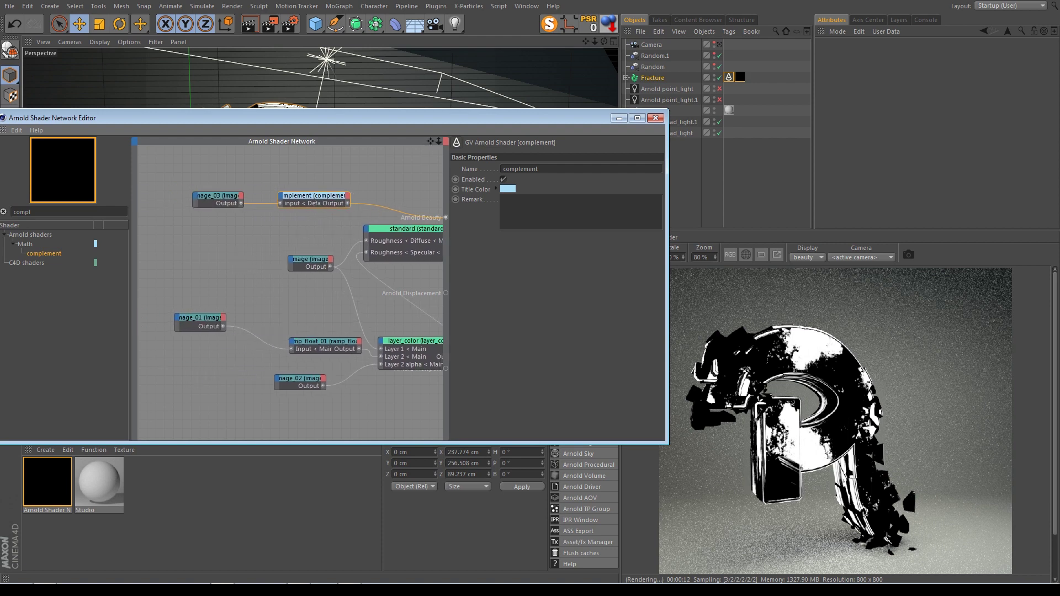
left_click(184, 191)
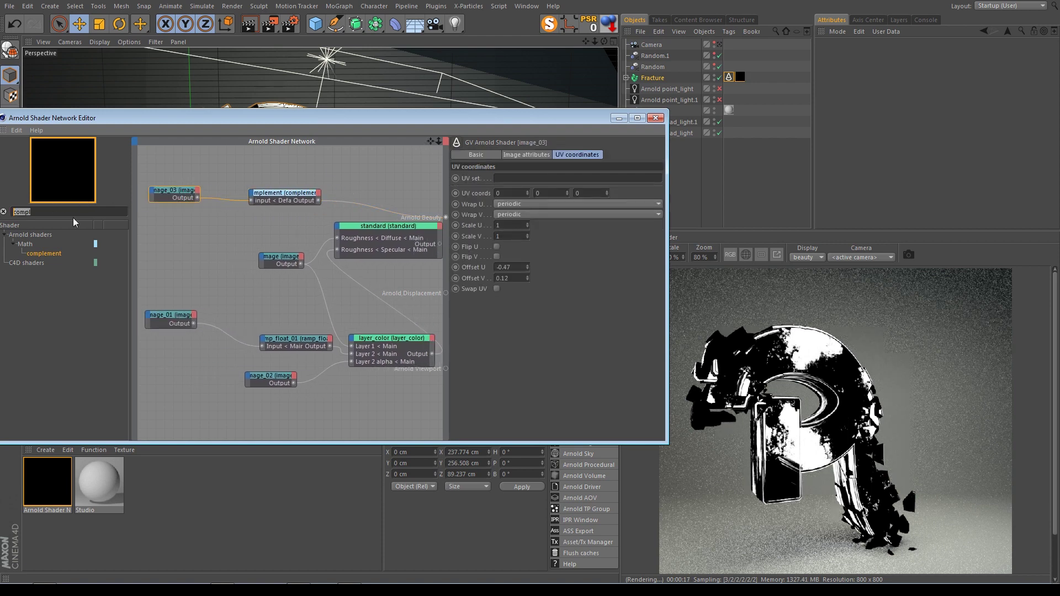
- Insert a default color_correct node between image_03 and the complement node
type("colo")
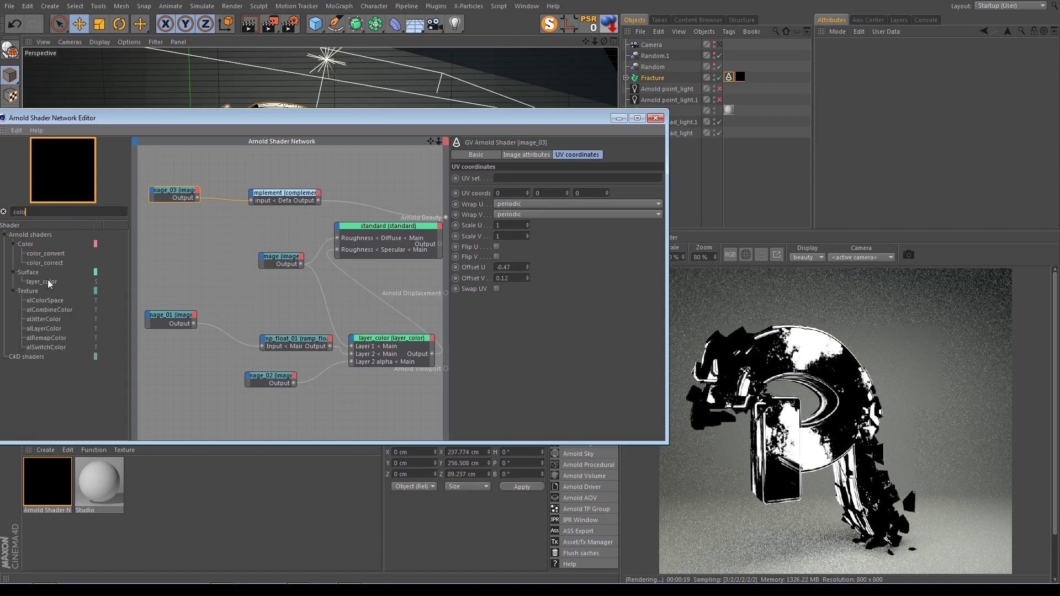
left_click(174, 189)
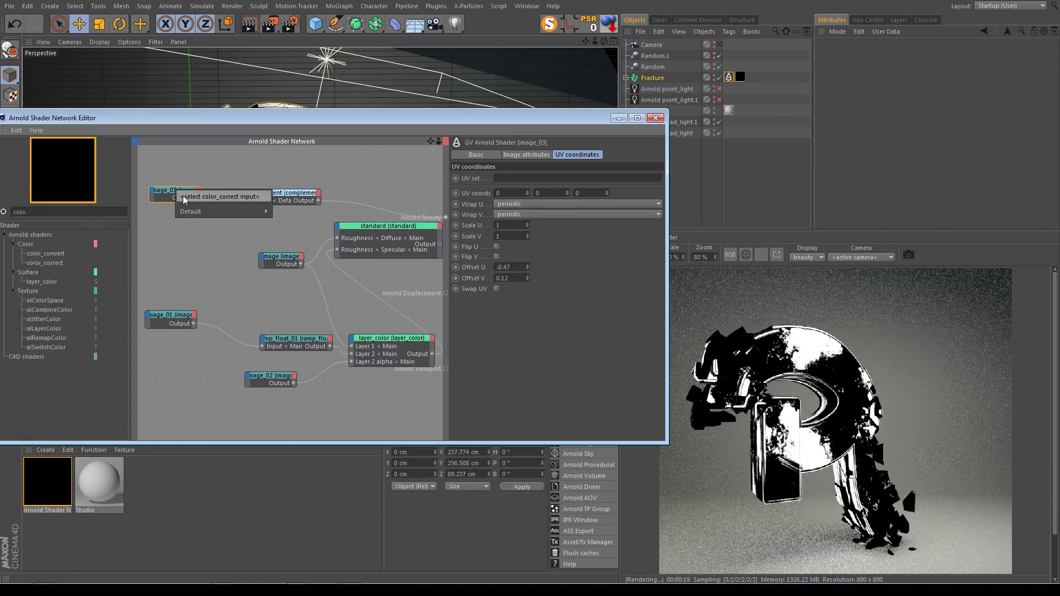
left_click(286, 211)
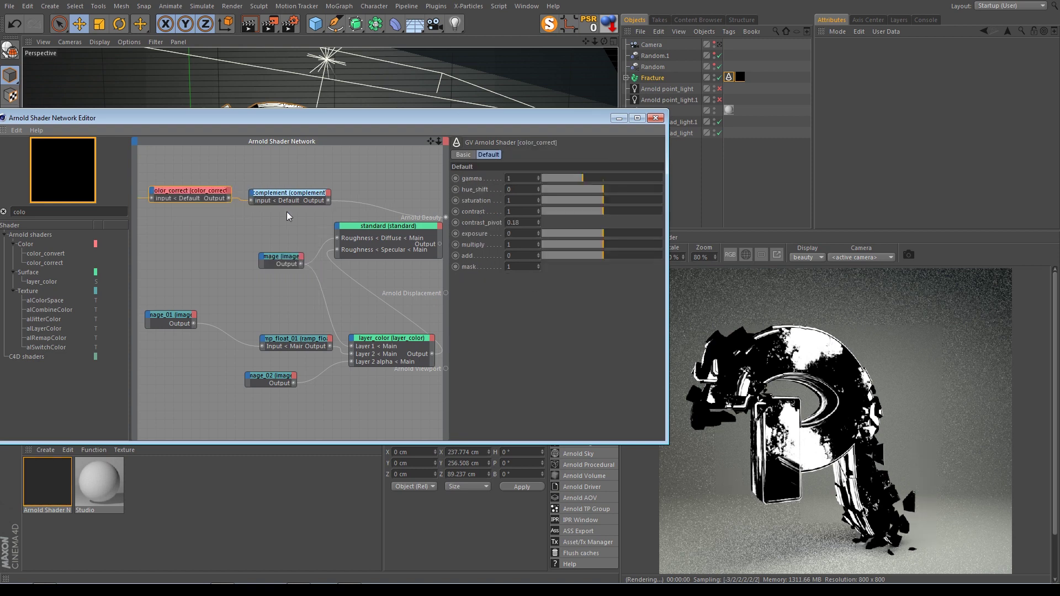
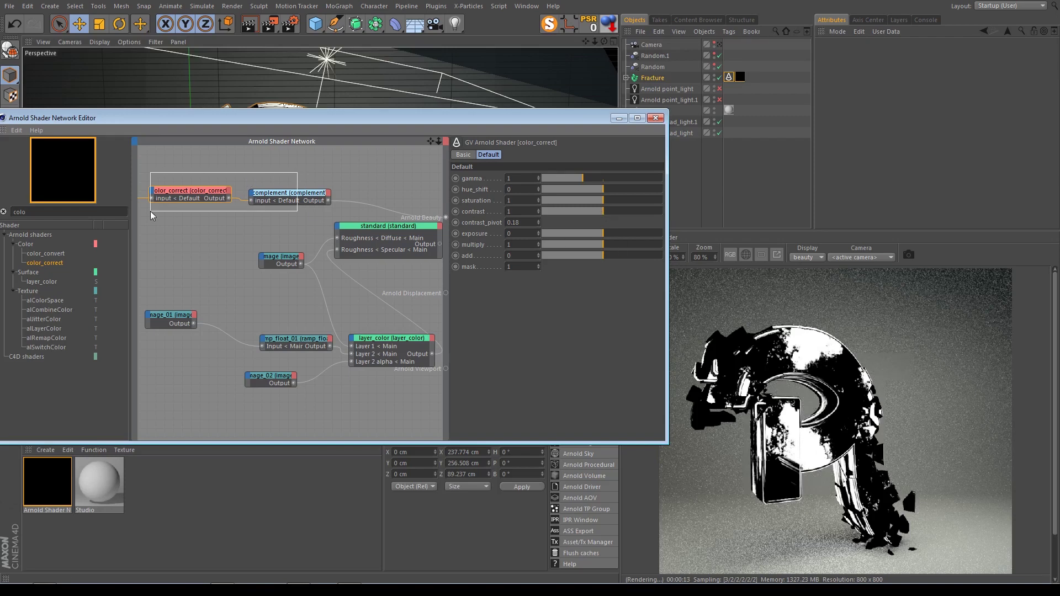
- Connect the complement output to the standard shader's Refraction > Opacity input so the P turns translucent
left_click_drag(150, 211, 150, 210)
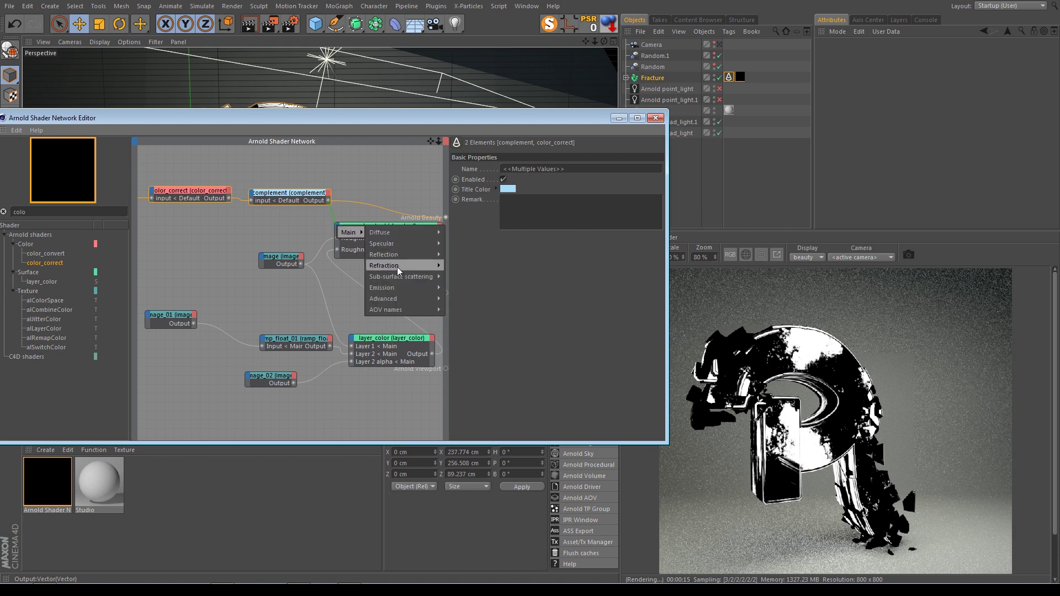
mouse_move(383, 264)
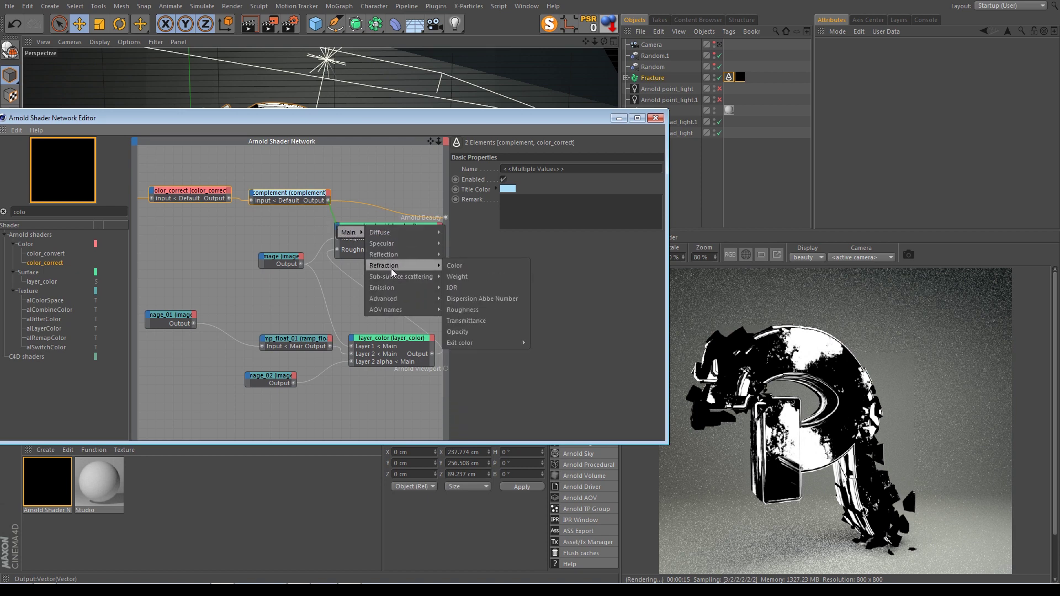
left_click(462, 331)
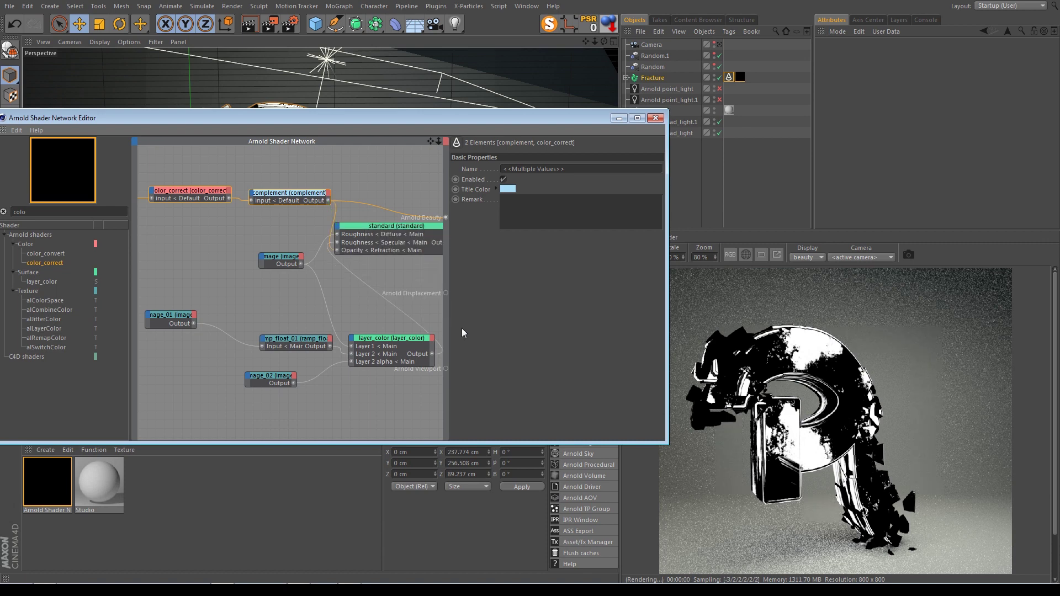
left_click(392, 231)
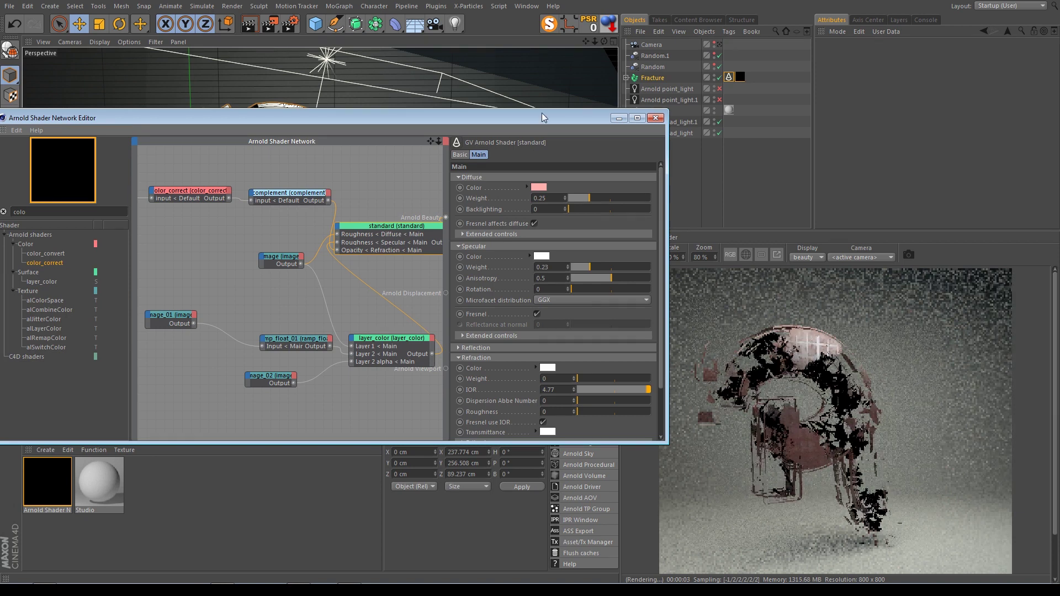
- Orbit the scene camera to a new viewing angle on the fractured P
left_click_drag(541, 114, 456, 104)
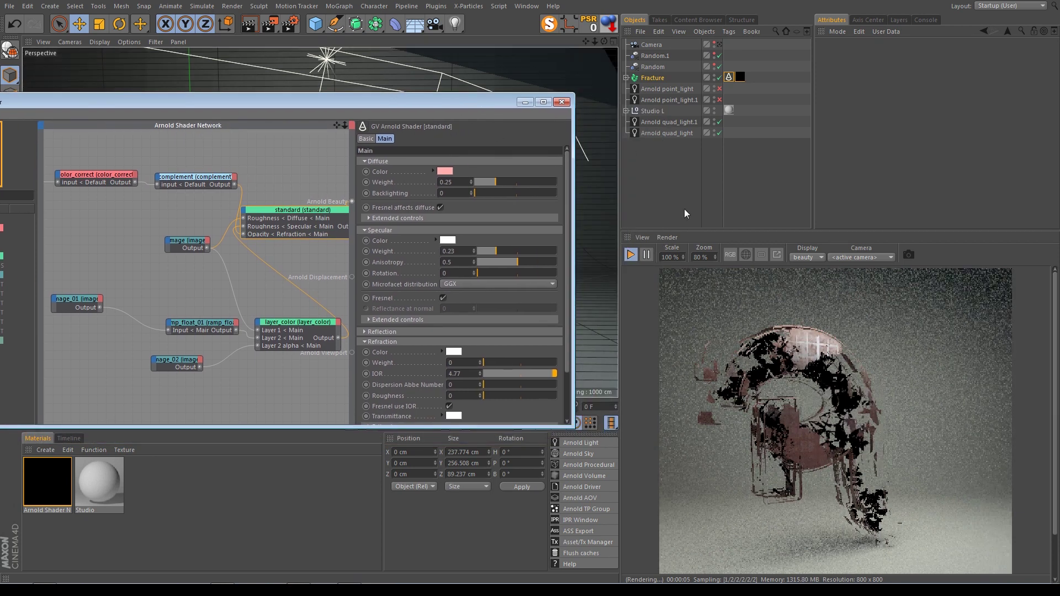
left_click_drag(603, 45, 684, 346)
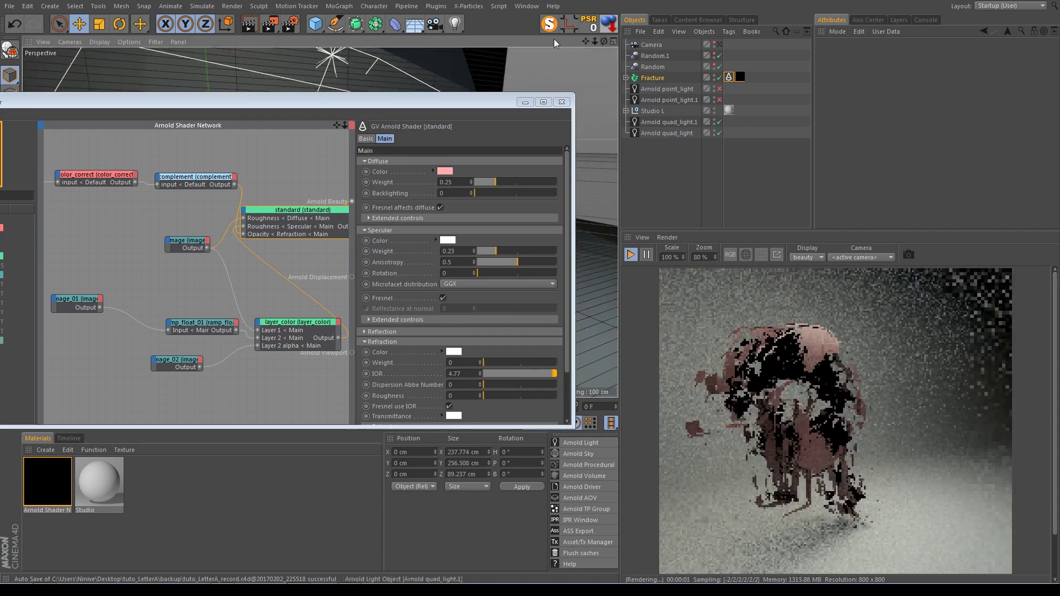
left_click_drag(604, 42, 618, 47)
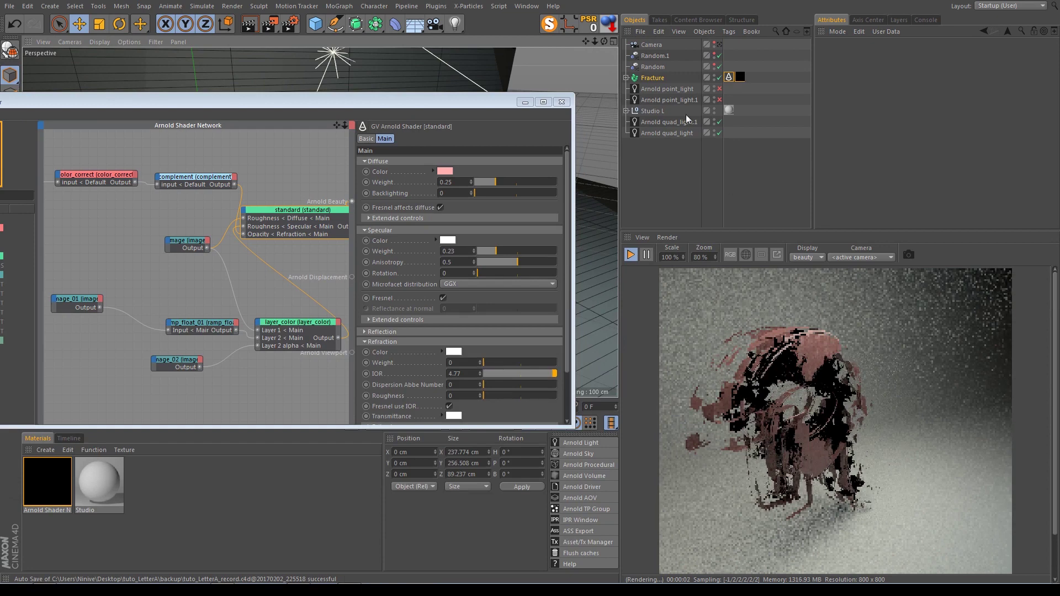
left_click_drag(603, 41, 609, 44)
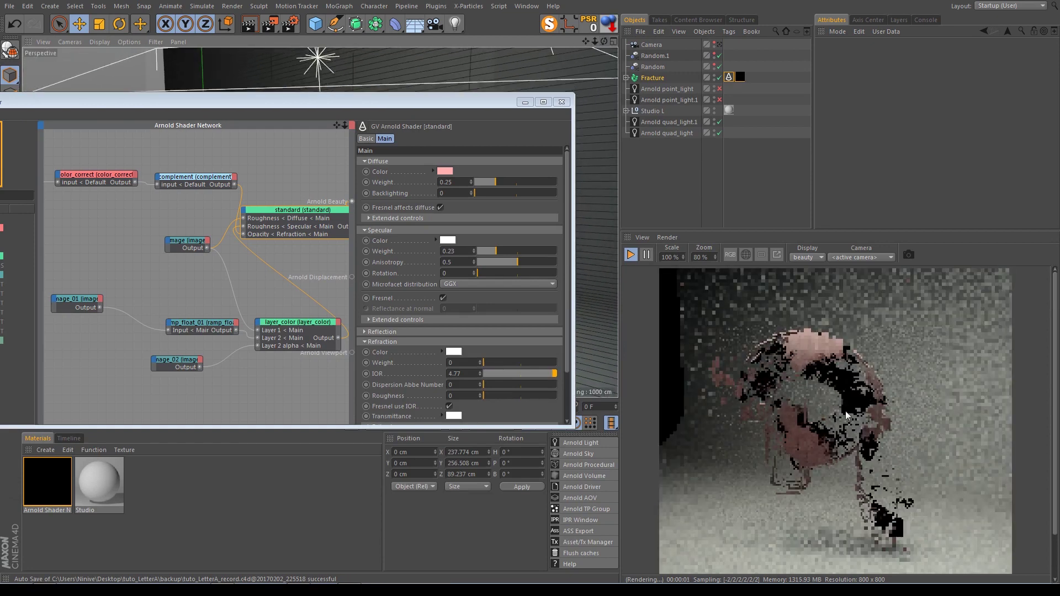
left_click_drag(604, 42, 620, 49)
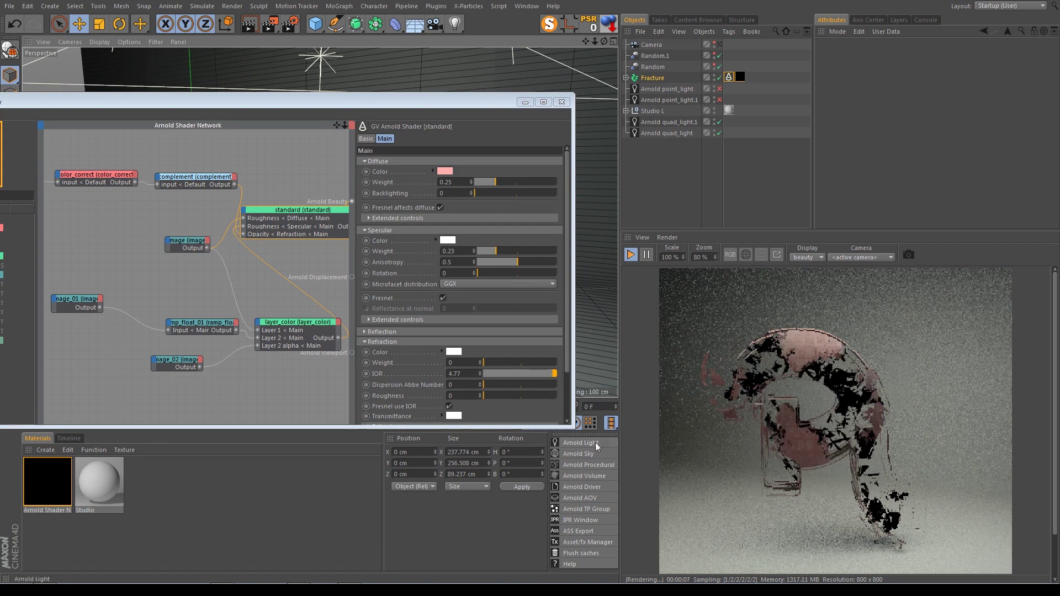
- Move the texture, image and complement nodes left into a compact graph, and duplicate Fracture as Fracture.1
left_click_drag(291, 292, 62, 382)
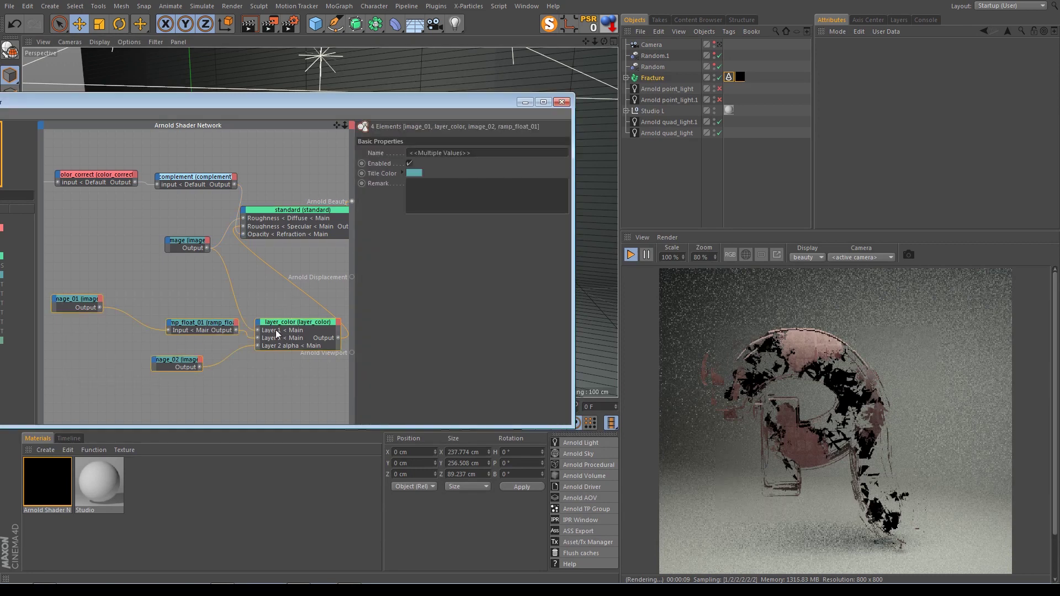
left_click_drag(280, 324, 201, 310)
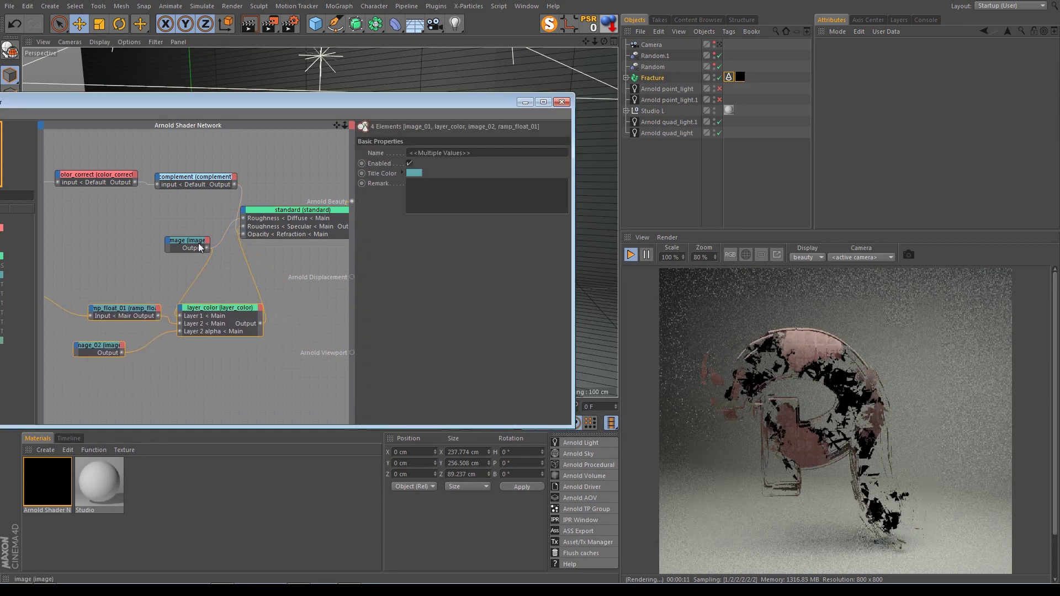
left_click_drag(197, 242, 170, 239)
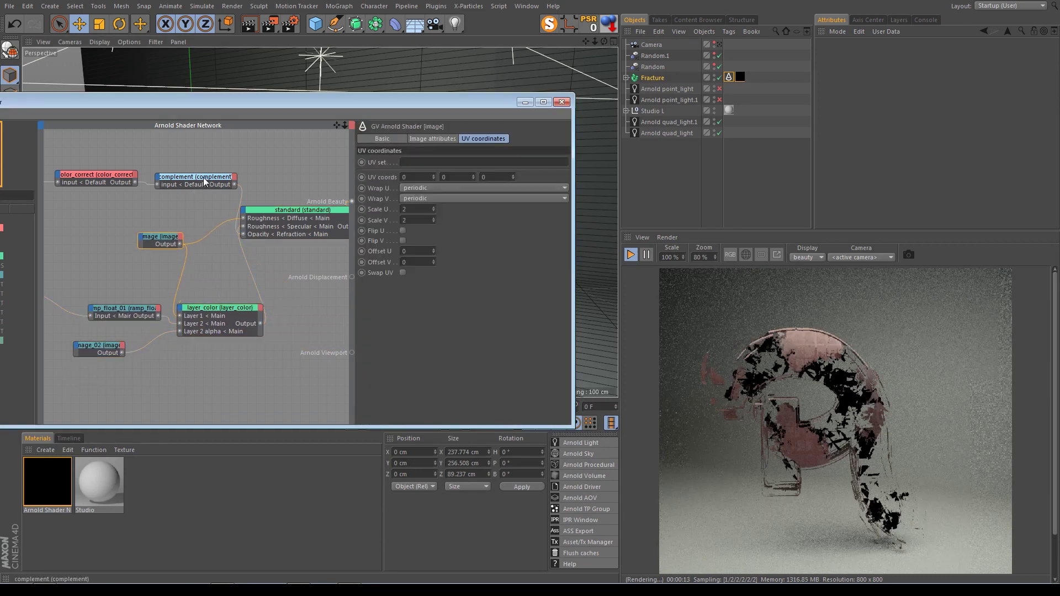
left_click_drag(203, 180, 195, 179)
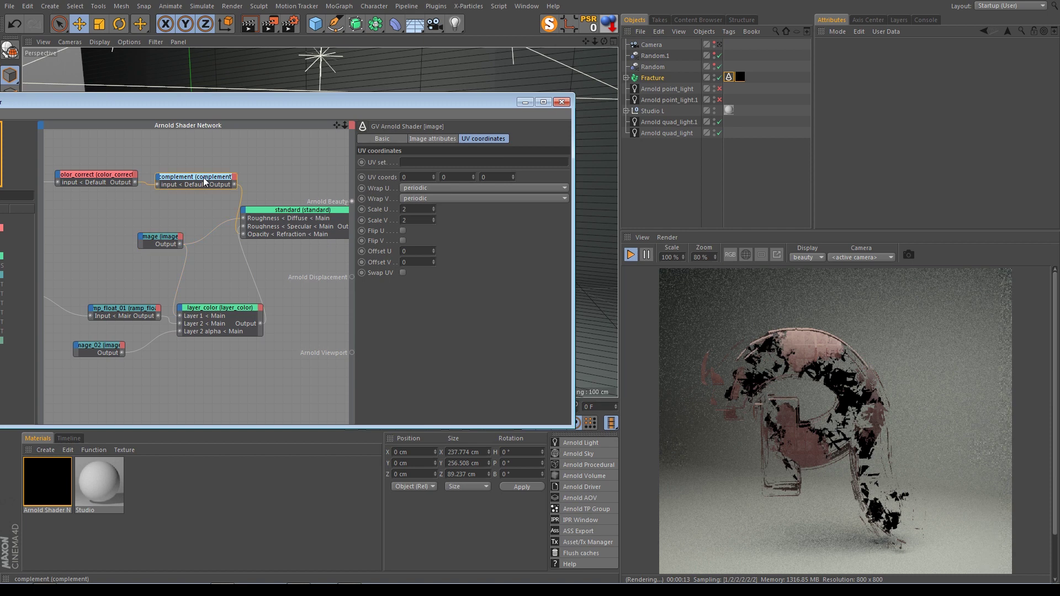
left_click(111, 173)
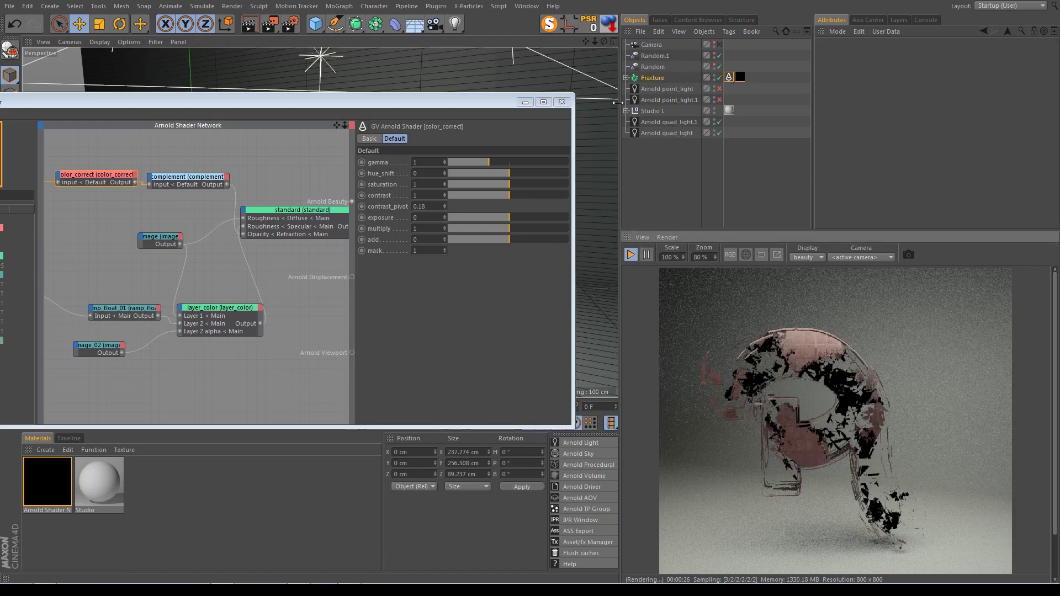
left_click_drag(654, 75, 651, 161, "ctrl")
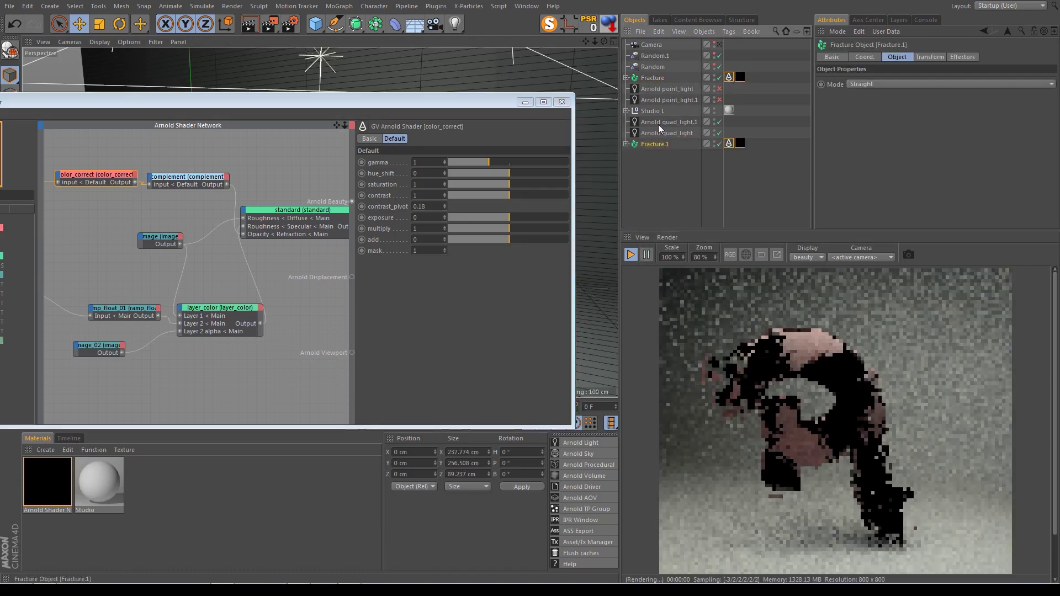
- Delete the Arnold Shader Network material tag from Fracture.1, leaving only its Arnold parameters tag
left_click(441, 101)
left_click_drag(441, 101, 478, 52)
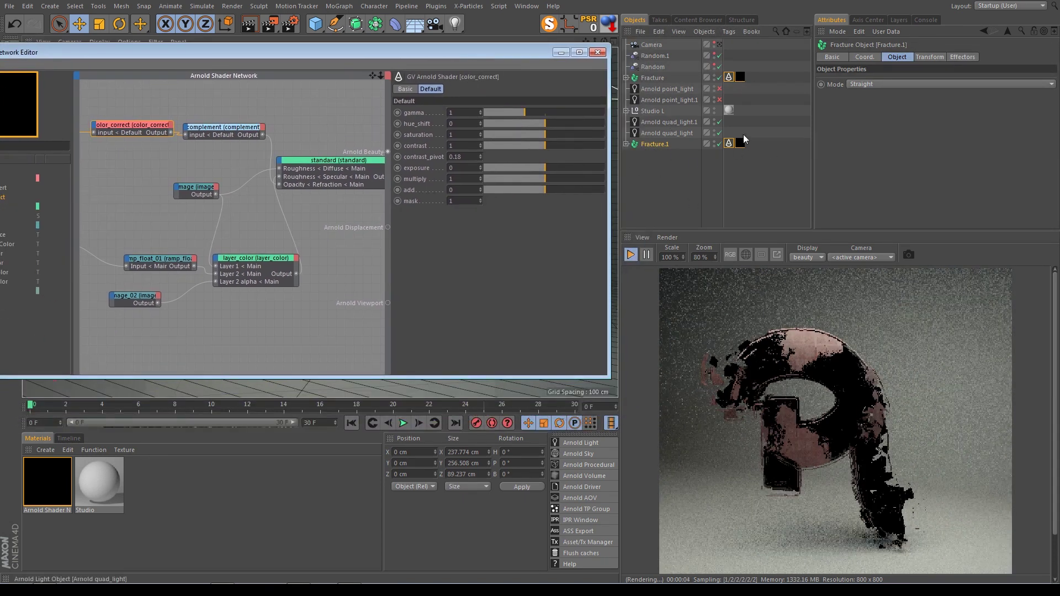
left_click(739, 143)
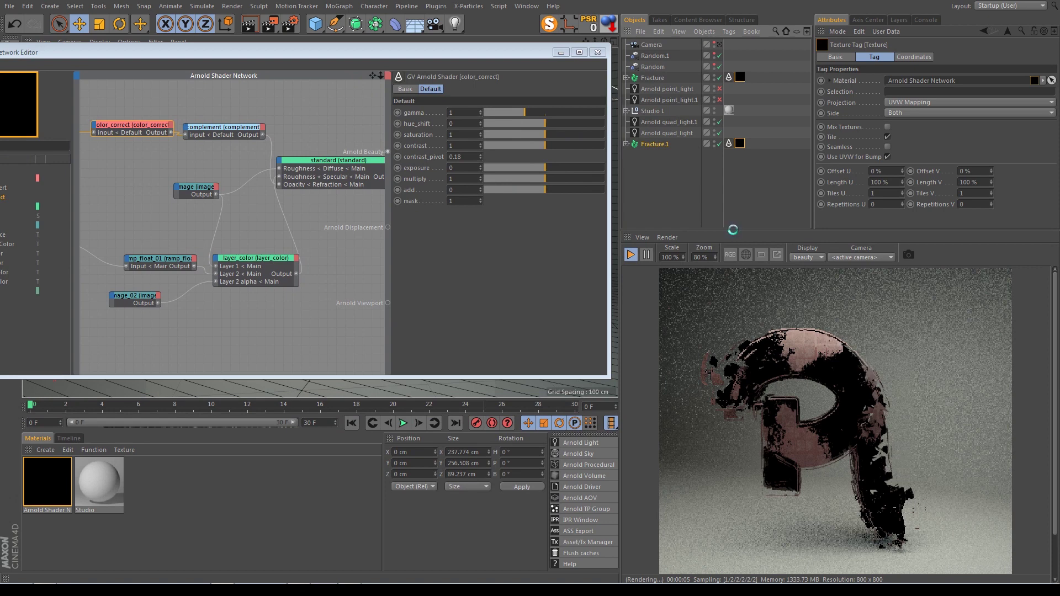
key("Delete")
left_click(658, 144)
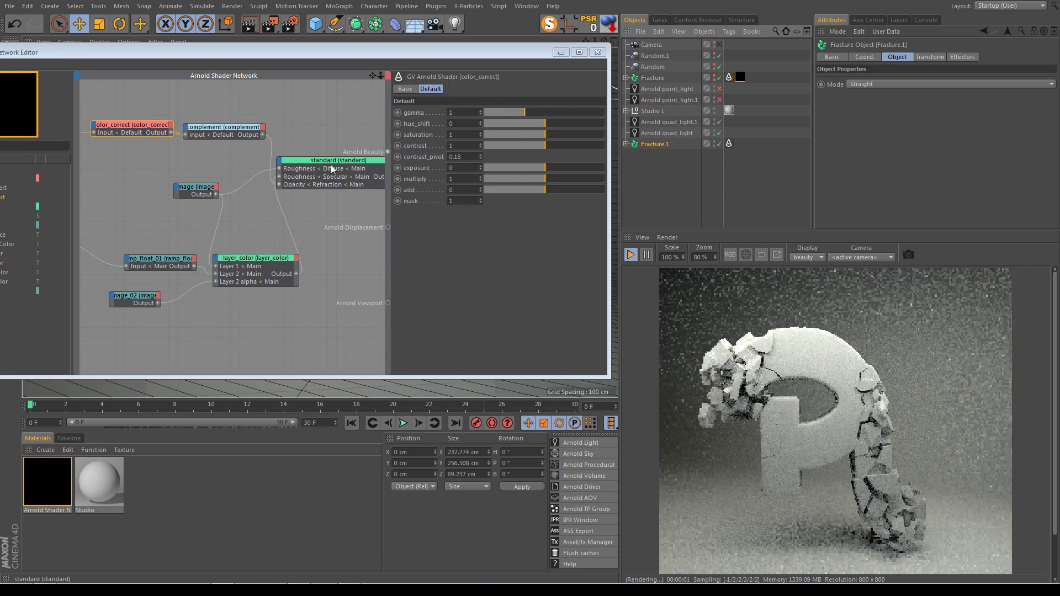
left_click_drag(340, 59, 376, 54)
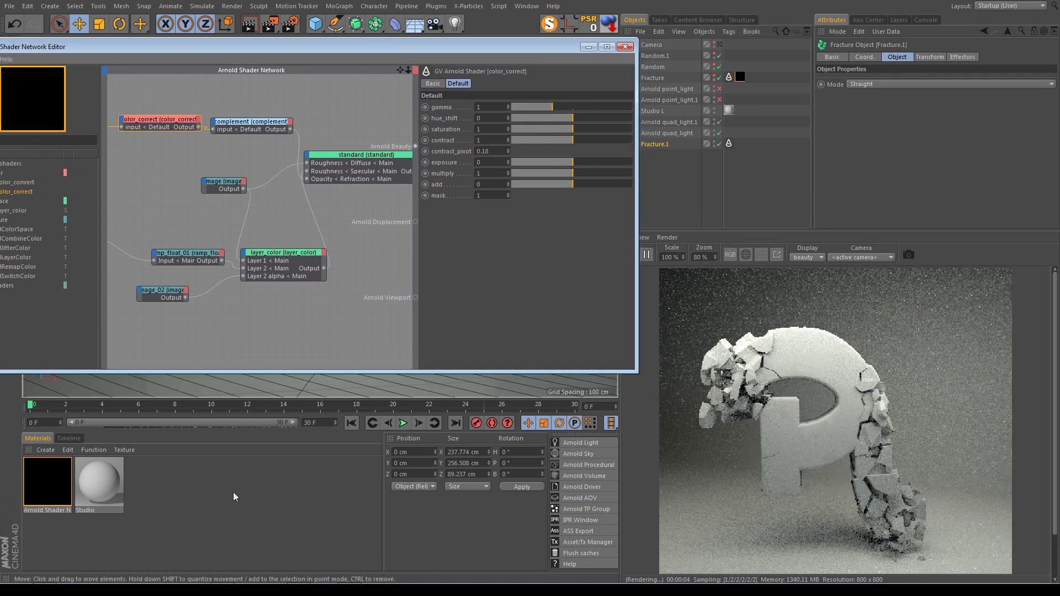
left_click(185, 490)
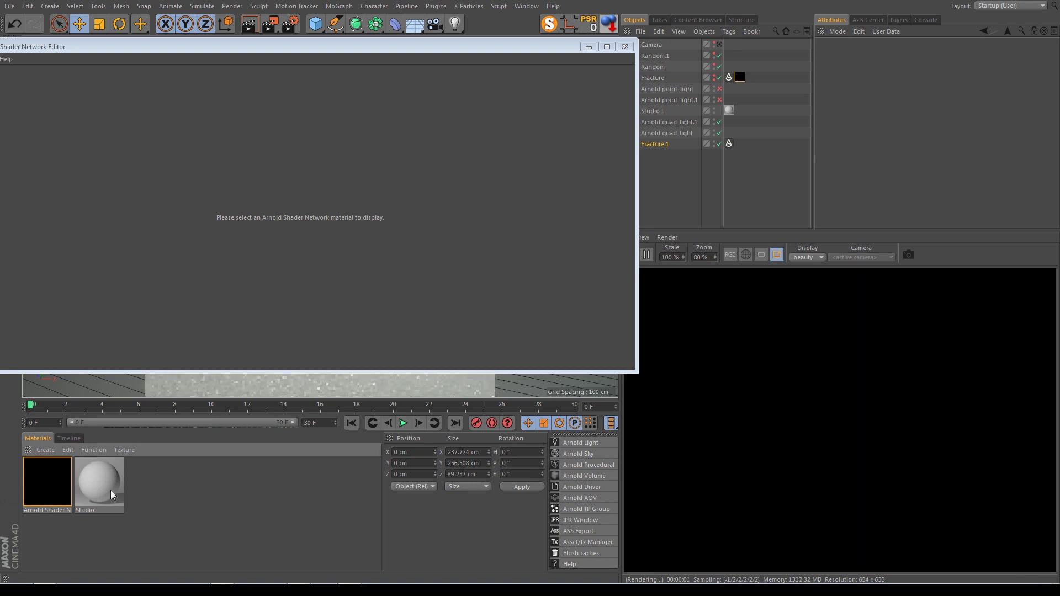
- Render the full frame instead of a region, then duplicate the Arnold shader material and rename it 'Main opacity'
left_click(777, 255)
left_click(776, 255)
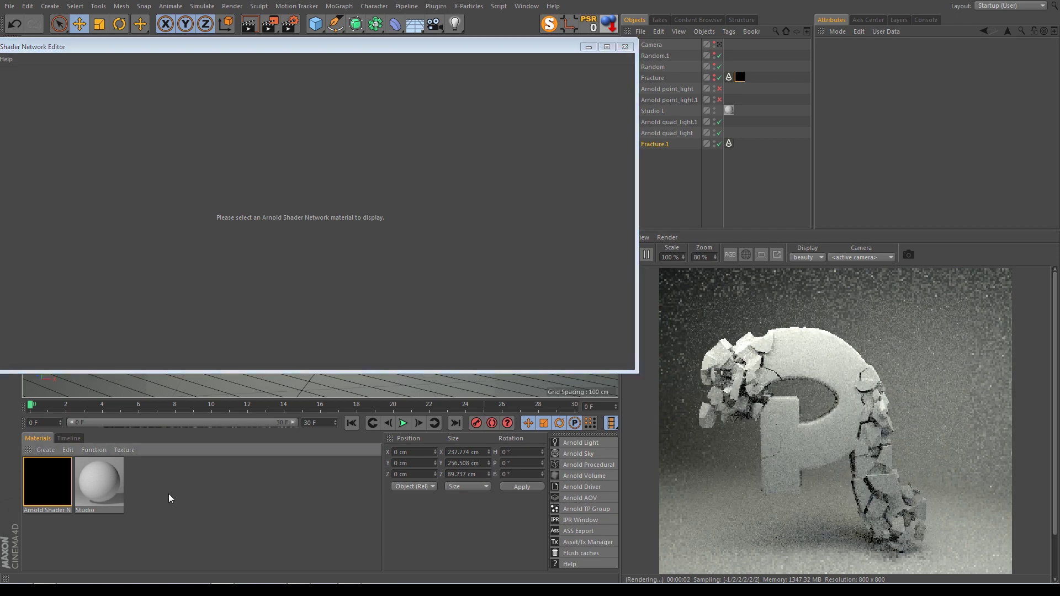
key("ctrl+c")
key("ctrl+v")
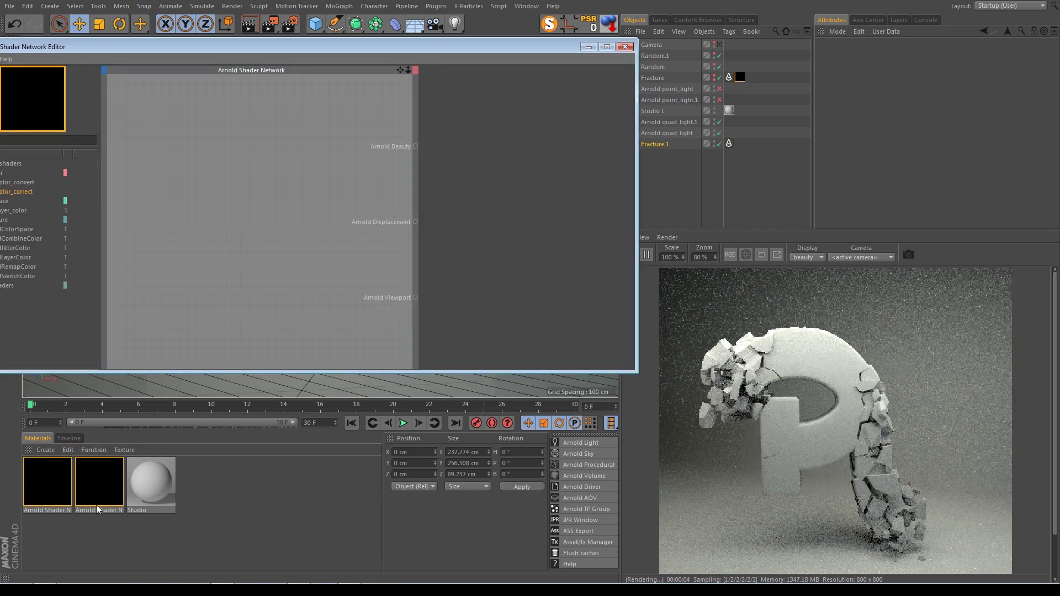
left_click(90, 510)
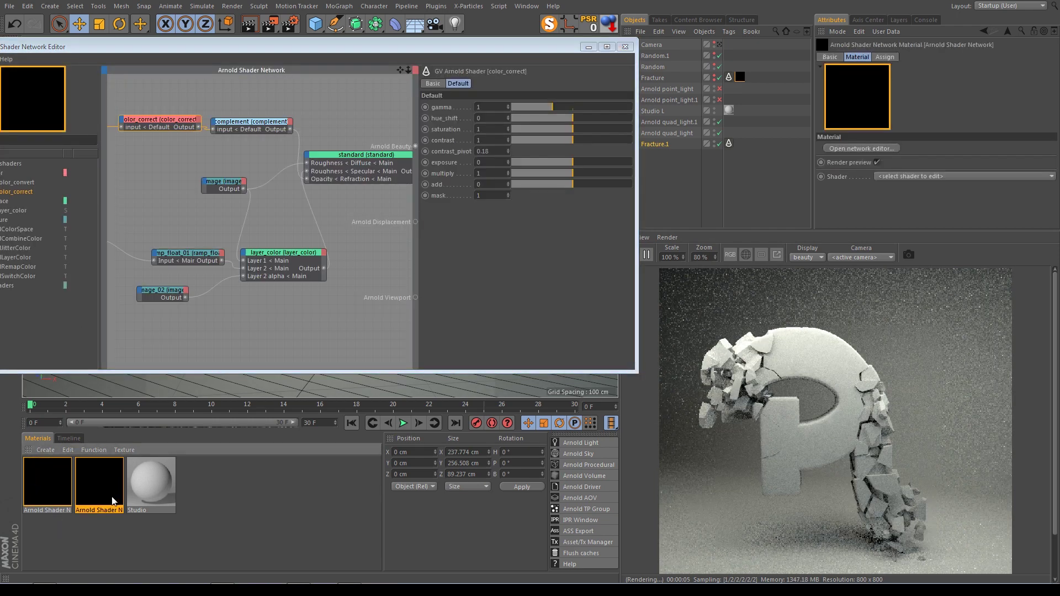
double_click(104, 510)
type("Main opacity")
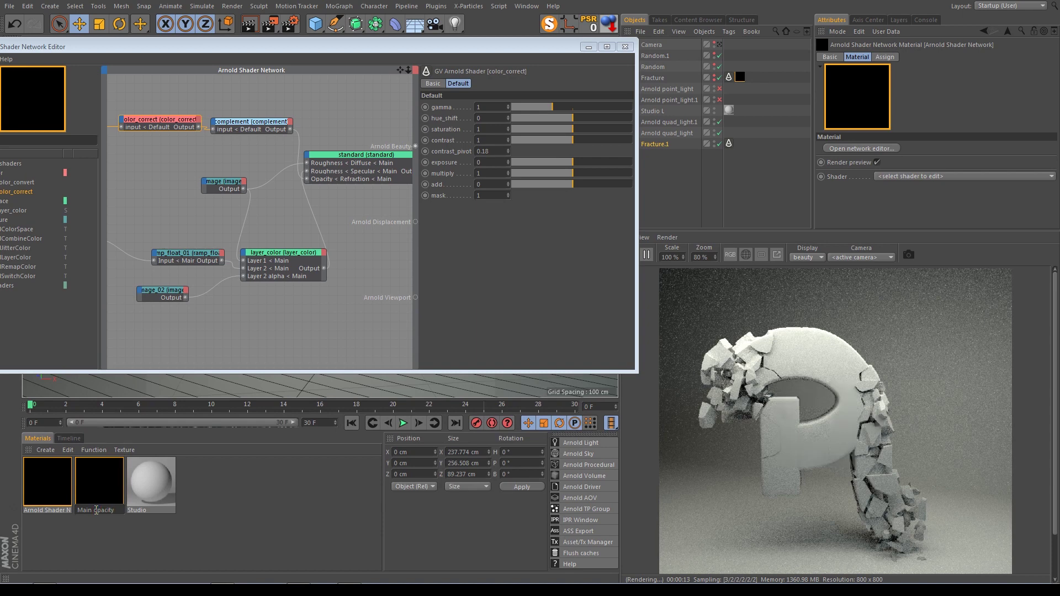
key("Return")
left_click(90, 540)
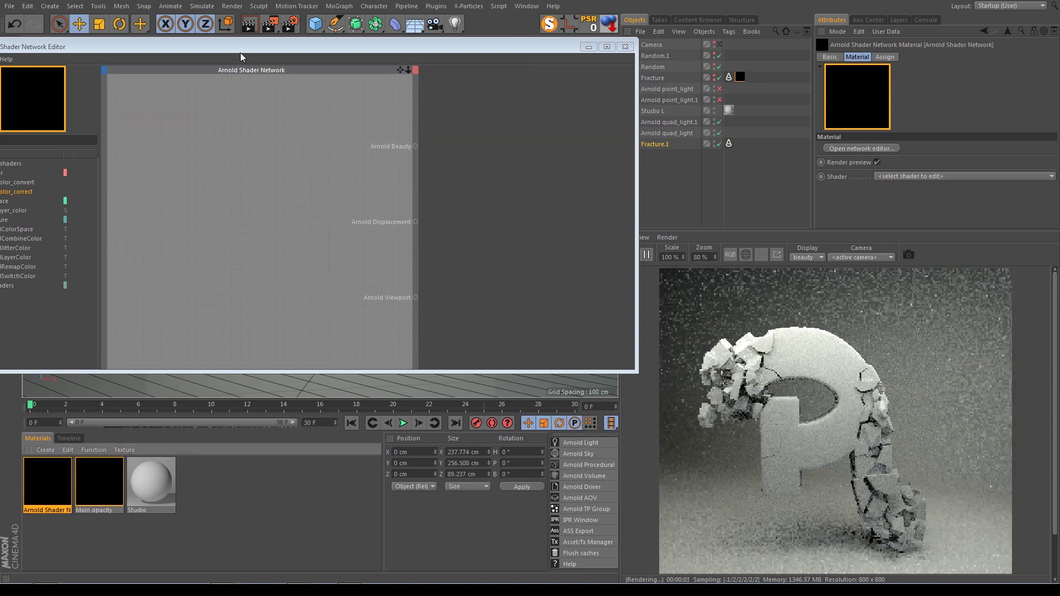
left_click_drag(213, 46, 263, 25)
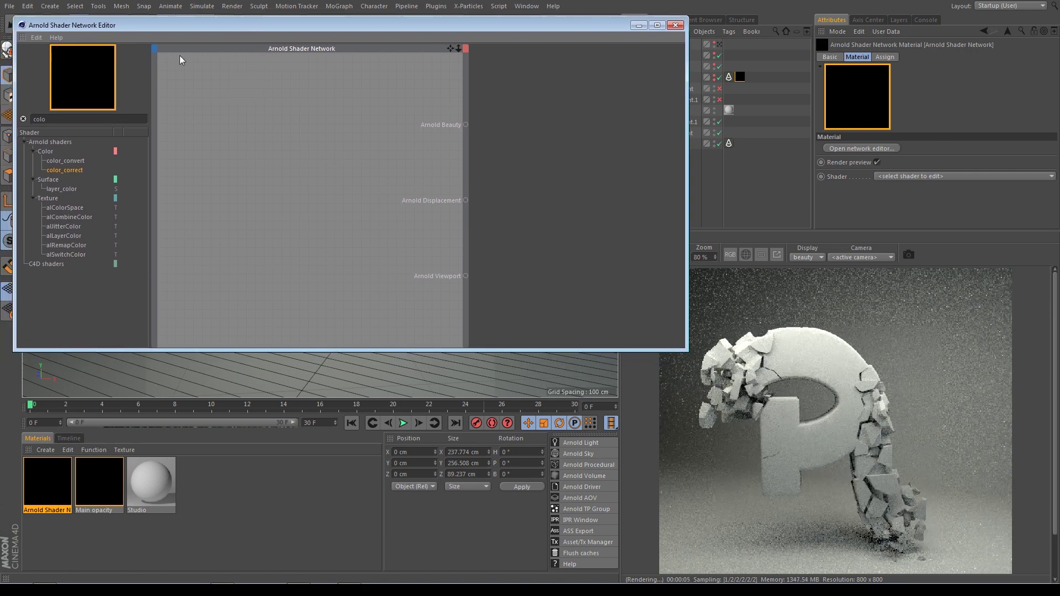
- Copy the image_03, color_correct and complement nodes from Main opacity into the empty Arnold Shader Network material
left_click_drag(214, 24, 203, 33)
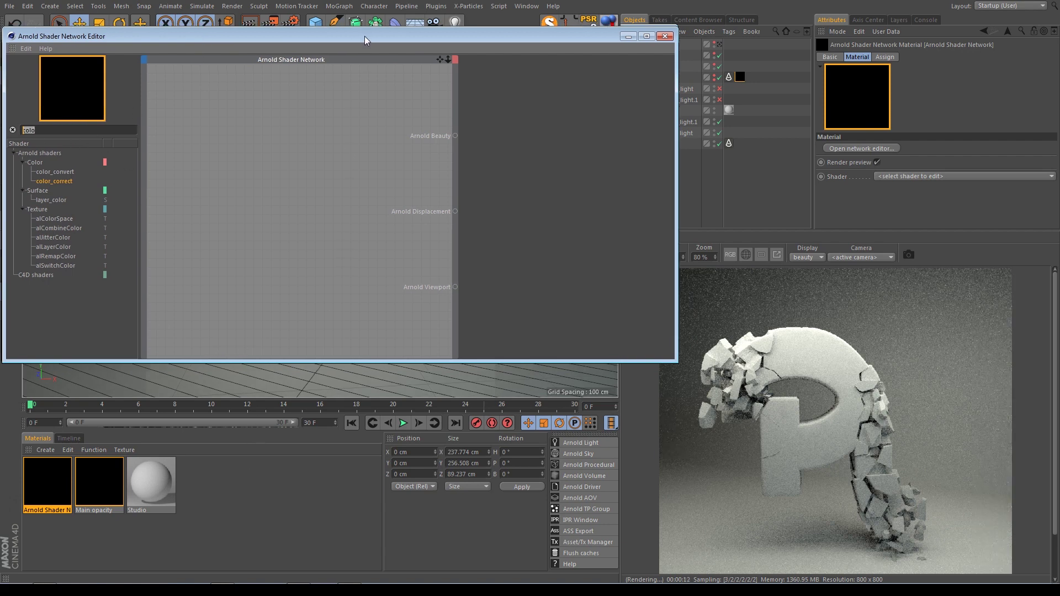
left_click_drag(361, 37, 361, 76)
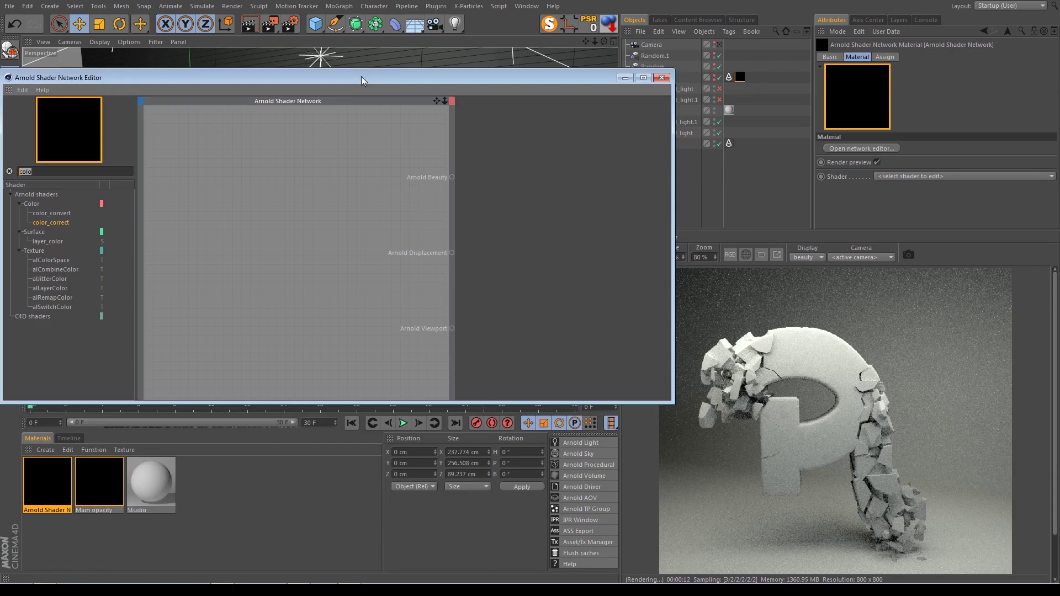
left_click(103, 499)
left_click_drag(199, 157, 200, 160)
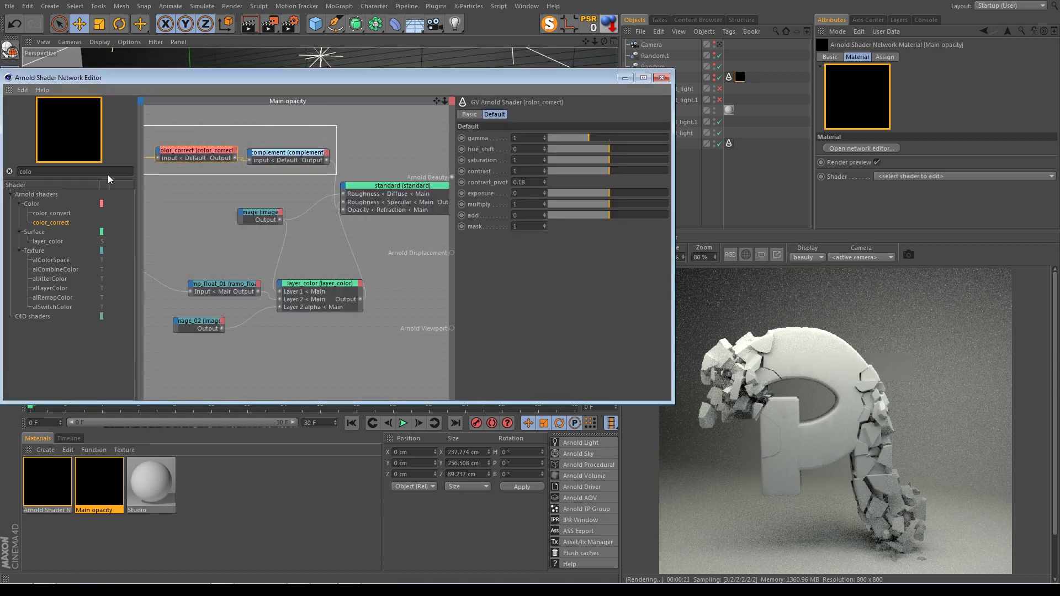
left_click_drag(436, 101, 503, 103)
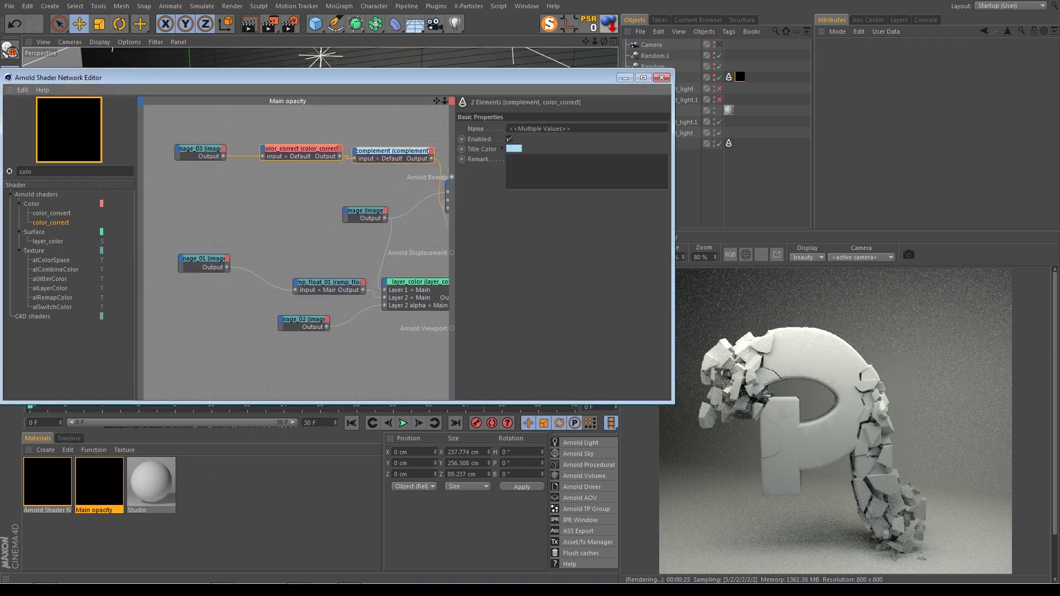
left_click_drag(367, 136, 180, 182)
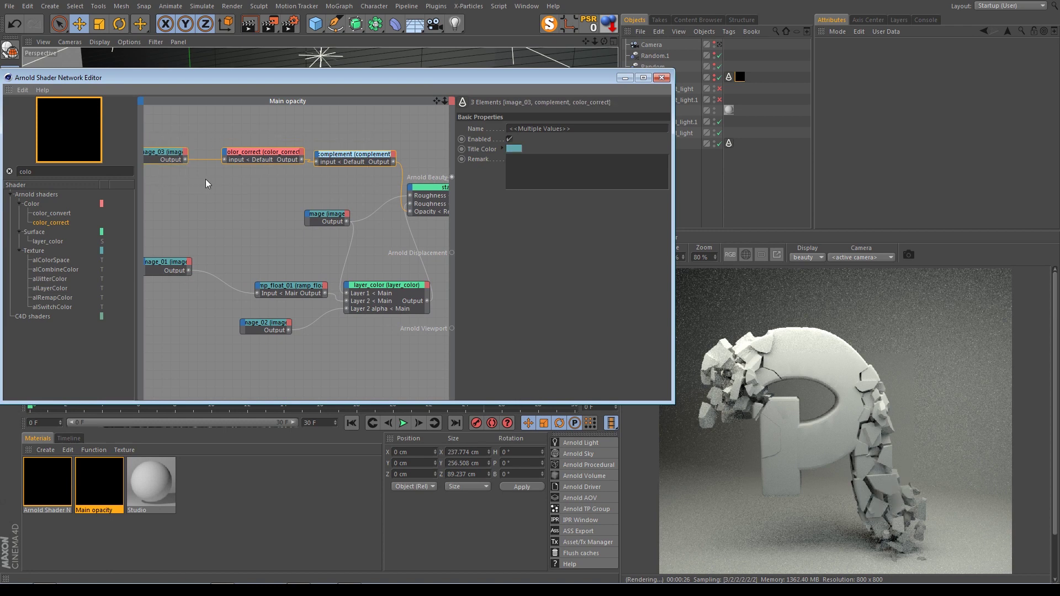
left_click(47, 480)
key("ctrl+v")
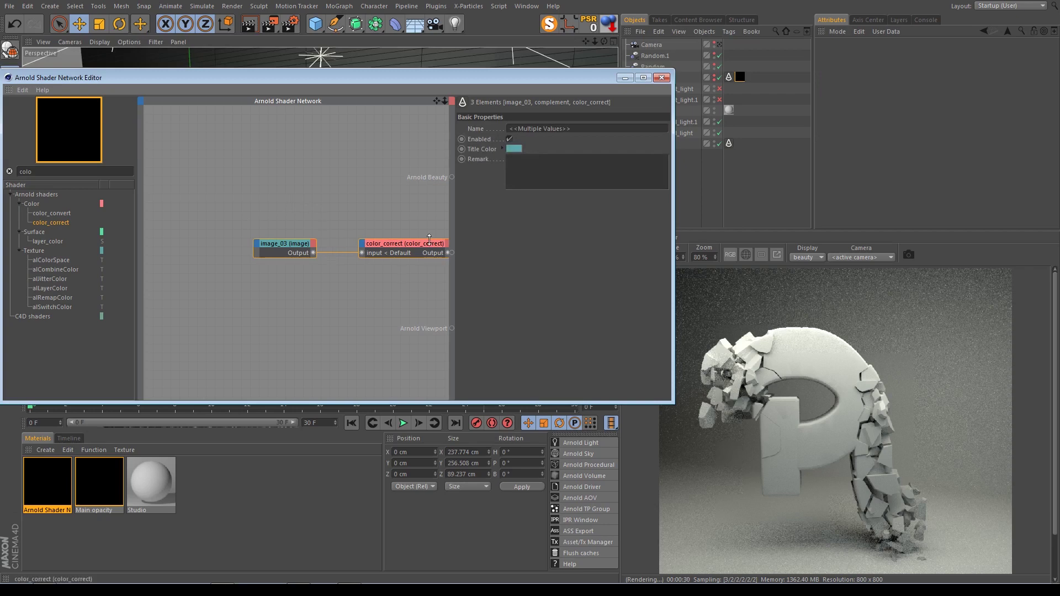
- Move the three pasted nodes to the upper left and add a standard shader node, found by searching 'stan'
left_click_drag(223, 187, 428, 297)
left_click(433, 256)
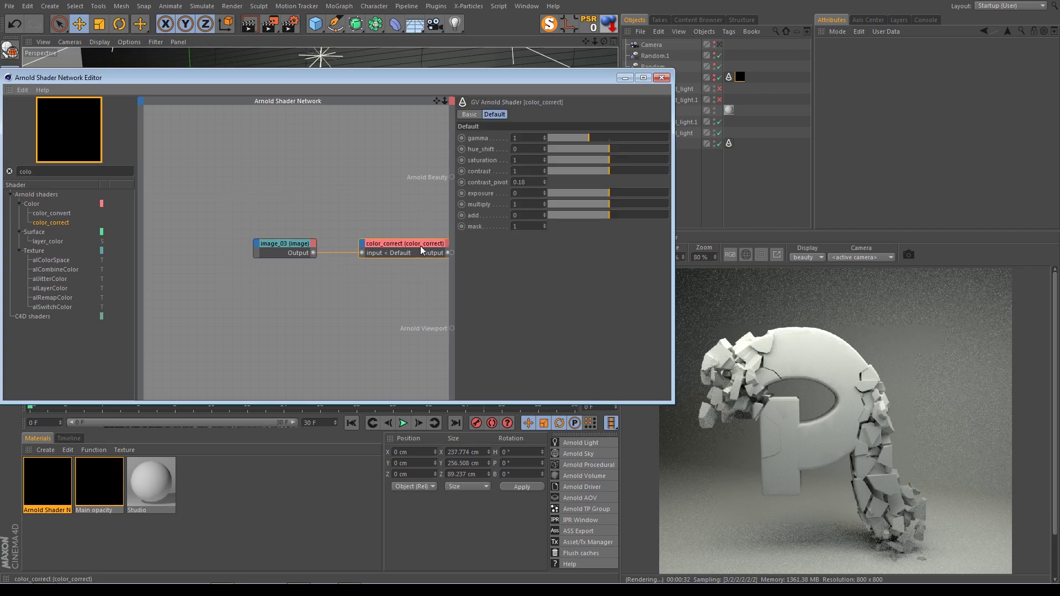
left_click_drag(438, 101, 389, 99)
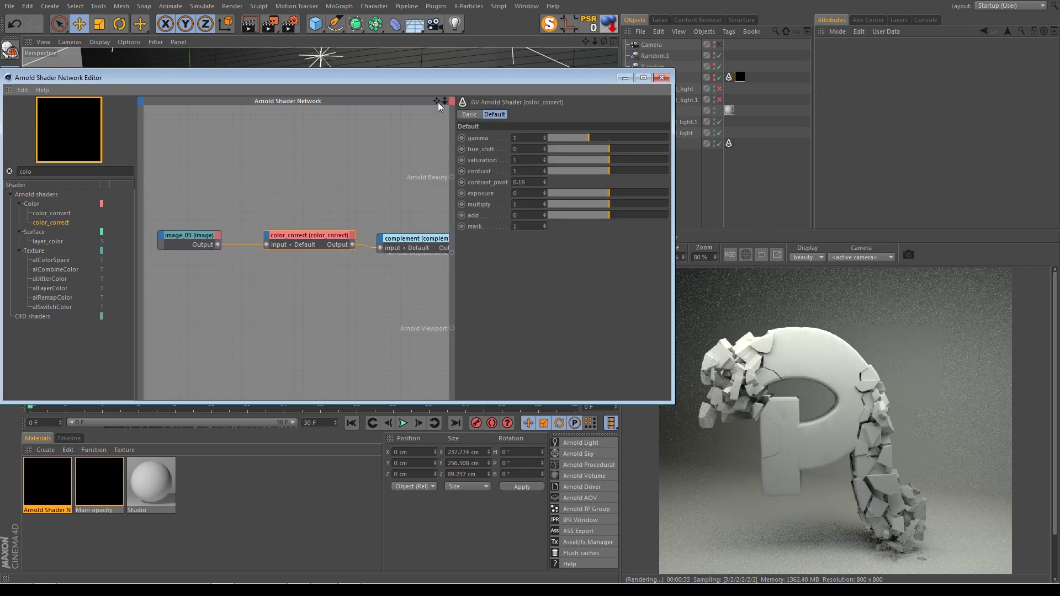
left_click_drag(423, 213, 166, 276)
mouse_move(417, 235)
left_mouse_down()
mouse_move(390, 214)
mouse_move(361, 151)
mouse_move(315, 153)
left_mouse_up()
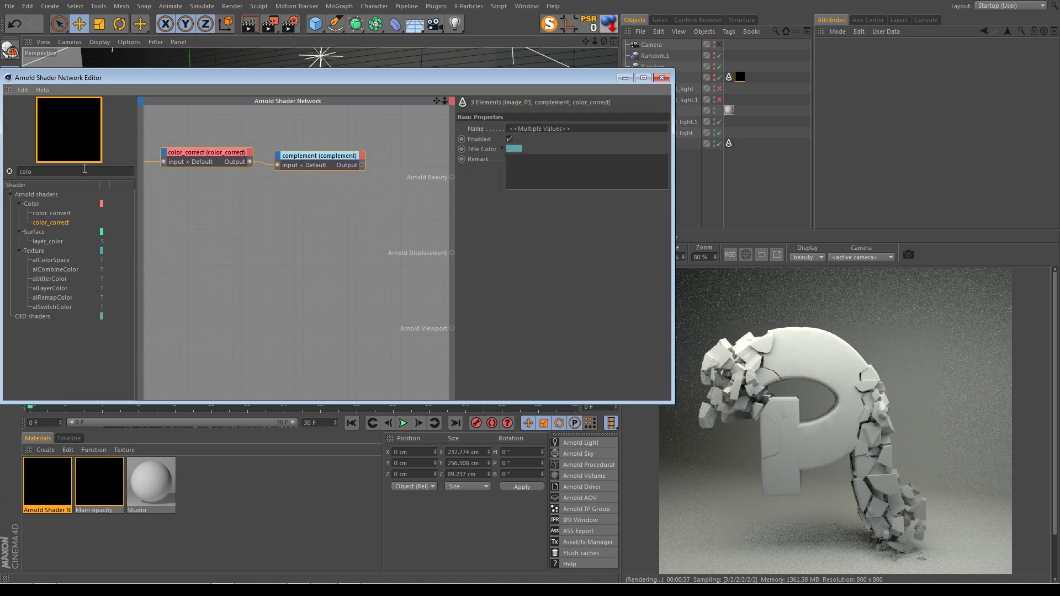
type("stan")
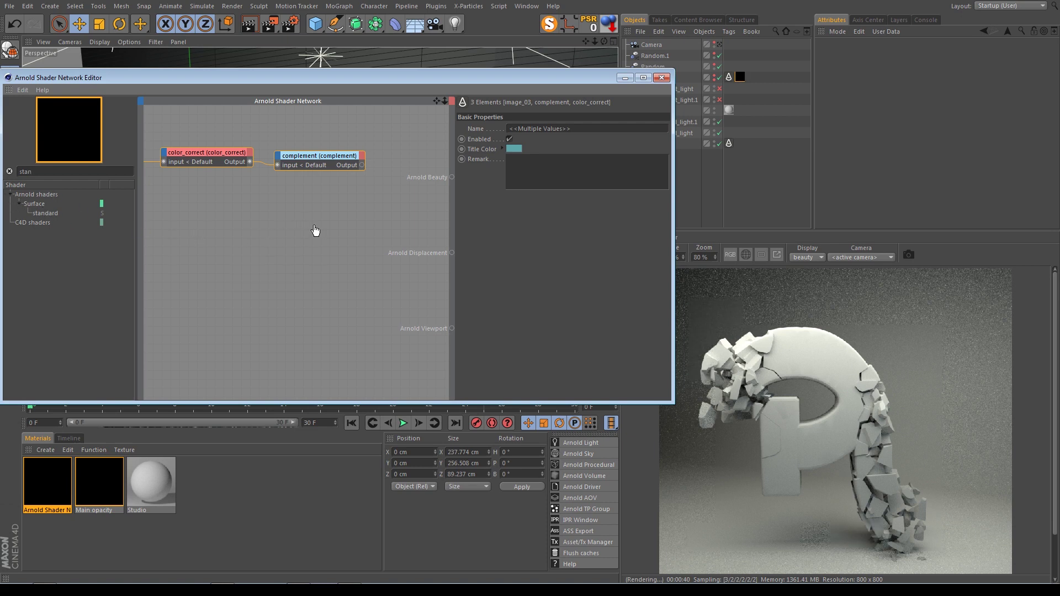
left_click_drag(315, 230, 314, 229)
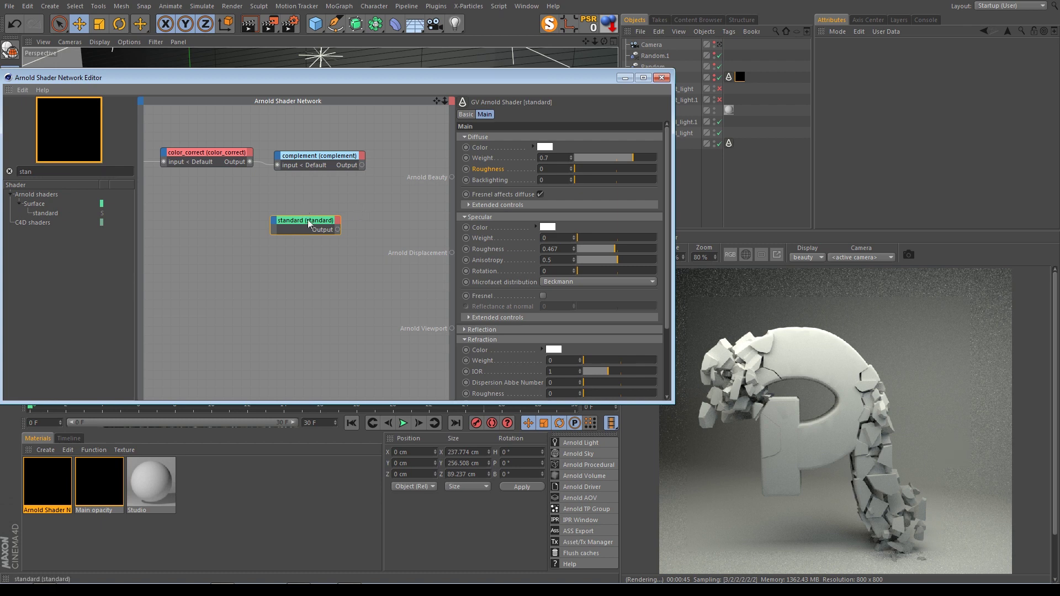
- Feed the standard shader into Arnold Beauty and add a utility shader with colour mode left as color
left_click_drag(306, 221, 452, 177)
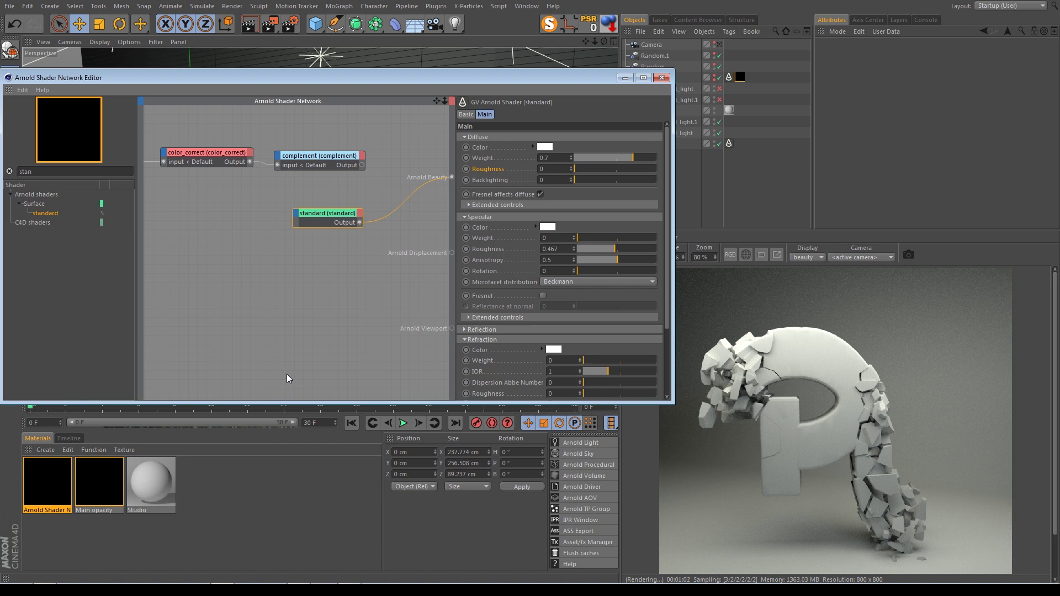
left_click_drag(317, 213, 318, 234)
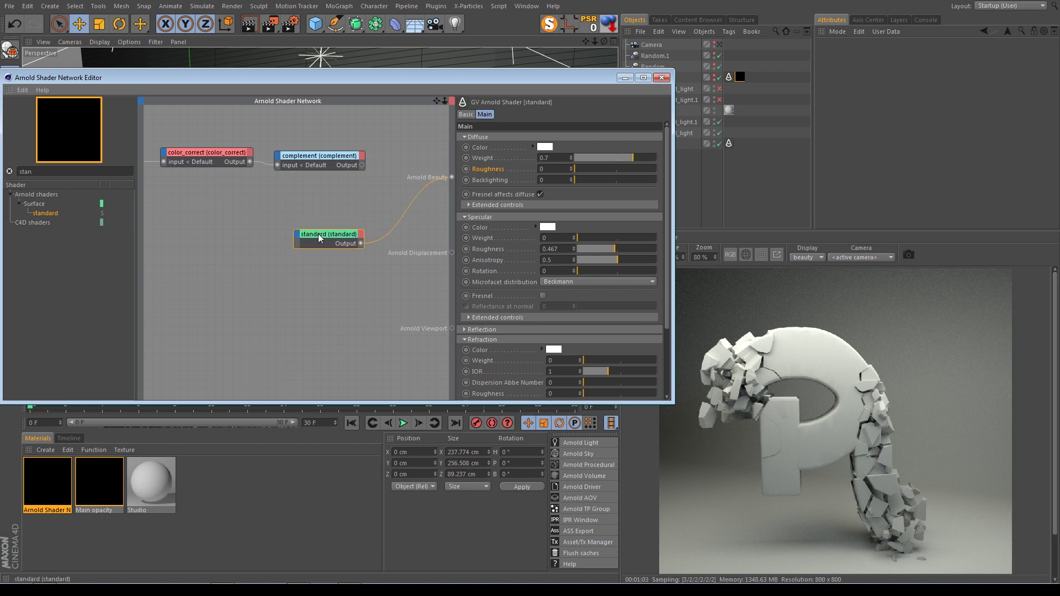
left_click_drag(94, 170, 3, 175)
type("ut")
type("i")
left_click_drag(41, 213, 225, 235)
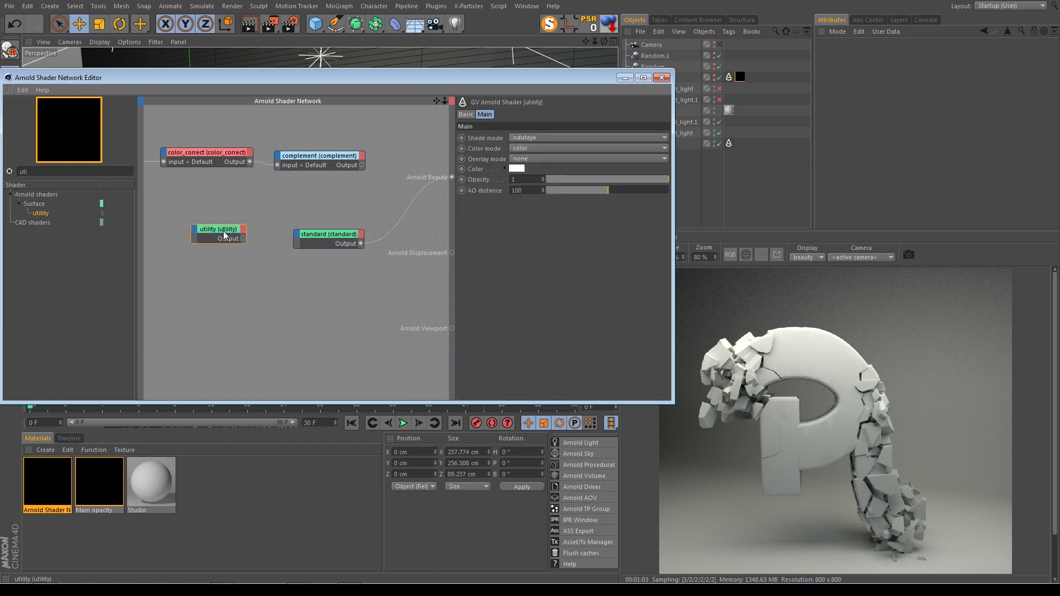
left_click(552, 148)
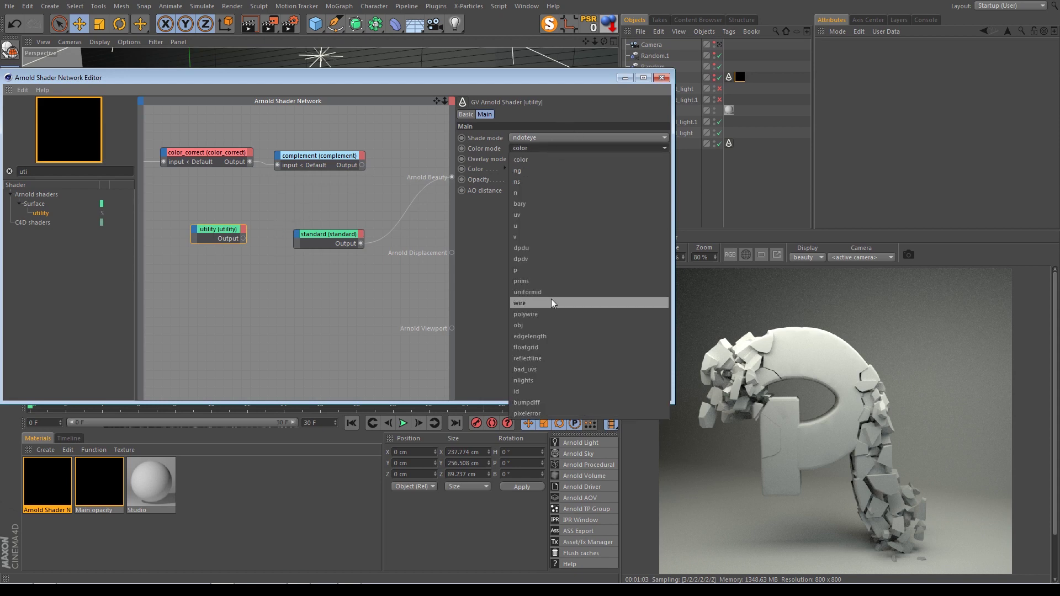
left_click(534, 147)
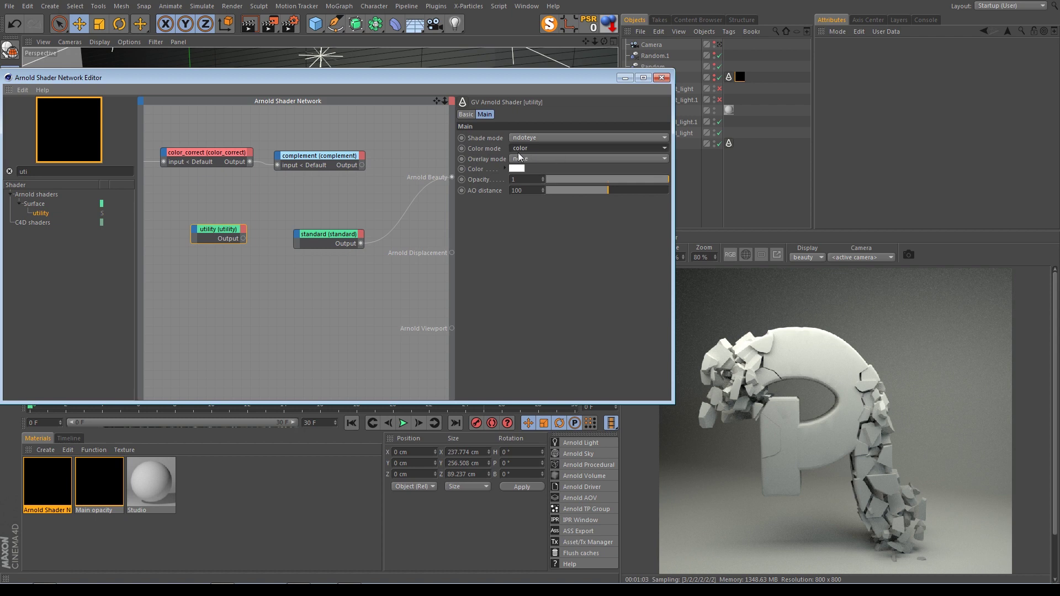
- Keep the utility shade mode as ndoteye, set overlay mode to wire, and drag its output onto the standard node
left_click(534, 158)
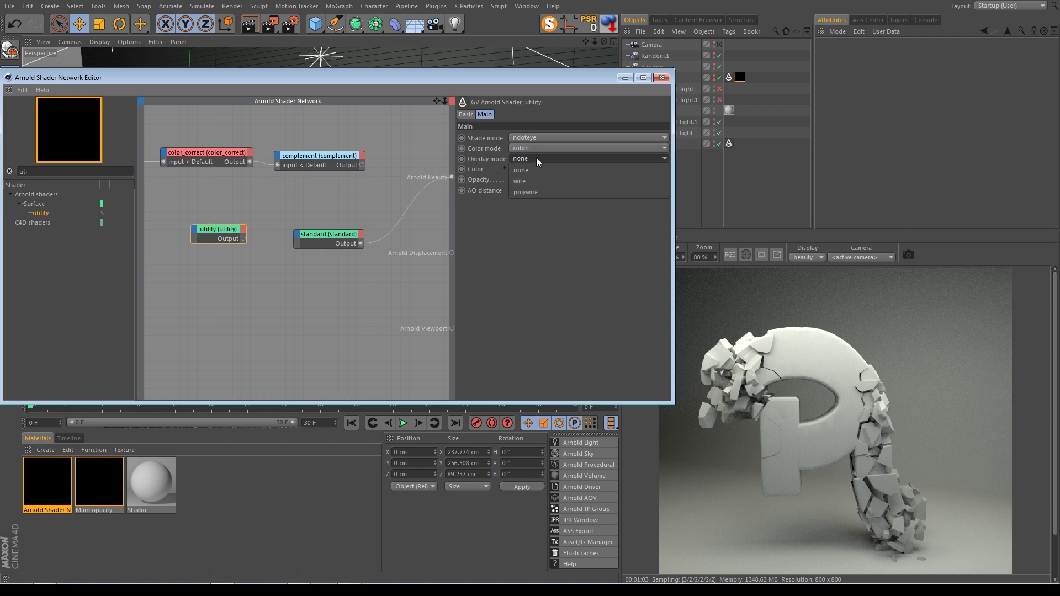
left_click(536, 157)
left_click(536, 138)
left_click(536, 138)
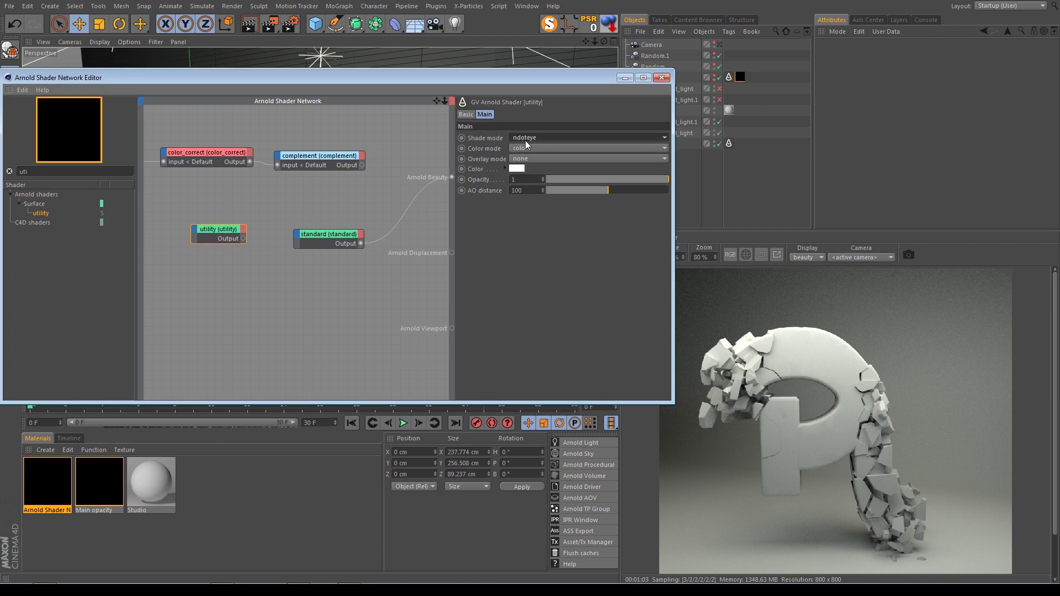
left_click(535, 159)
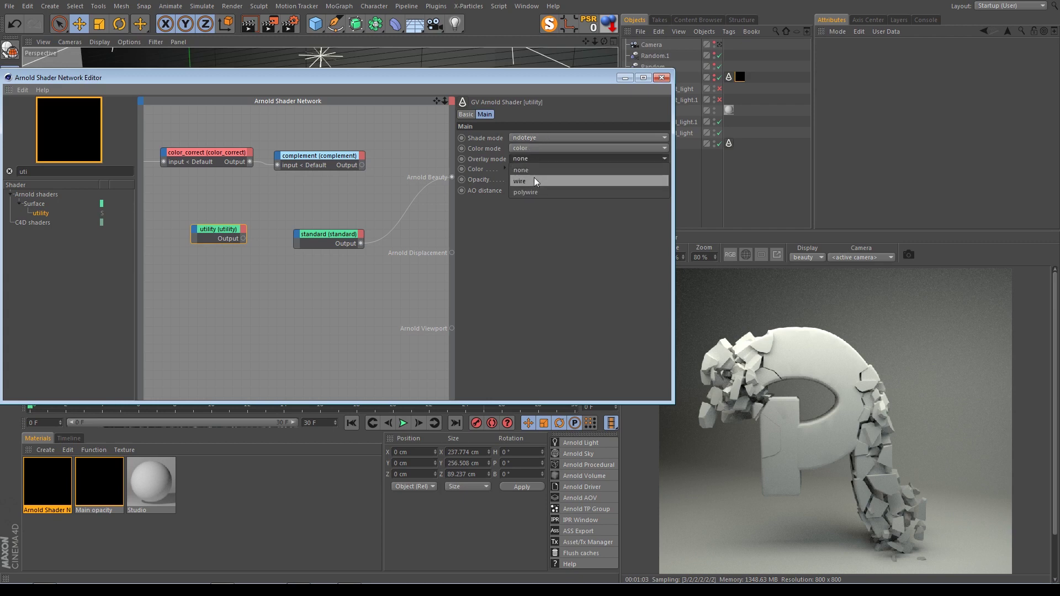
left_click(534, 177)
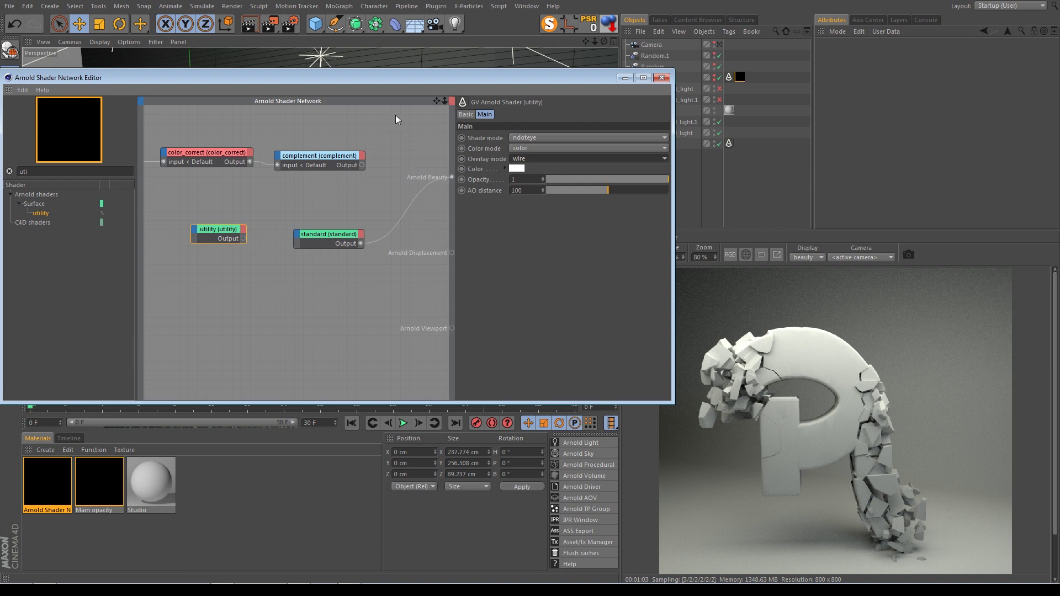
left_click_drag(243, 239, 341, 243)
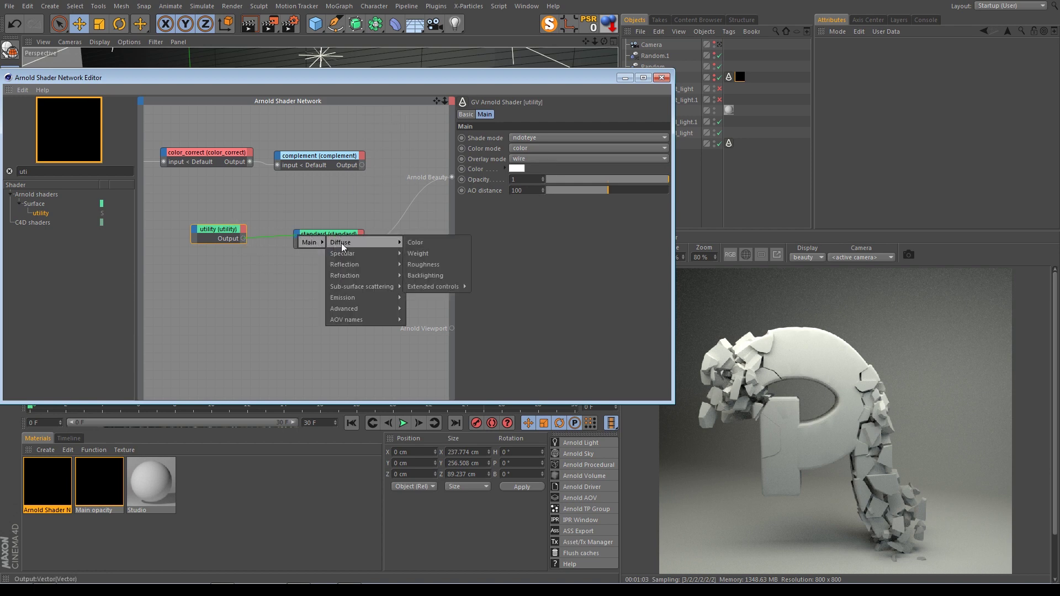
- Plug the utility into the standard shader's Diffuse Weight and apply the material to the Fracture object
left_click(409, 253)
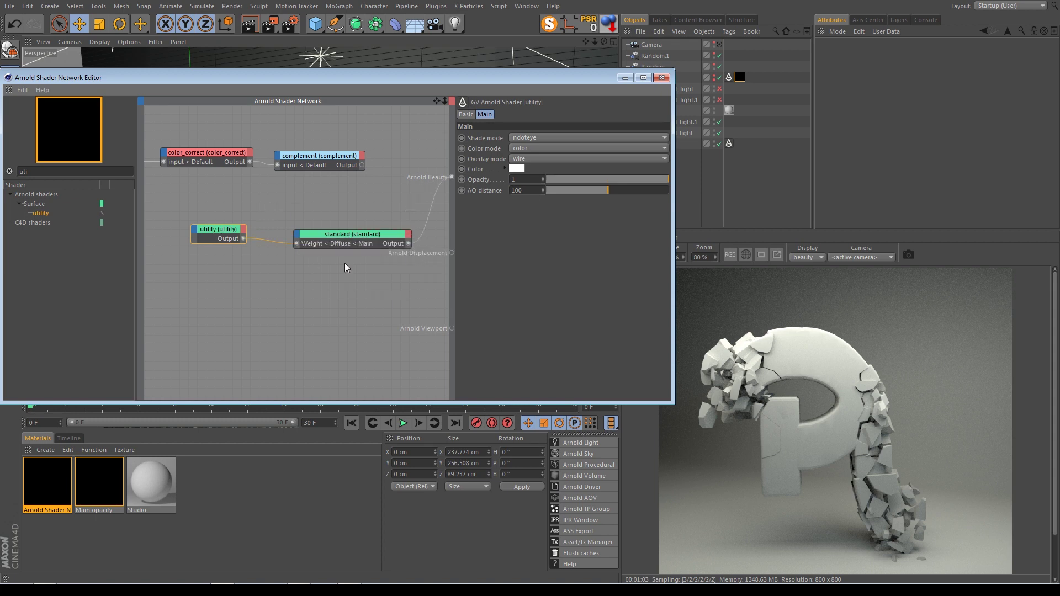
left_click_drag(101, 138, 680, 144)
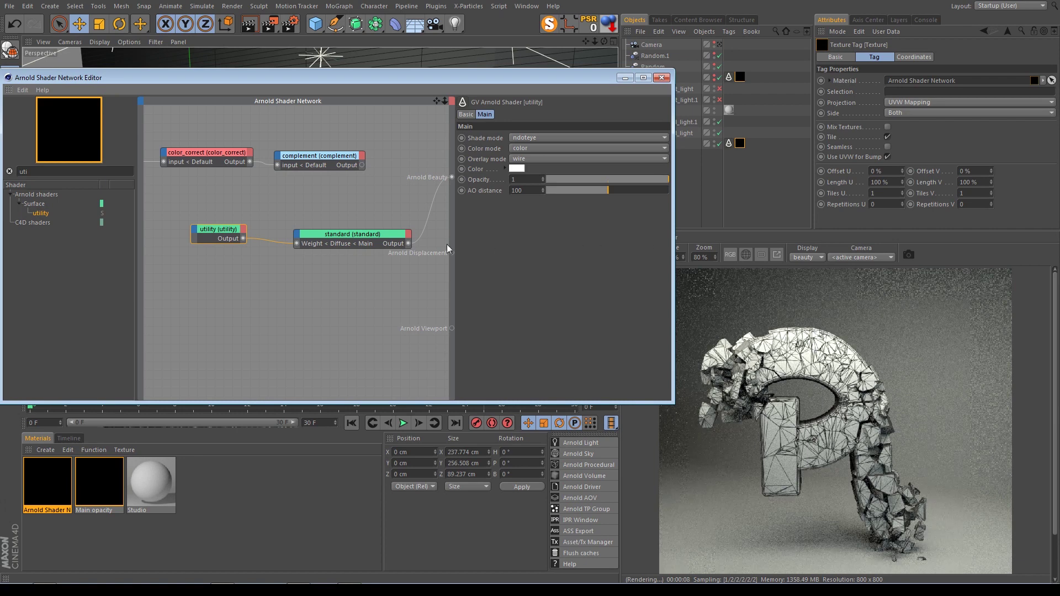
left_click_drag(346, 211, 221, 263)
left_click_drag(343, 234, 325, 241)
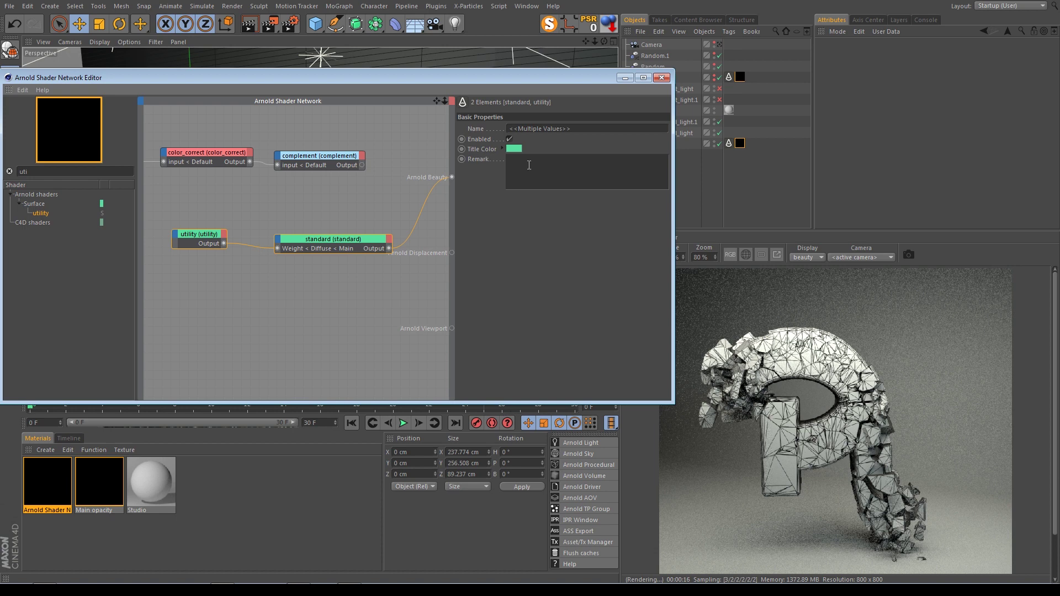
- Drag the standard shader's specular weight to 0.46 and specular roughness to 0.7
left_click(212, 234, "ctrl")
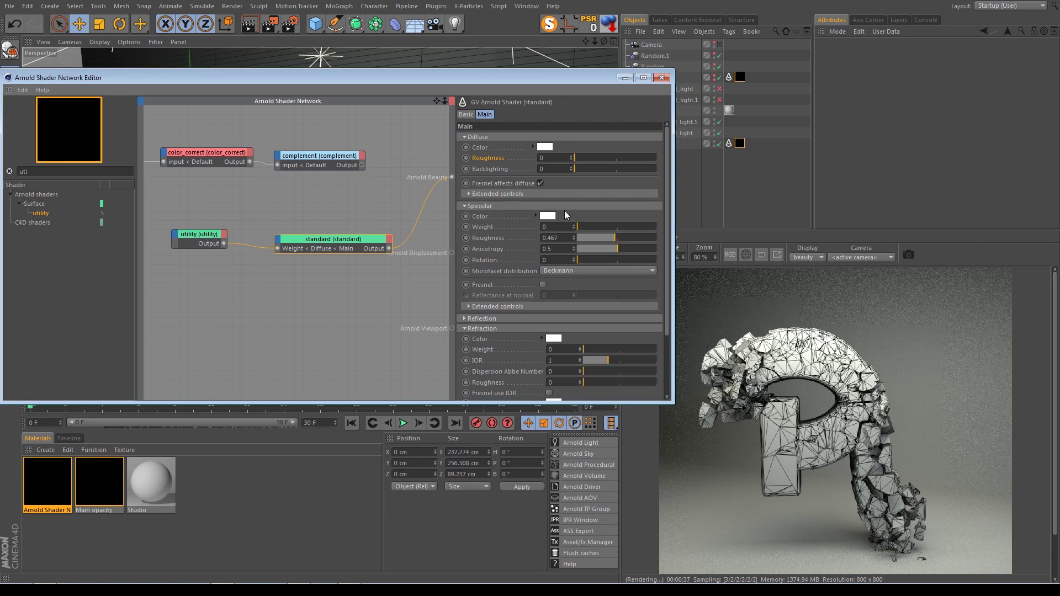
mouse_move(572, 231)
left_mouse_down()
mouse_move(611, 230)
mouse_move(599, 230)
left_mouse_up()
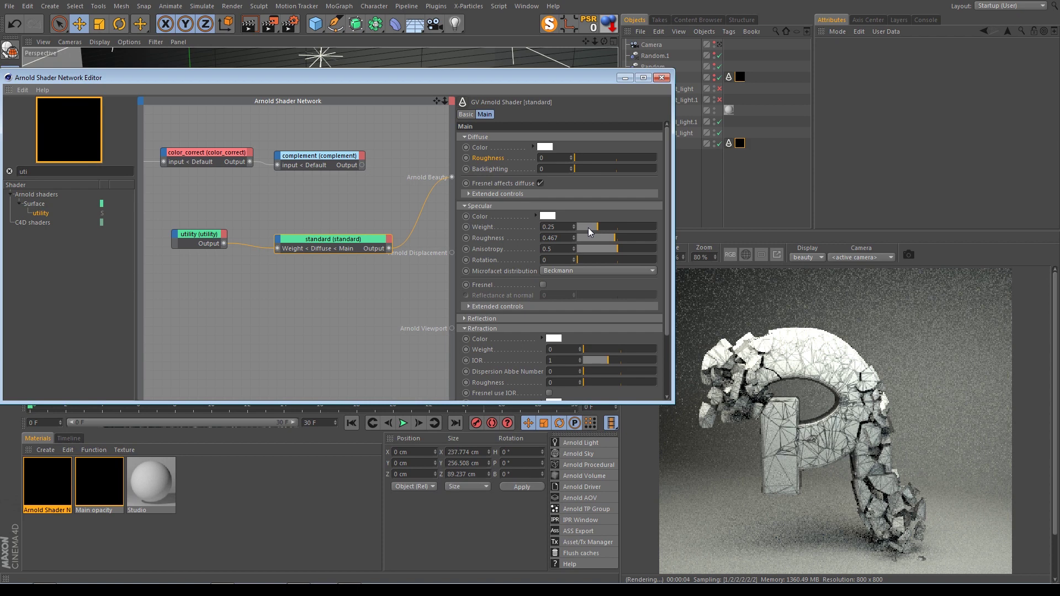
left_click_drag(588, 227, 614, 227)
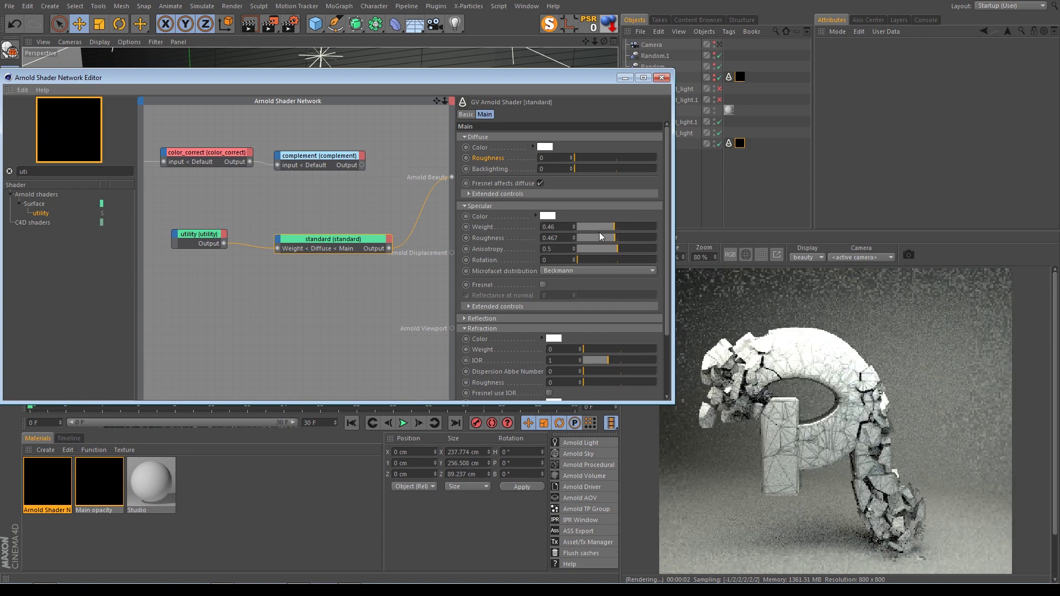
left_click_drag(613, 236, 632, 236)
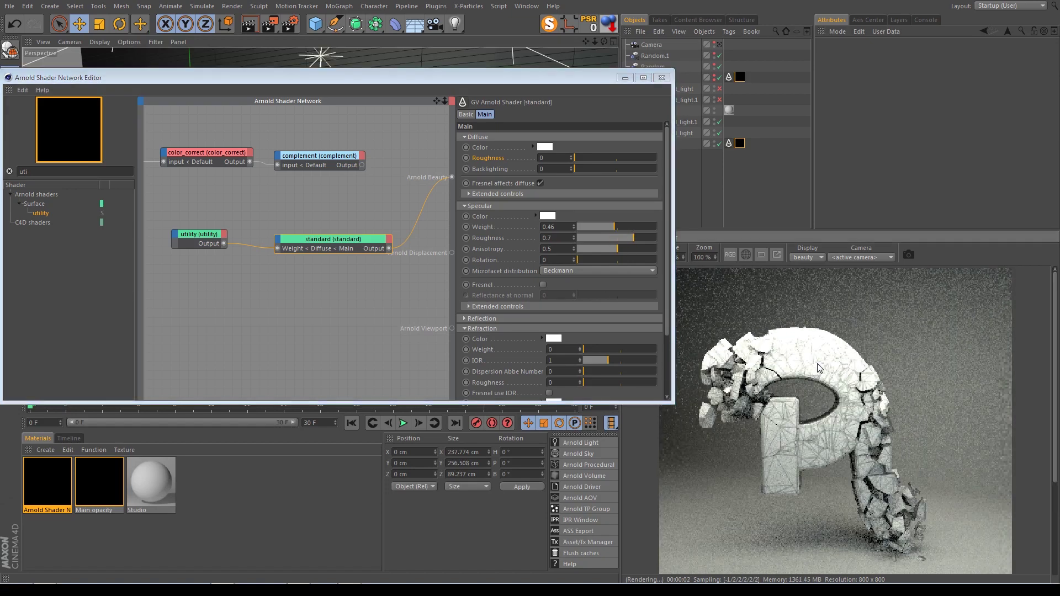
scroll(801, 358, "up", 5)
scroll(778, 350, "down", 4)
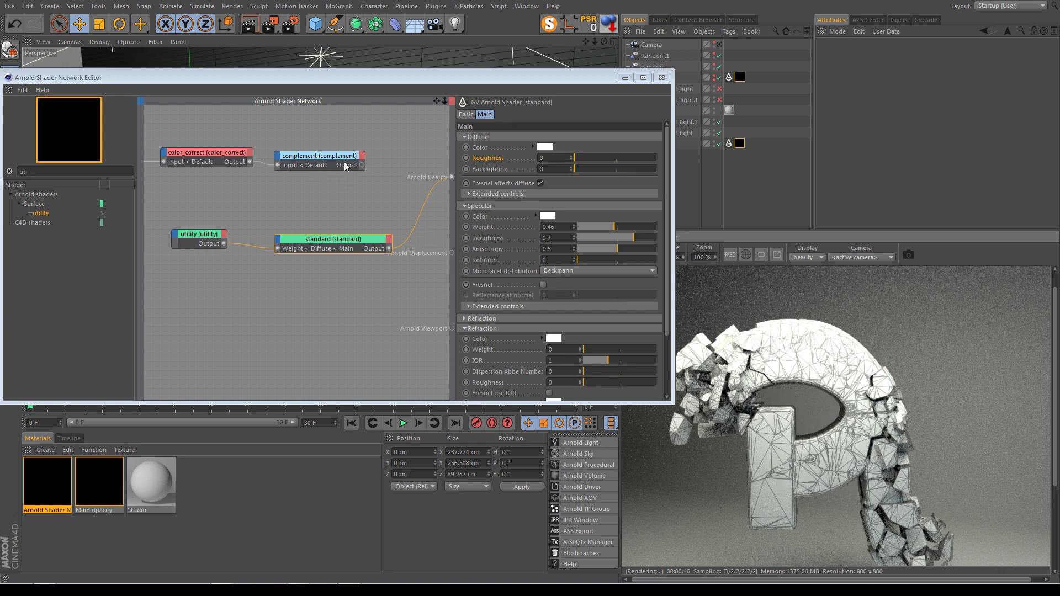
- Wire the complement output into the standard shader's refraction opacity and unhide the original Fracture object
left_click_drag(361, 165, 280, 243)
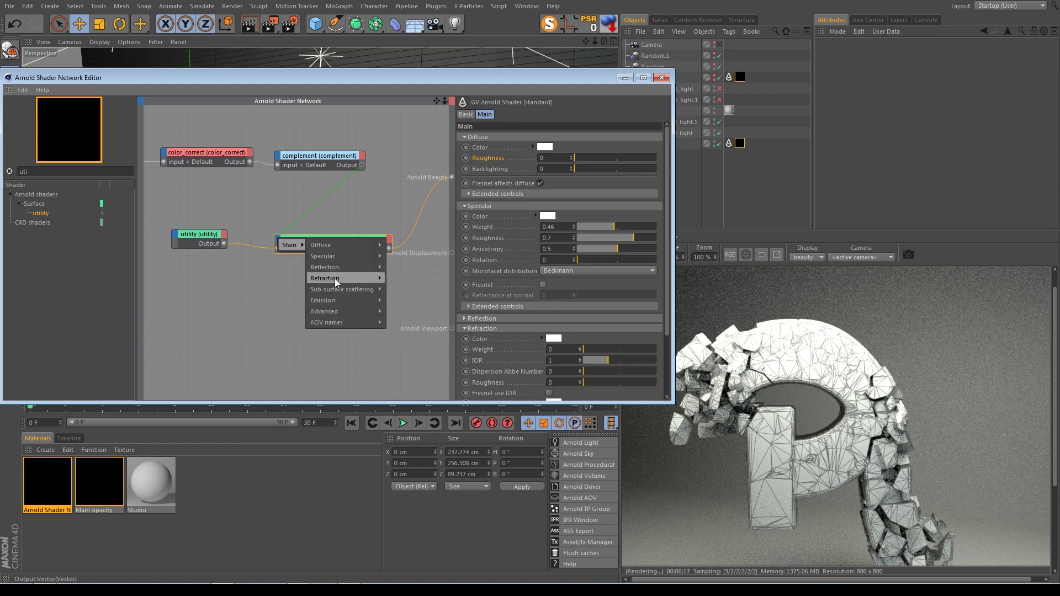
mouse_move(324, 278)
left_click(429, 345)
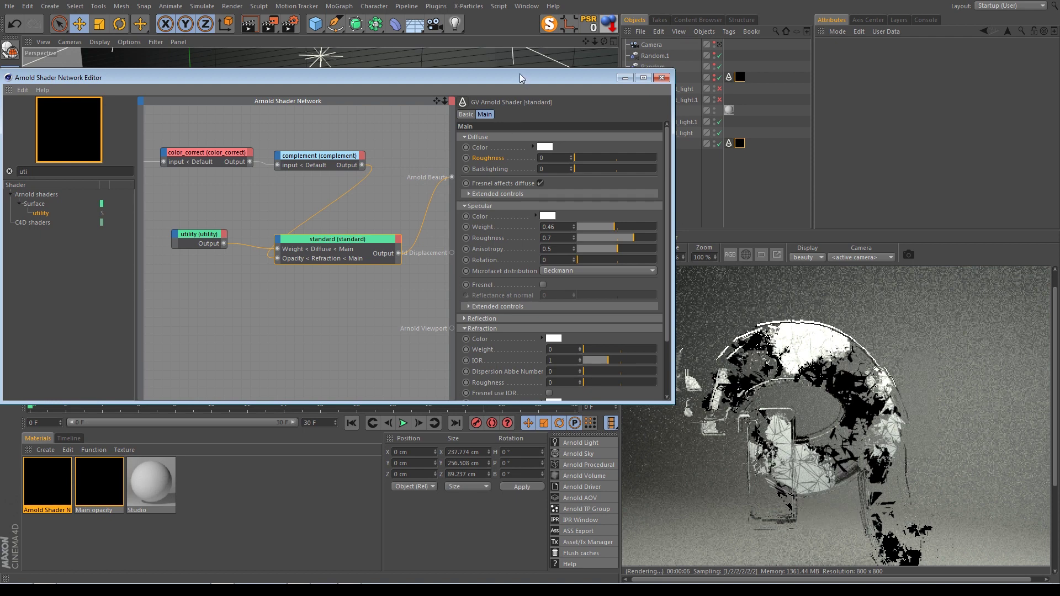
left_click_drag(519, 74, 439, 74)
left_click(714, 80)
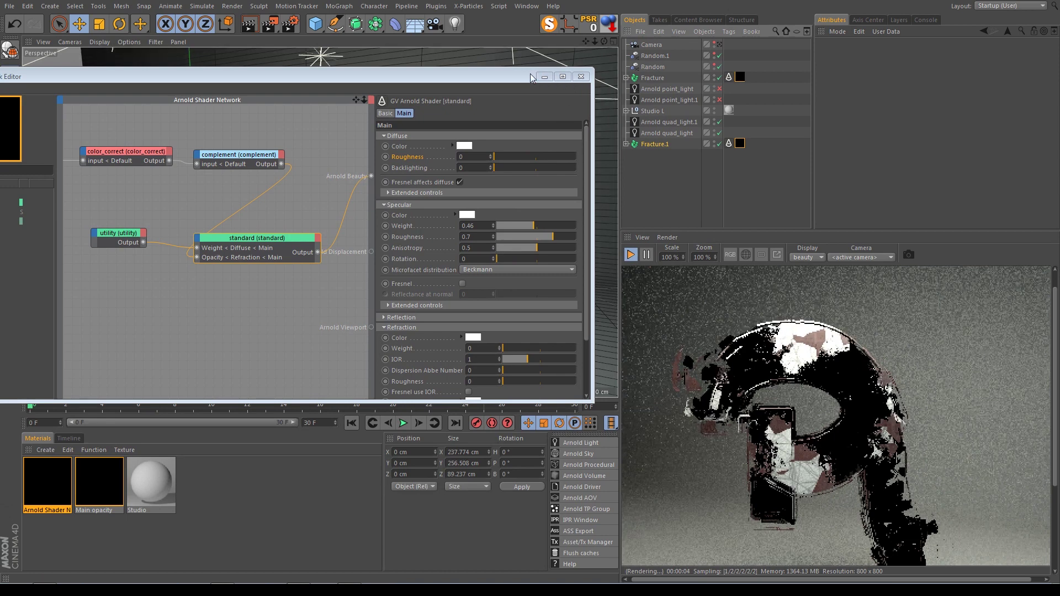
- Re-enable Arnold point_light and point_light.1 for rendering
left_click_drag(529, 74, 497, 105)
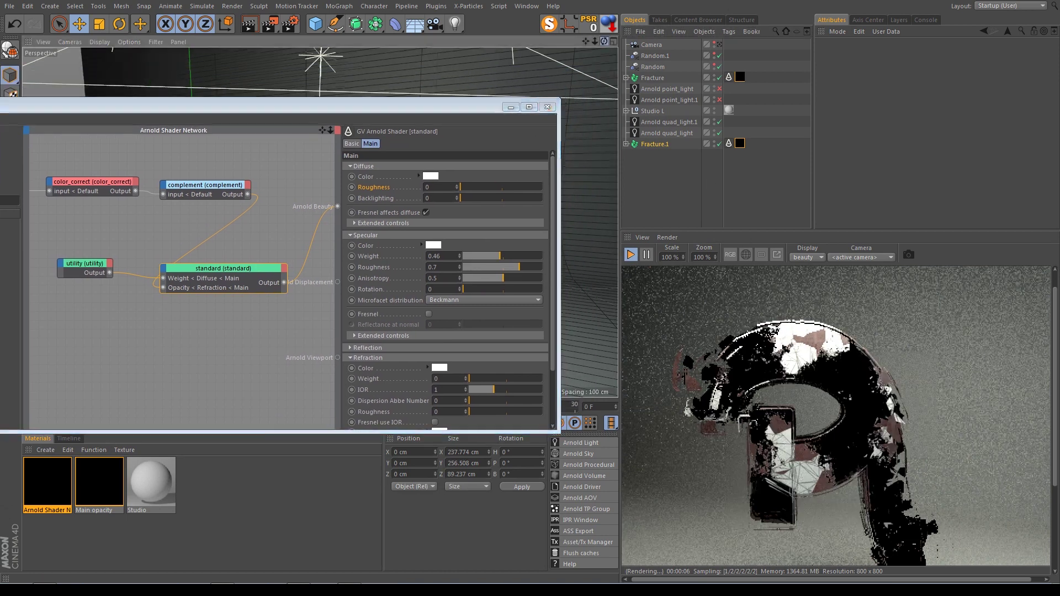
mouse_move(793, 446)
left_mouse_down("alt")
mouse_move(690, 409)
mouse_move(717, 409)
left_mouse_up("alt")
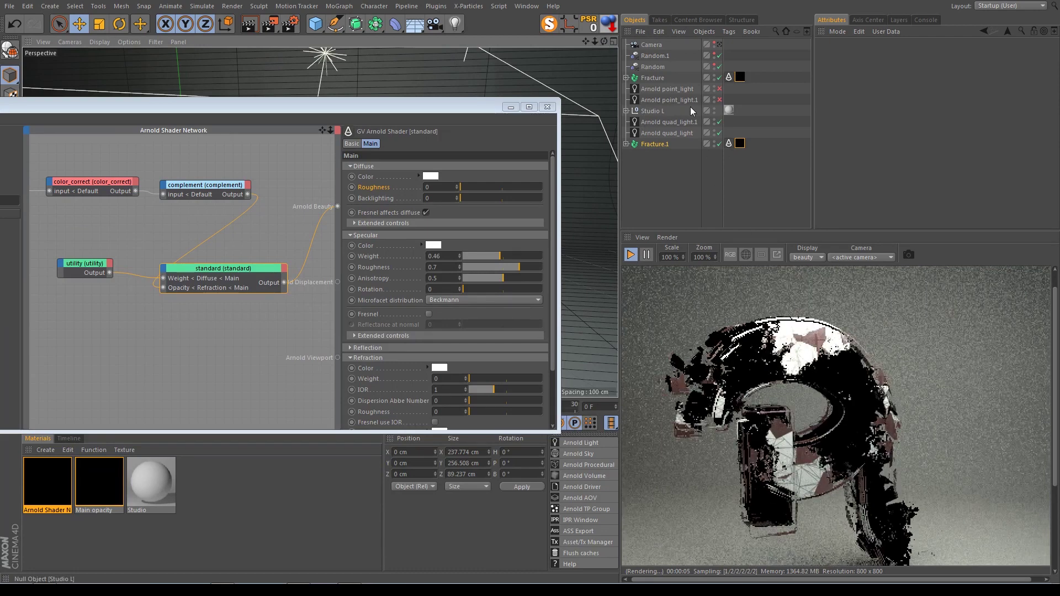
left_click(719, 100)
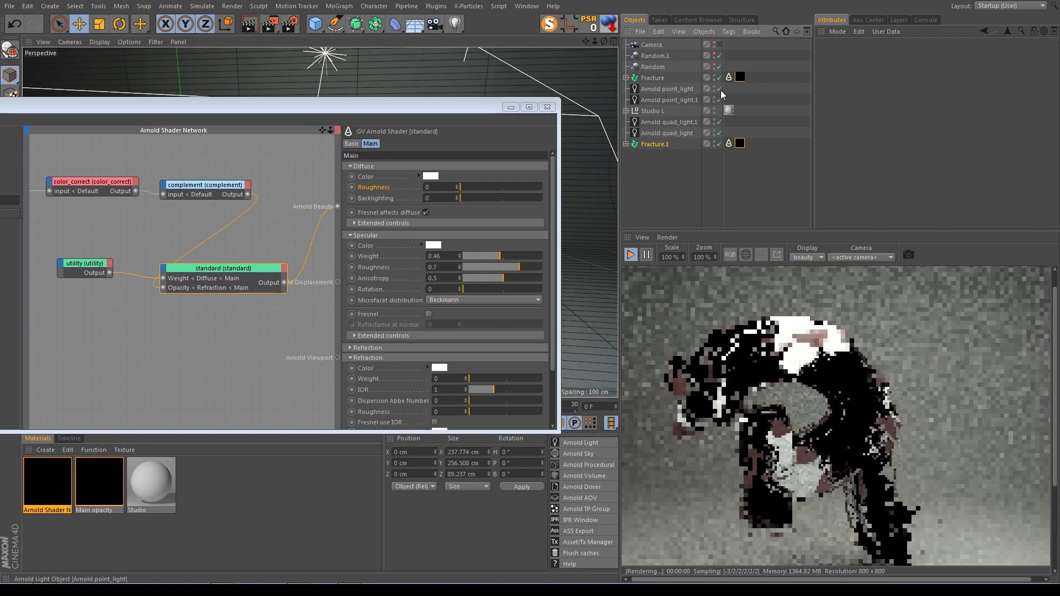
left_click(719, 88)
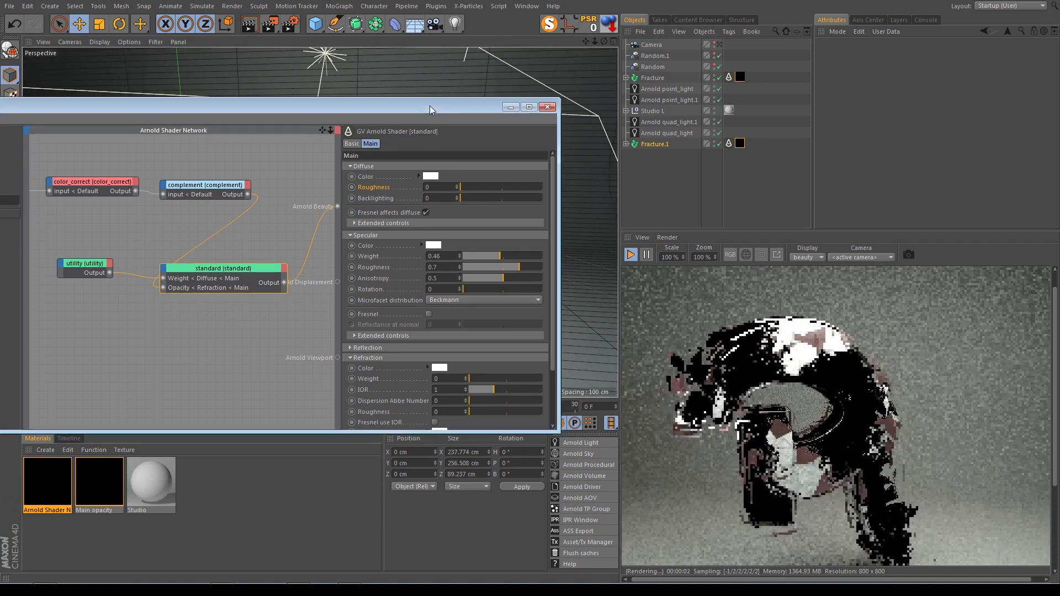
- Shift the complement and color_correct nodes left in the shader network
left_click_drag(429, 105, 469, 60)
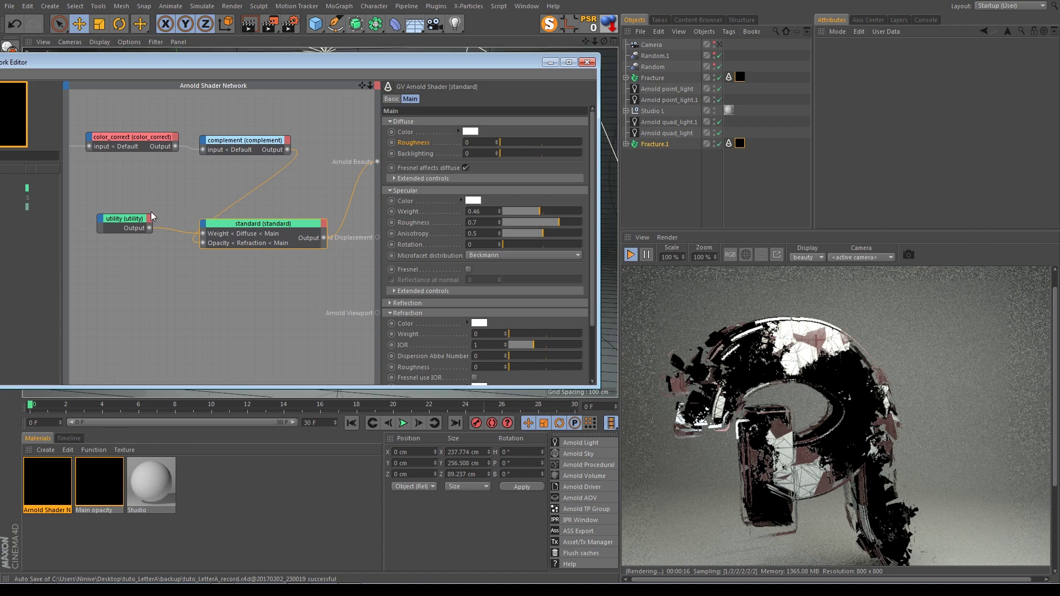
left_click_drag(285, 123, 78, 179)
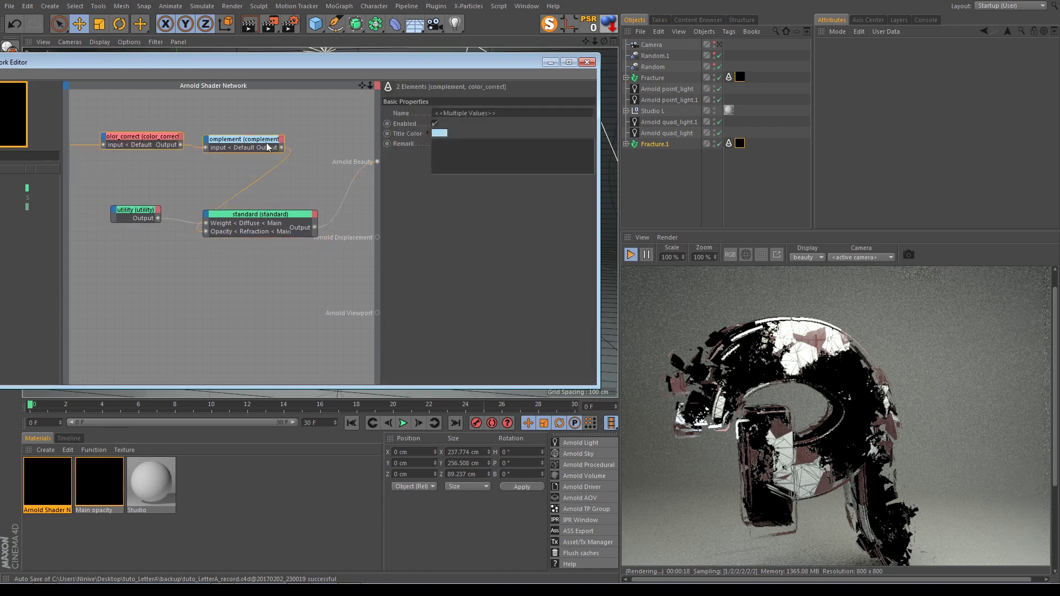
left_click_drag(267, 146, 246, 145)
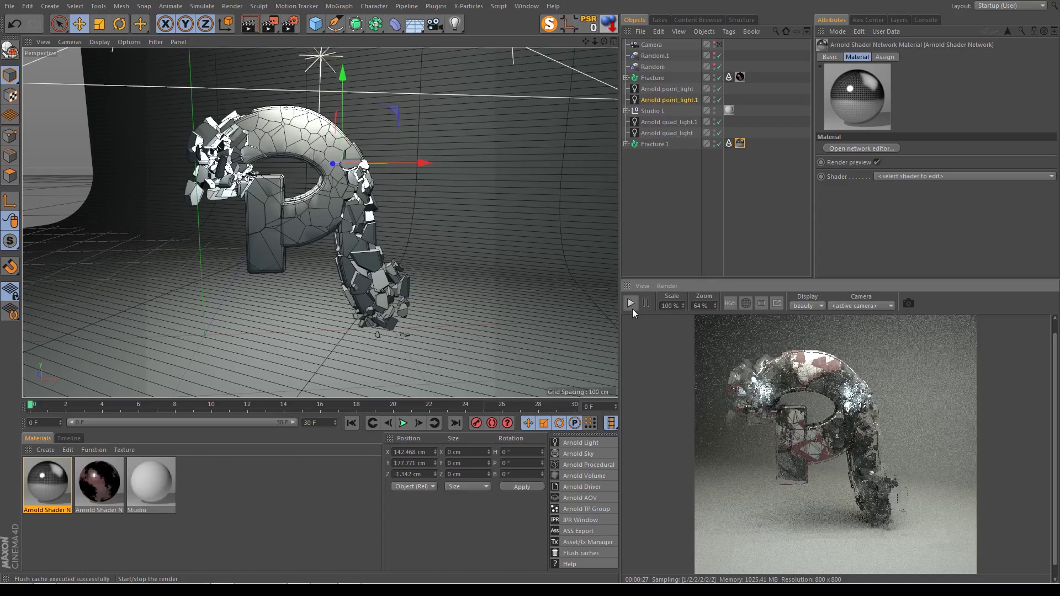
- Open the material's shader network and select the color_correct node
double_click(38, 485)
left_click(273, 101)
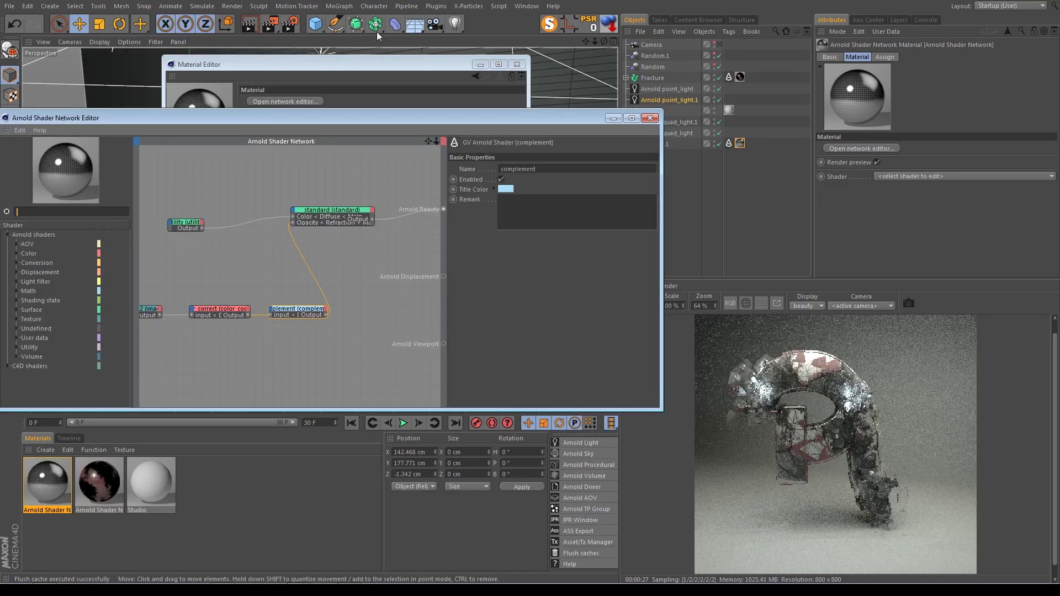
left_click_drag(362, 145, 143, 346)
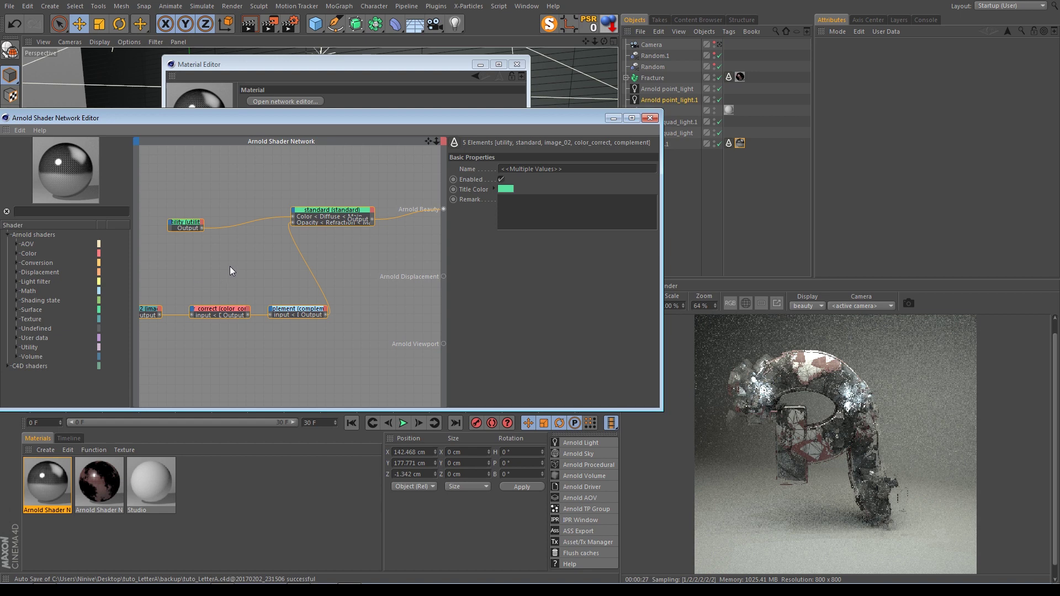
left_click(215, 313)
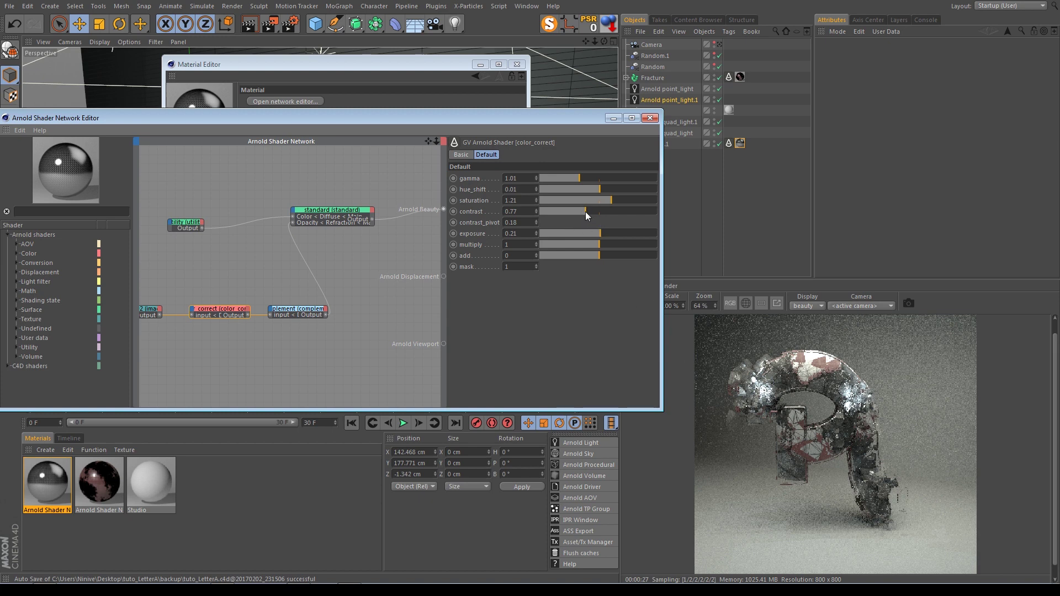
- Try different color_correct contrast values, settling at 0.77
left_click_drag(594, 211, 598, 211)
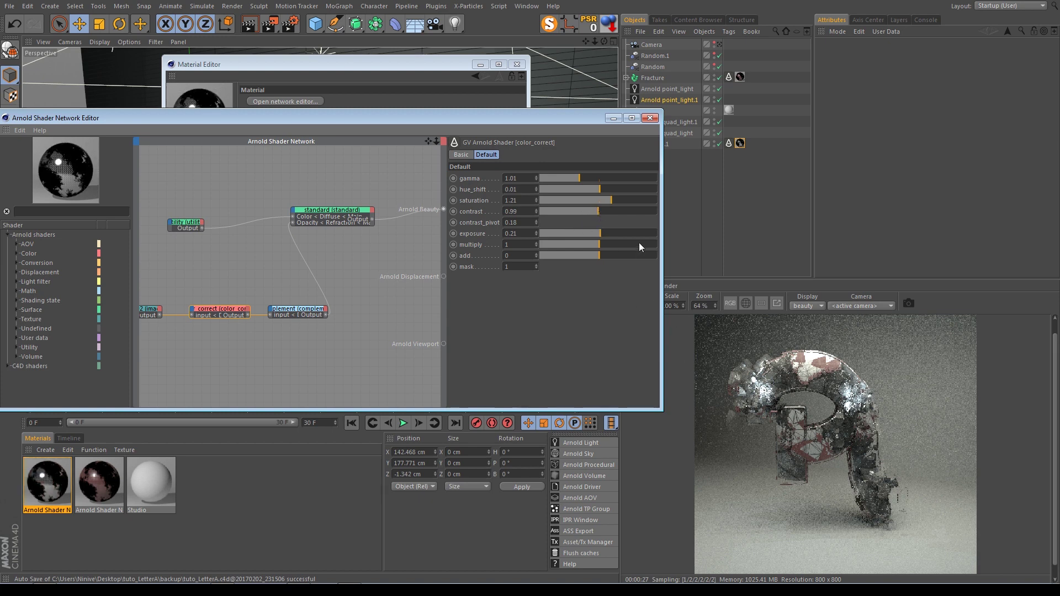
left_click_drag(662, 252, 632, 252)
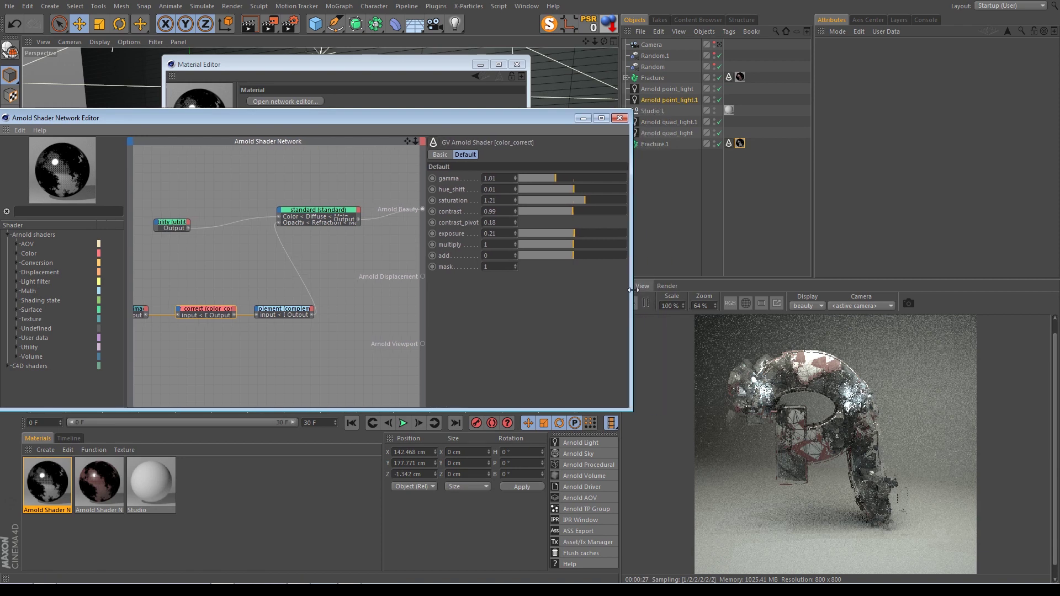
left_click_drag(632, 290, 616, 291)
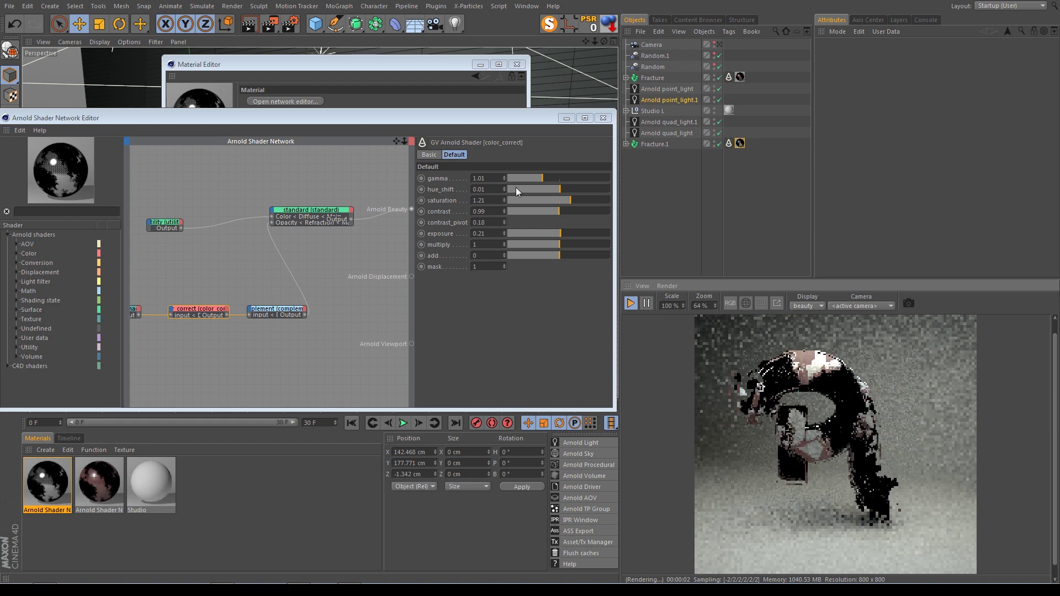
left_click_drag(559, 213, 548, 215)
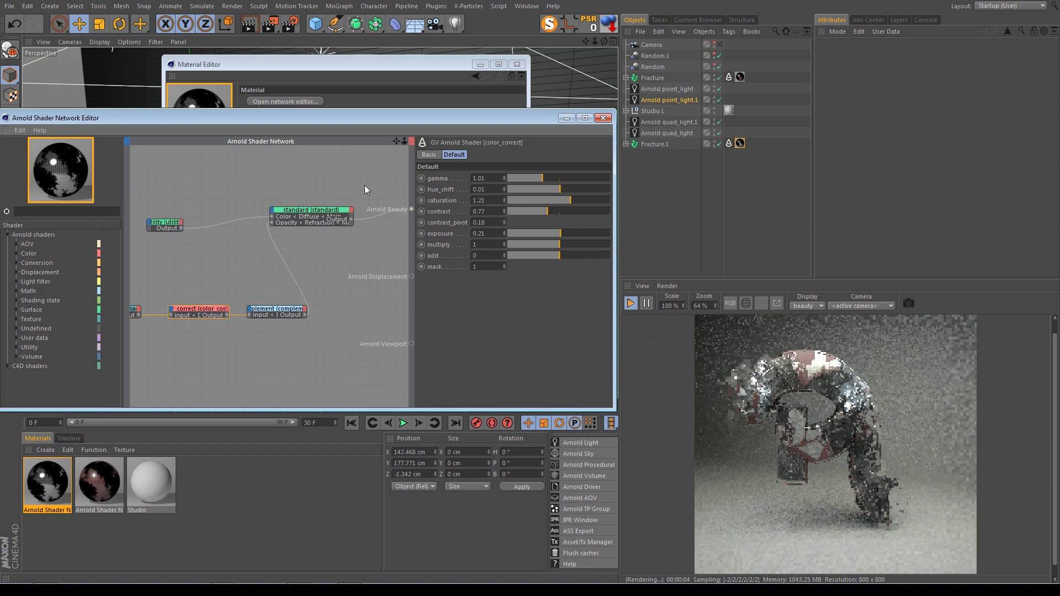
- Nudge the utility node up and right, then close the shader network
left_click_drag(350, 118, 376, 108)
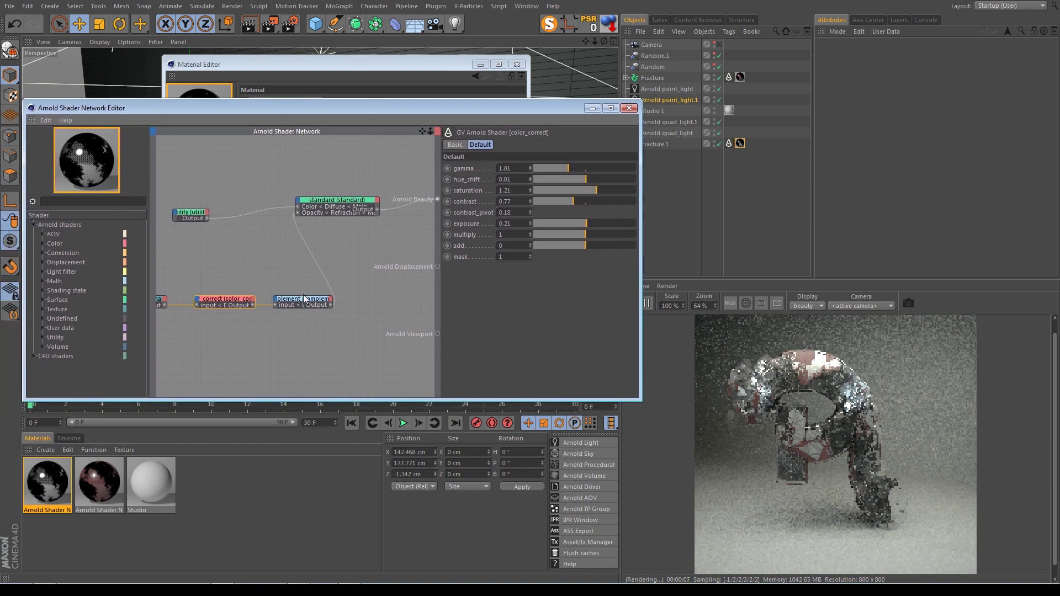
left_click_drag(190, 212, 200, 204)
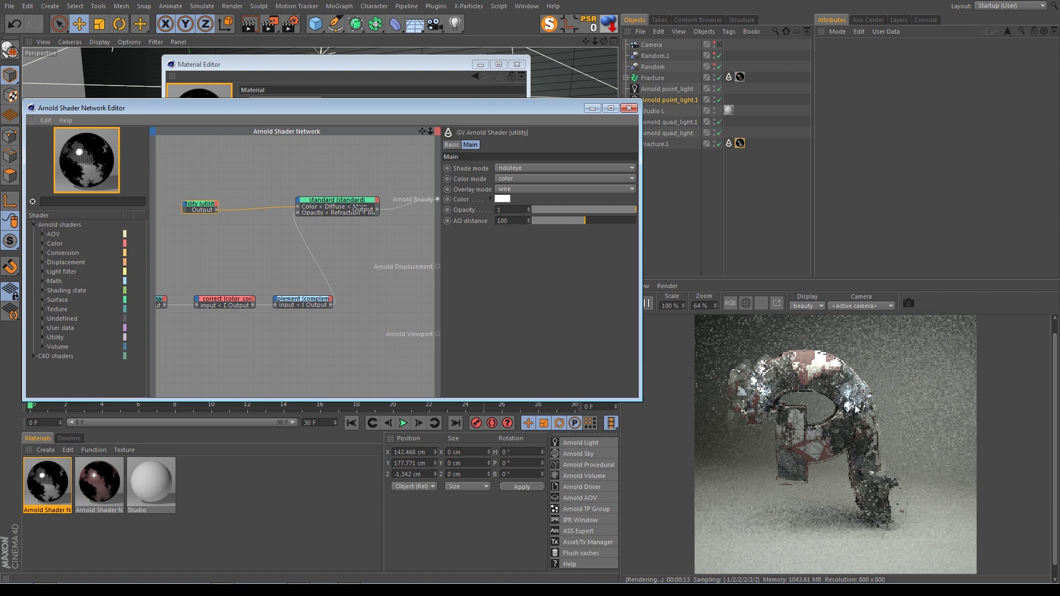
left_click(629, 108)
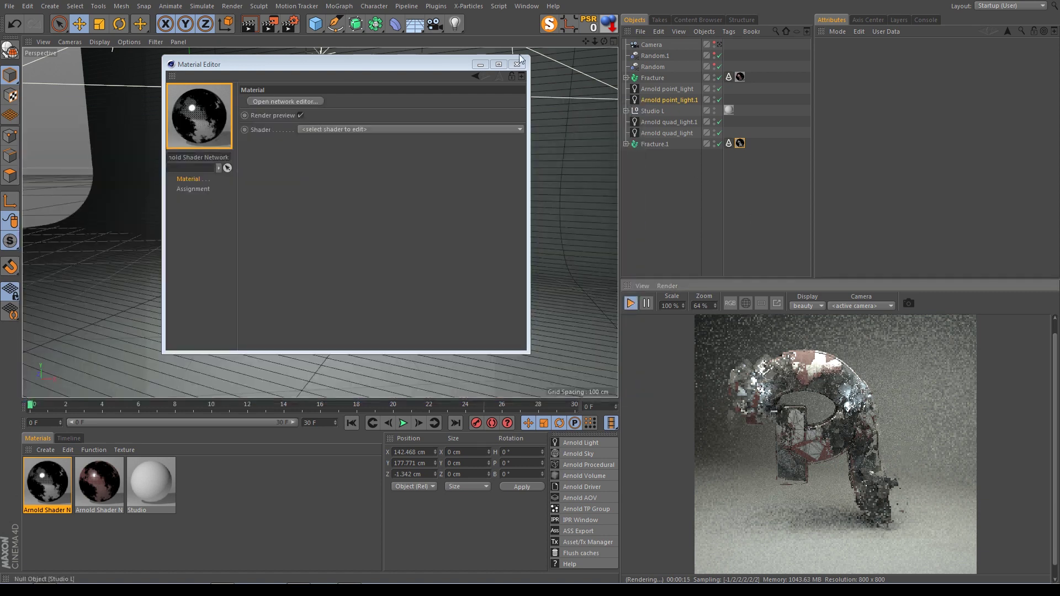
left_click_drag(519, 60, 480, 81)
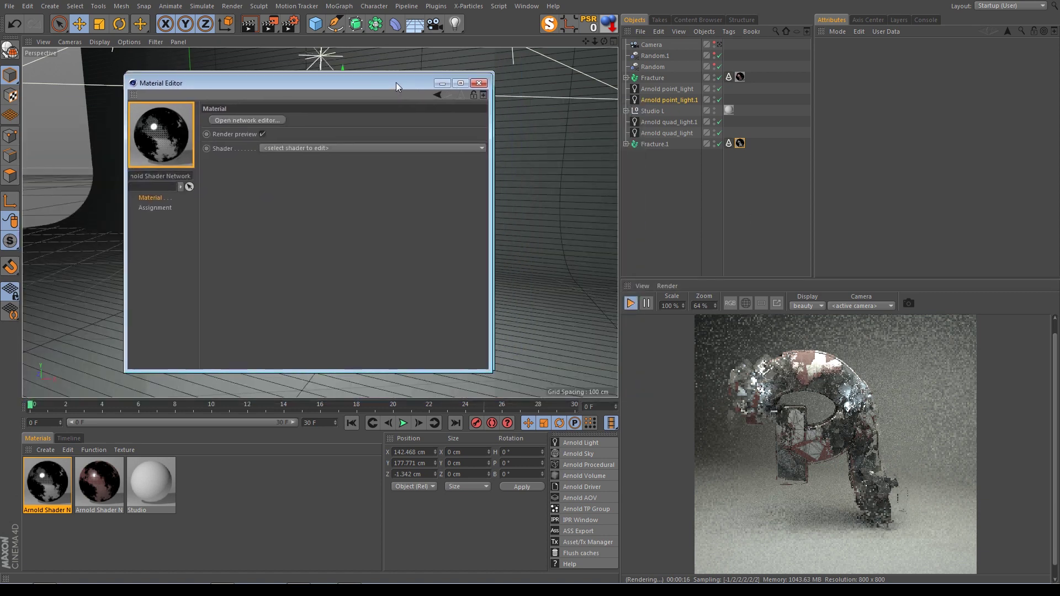
- Close the Material Editor and switch off both Arnold point lights
left_click(478, 85)
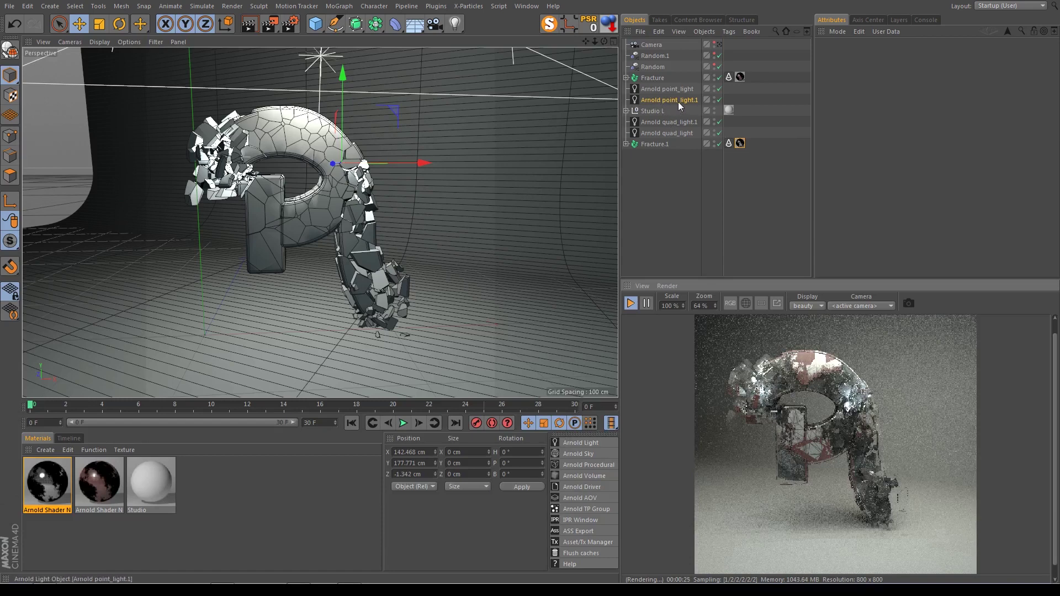
left_click(718, 99)
left_click(718, 88)
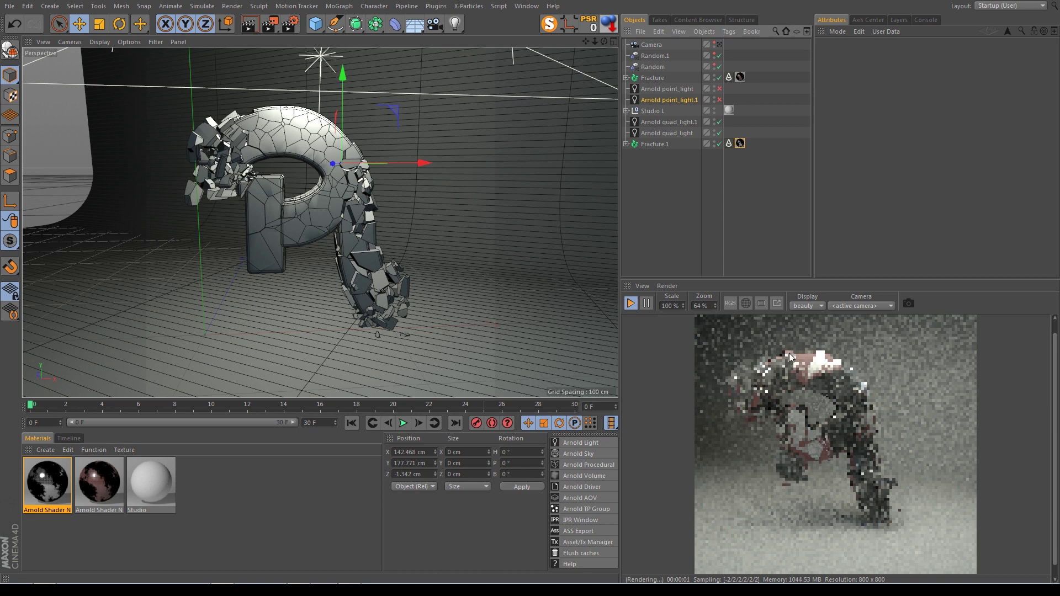
- Turn both Arnold point lights back on and select point_light.1
left_click(718, 88)
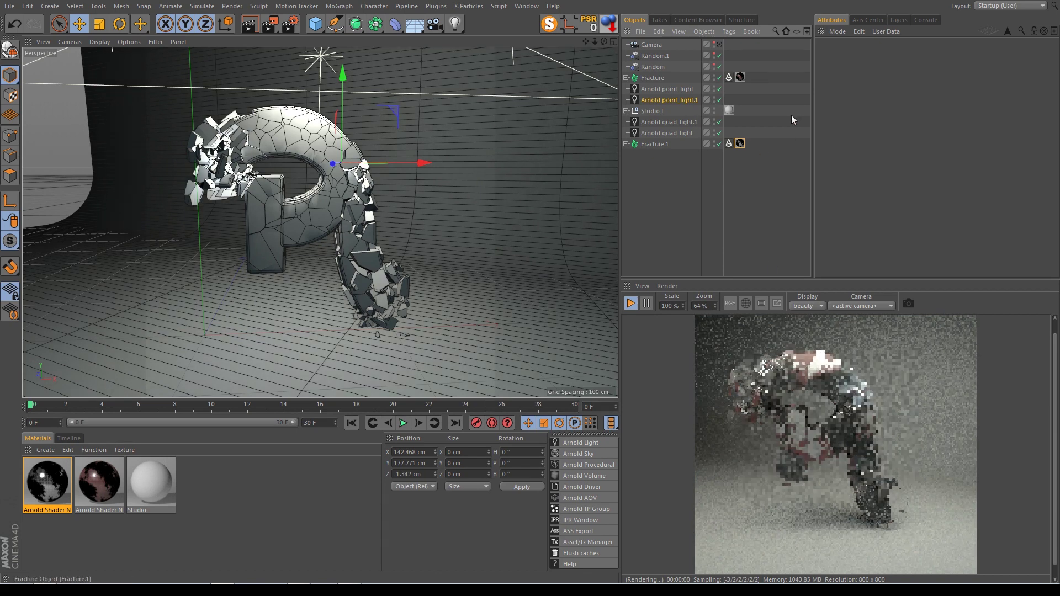
left_click(671, 88)
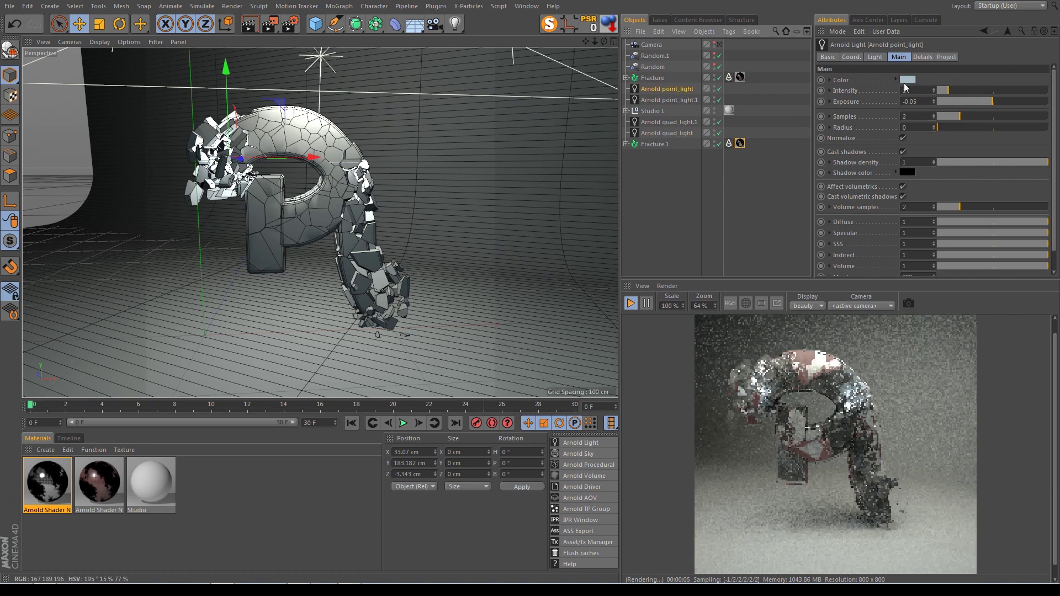
left_click(687, 102)
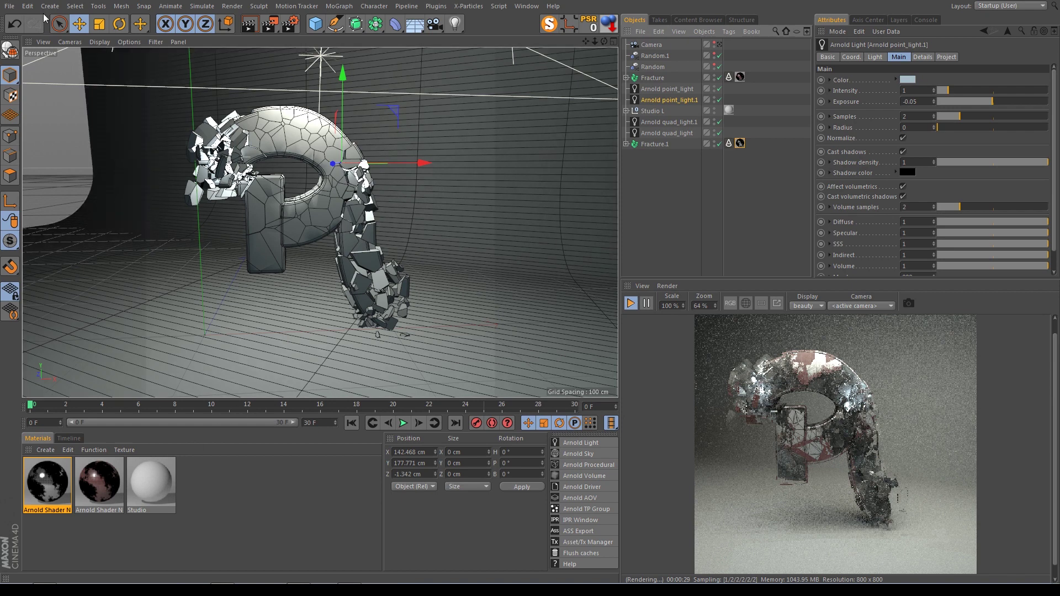
left_click(9, 6)
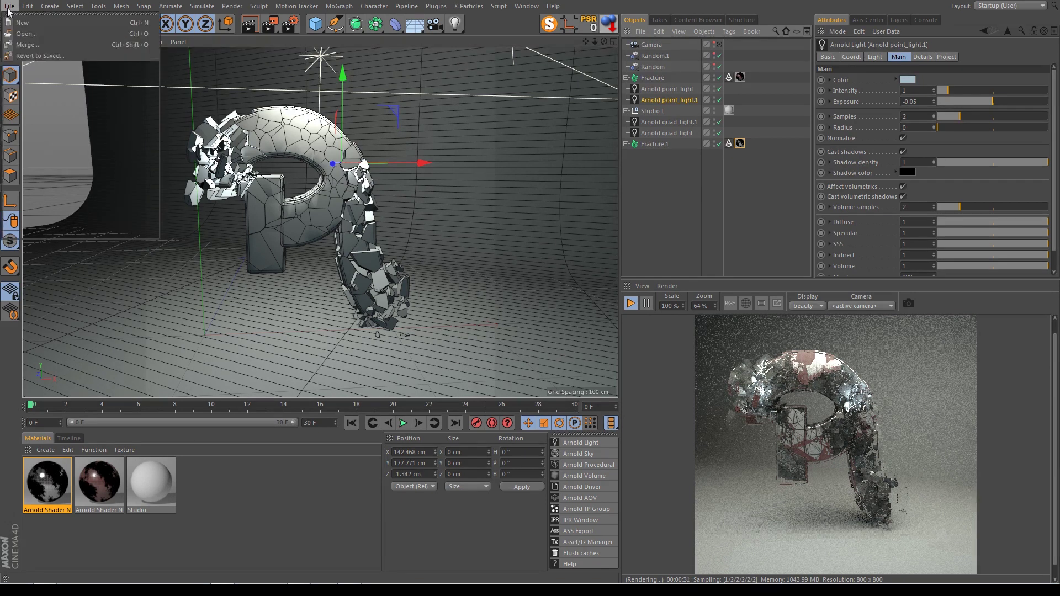
- Add an Arnold atmospheric_scattering volume material
key("Escape")
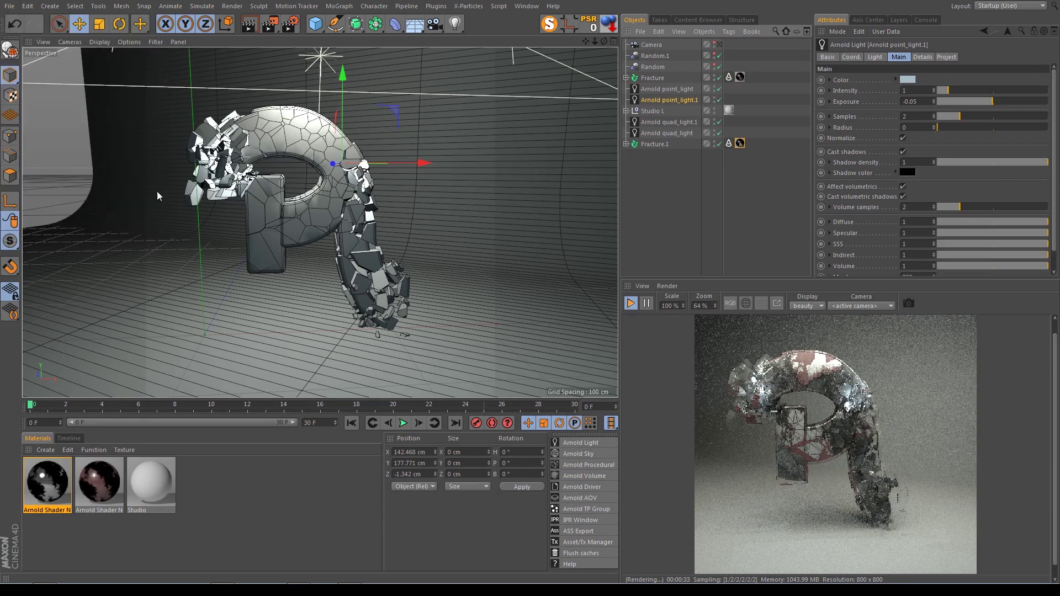
left_click(244, 525)
left_click(45, 450)
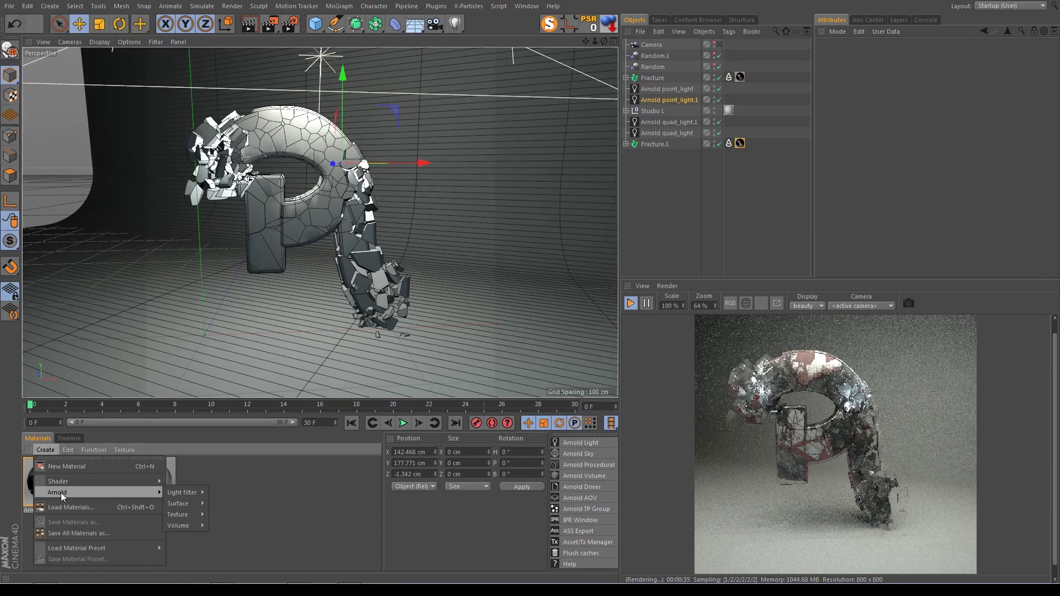
mouse_move(58, 491)
mouse_move(240, 529)
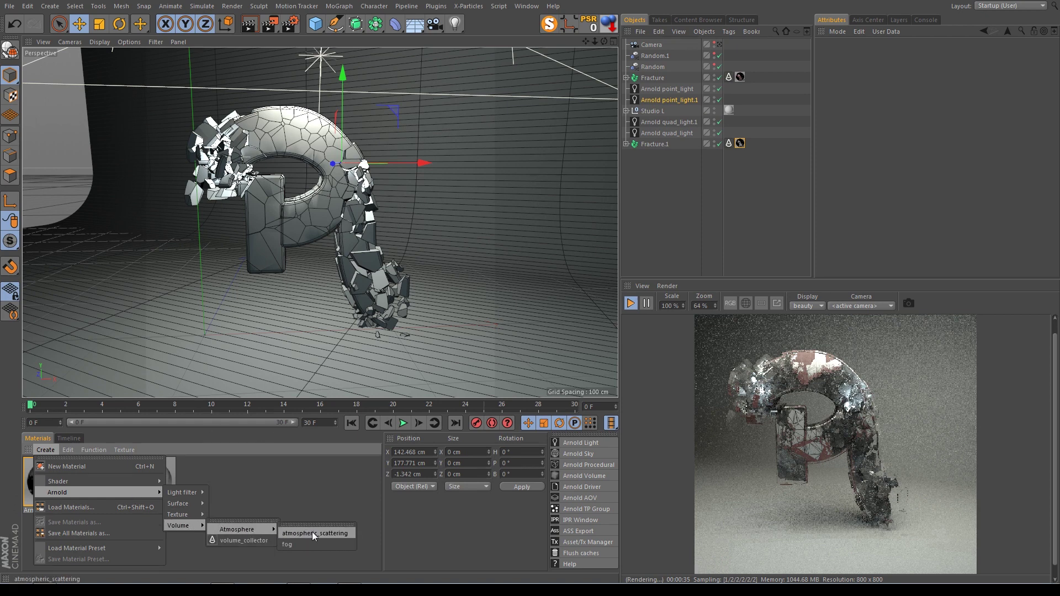
left_click(312, 532)
- Give atmospheric_scattering a pale pink colour and density 0.25, then open Render Settings
double_click(60, 495)
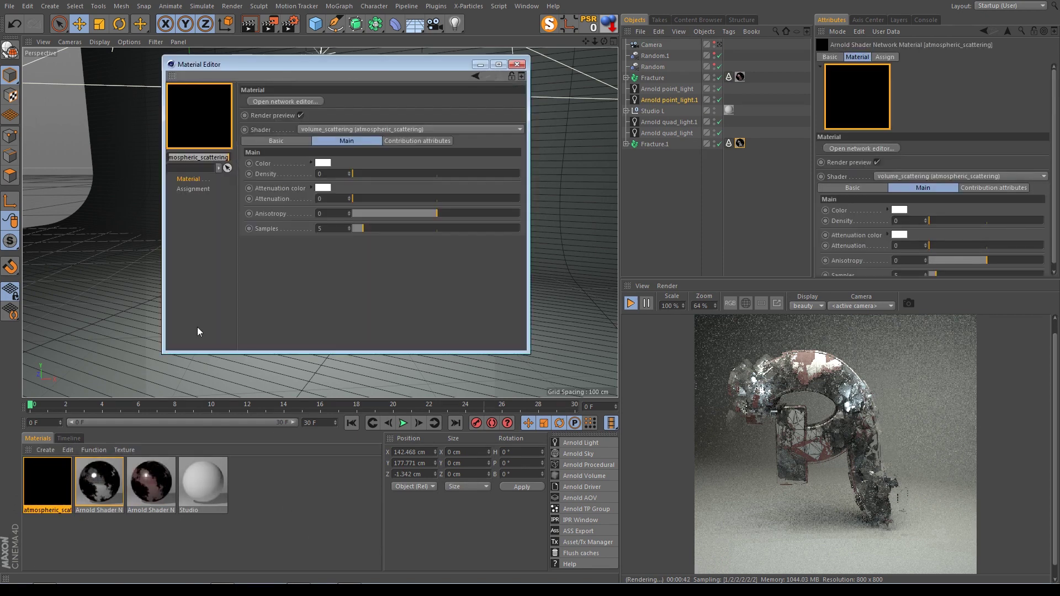
left_click(330, 166)
left_click_drag(319, 172, 305, 175)
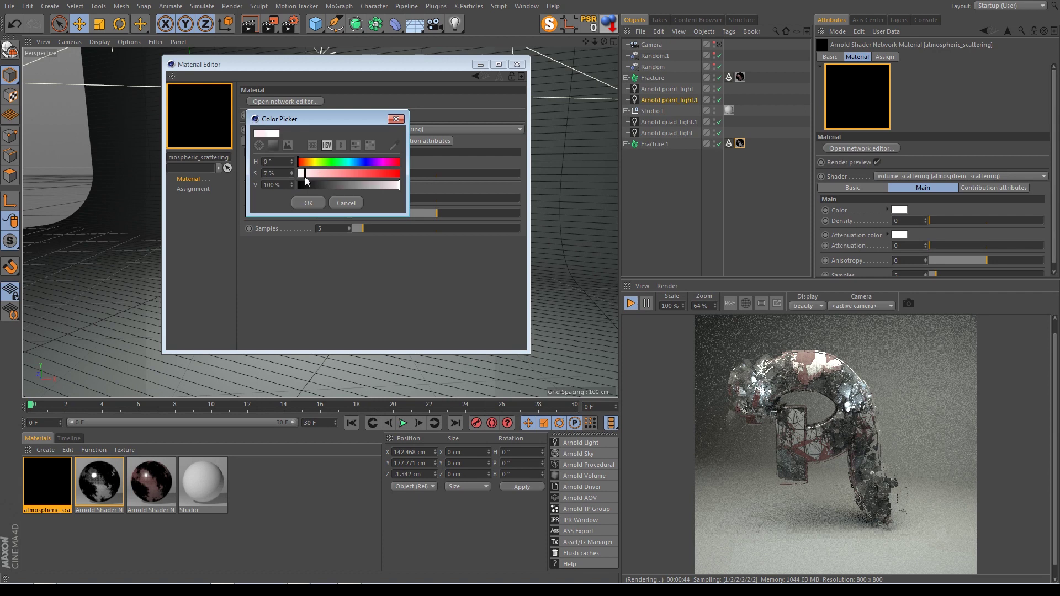
left_click(309, 202)
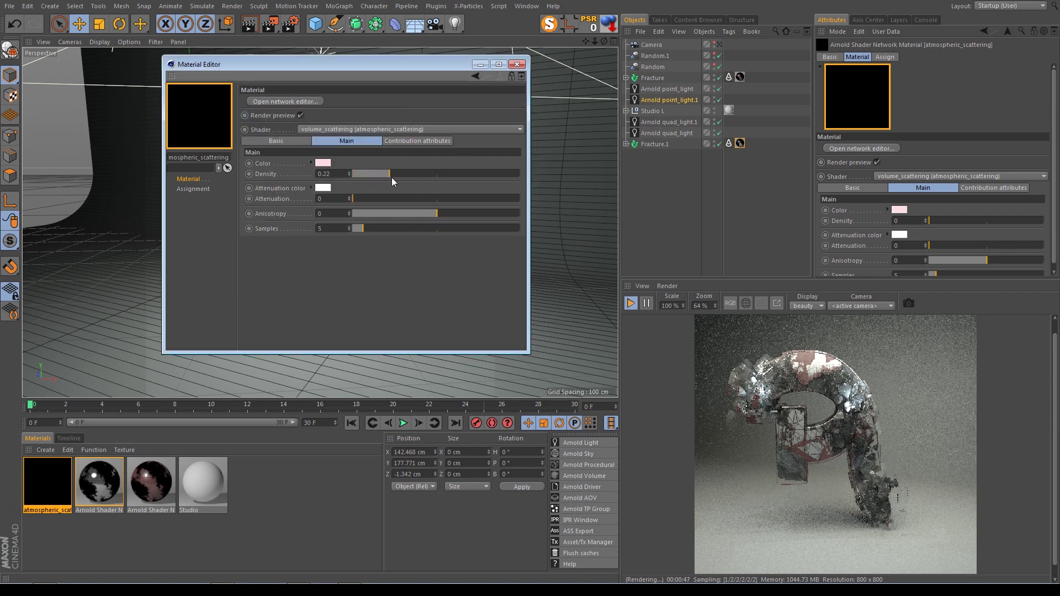
left_click_drag(377, 175, 395, 178)
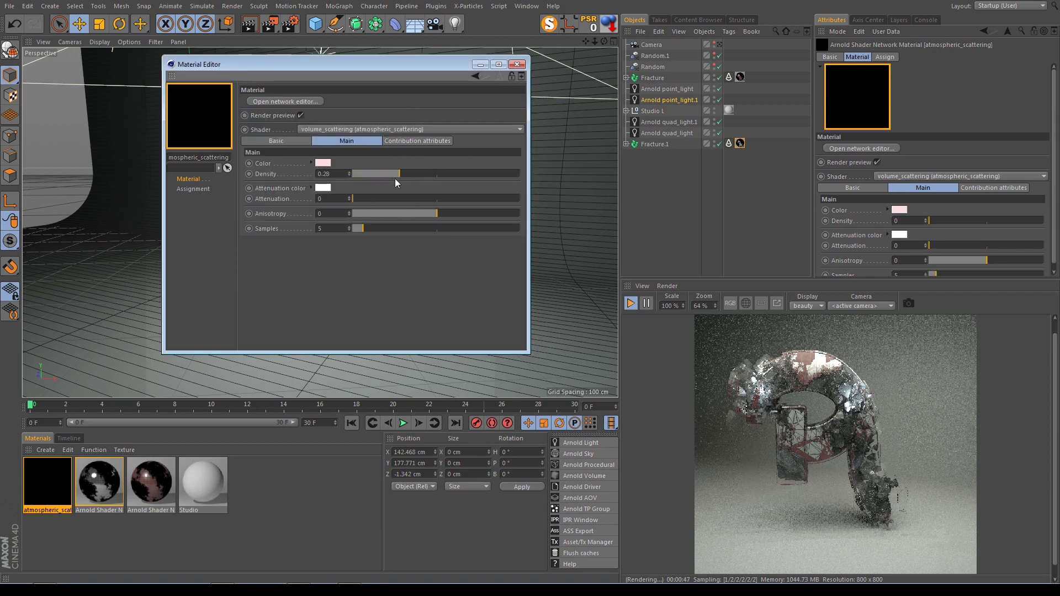
left_click(518, 64)
left_click(297, 28)
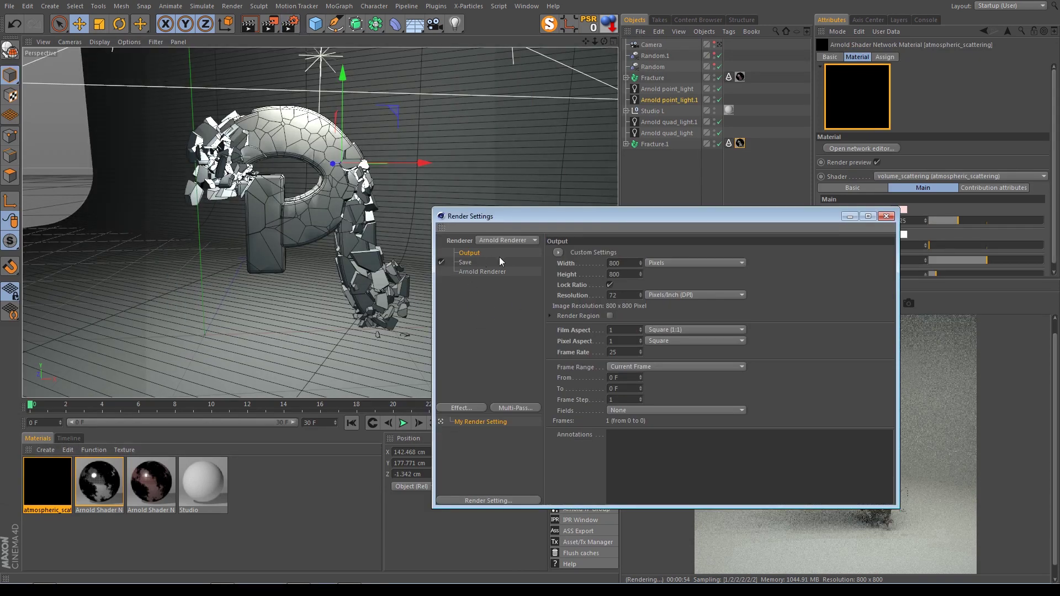
- Put atmospheric_scattering in the Arnold Environment's Atmosphere slot and close Render Settings
left_click(476, 273)
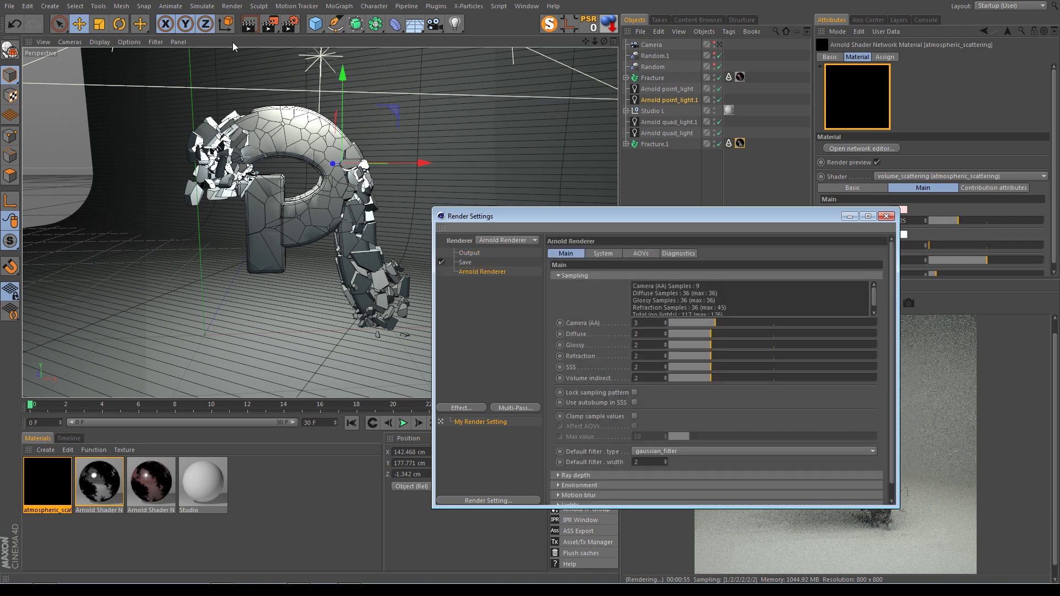
left_click_drag(484, 216, 391, 161)
left_click(465, 221)
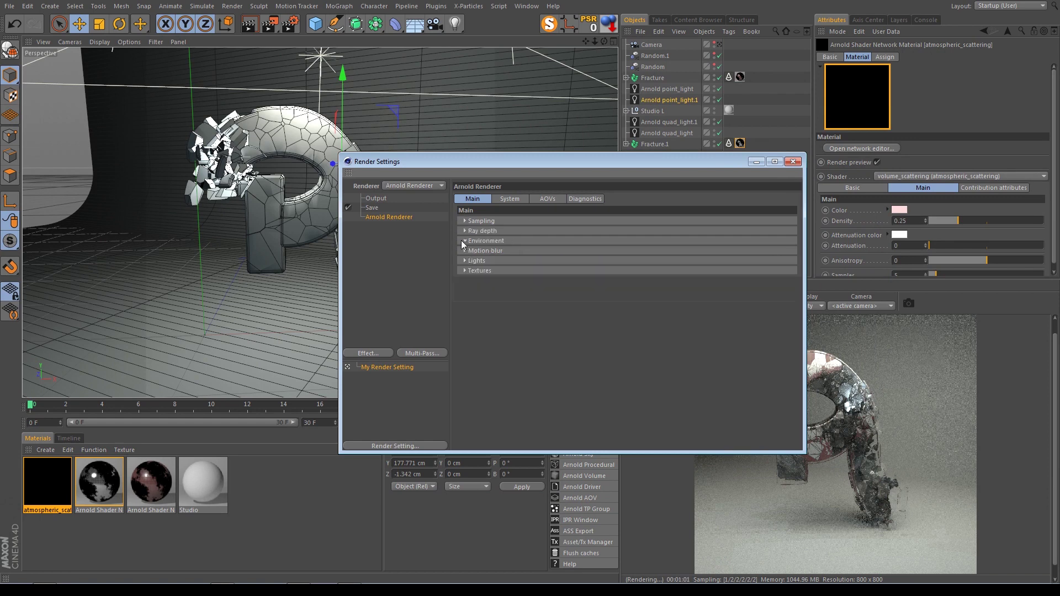
left_click(463, 240)
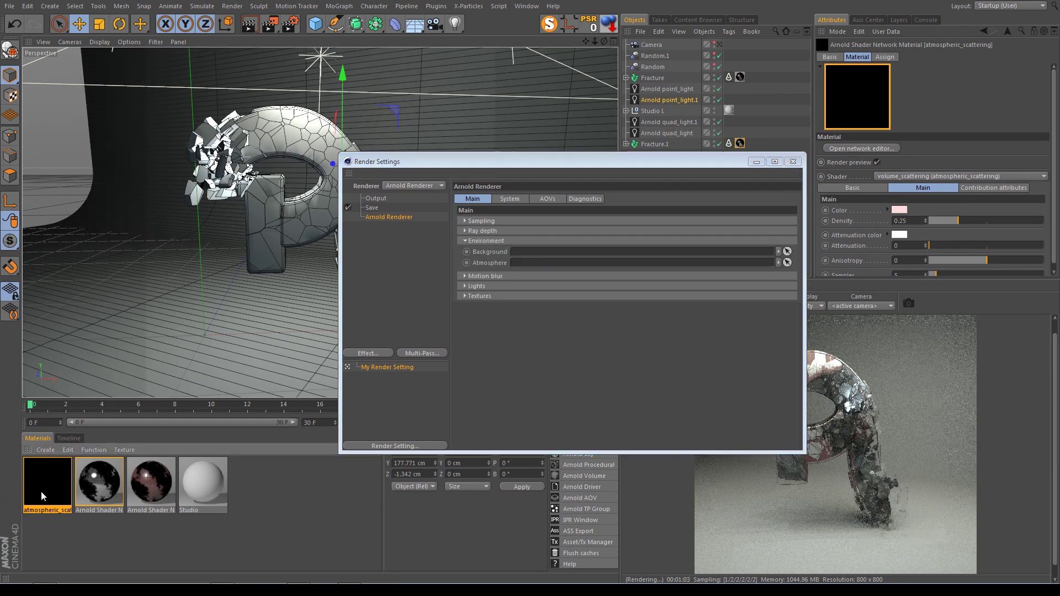
left_click_drag(47, 483, 543, 263)
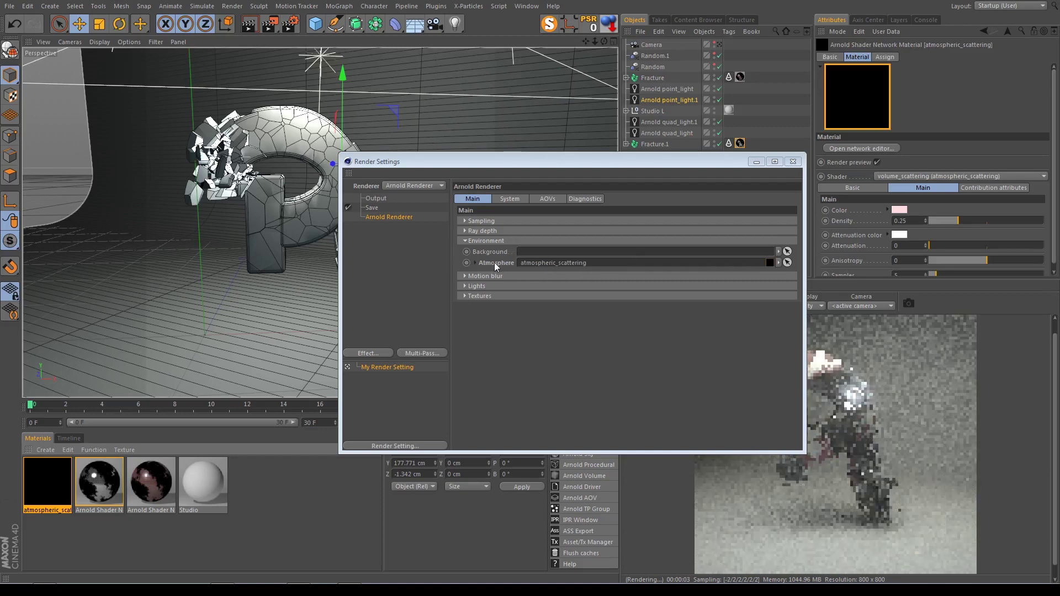
left_click(792, 163)
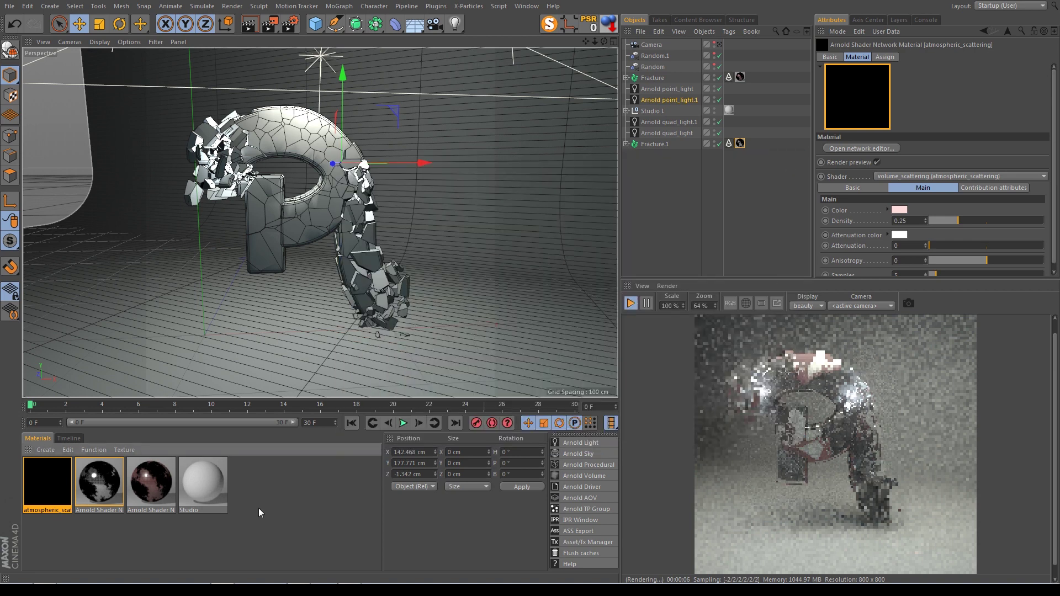
- Set the atmospheric_scattering fog density to 0.23 in the Material Editor
double_click(48, 480)
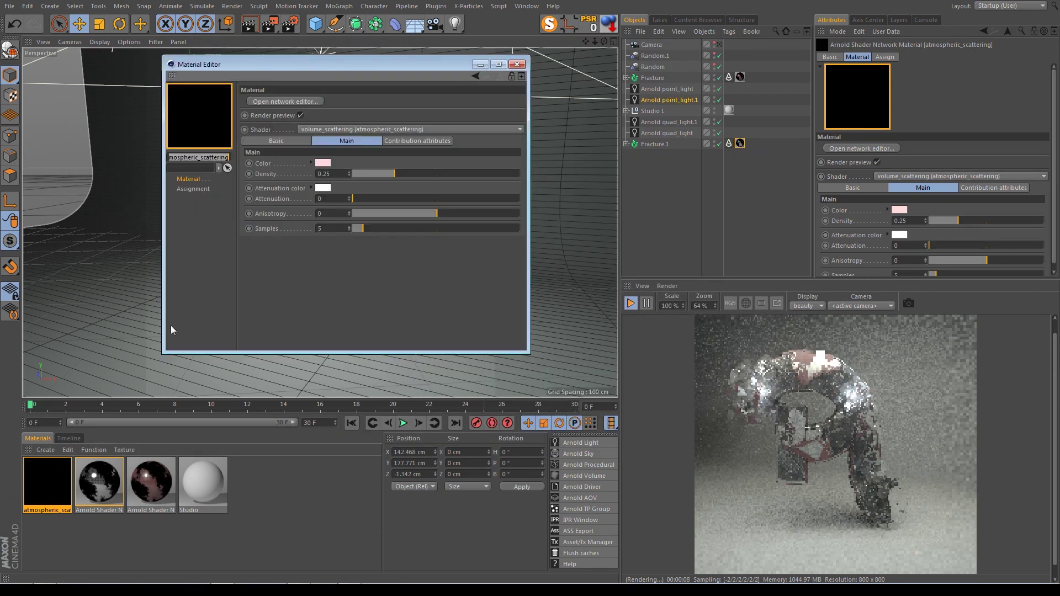
left_click_drag(383, 175, 317, 184)
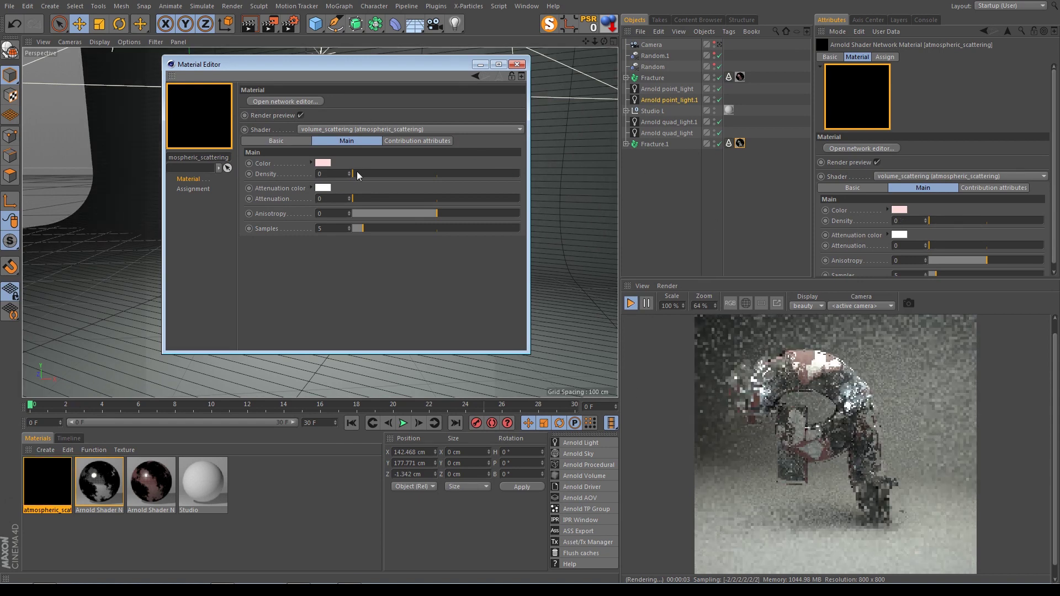
left_click_drag(361, 175, 466, 177)
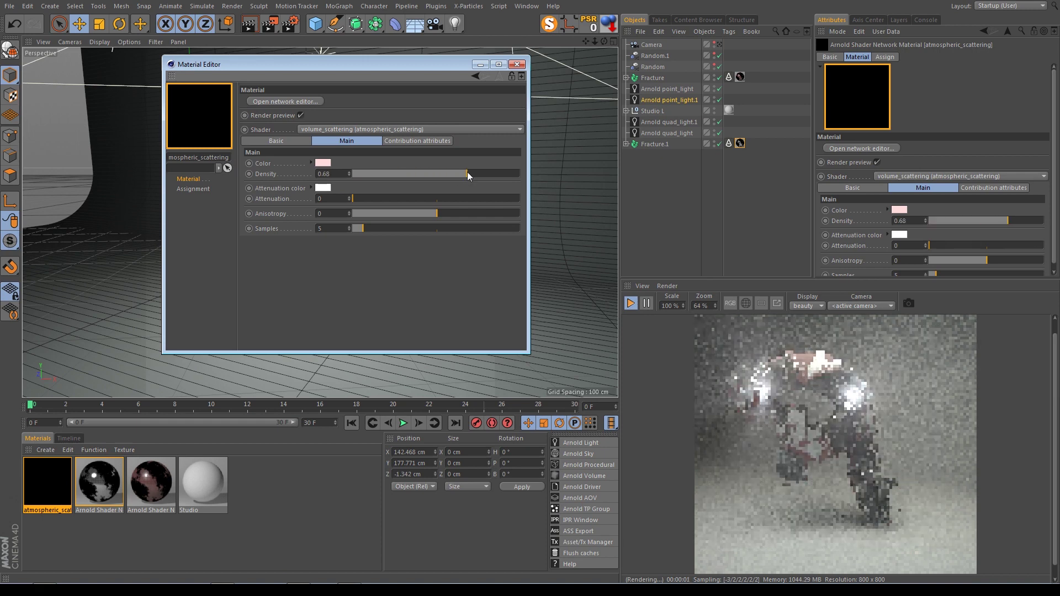
left_click_drag(386, 173, 391, 174)
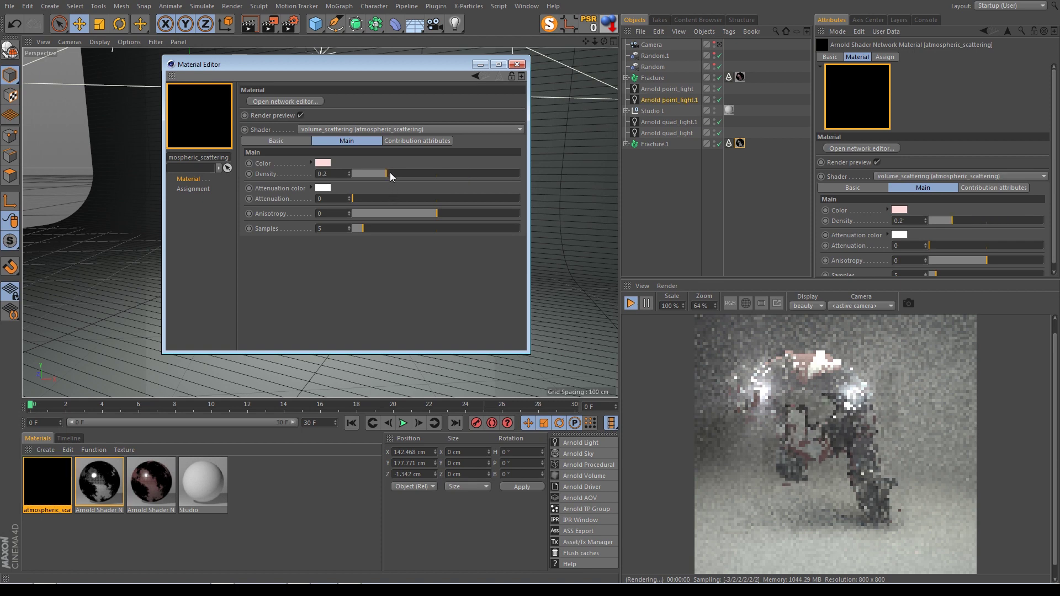
left_click(517, 64)
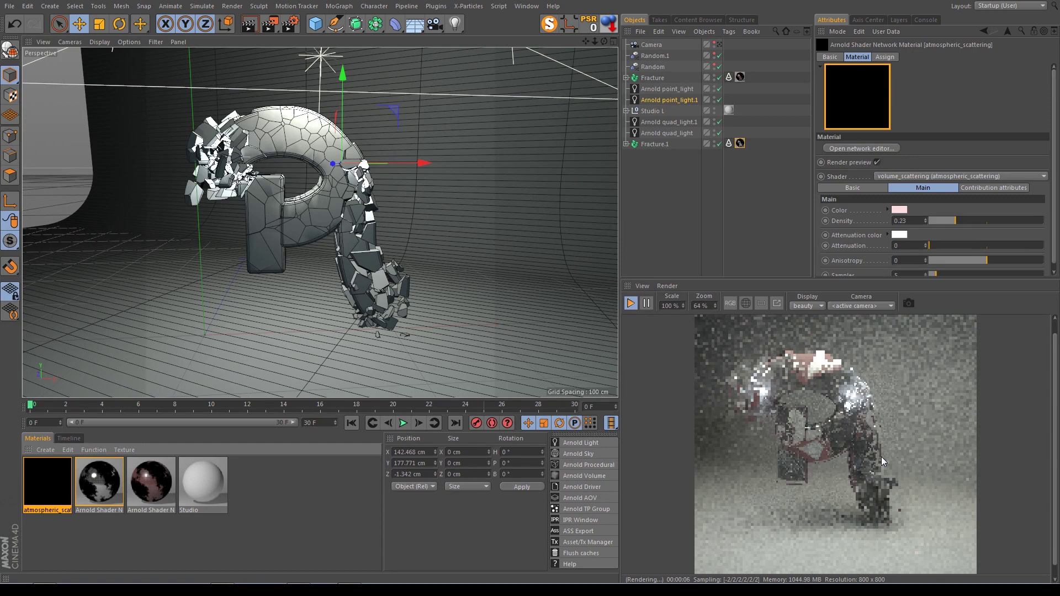
scroll(845, 445, "up", 1)
scroll(846, 445, "up", 2)
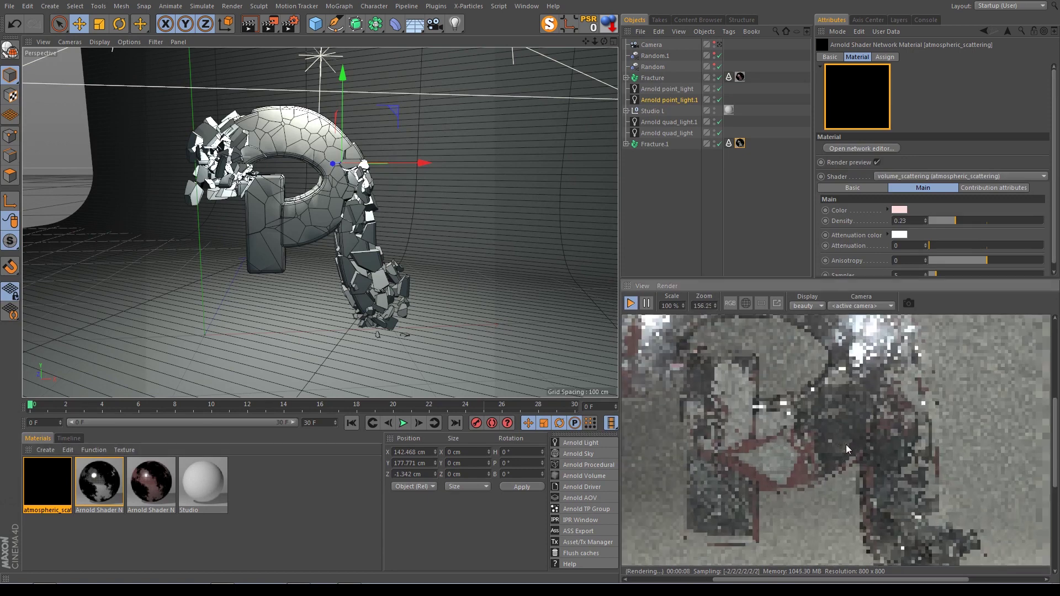
scroll(846, 444, "down", 2)
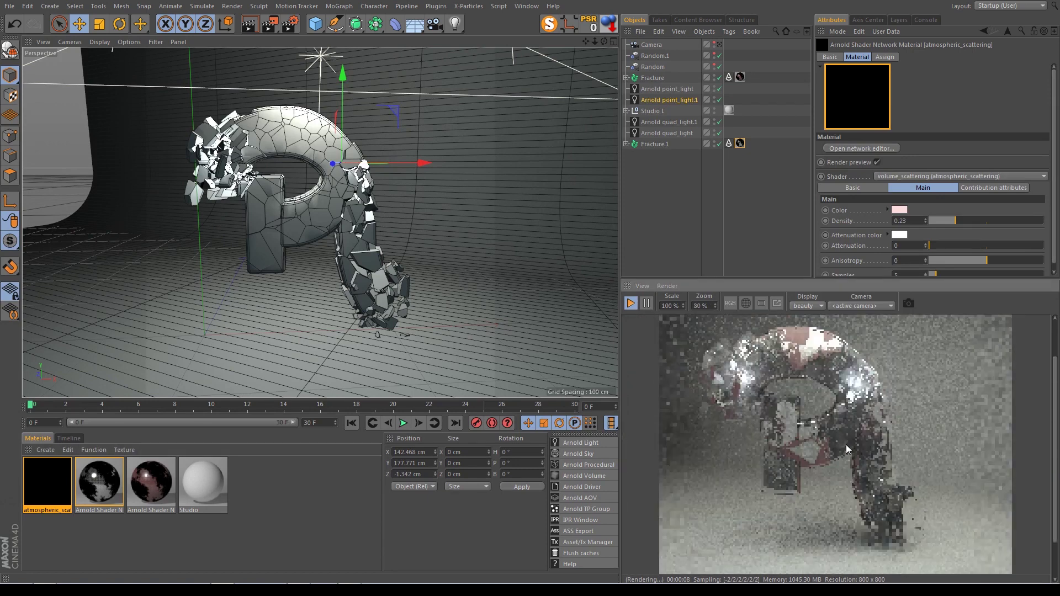
- Set the render output width to 1200 pixels
left_click(287, 32)
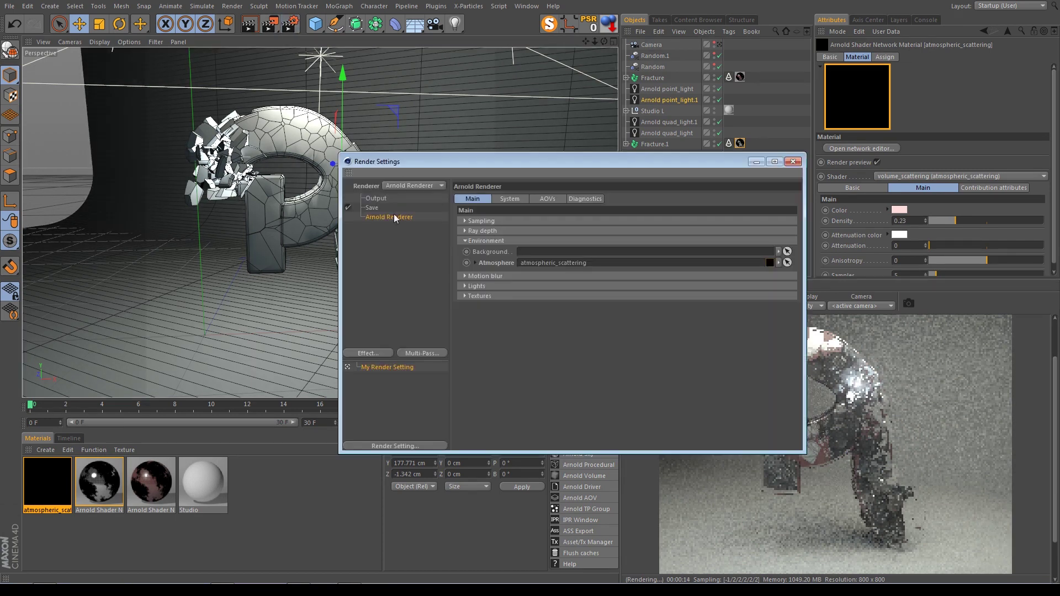
left_click(375, 199)
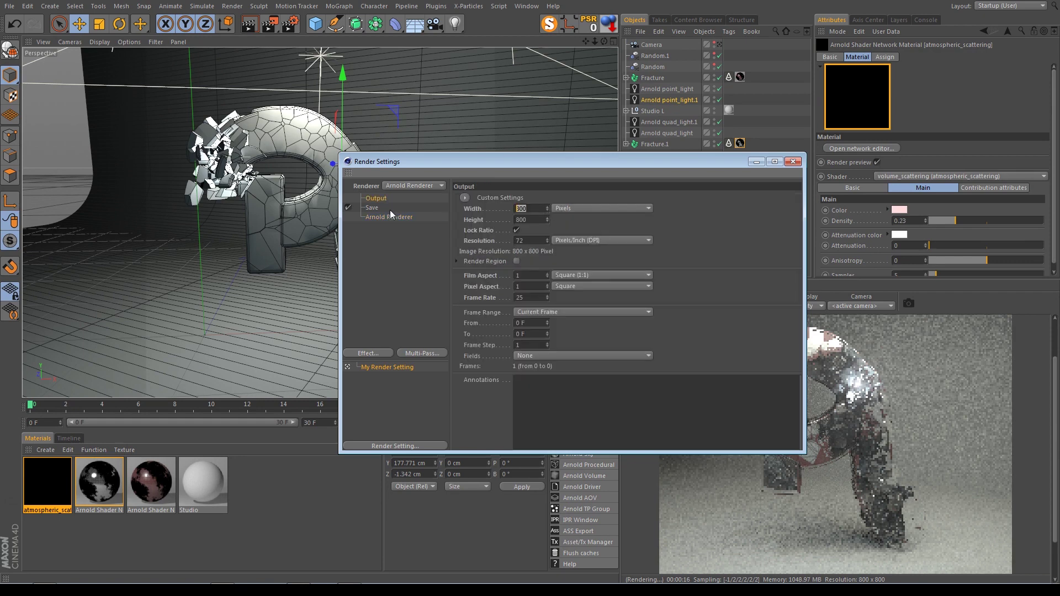
type("12")
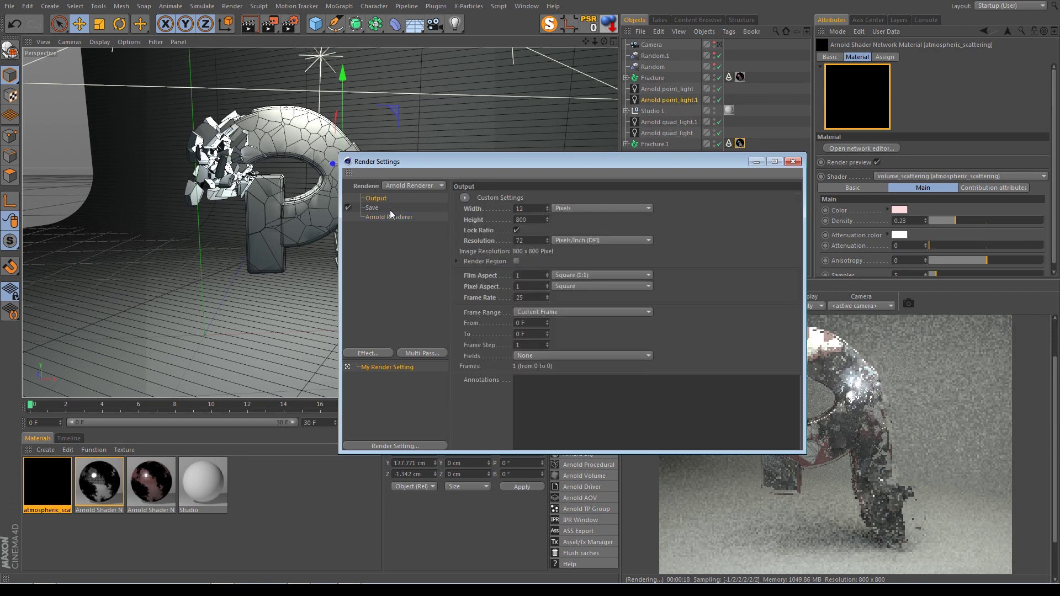
type("00")
key("Return")
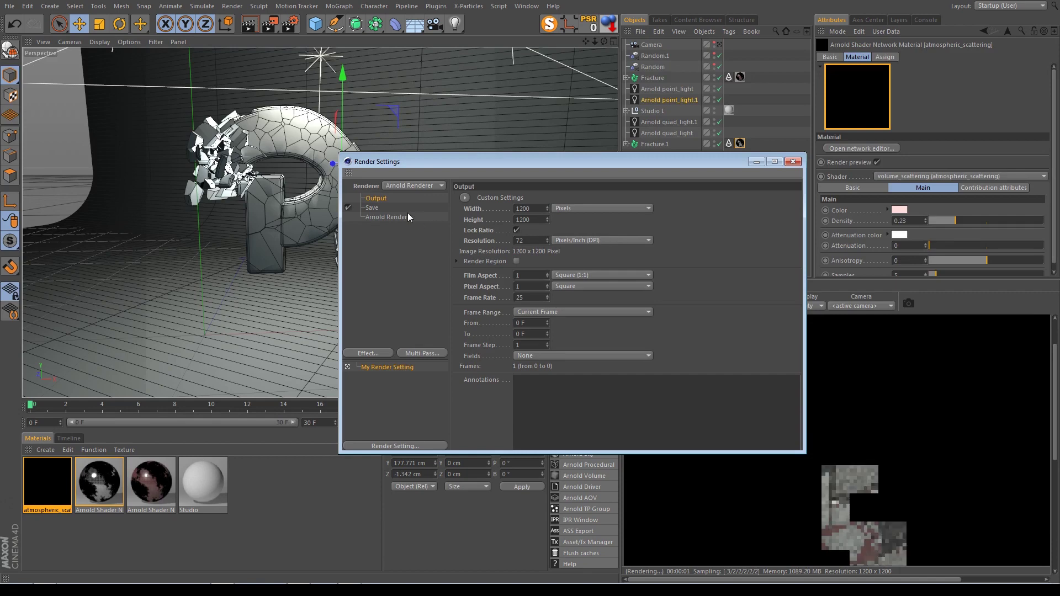
- Set Arnold sampling to Camera (AA) 5, Refraction 1 and SSS 0
left_click(408, 216)
left_click(464, 220)
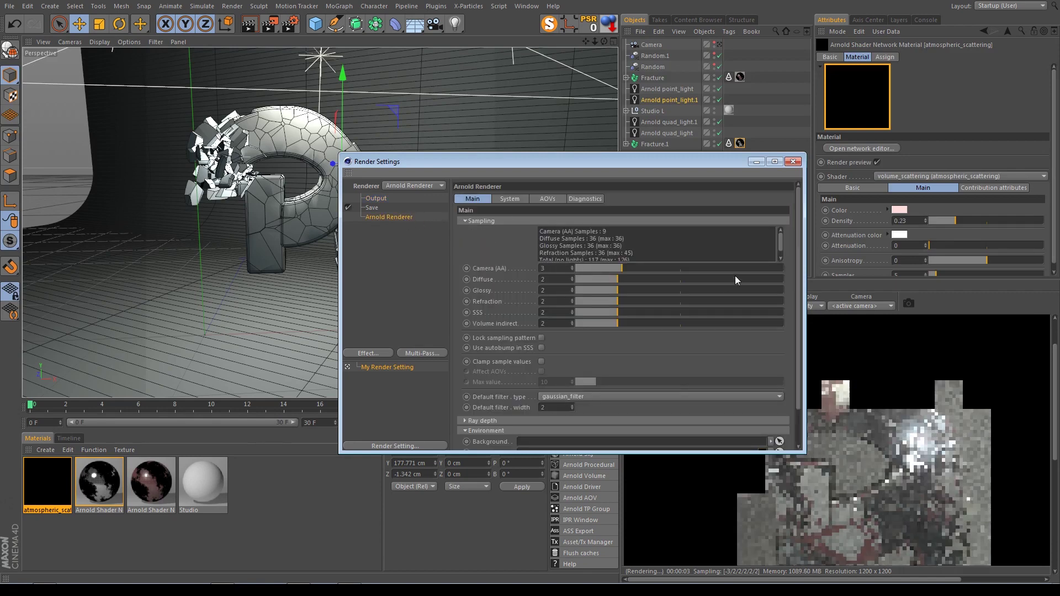
left_click_drag(614, 322, 601, 323)
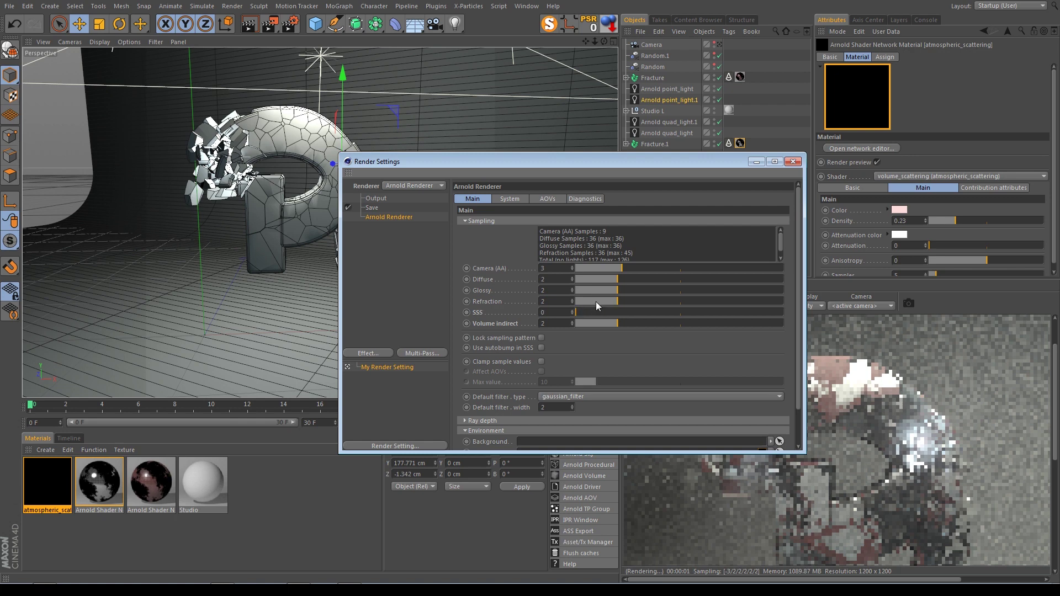
left_click(596, 301)
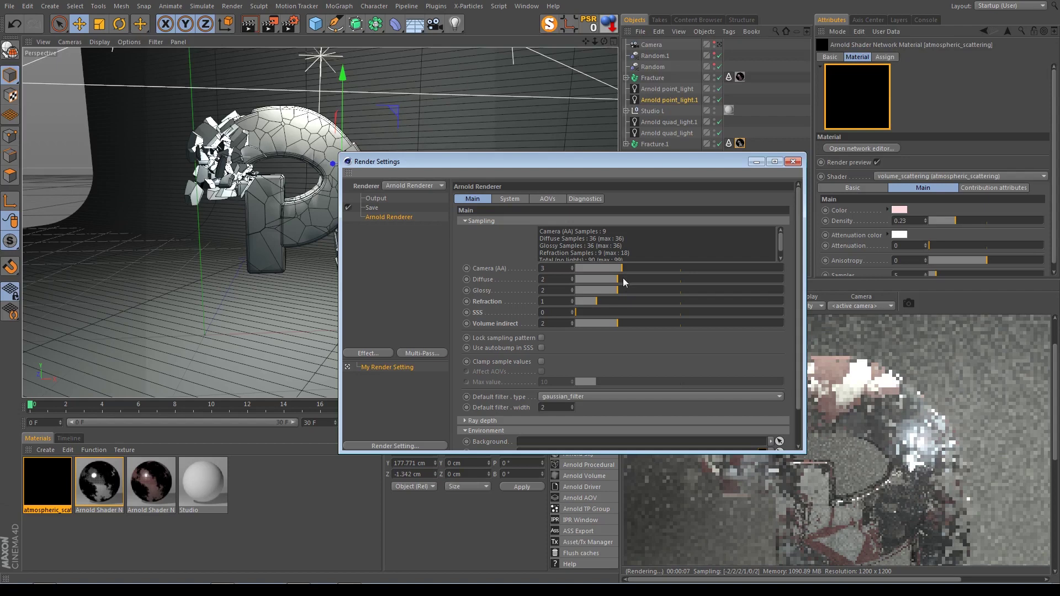
left_click(652, 268)
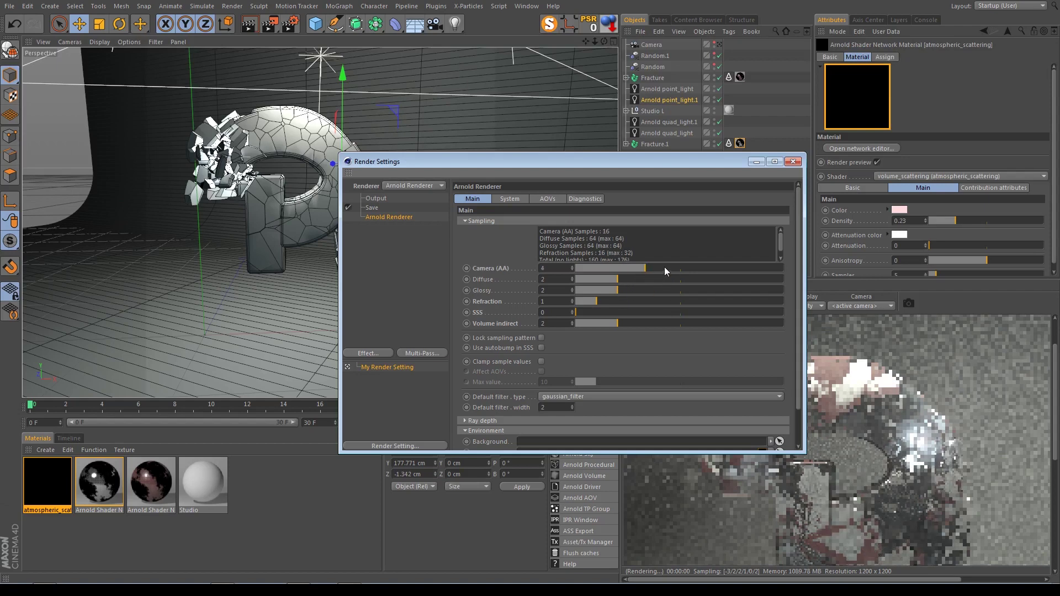
left_click(661, 268)
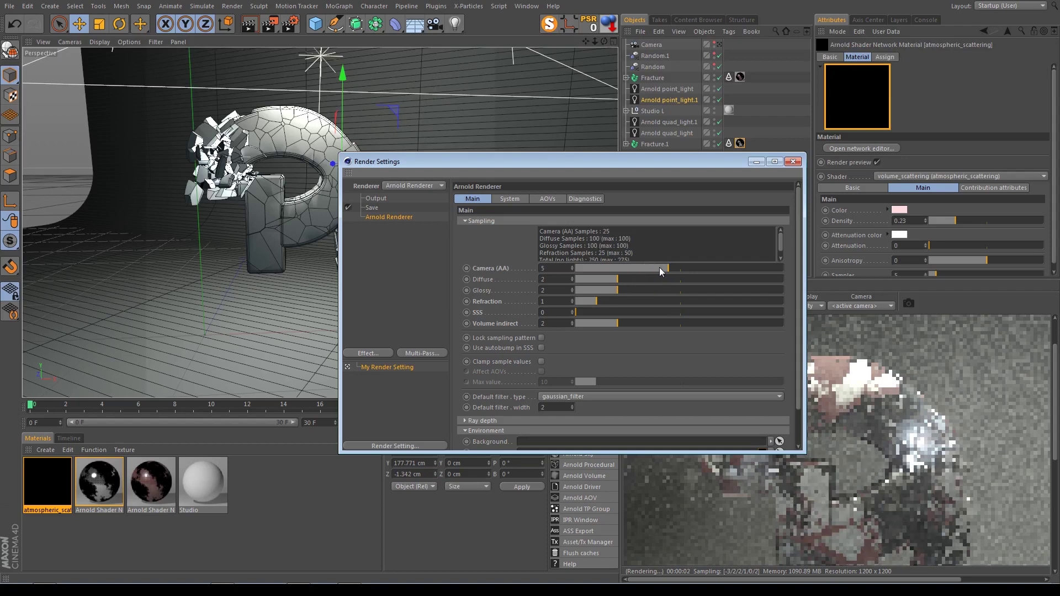
mouse_move(644, 162)
left_mouse_down()
mouse_move(382, 2)
mouse_move(409, 78)
left_mouse_up()
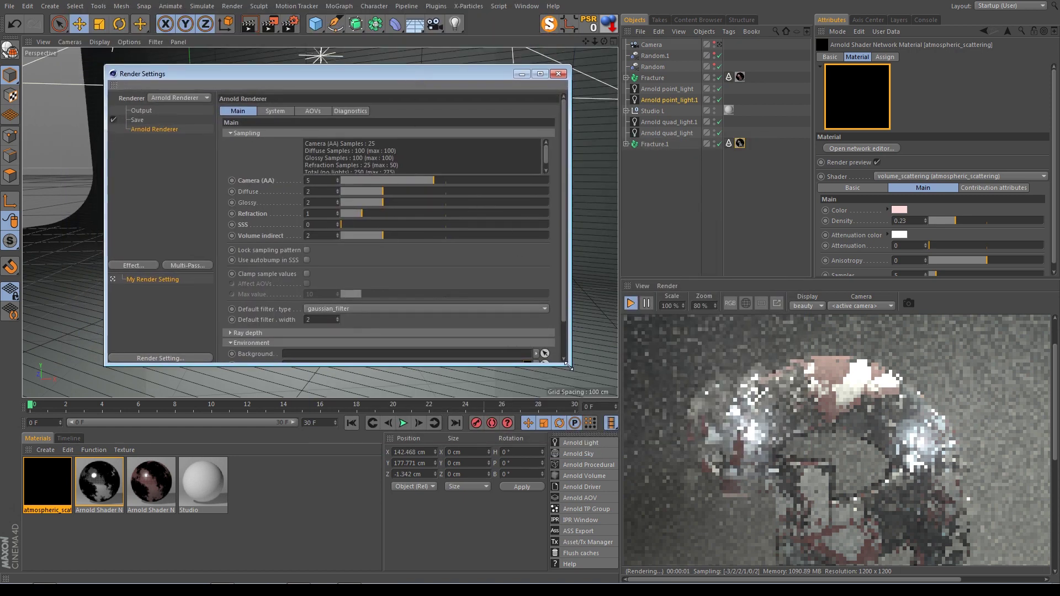
- Turn on region rendering and move the render region right over the fractured P
left_click_drag(568, 365, 593, 403)
scroll(784, 452, "down", 1)
scroll(720, 462, "down", 1)
scroll(796, 514, "down", 1)
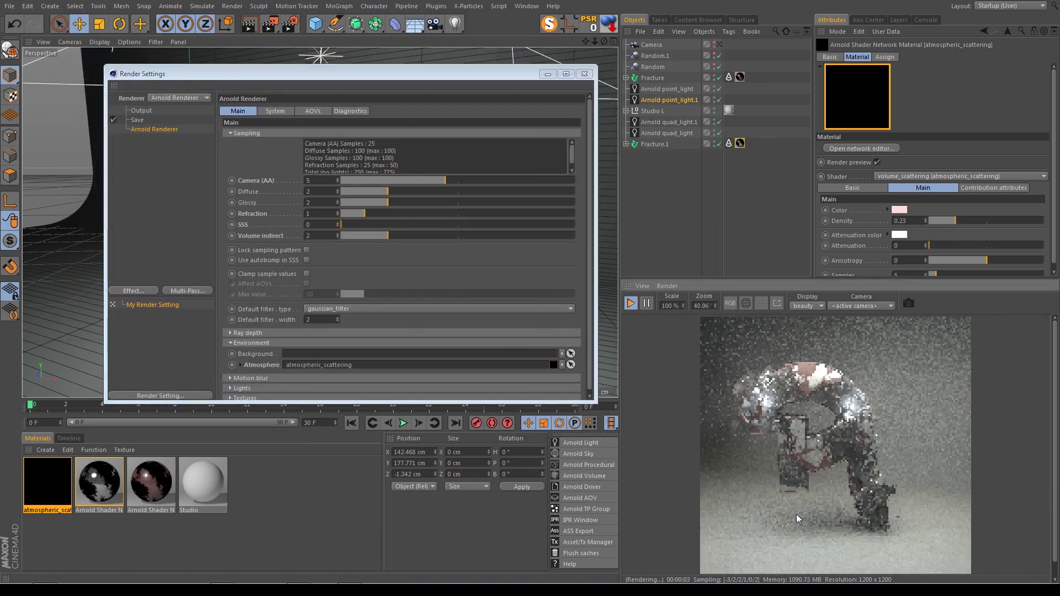
scroll(837, 512, "up", 1)
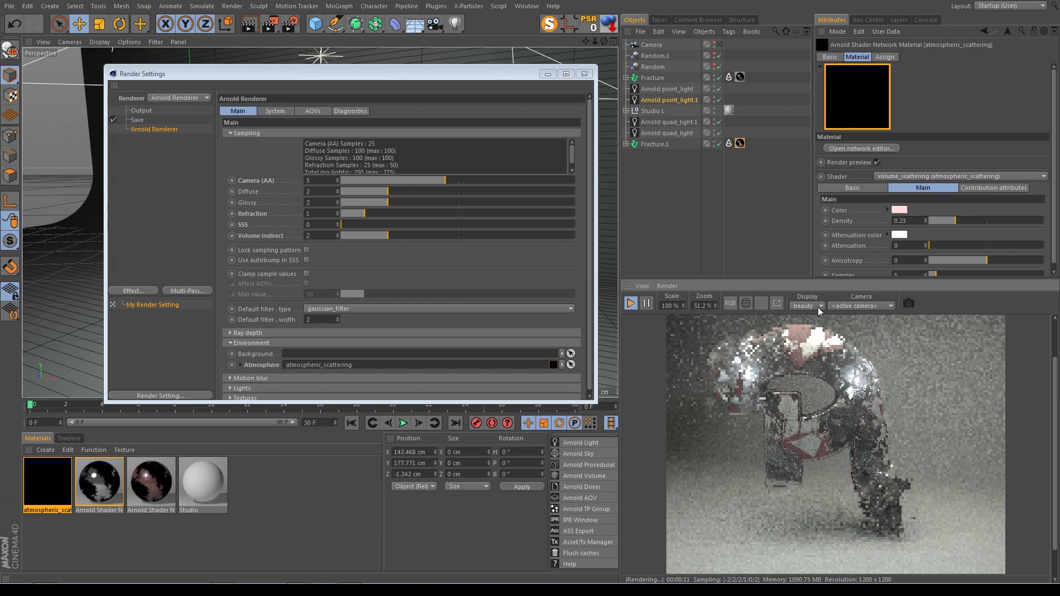
left_click(761, 304)
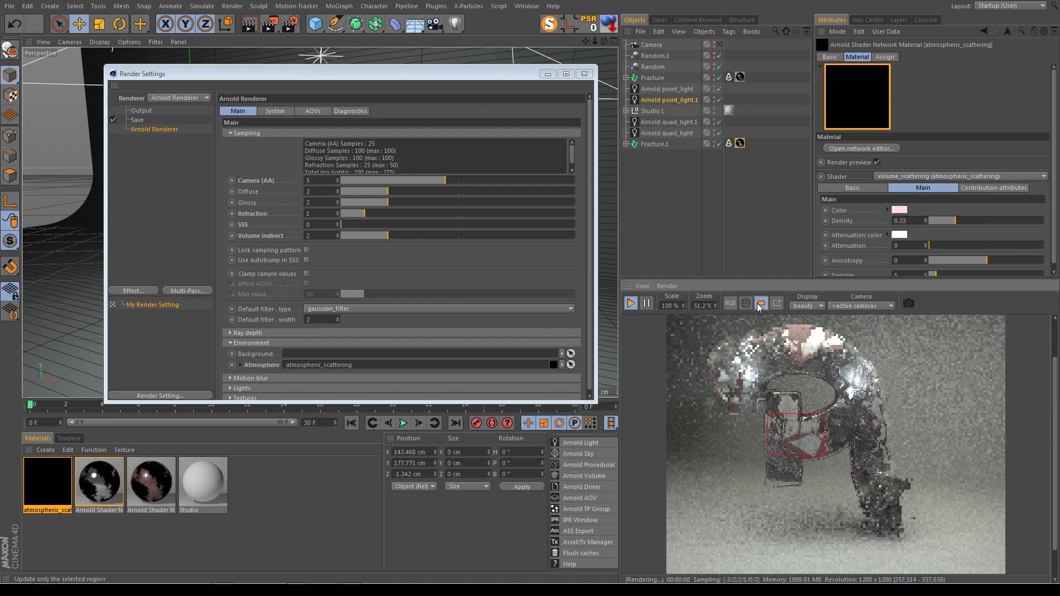
scroll(793, 444, "up", 5)
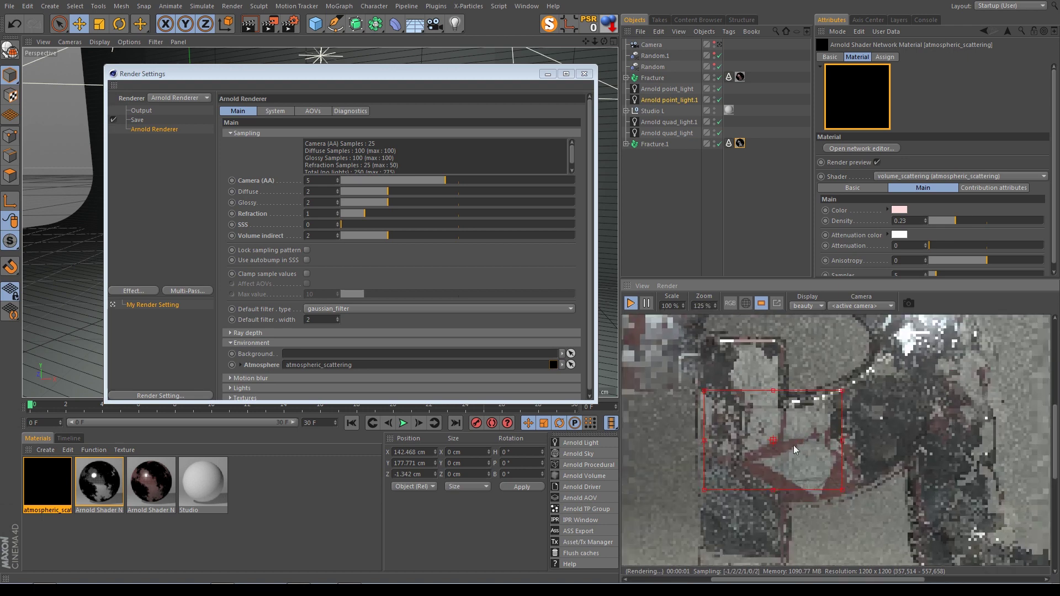
left_click_drag(774, 441, 784, 438)
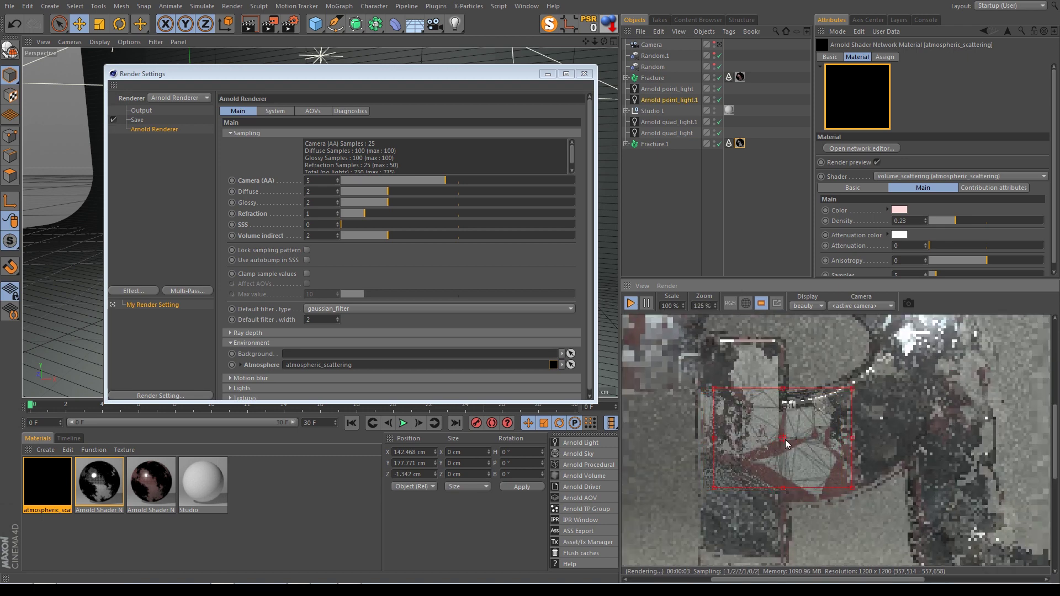
scroll(787, 441, "up", 1)
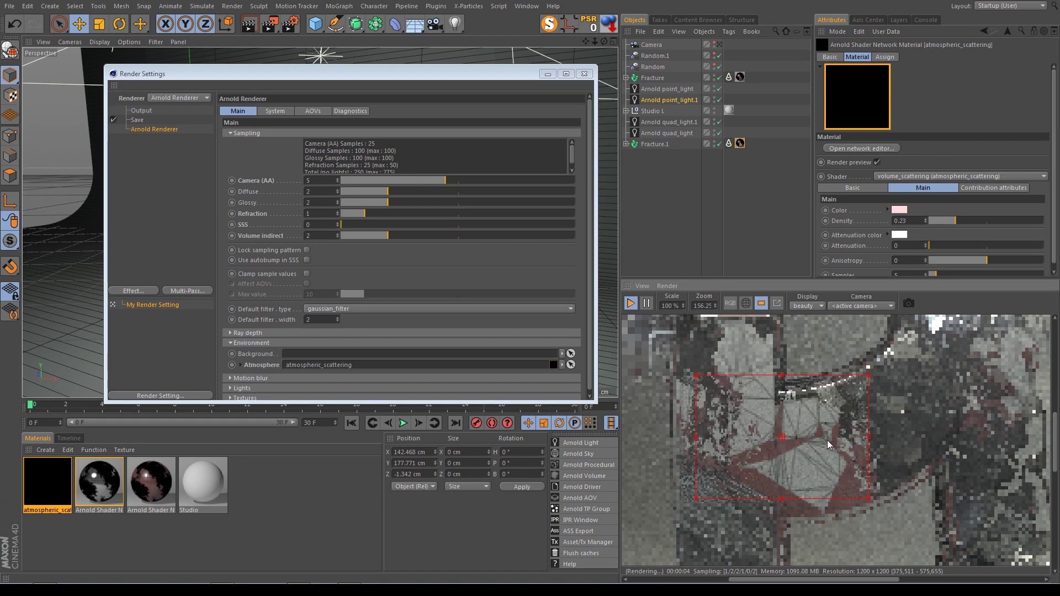
left_click_drag(781, 440, 871, 436)
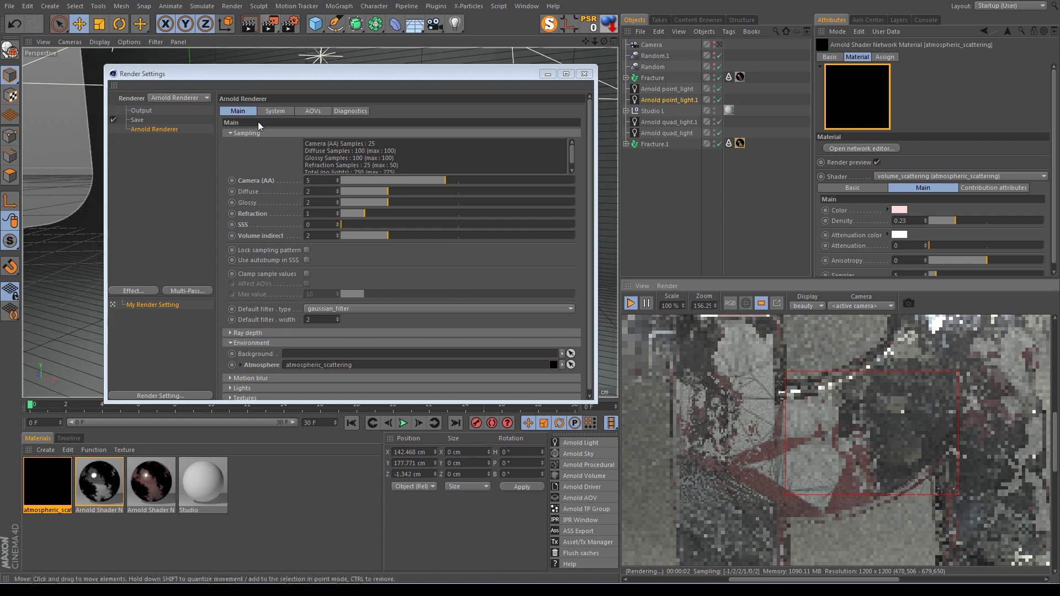
- Set the Regular Image format to 16-bit Photoshop (PSD) and close Render Settings
left_click(145, 111)
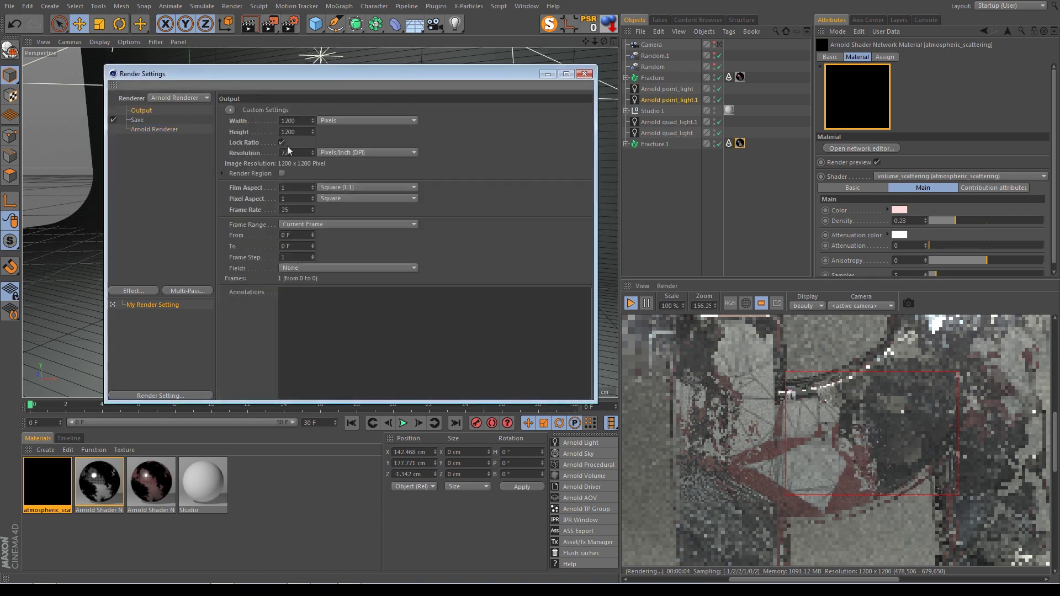
left_click(138, 120)
left_click(345, 141)
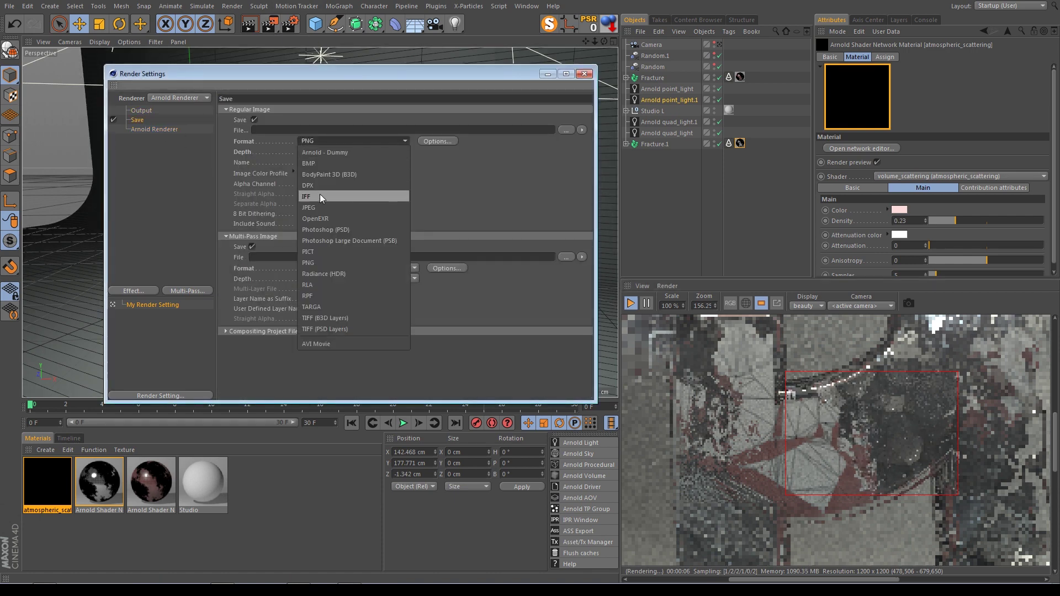
left_click(317, 228)
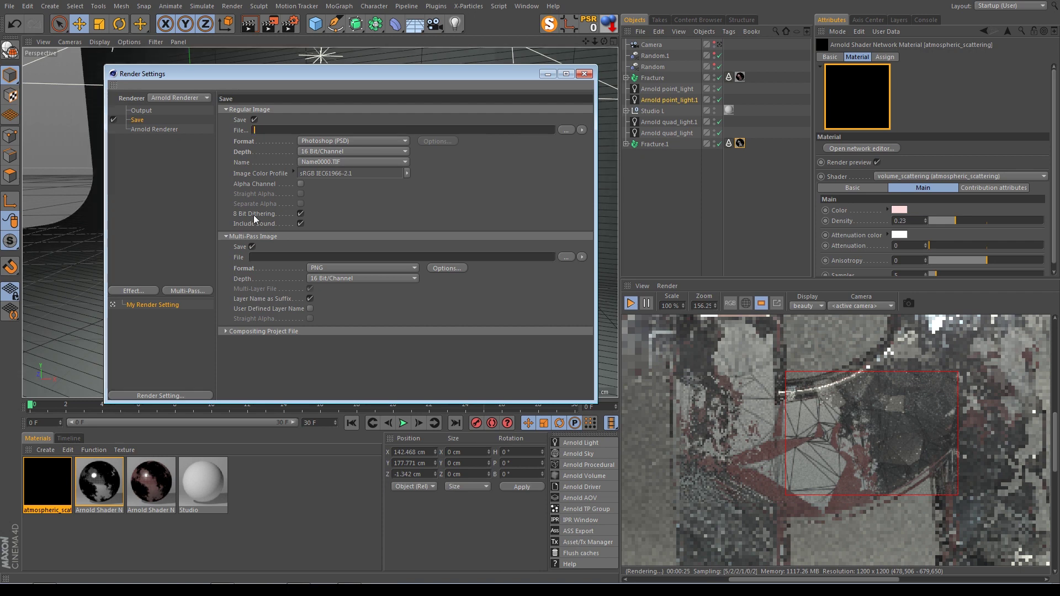
left_click_drag(274, 76, 302, 95)
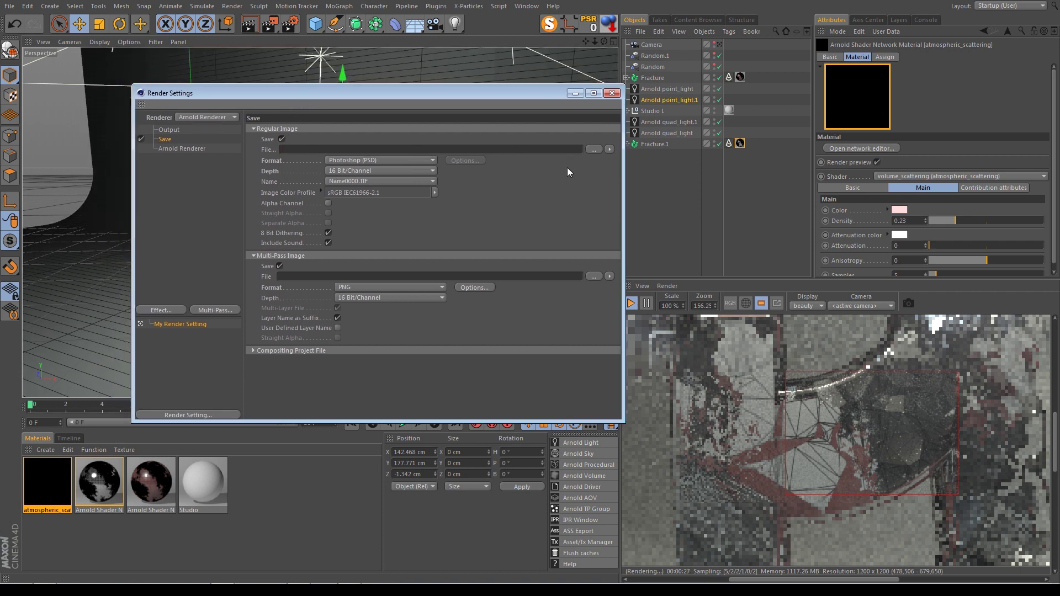
left_click(593, 149)
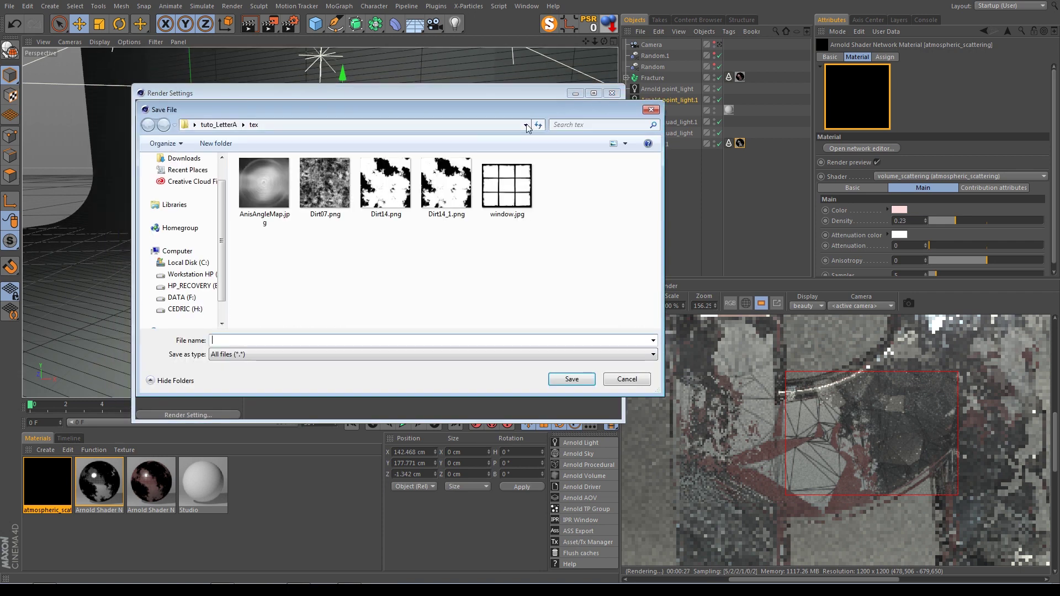
left_click(650, 110)
left_click(612, 93)
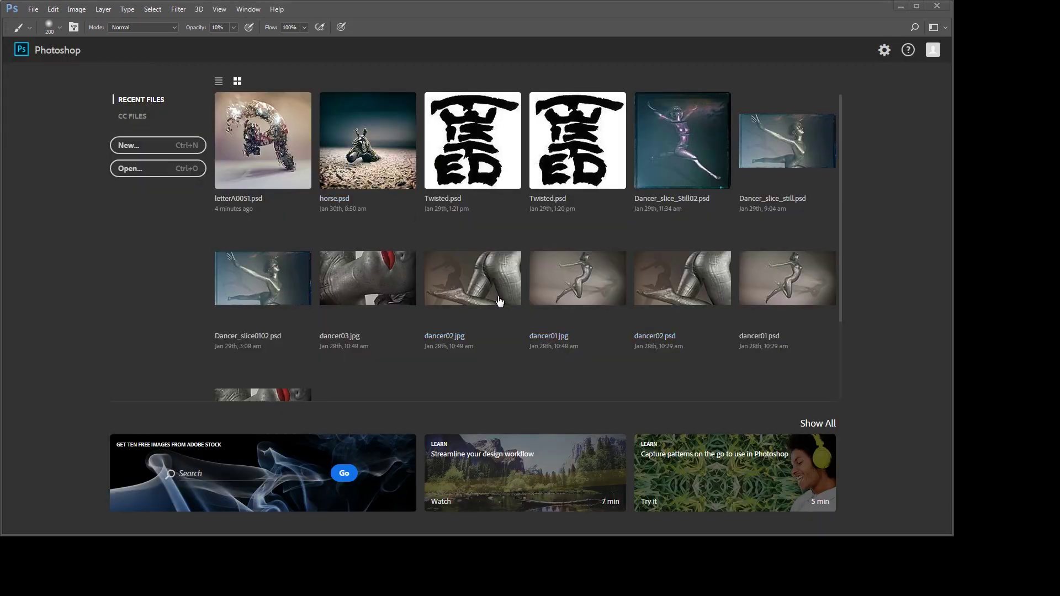
- Open letterA0051.psd from Photoshop's Recent Files
left_click(264, 138)
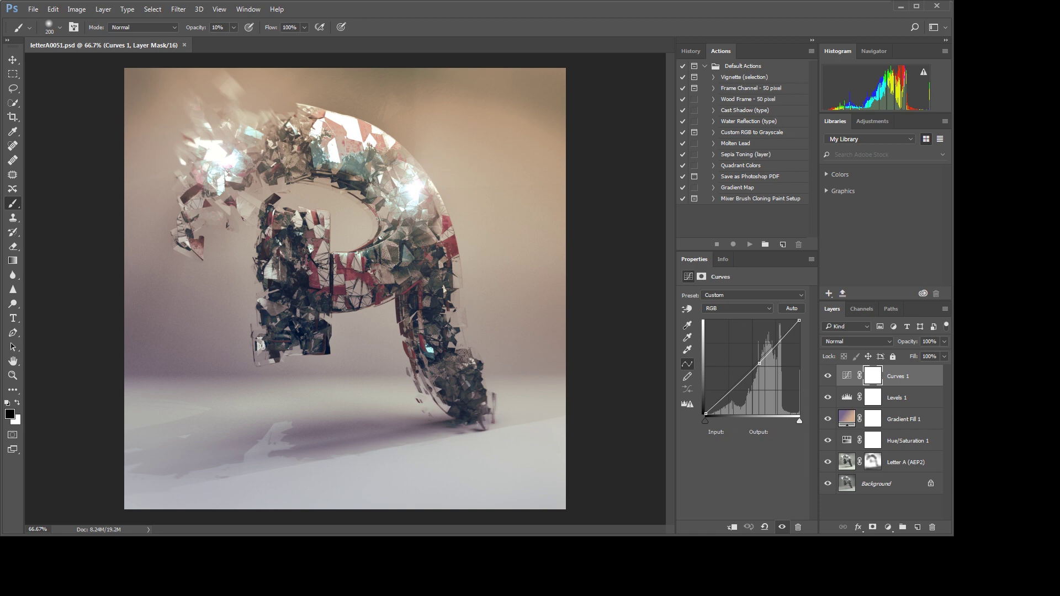
- Isolate the Background layer so only the plain grey letter render is visible
left_click(827, 484, "alt")
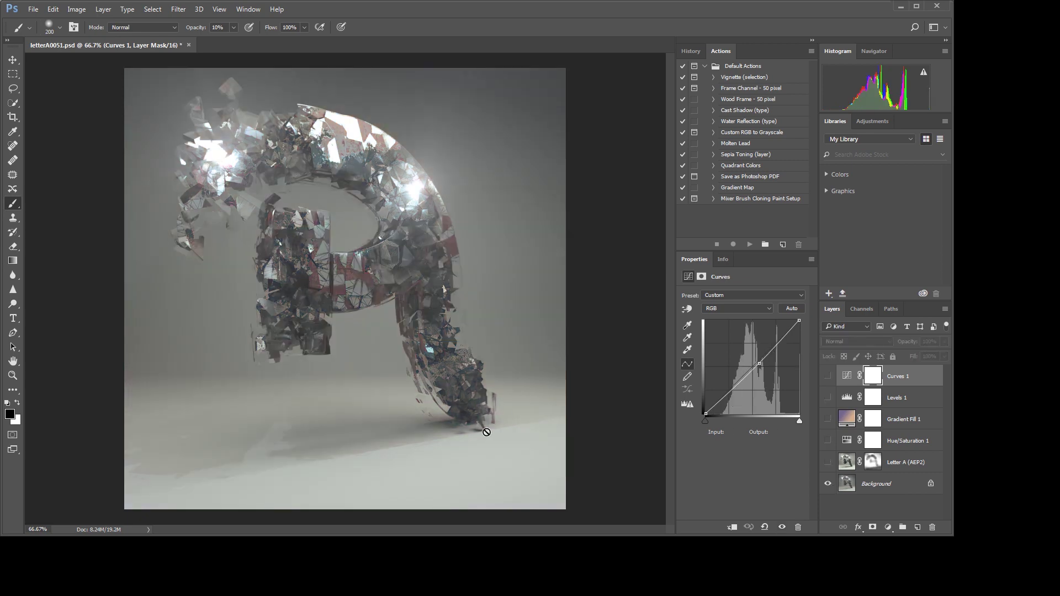
left_click(827, 483, "alt")
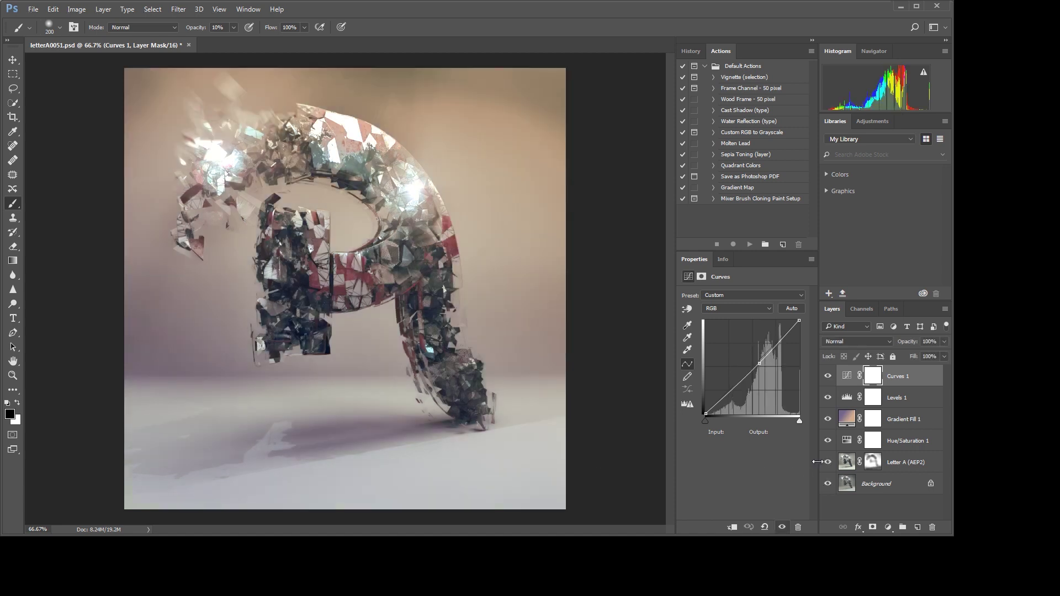
left_click(837, 483, "alt")
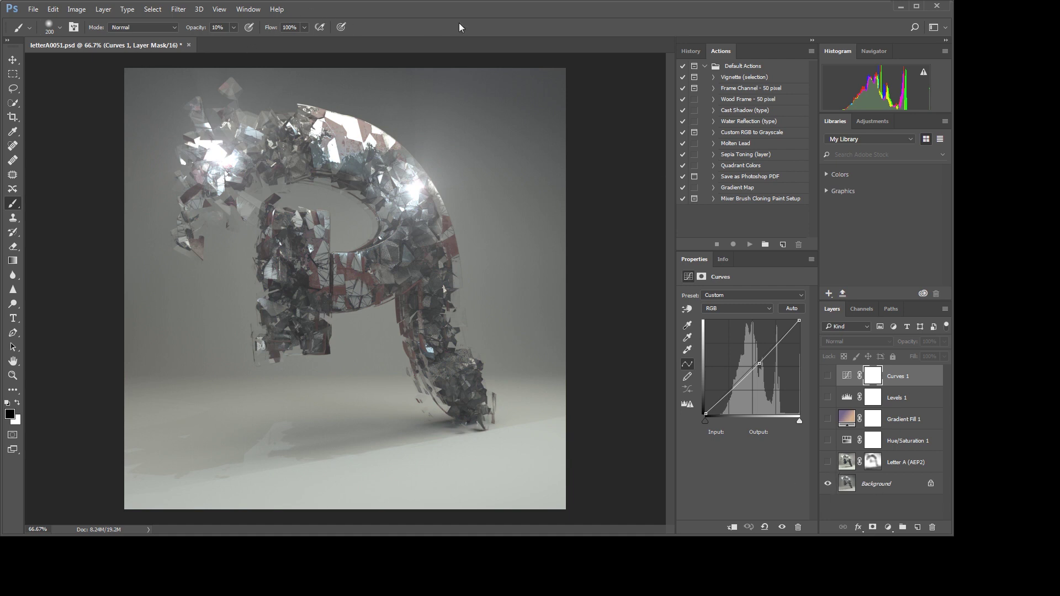
left_click(156, 12)
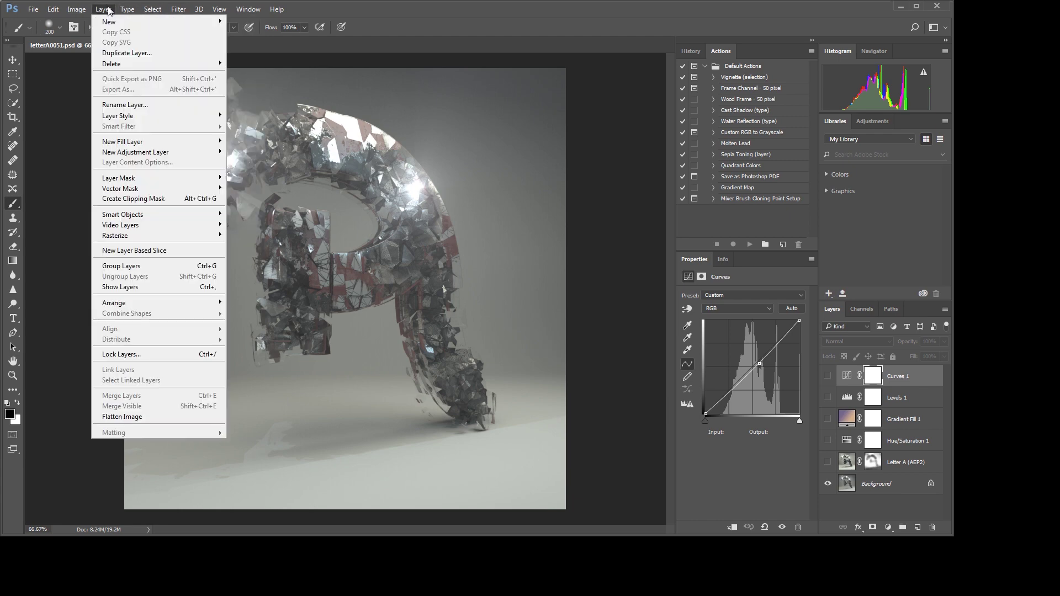
- Make Background the active layer and launch Nik Collection's Analog Efex Pro 2 filter
left_click(104, 9)
left_click(178, 10)
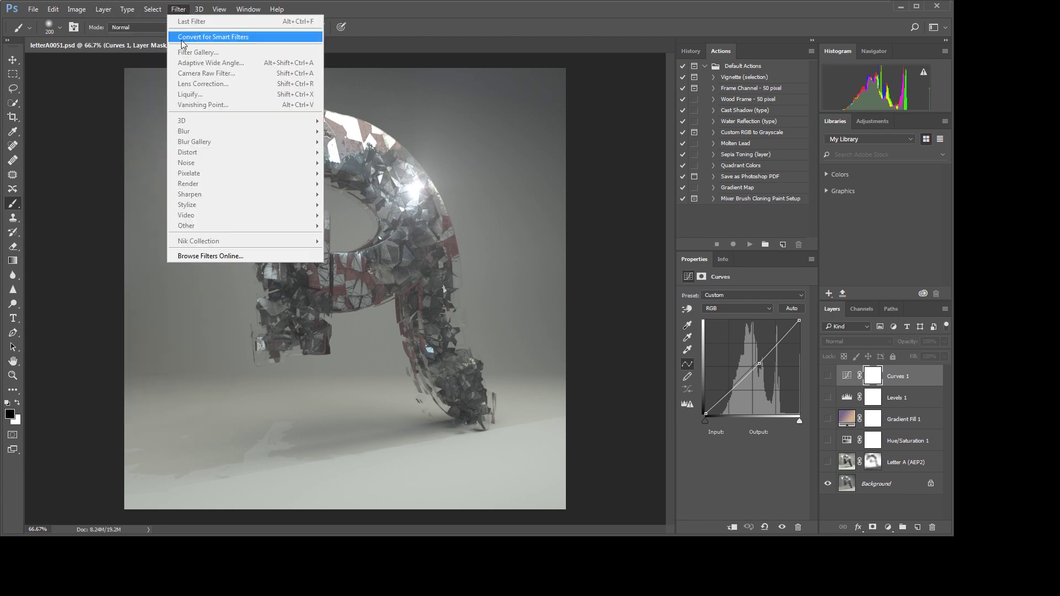
left_click(862, 486)
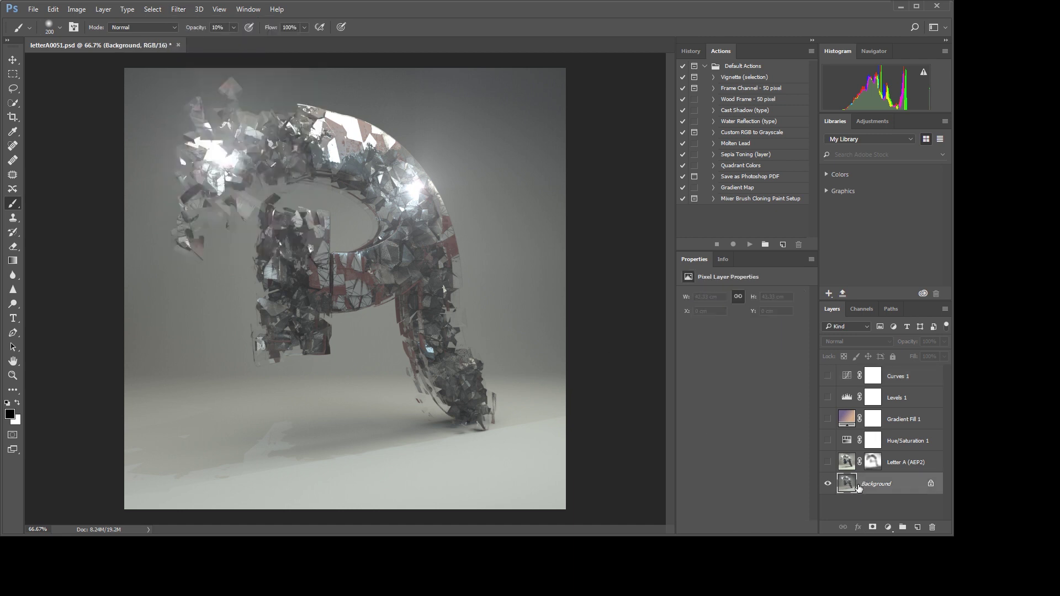
left_click(178, 9)
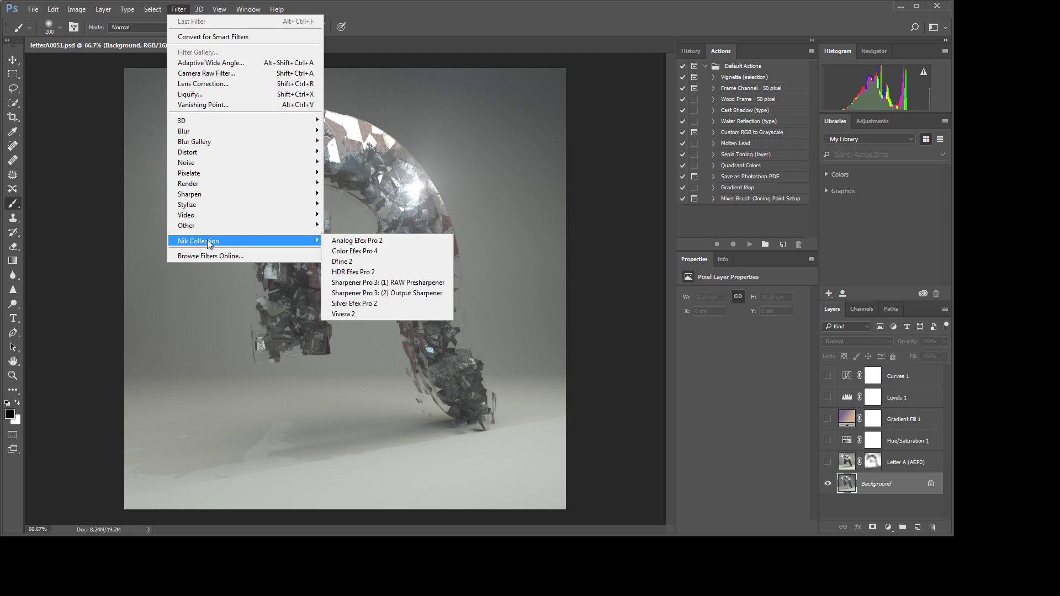
mouse_move(199, 241)
left_click(361, 245)
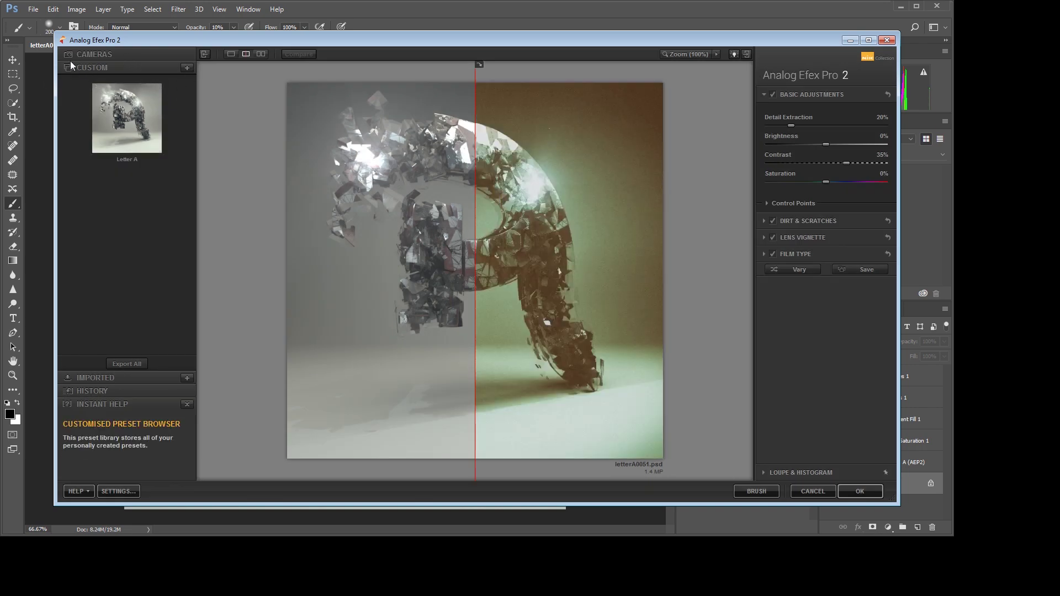
- Try the Classic Camera 6 preset, then apply the custom Letter A preset
left_click(105, 54)
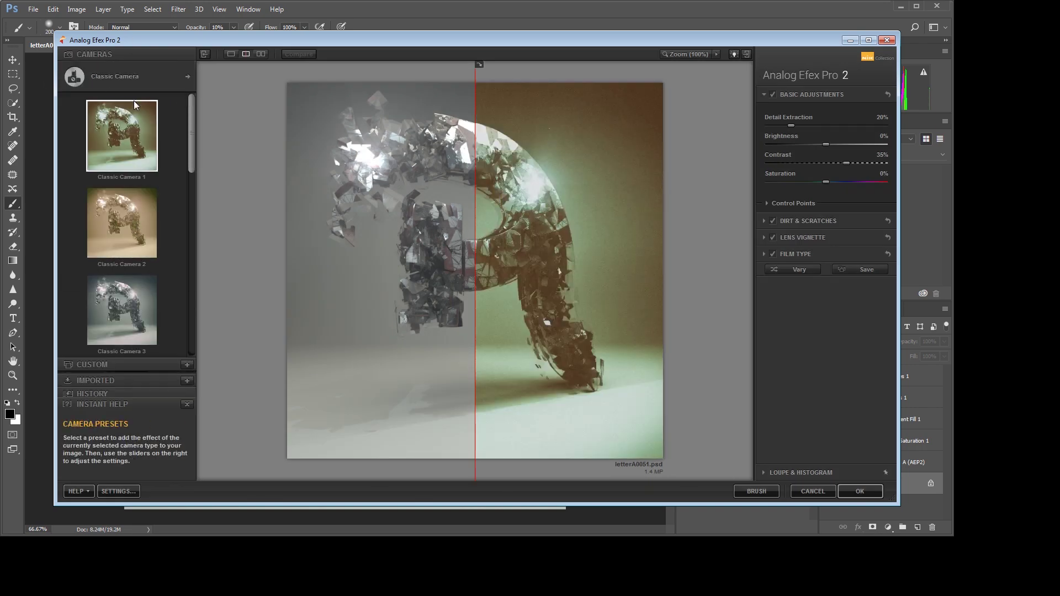
left_click_drag(187, 161, 187, 227)
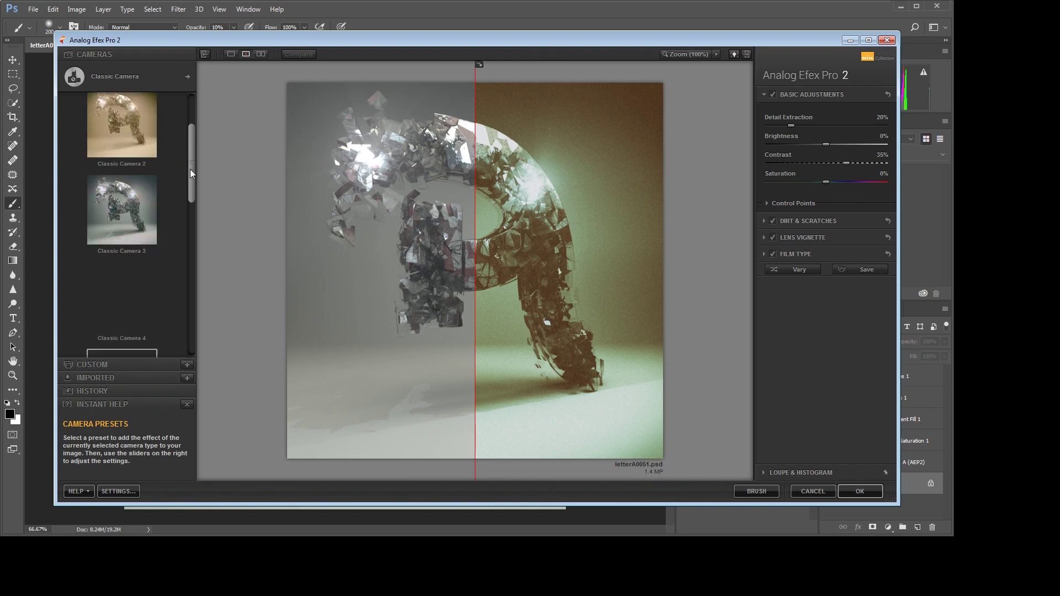
left_click(119, 264)
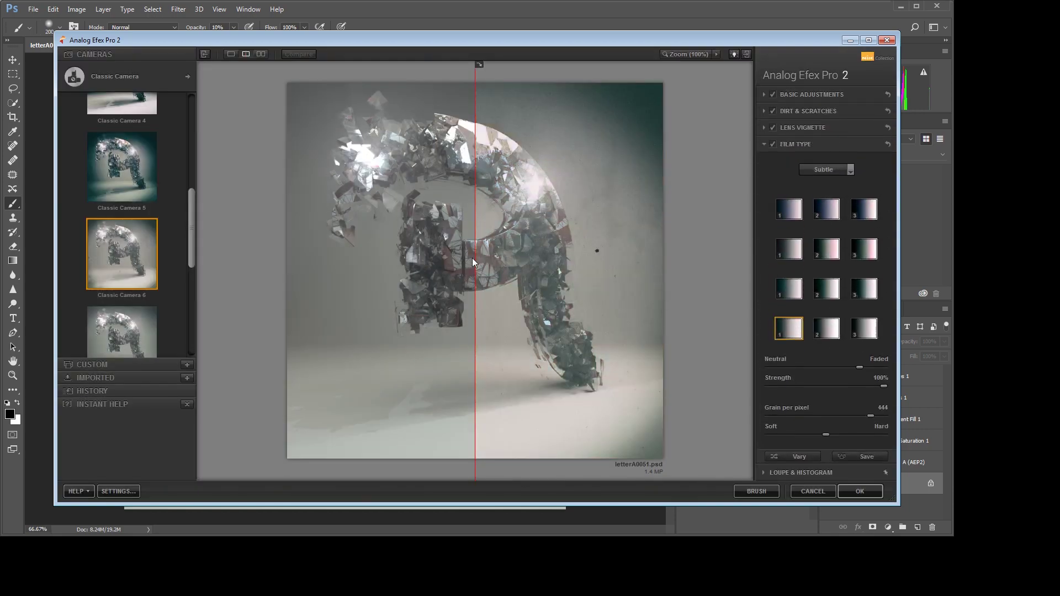
mouse_move(475, 258)
left_mouse_down()
mouse_move(188, 252)
mouse_move(513, 258)
left_mouse_up()
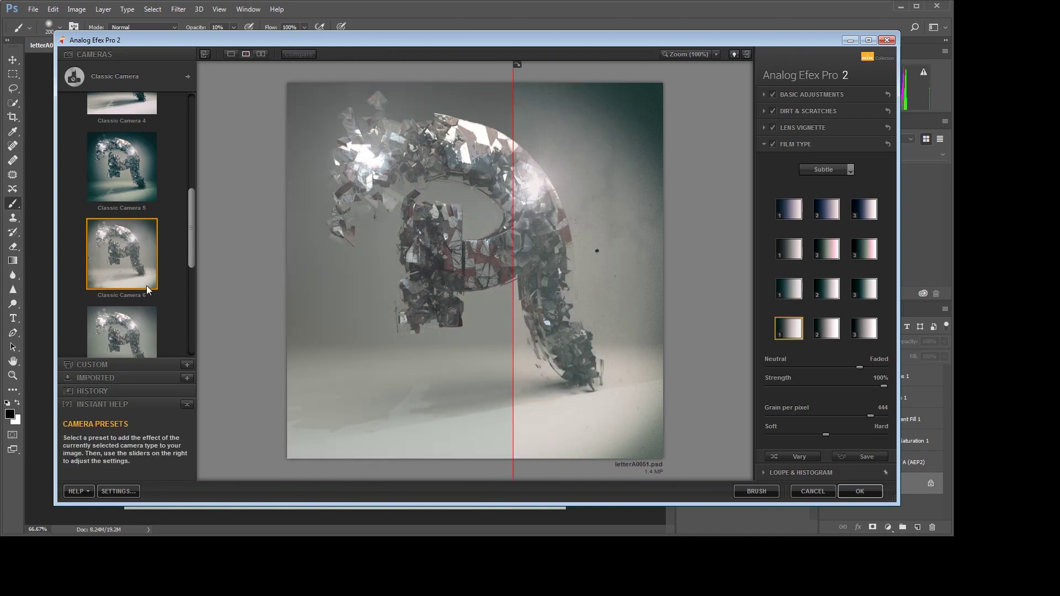
scroll(190, 233, "down", 1)
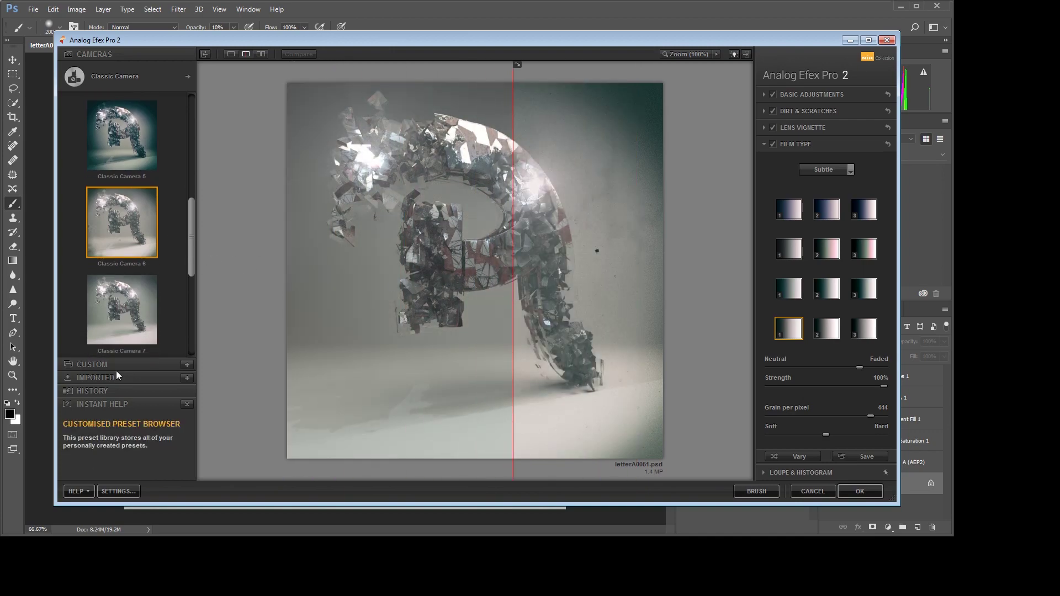
left_click(105, 363)
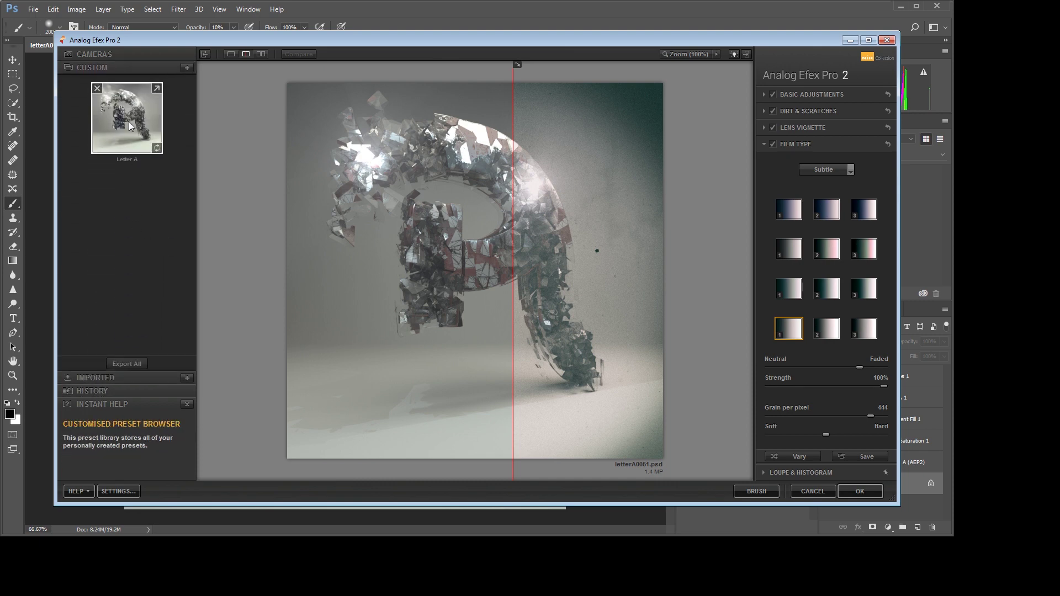
left_click(128, 123)
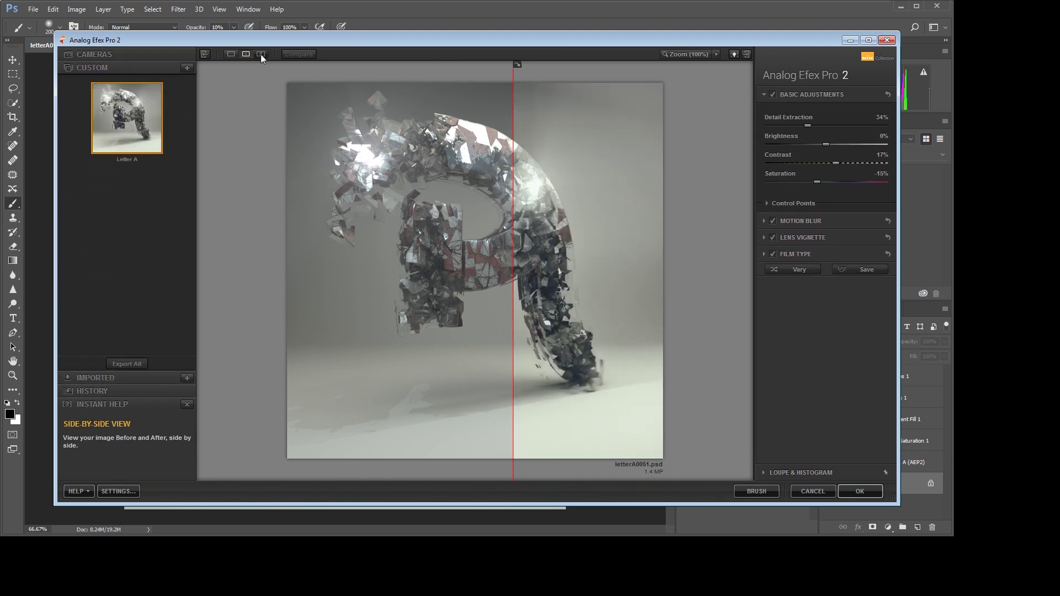
- Switch to single-image view and uncheck Motion Blur, Lens Vignette and Film Type
left_click(230, 54)
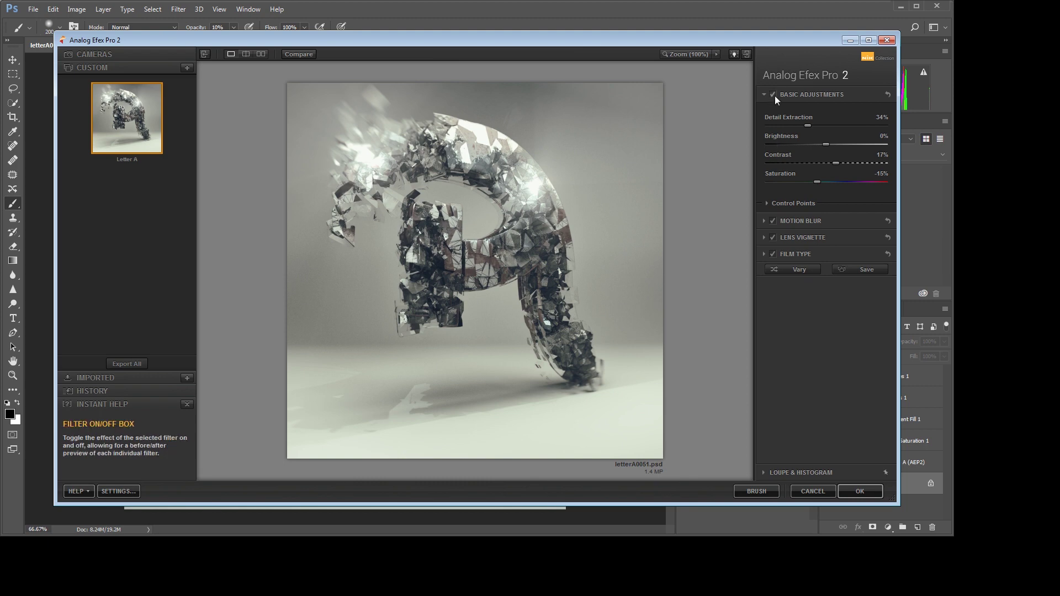
left_click(773, 254)
left_click(772, 221)
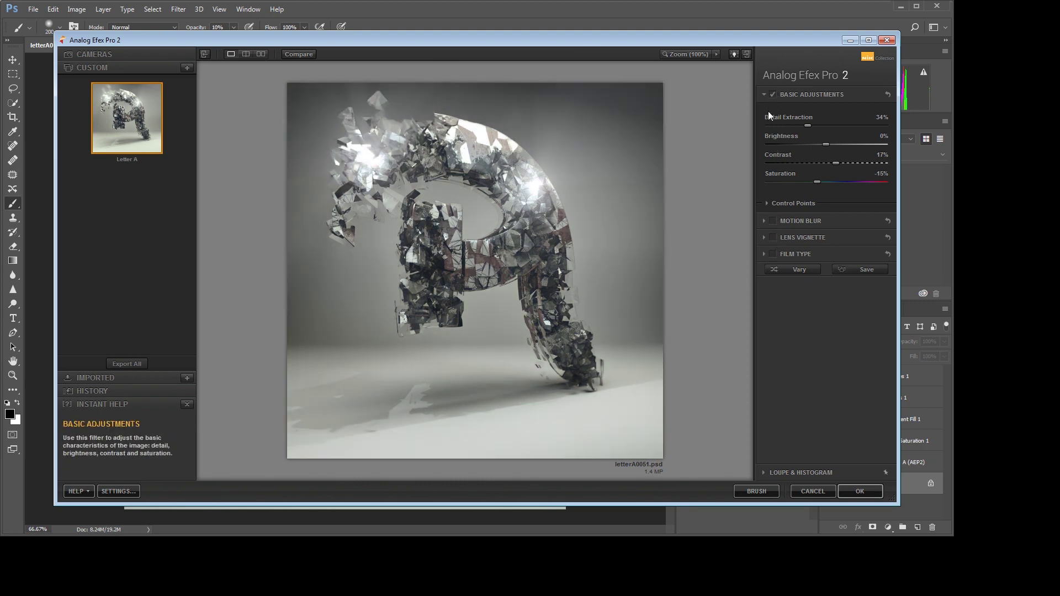
left_click(773, 94)
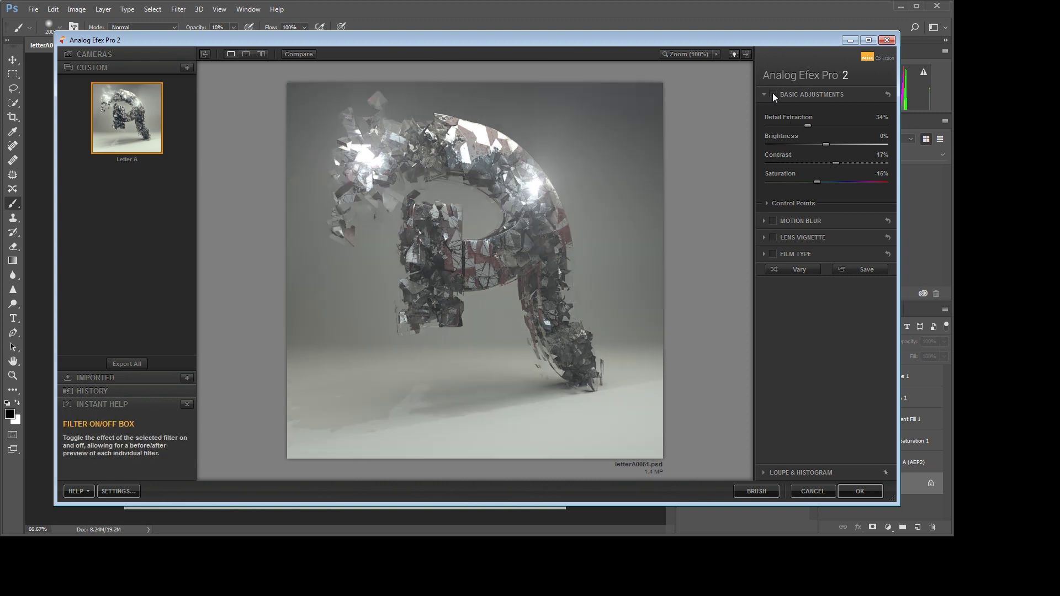
left_click(774, 93)
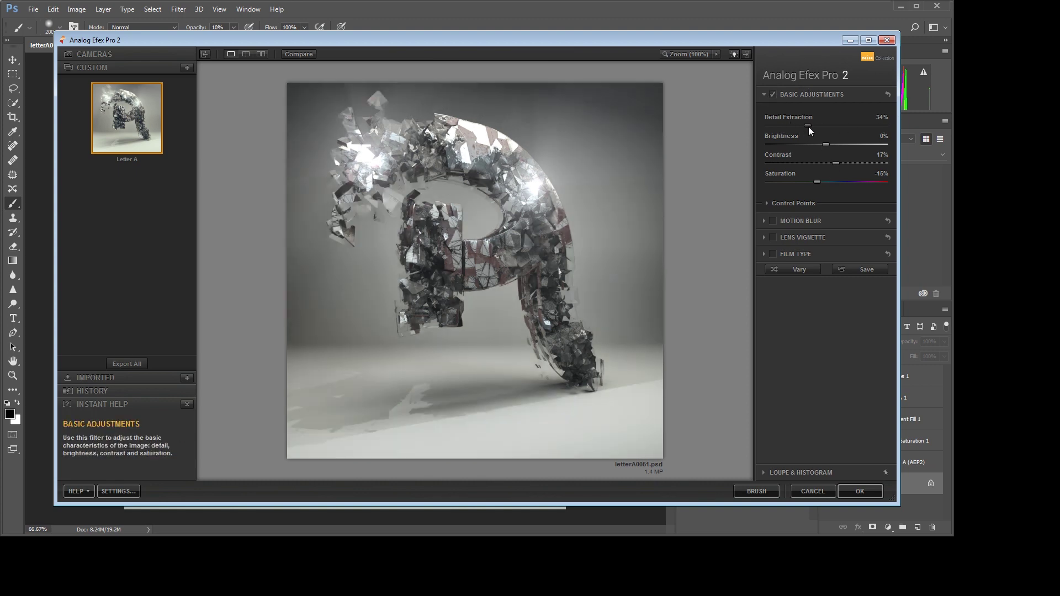
- Test Detail Extraction, return it to about 34%, and collapse Basic Adjustments
mouse_move(808, 125)
left_mouse_down()
mouse_move(863, 125)
mouse_move(791, 131)
mouse_move(859, 131)
left_mouse_up()
left_click_drag(824, 133, 806, 132)
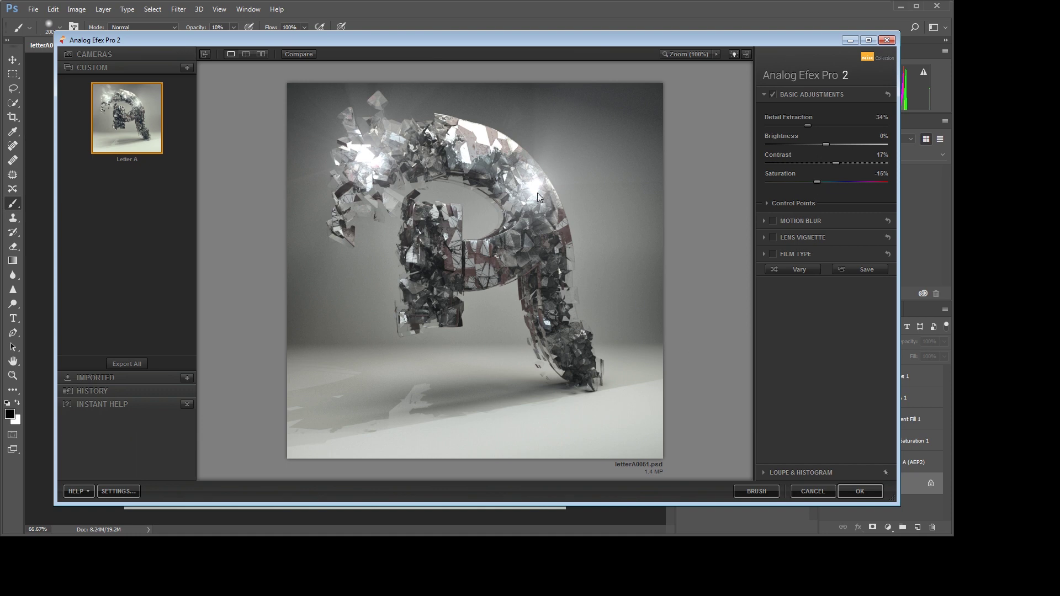
left_click(765, 95)
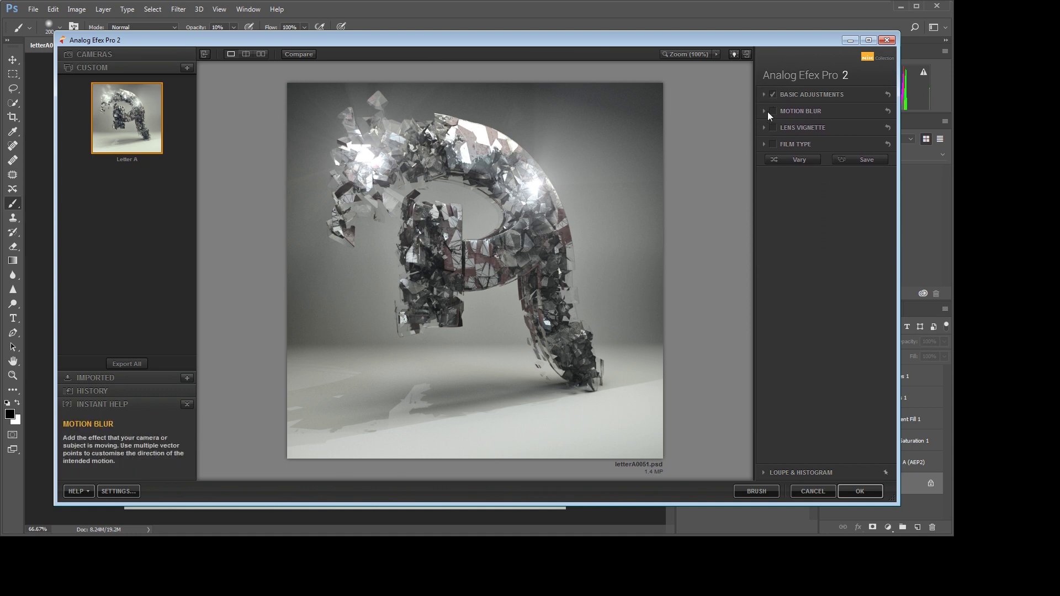
- Re-enable Motion Blur and turn on a circular Lens Vignette at 22% amount, 75% size
left_click(765, 111)
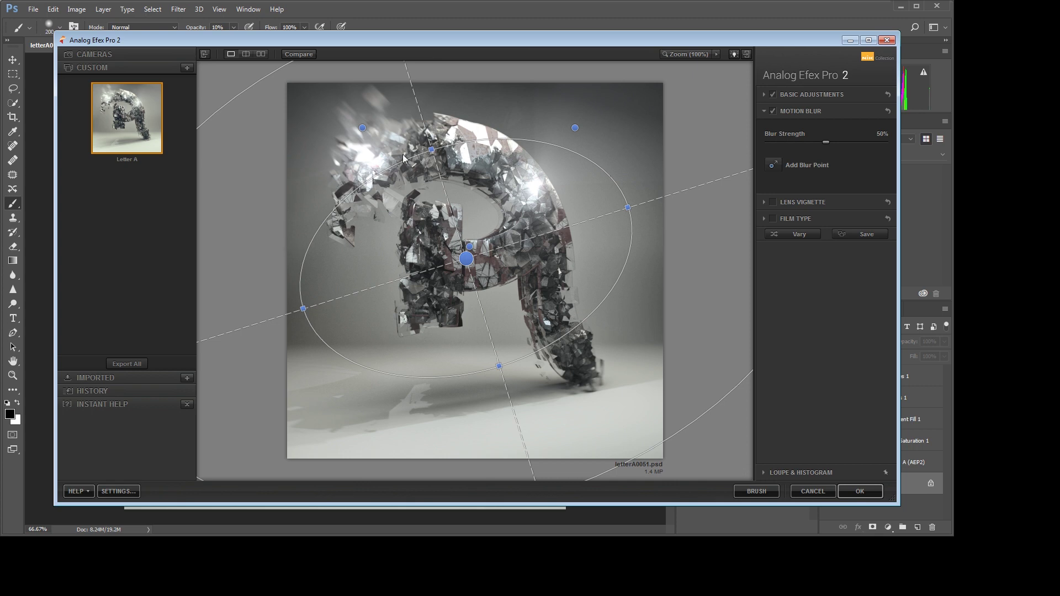
left_click(765, 202)
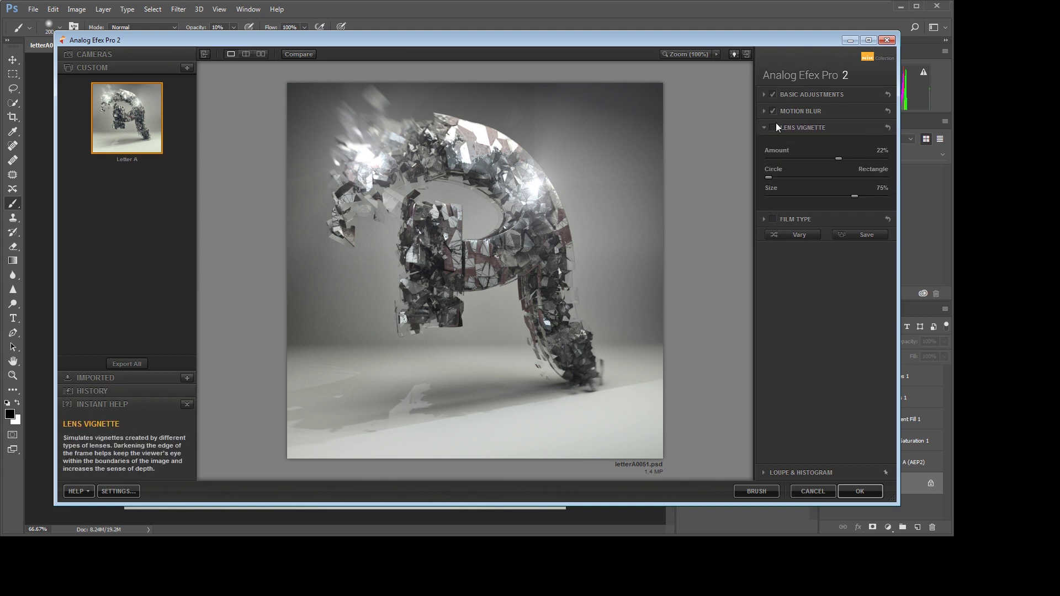
left_click(773, 126)
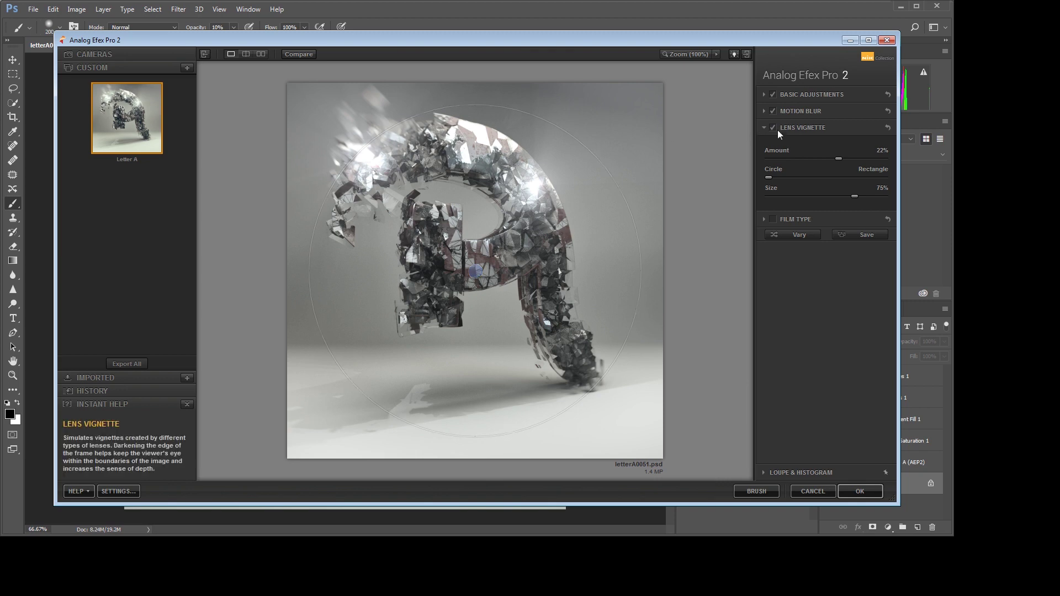
left_click(773, 127)
left_click(773, 127)
mouse_move(838, 158)
left_mouse_down()
mouse_move(797, 160)
mouse_move(872, 164)
mouse_move(841, 165)
left_mouse_up()
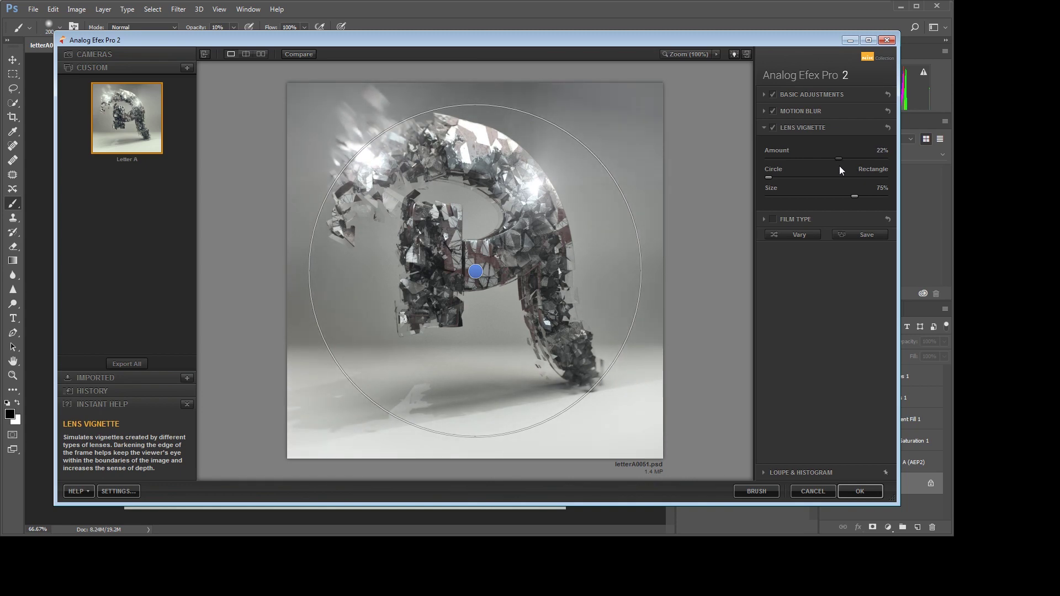
- Preview the purple and green Cool film tones, then cancel the filter
left_click(773, 219)
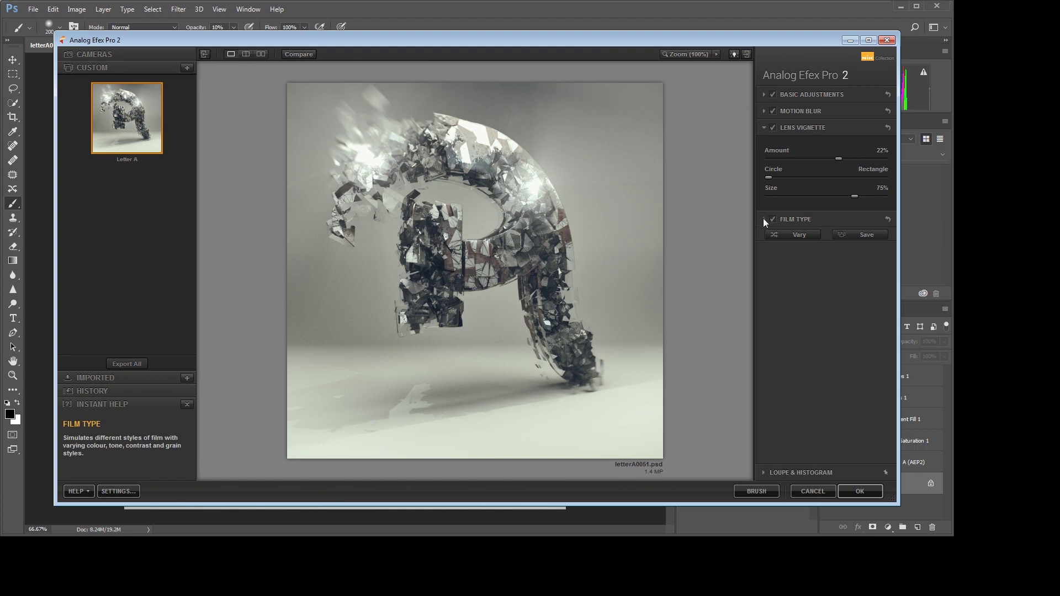
left_click(765, 219)
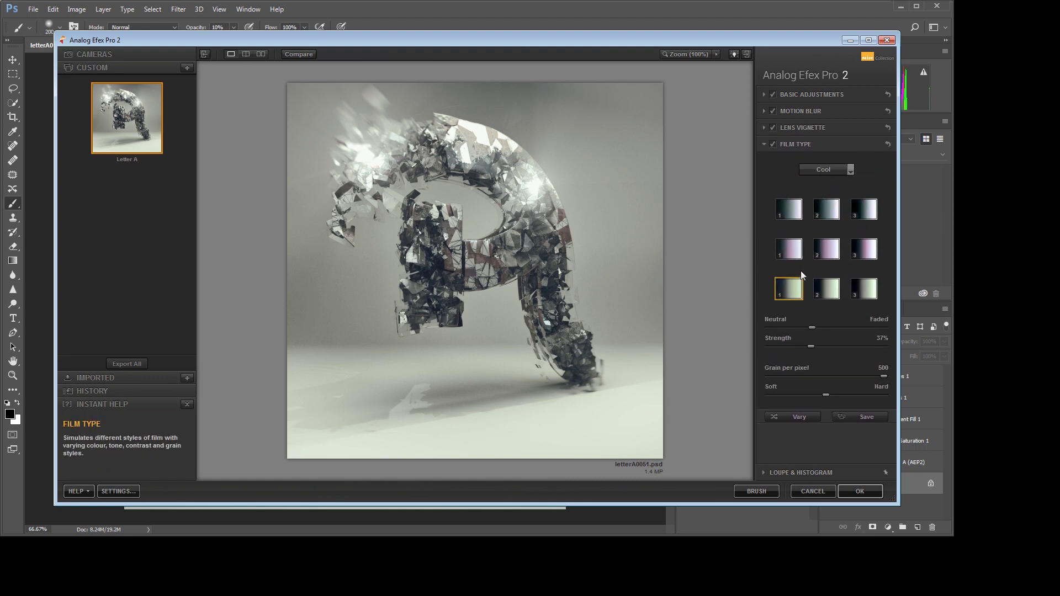
left_click(789, 251)
left_click(792, 297)
left_click(820, 488)
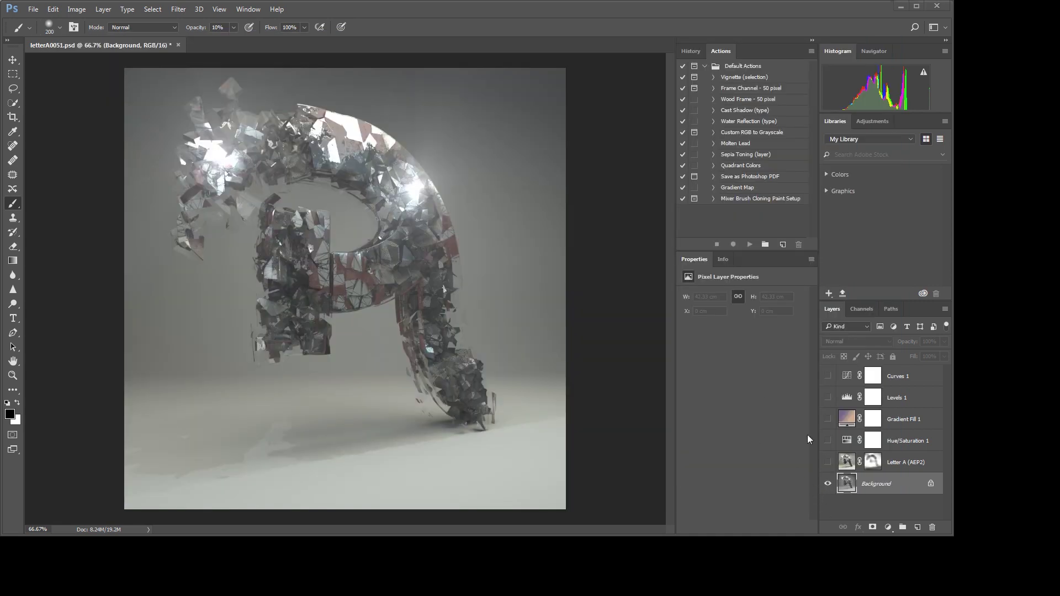
- Show the Letter A (AEP2) layer and compare it with its mask off, then back on
left_click(828, 462)
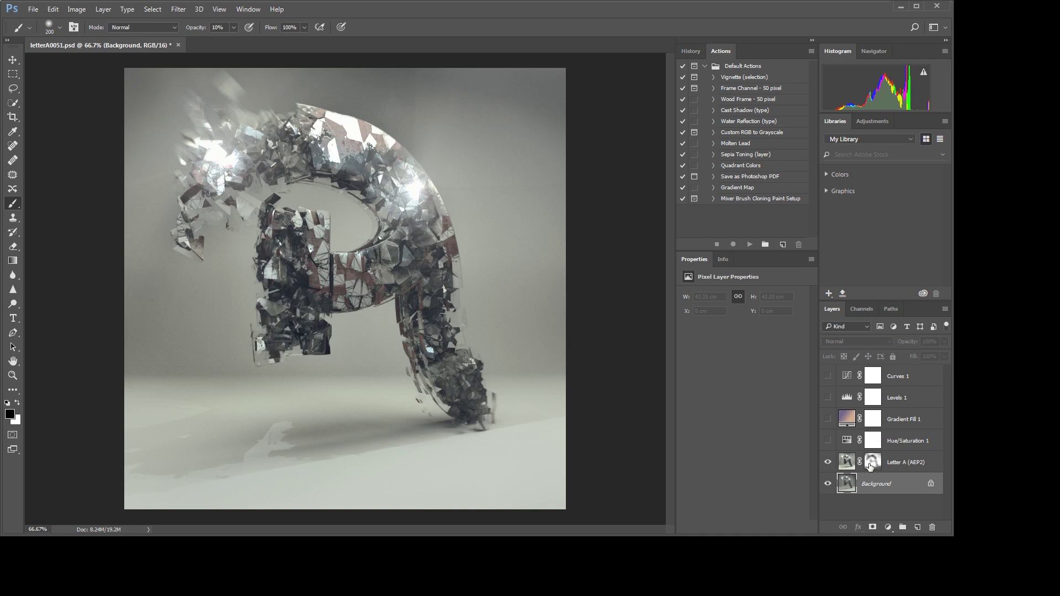
left_click(871, 463, "shift")
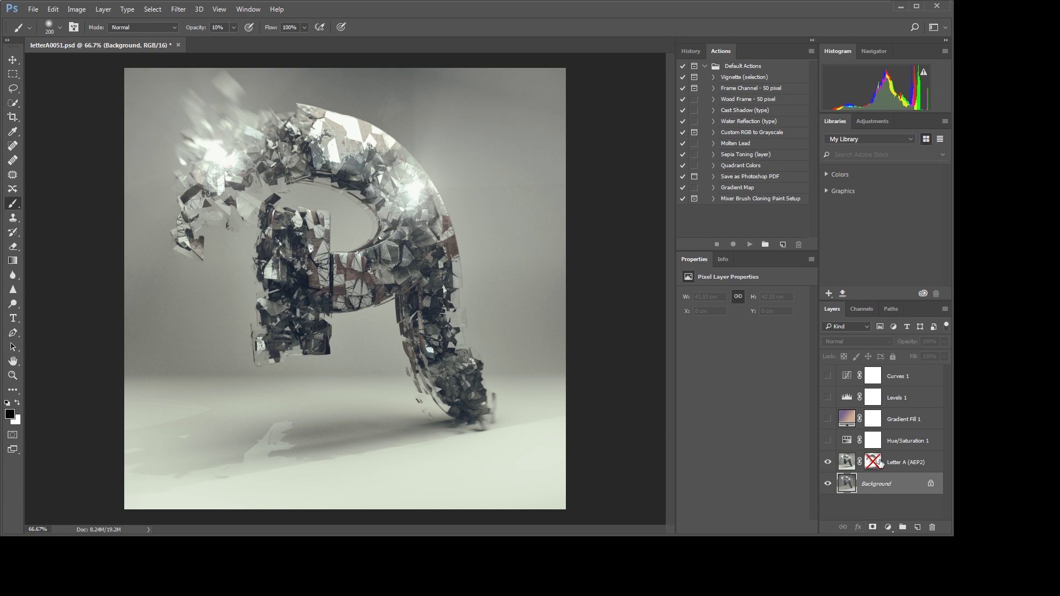
left_click(874, 463, "shift")
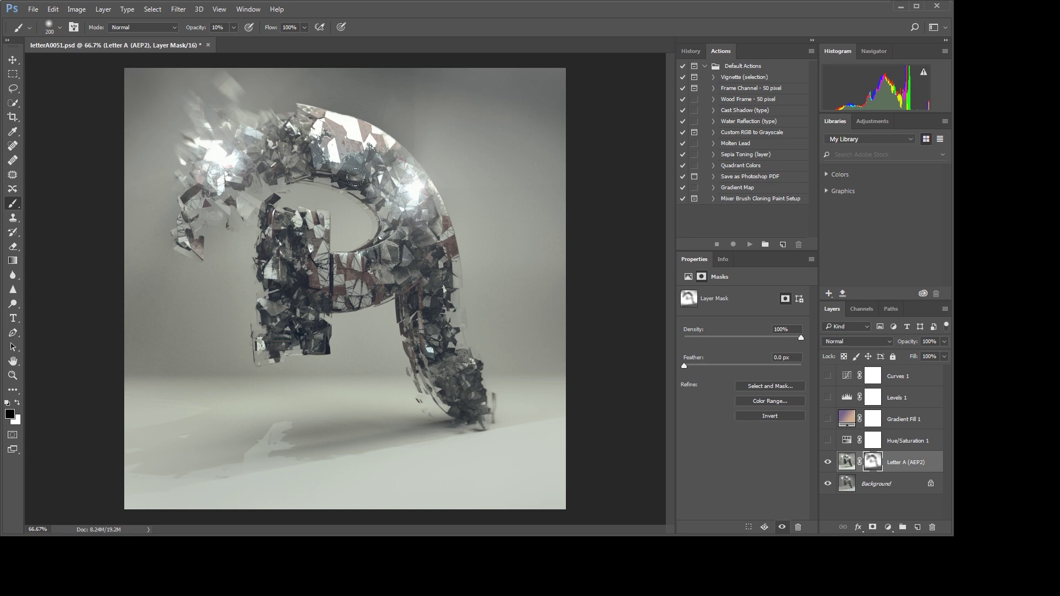
- Inspect and toggle the Letter A mask, then show Hue/Saturation 1 at 77% opacity
left_click(874, 462, "alt")
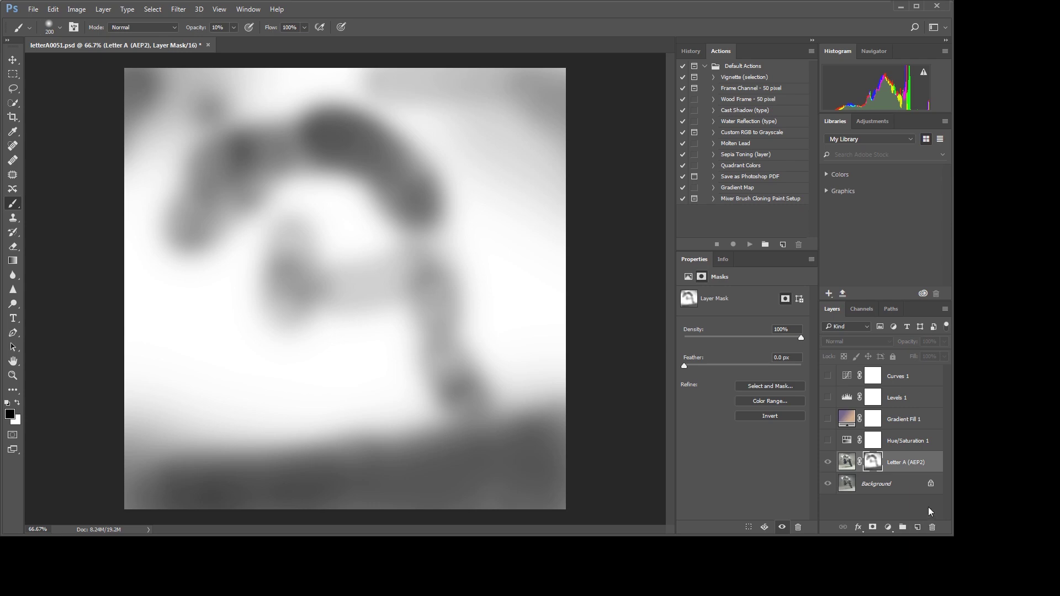
left_click(874, 461, "alt")
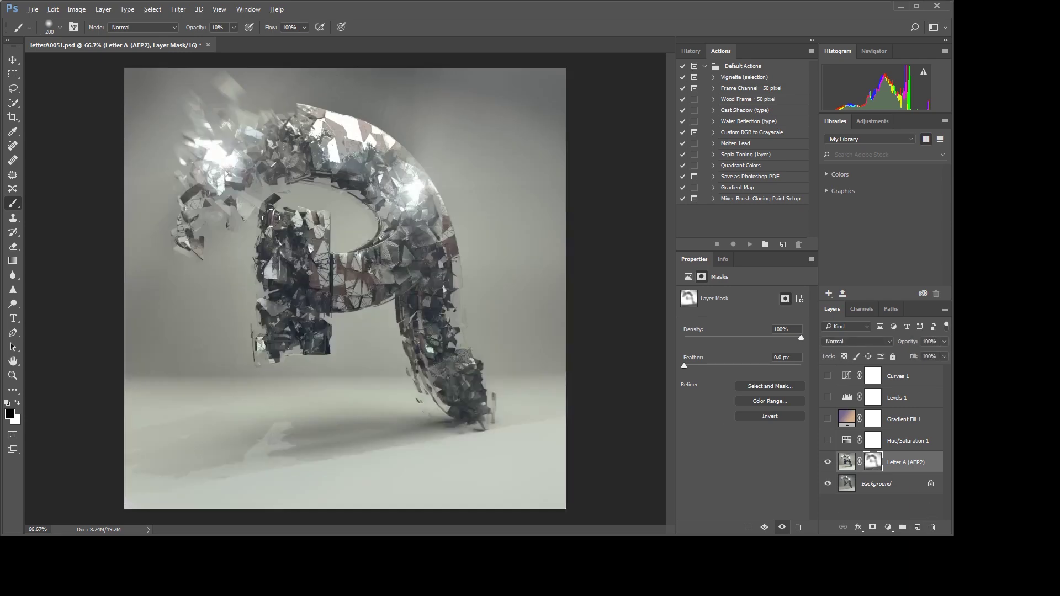
left_click(874, 462, "shift")
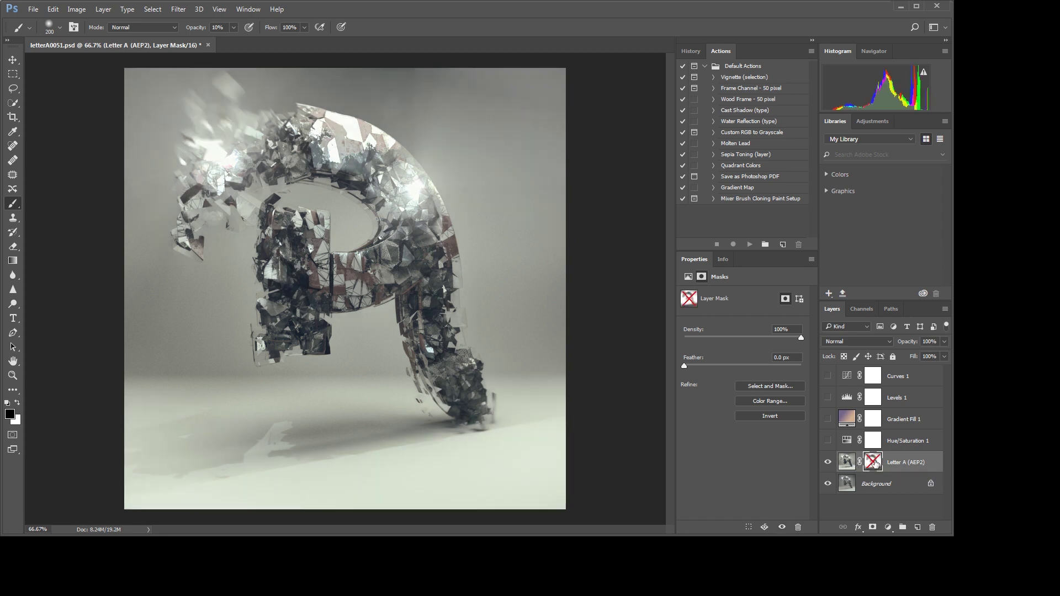
left_click(874, 462, "shift")
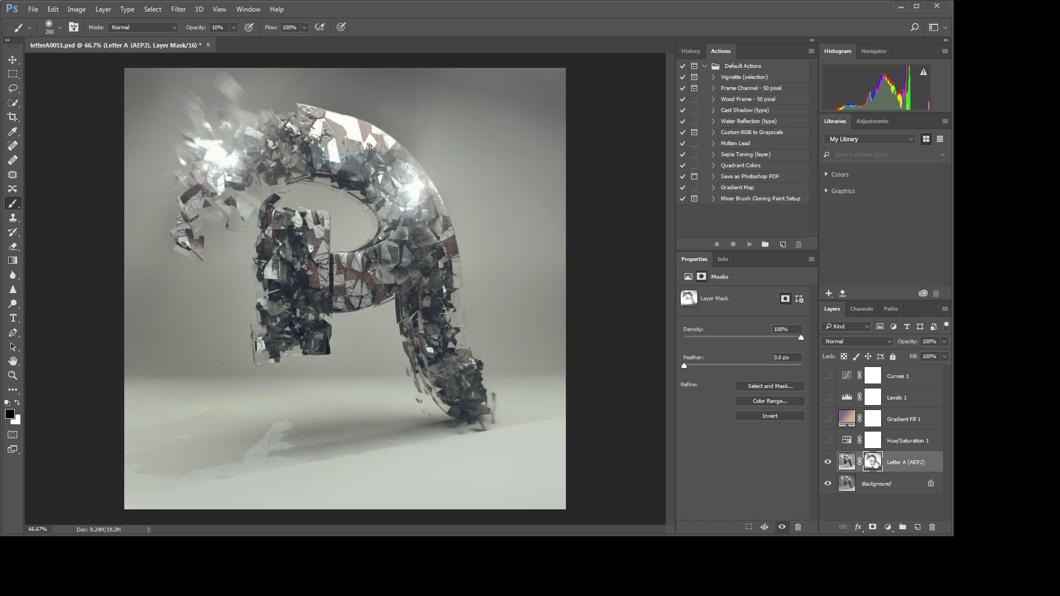
left_click(874, 462, "shift")
left_click(874, 462, "shift")
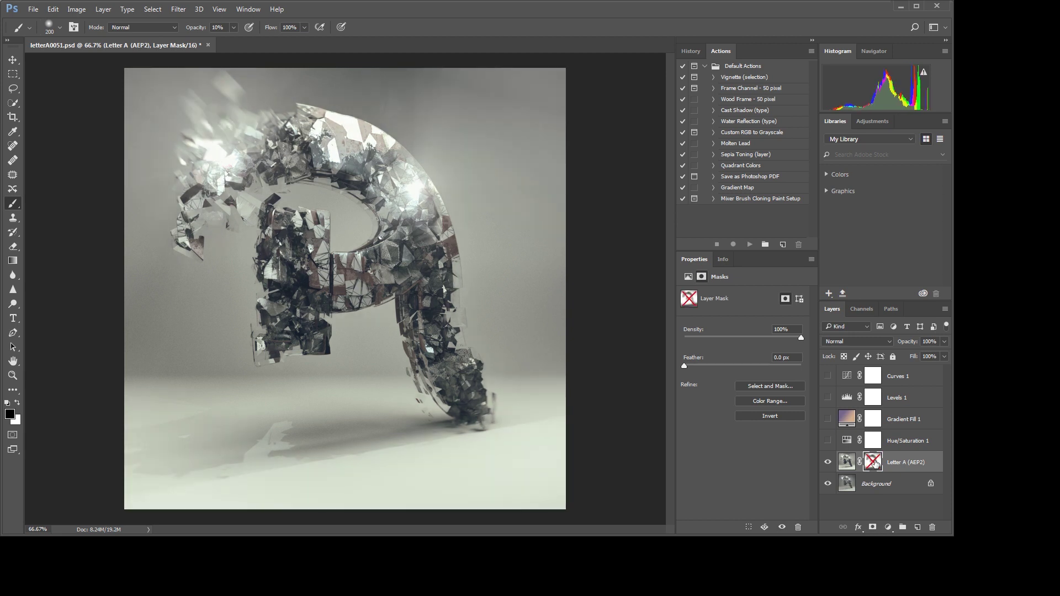
left_click(874, 462, "shift")
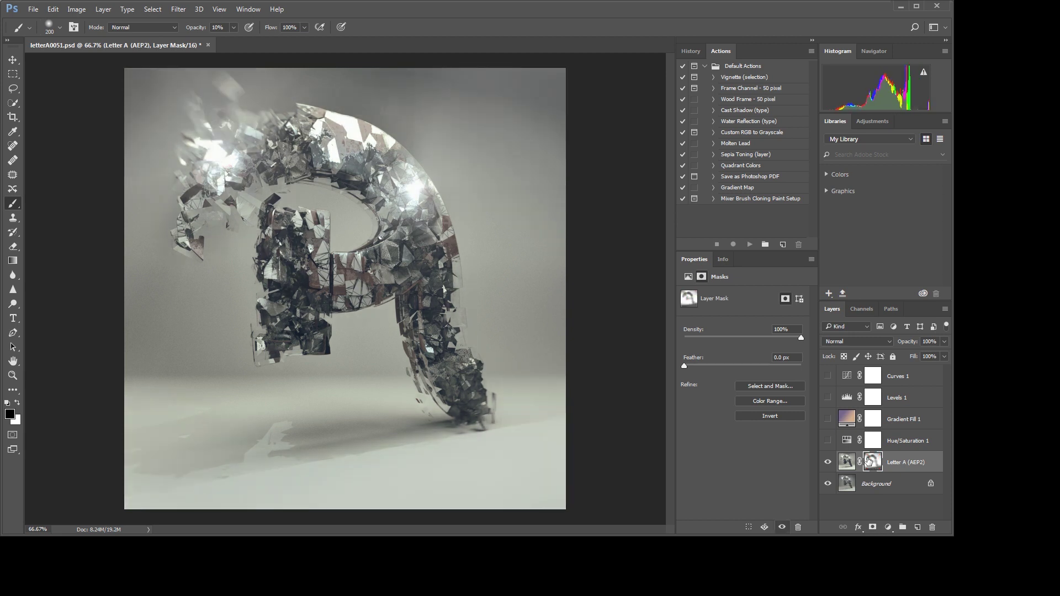
left_click(827, 440)
- Open Hue/Saturation 1's properties and review its Reds and Yellows settings
left_click(873, 441)
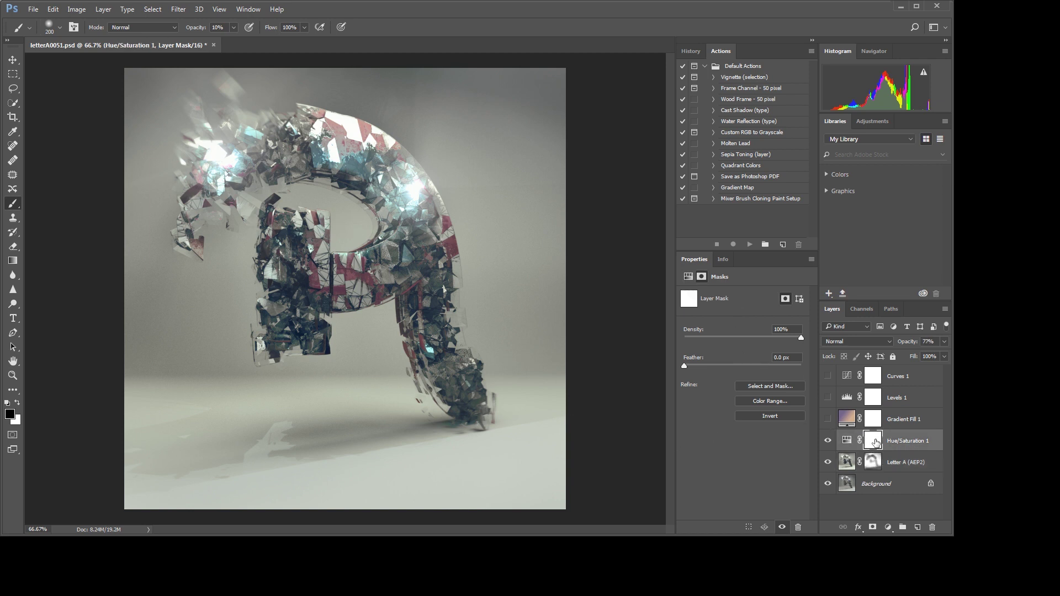
left_click(847, 441)
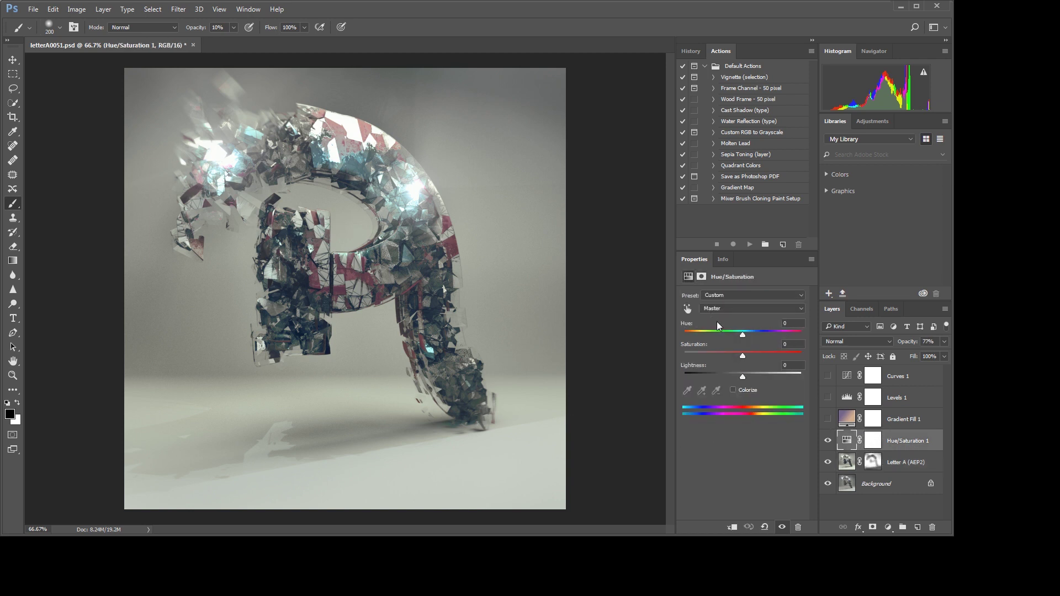
left_click(742, 307)
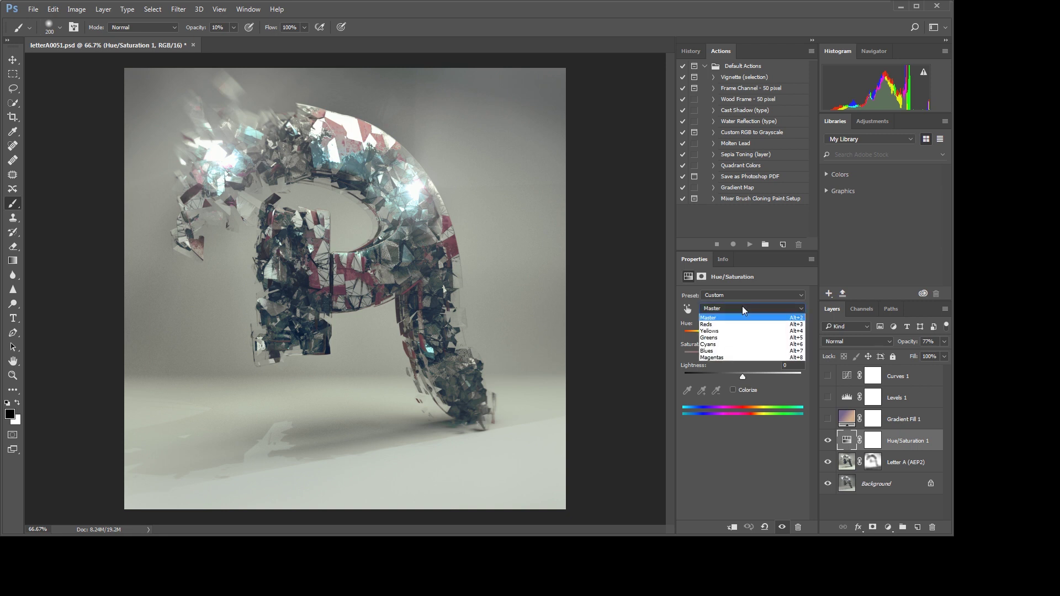
left_click(732, 324)
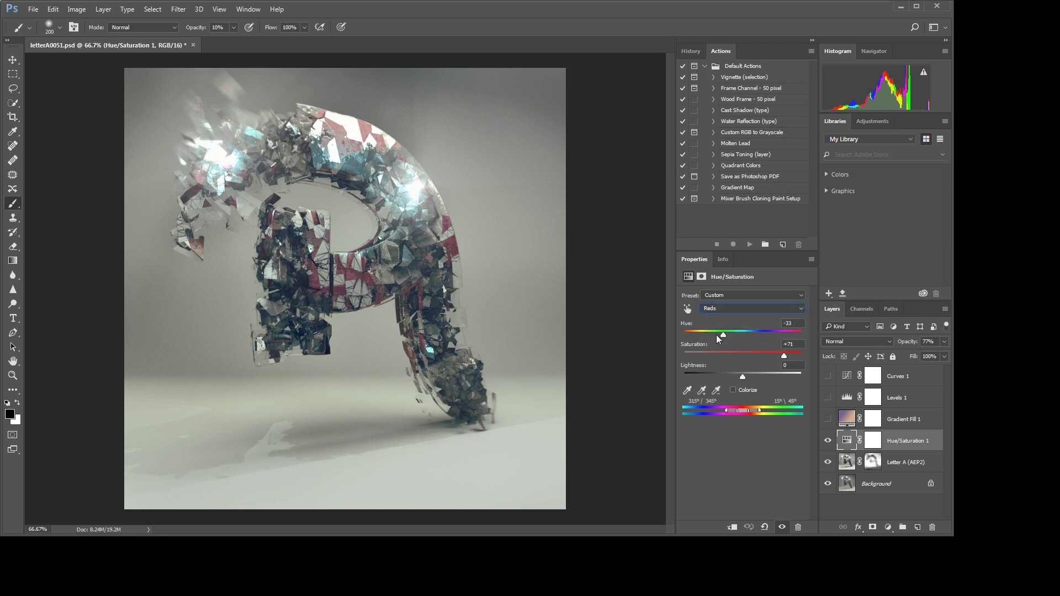
left_click(749, 308)
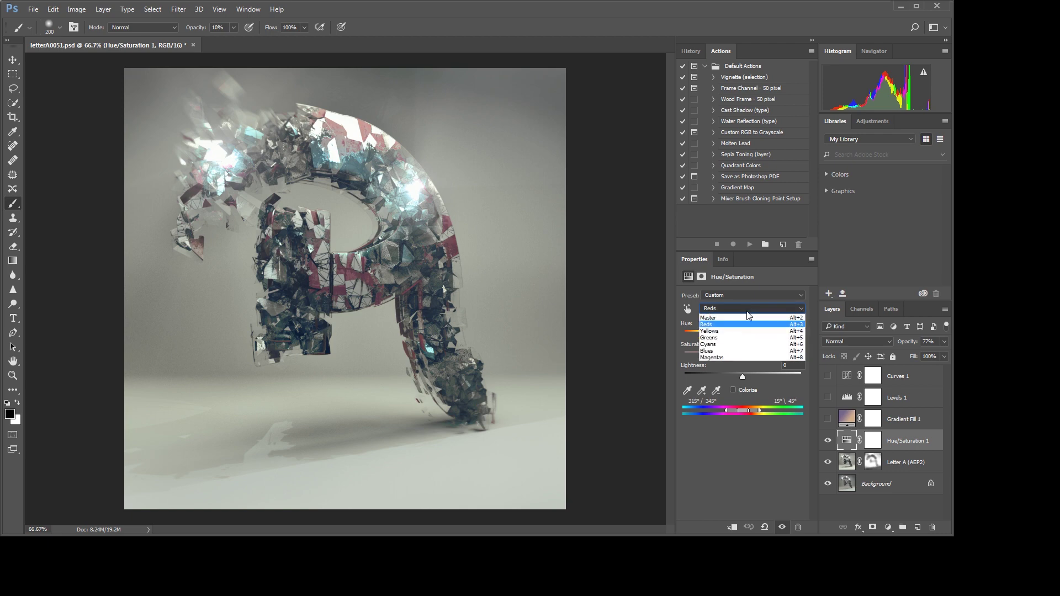
left_click(737, 331)
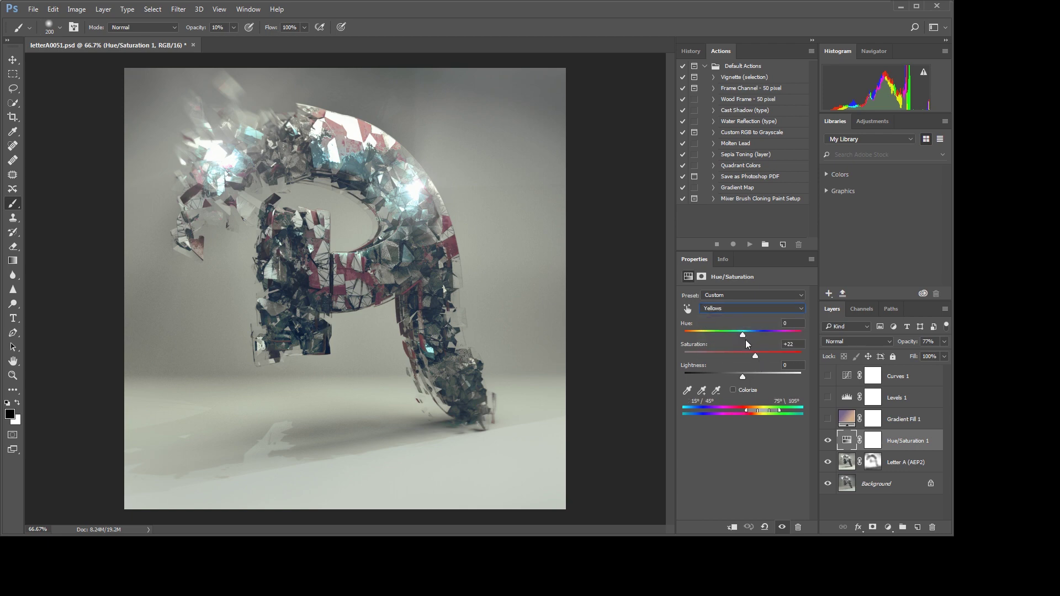
- Review the Blues, Greens and Magentas ranges, then toggle the adjustment to compare
left_click(733, 313)
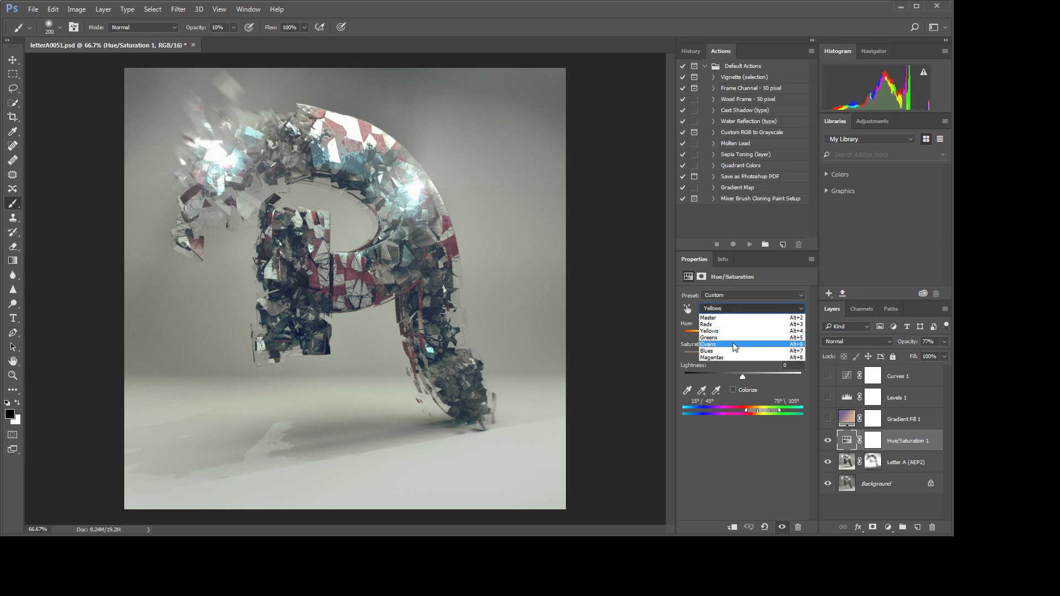
left_click(730, 351)
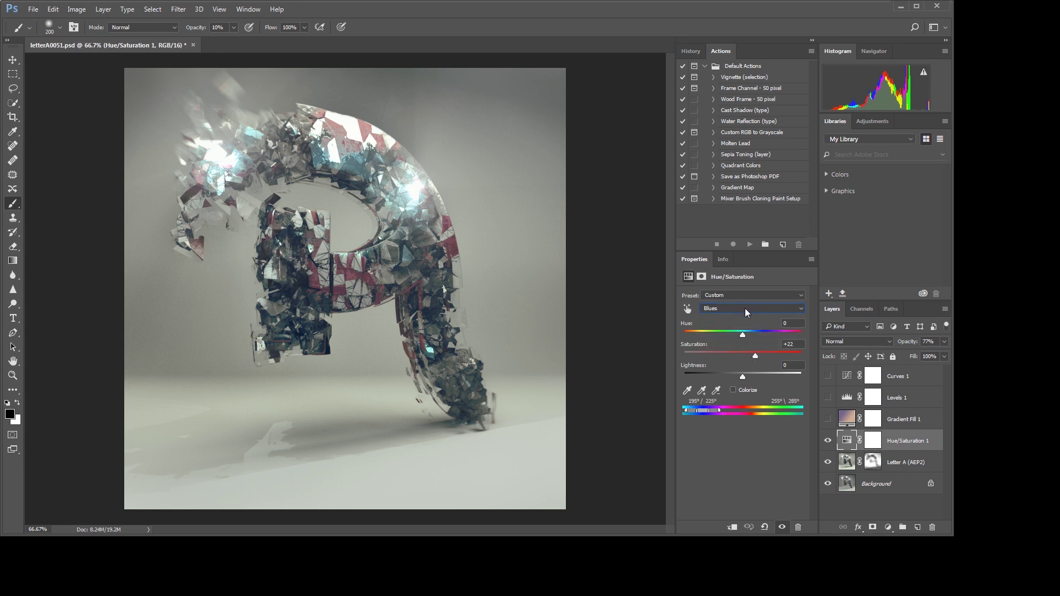
left_click(744, 308)
left_click(751, 336)
left_click(734, 308)
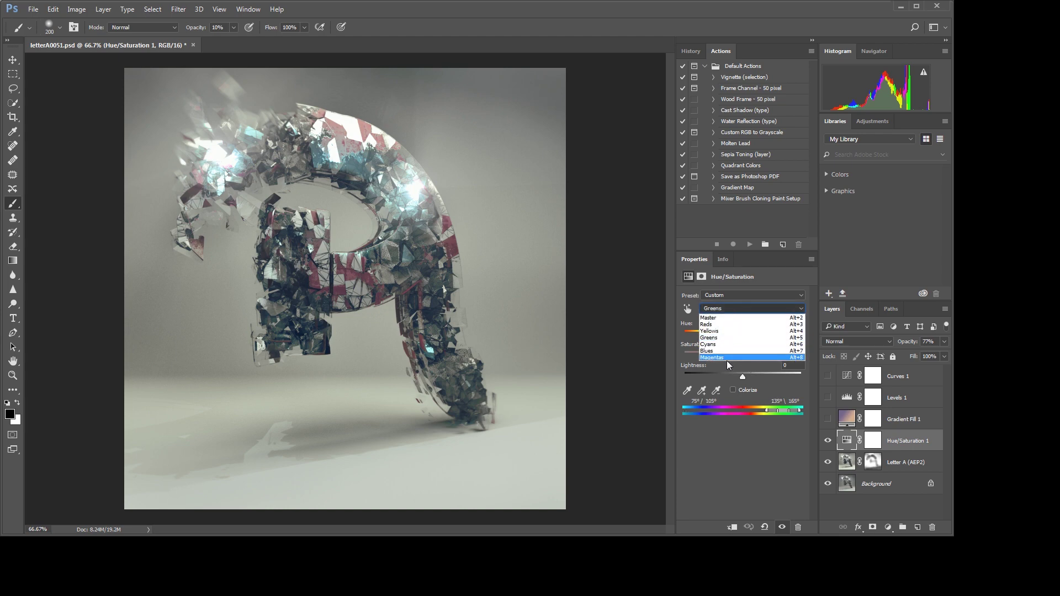
left_click(726, 359)
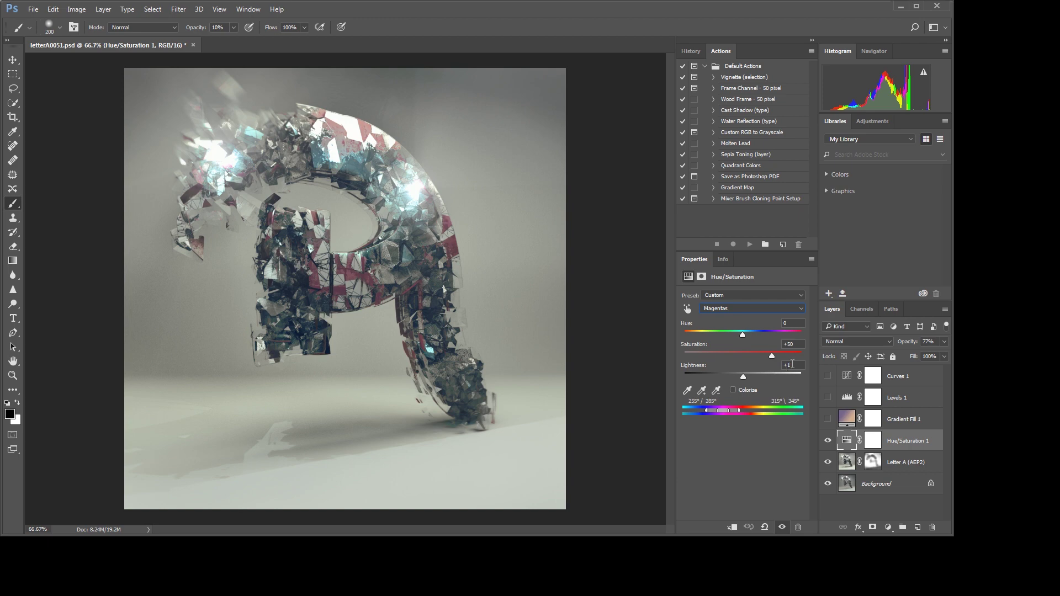
left_click(827, 441)
left_click(828, 441)
- Show and select Gradient Fill 1 and review its gradient fill settings
left_click(827, 420)
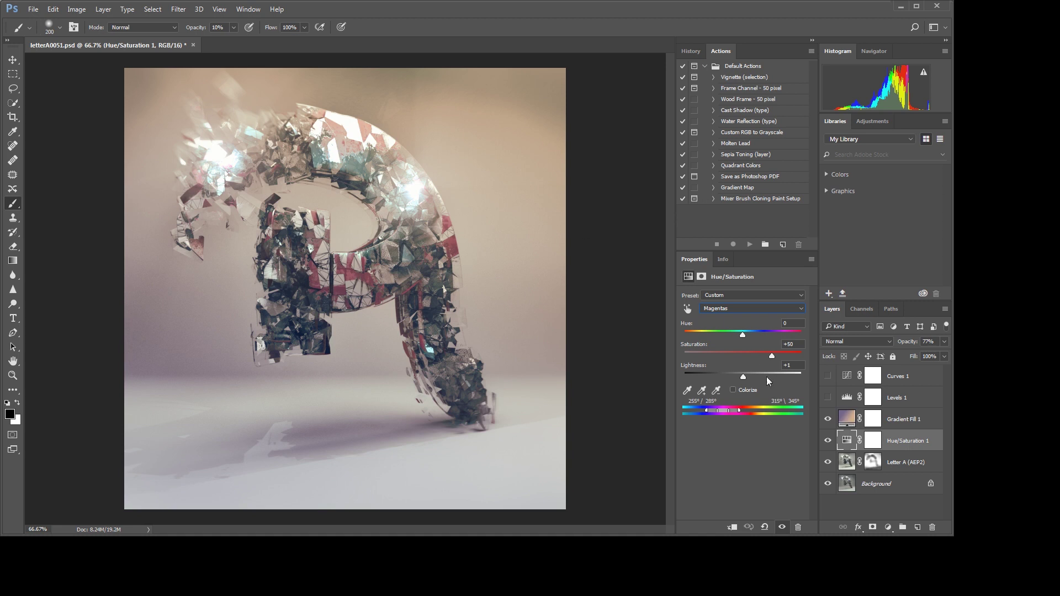
left_click(850, 421)
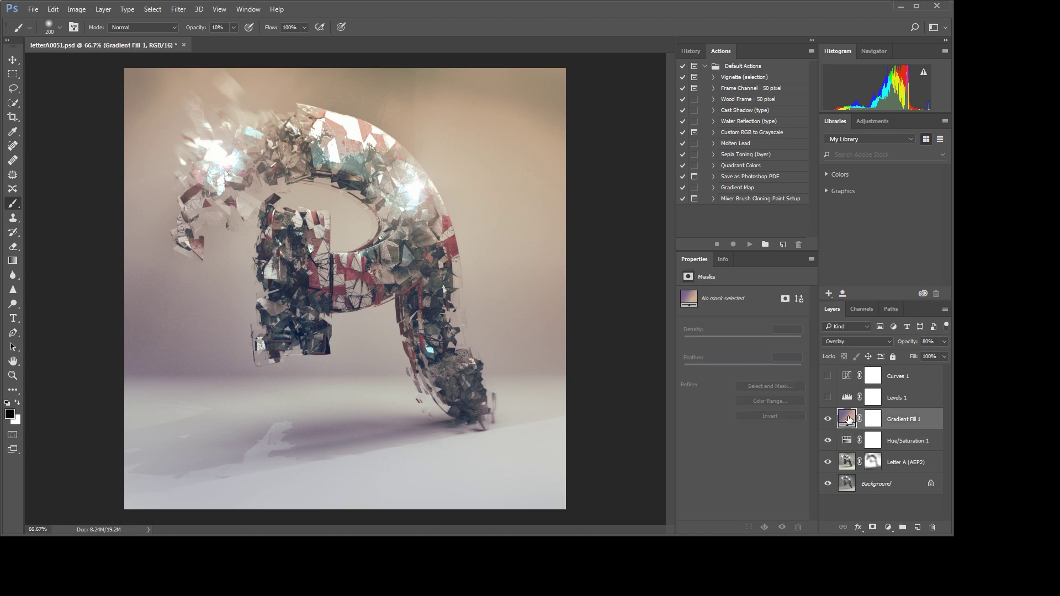
double_click(848, 420)
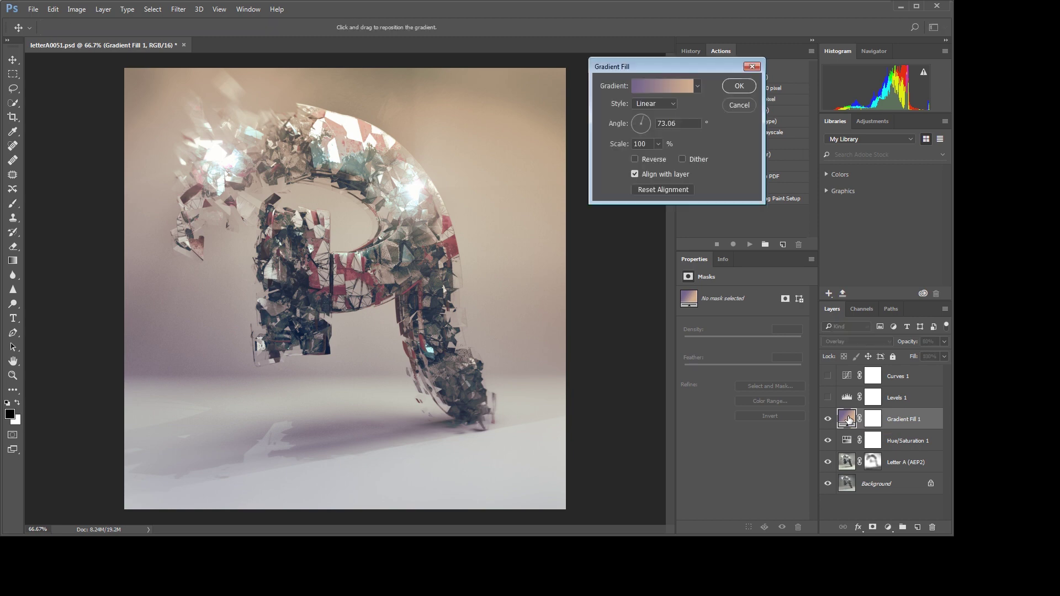
left_click_drag(672, 69, 610, 110)
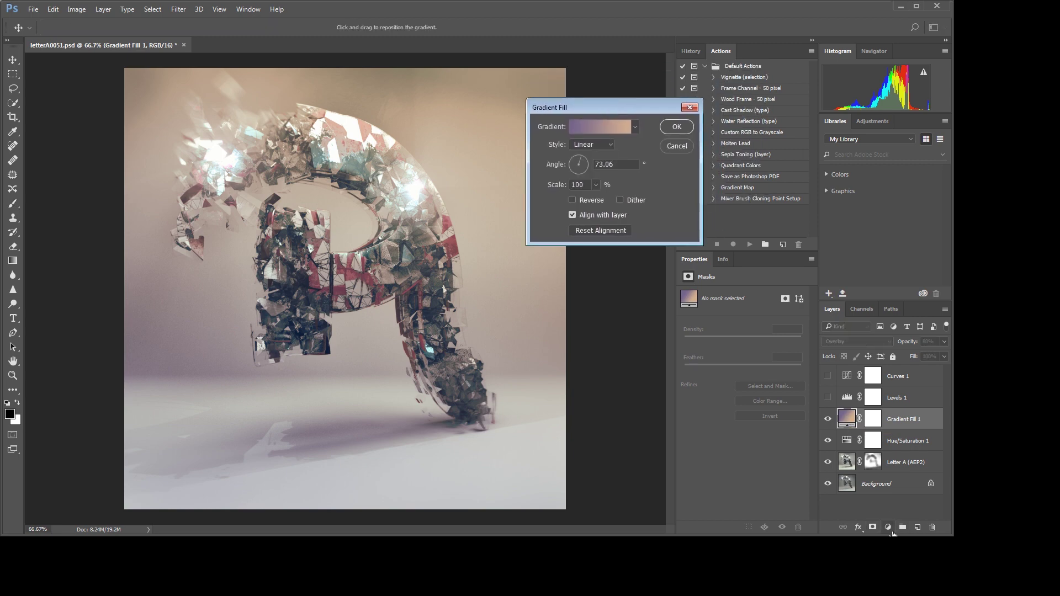
key("Return")
key("b")
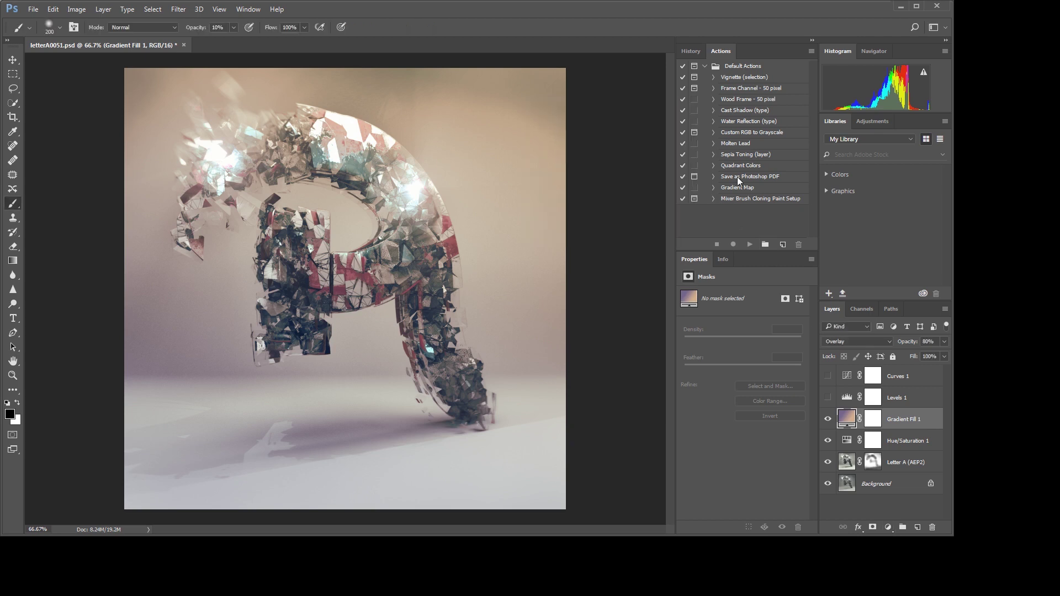
- Check Gradient Fill 1's colours in the Gradient Editor, leaving the gradient unchanged
left_click(888, 527)
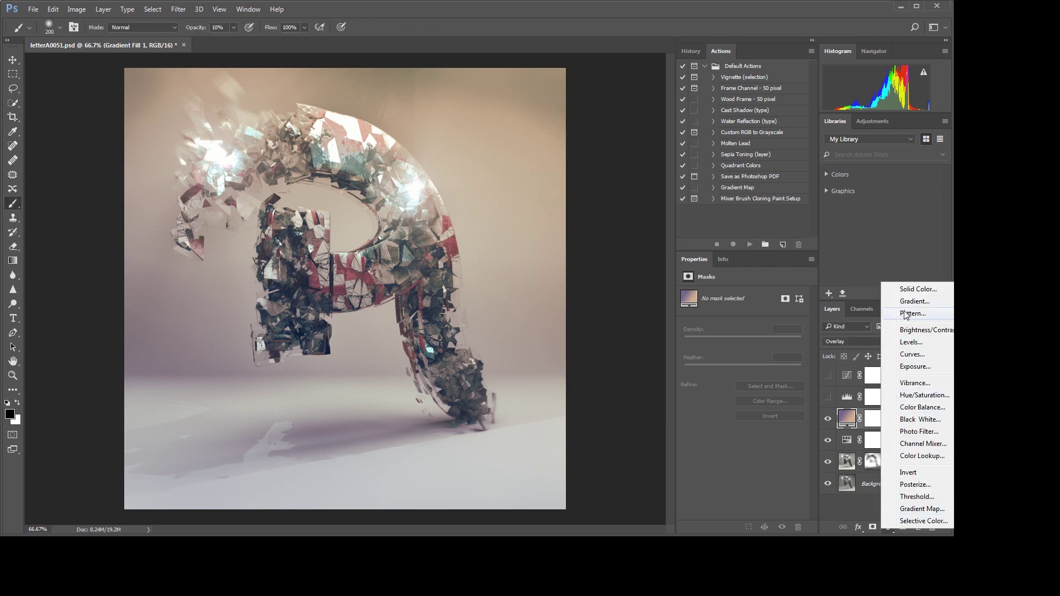
double_click(846, 417)
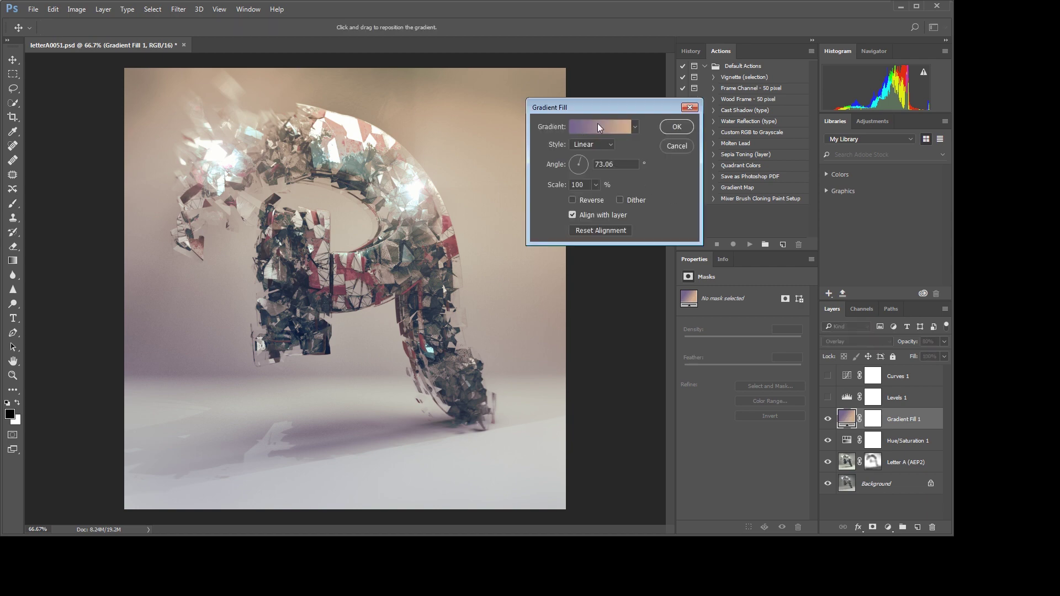
left_click(597, 124)
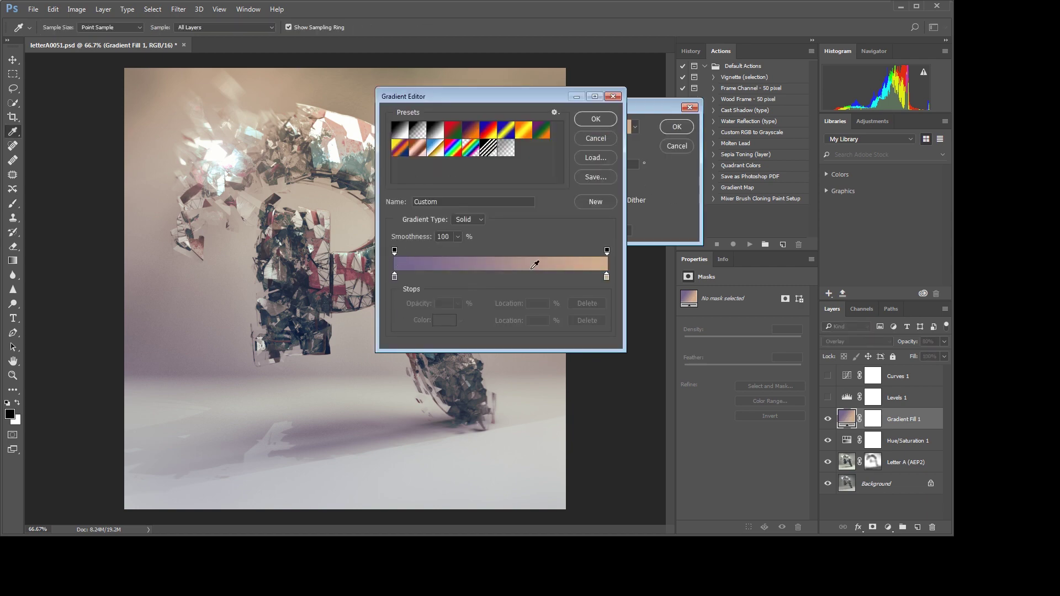
left_click(595, 120)
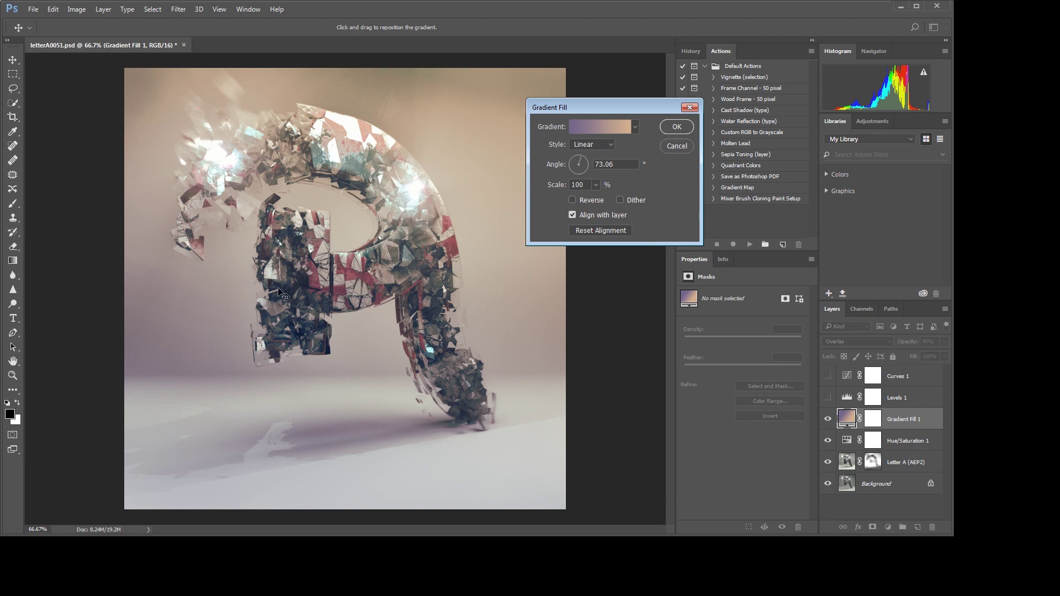
left_click(677, 147)
key("b")
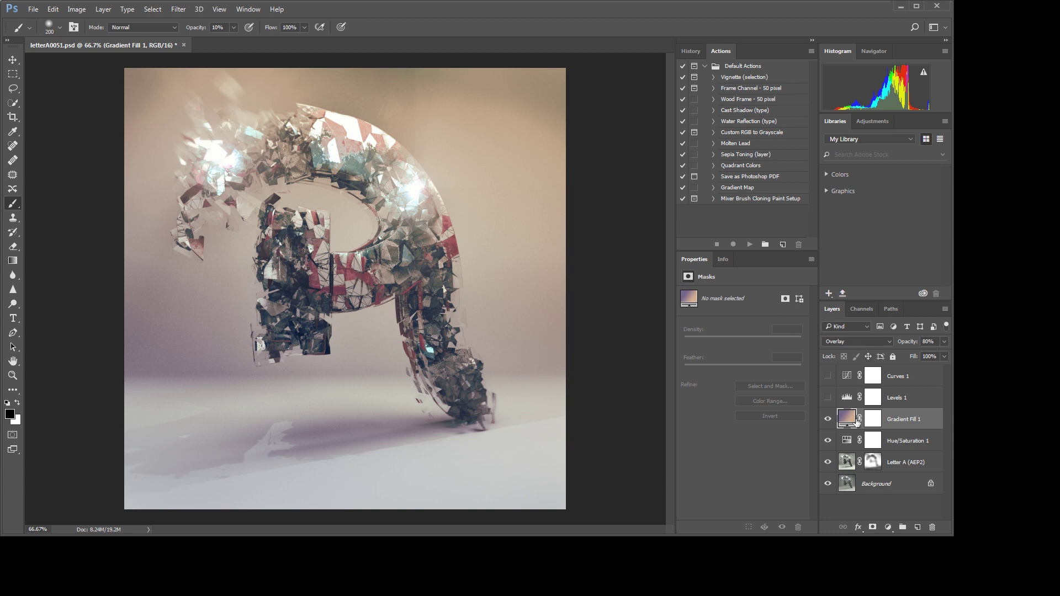
- Set the Overlay-blended Gradient Fill 1 layer's opacity to 80%
left_click(878, 443)
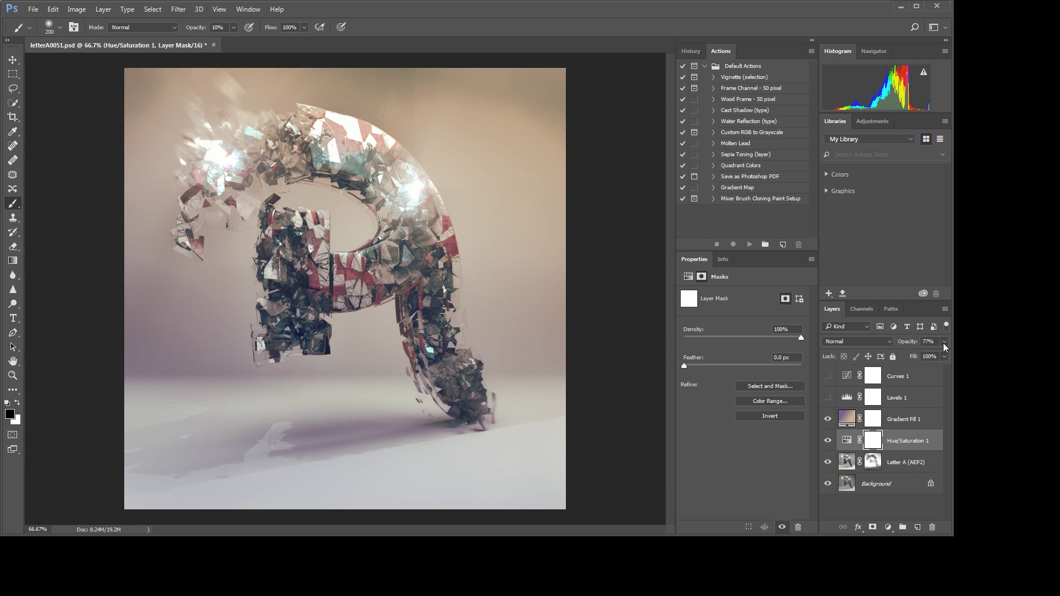
left_click(846, 442)
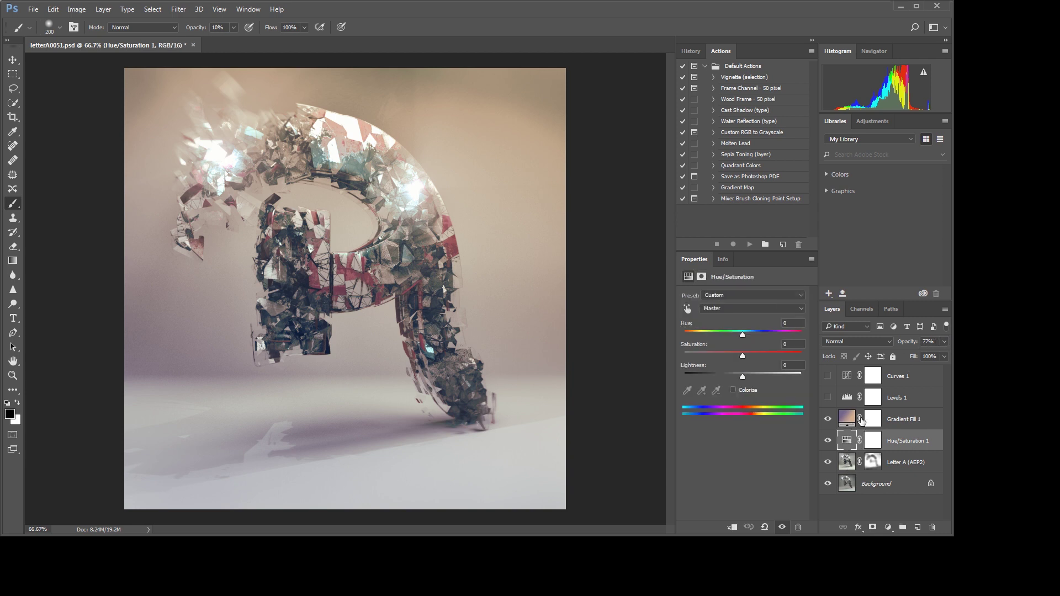
left_click(847, 423)
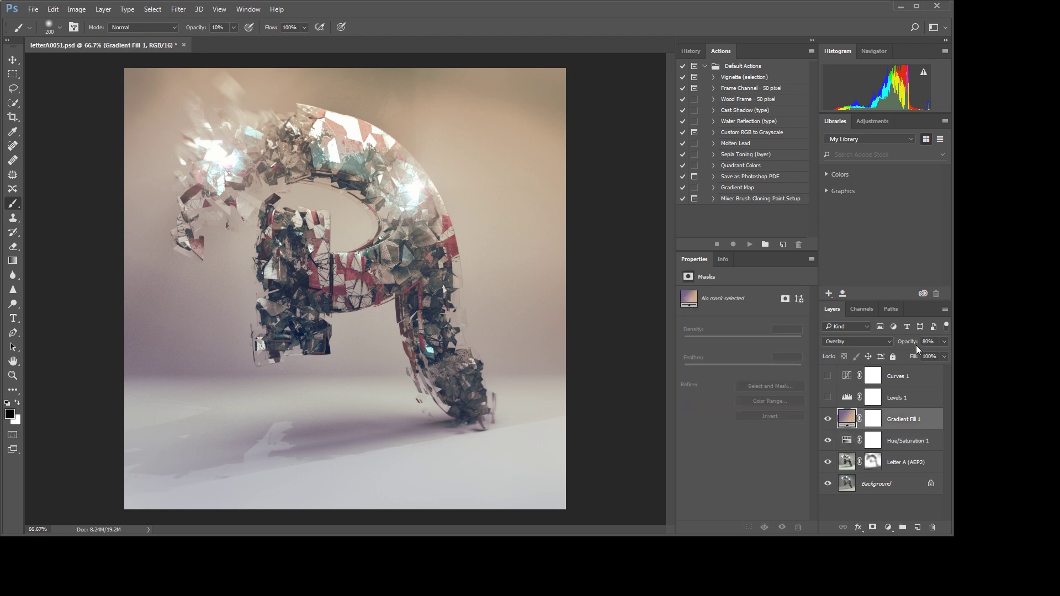
left_click(944, 341)
left_click_drag(908, 357, 945, 356)
left_click(827, 397)
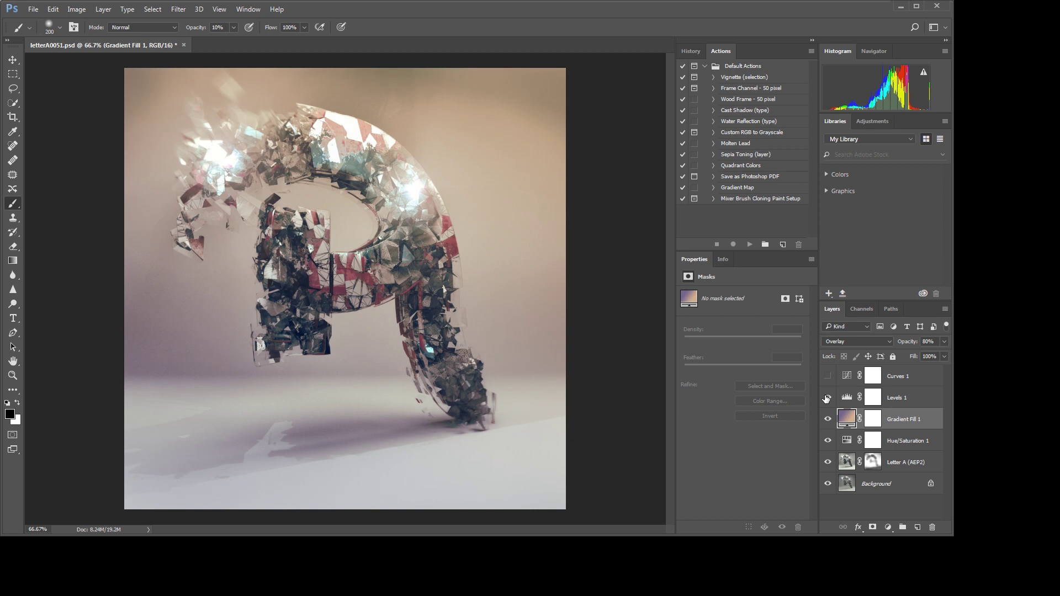
- Turn on the Levels 1 and Curves 1 adjustments and view their settings
left_click(827, 397)
left_click(847, 397)
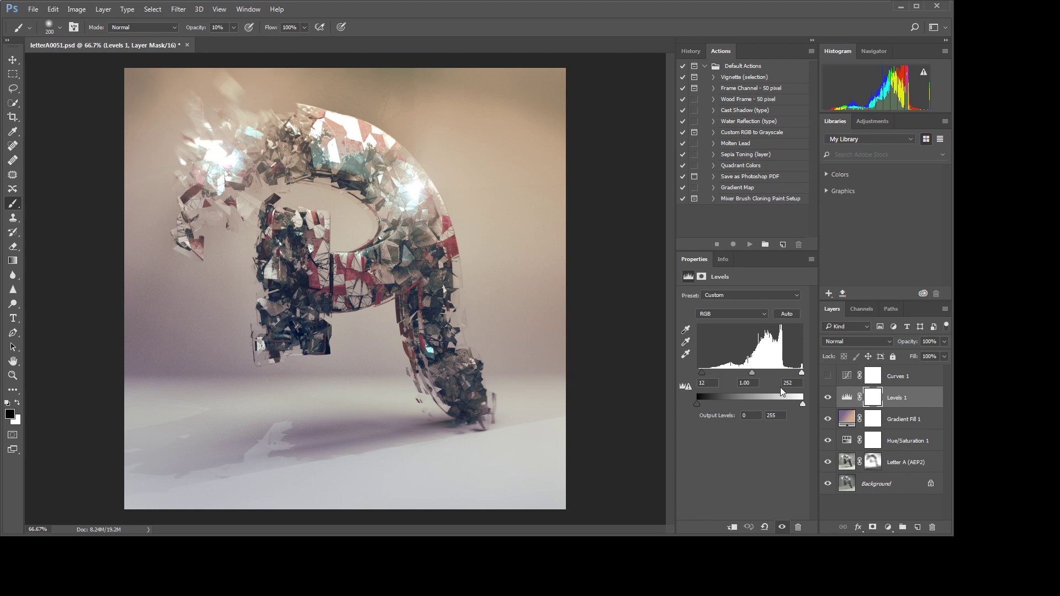
left_click(828, 377)
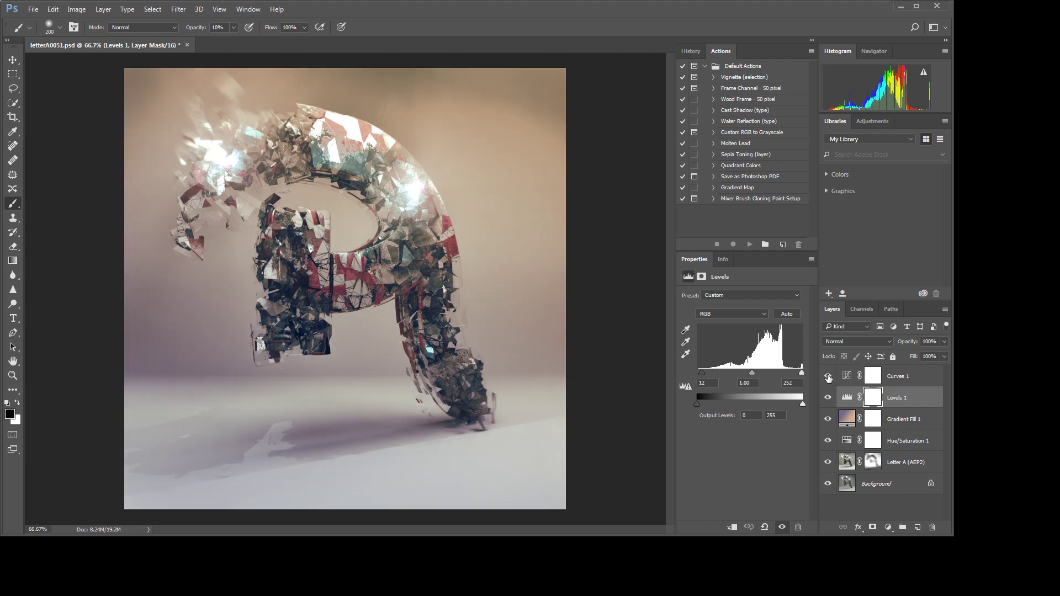
left_click(843, 377)
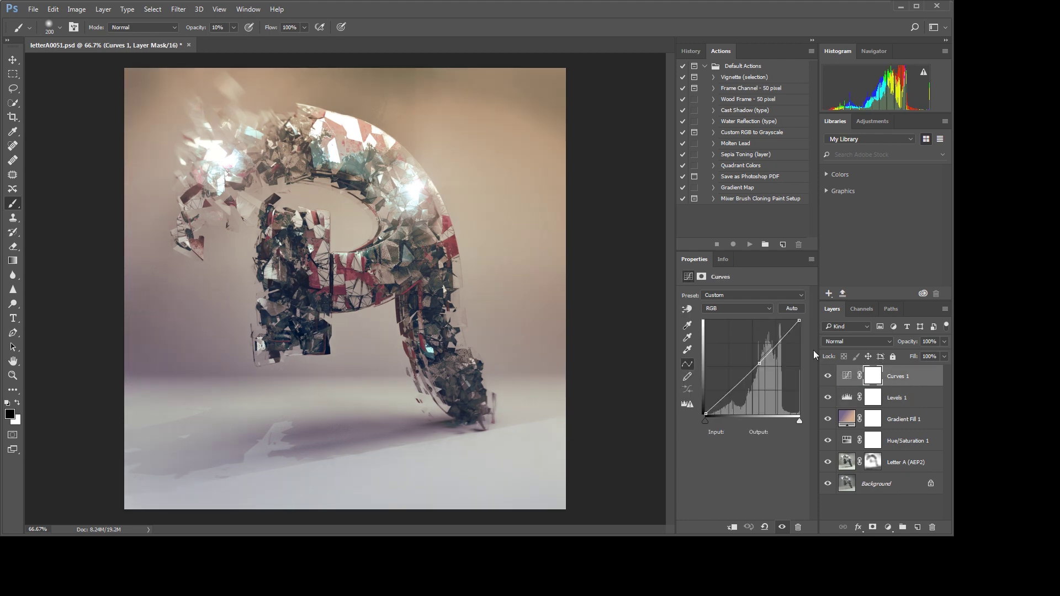
- Keep the Custom curve preset, inspect the Red, Green and Blue channel curves, then return to RGB
left_click(746, 298)
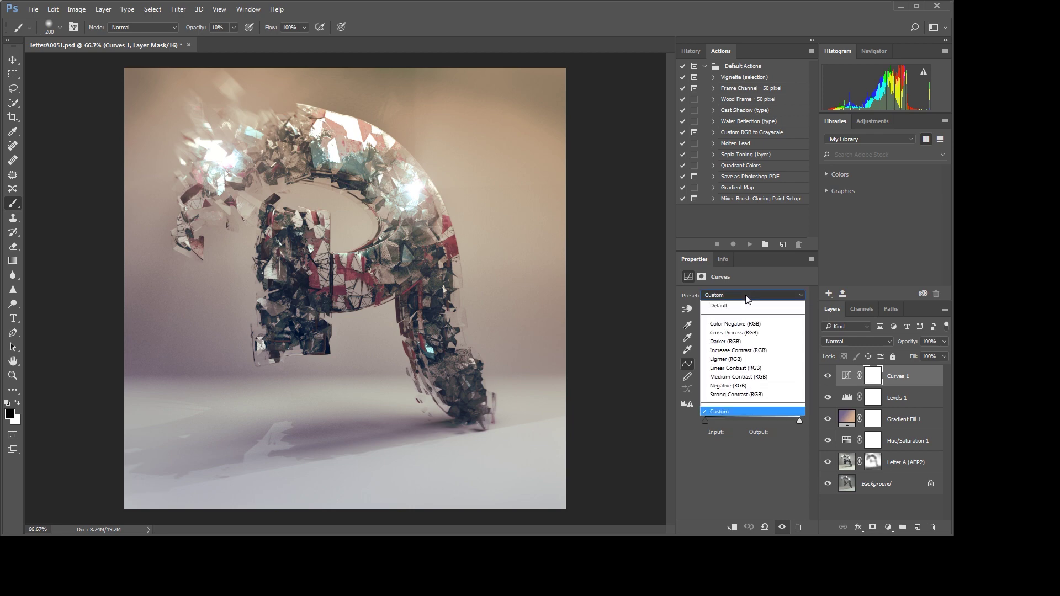
left_click(746, 297)
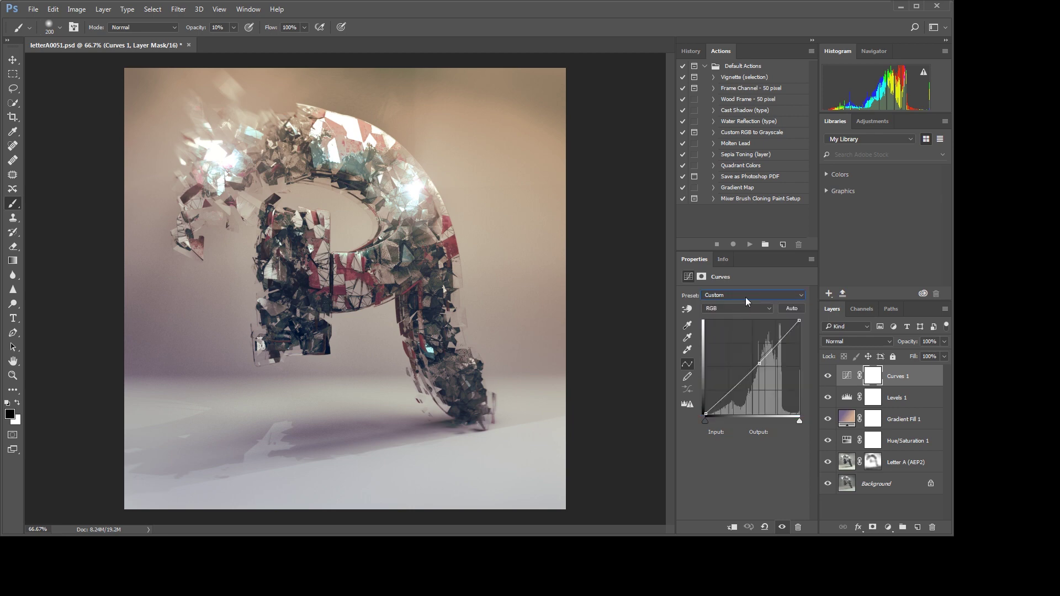
left_click(731, 310)
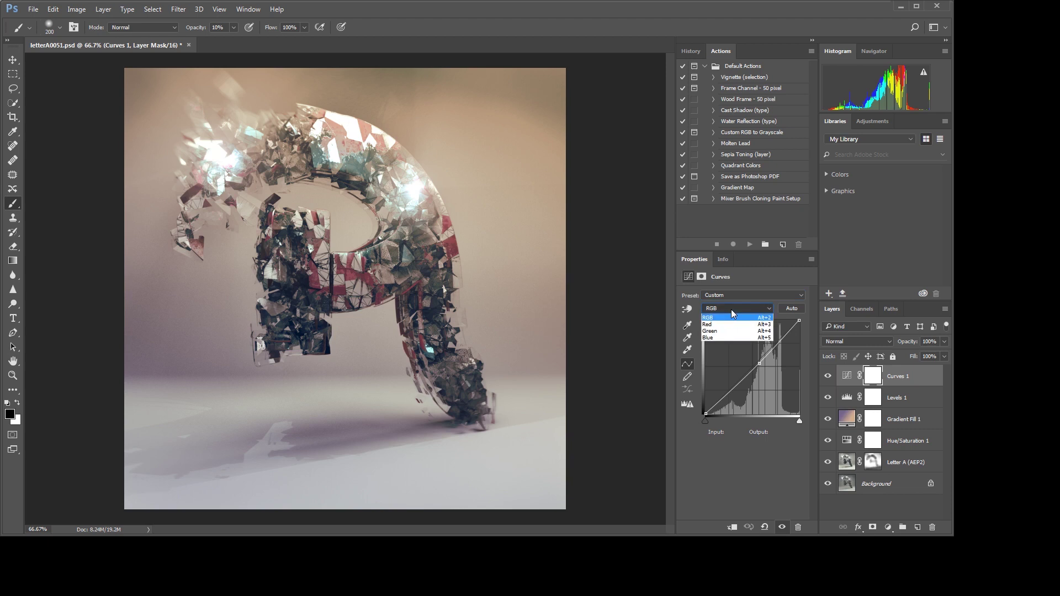
left_click(727, 324)
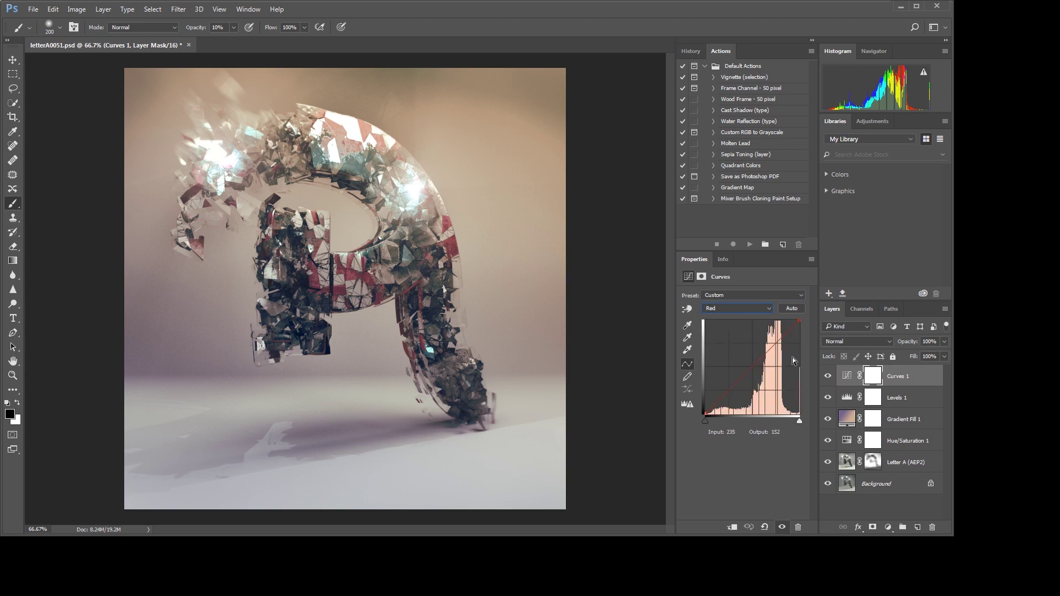
left_click(737, 307)
left_click(733, 332)
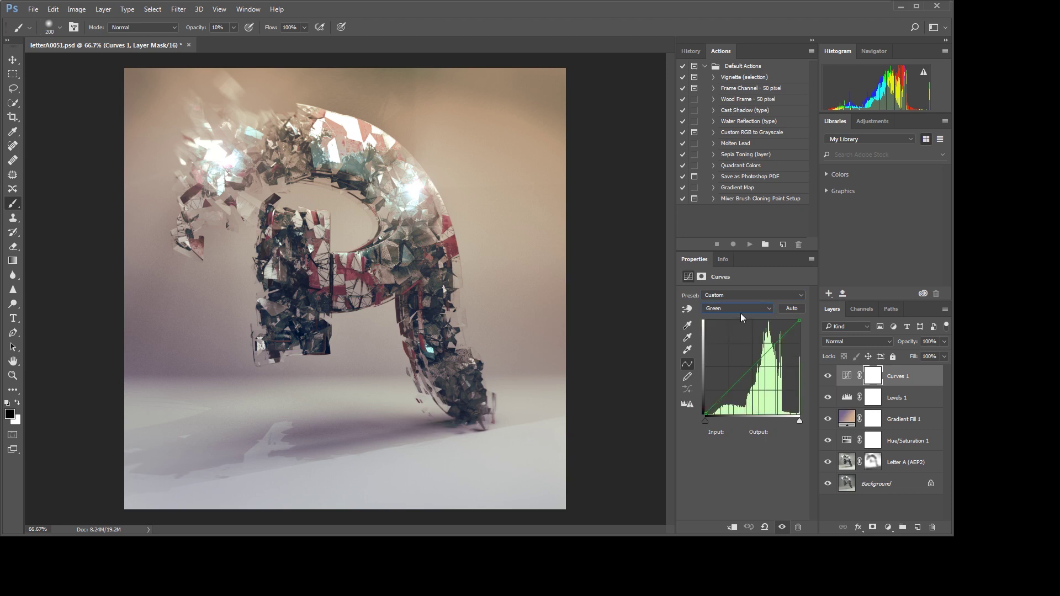
left_click(741, 312)
left_click(737, 333)
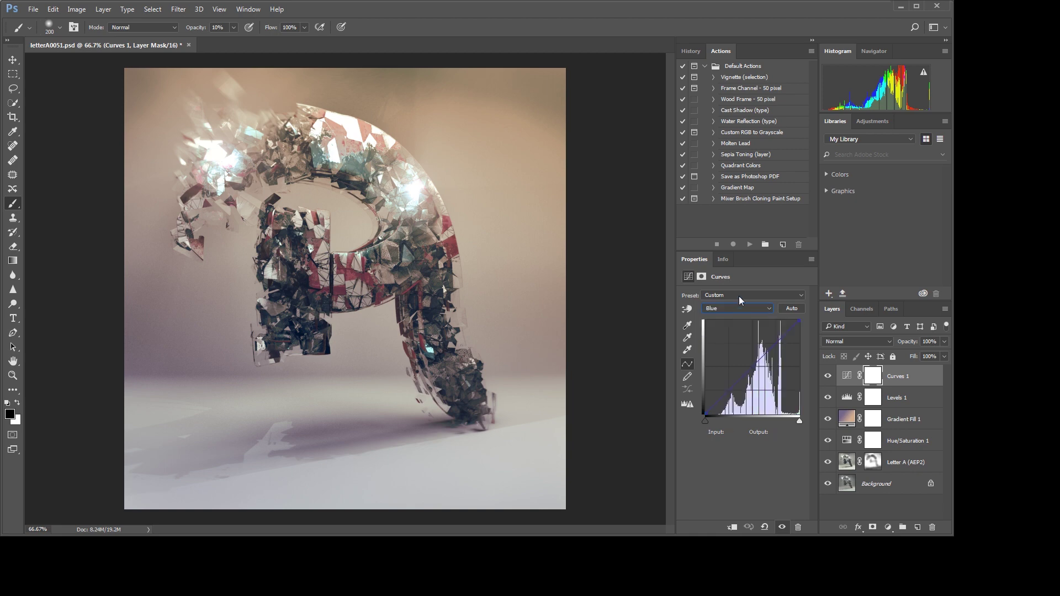
left_click(738, 308)
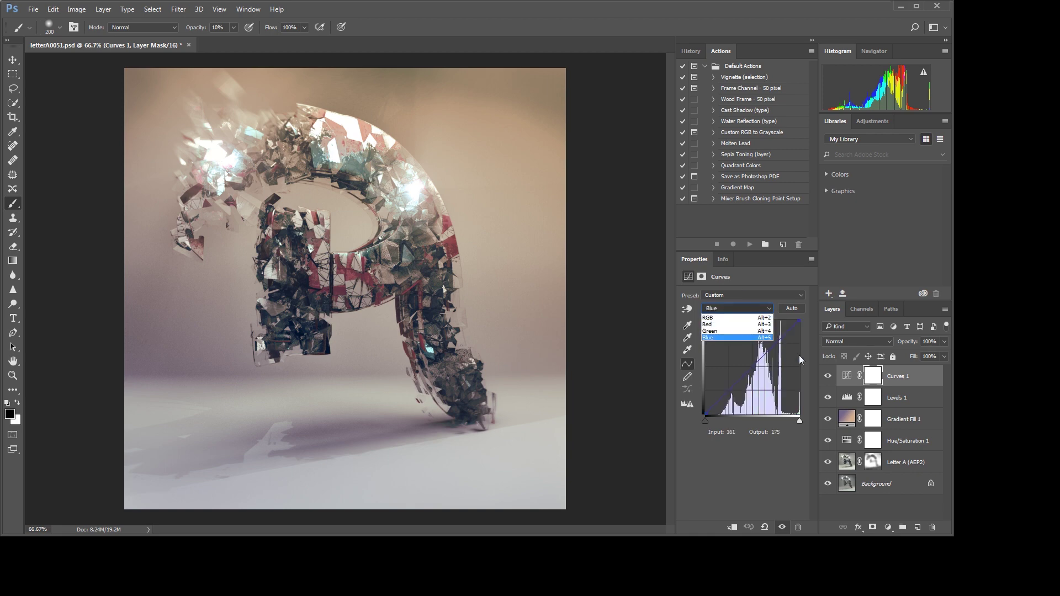
left_click(728, 318)
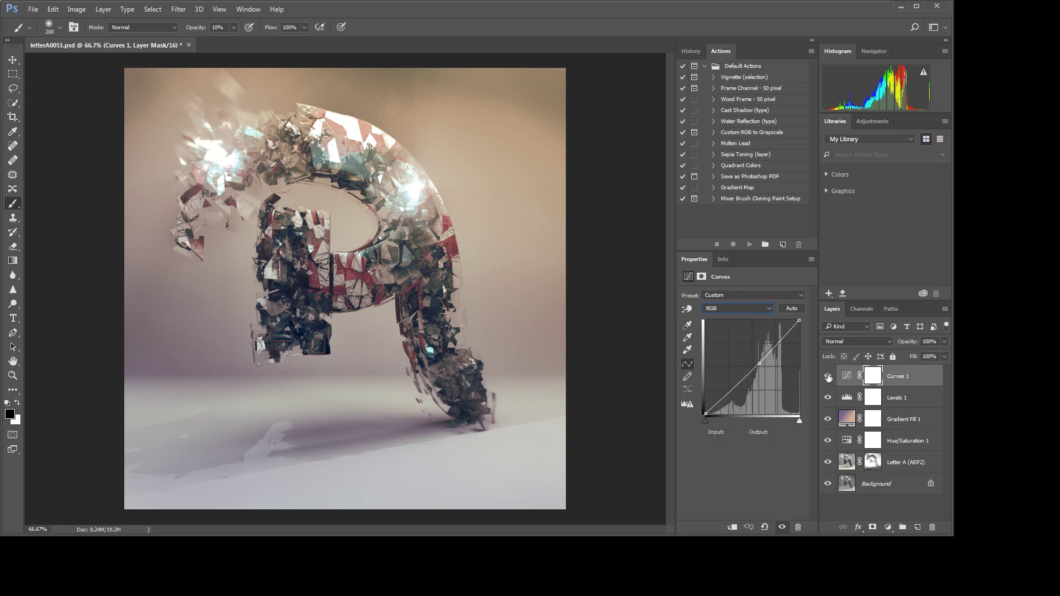
- Toggle Curves 1 off and on to compare, leaving it visible
left_click(828, 376)
left_click(828, 375)
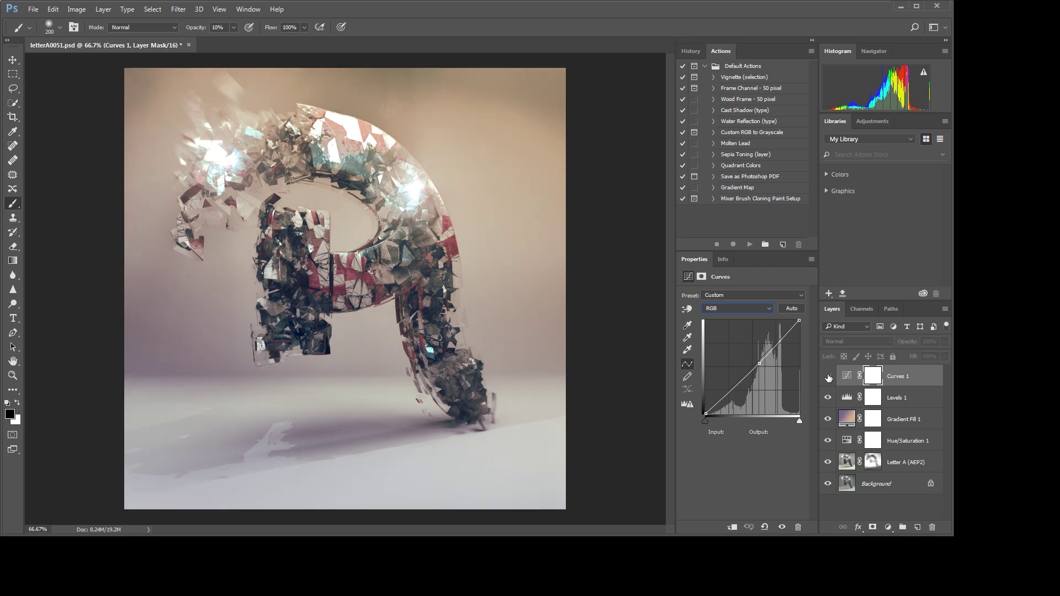
left_click(828, 376)
left_click(828, 376)
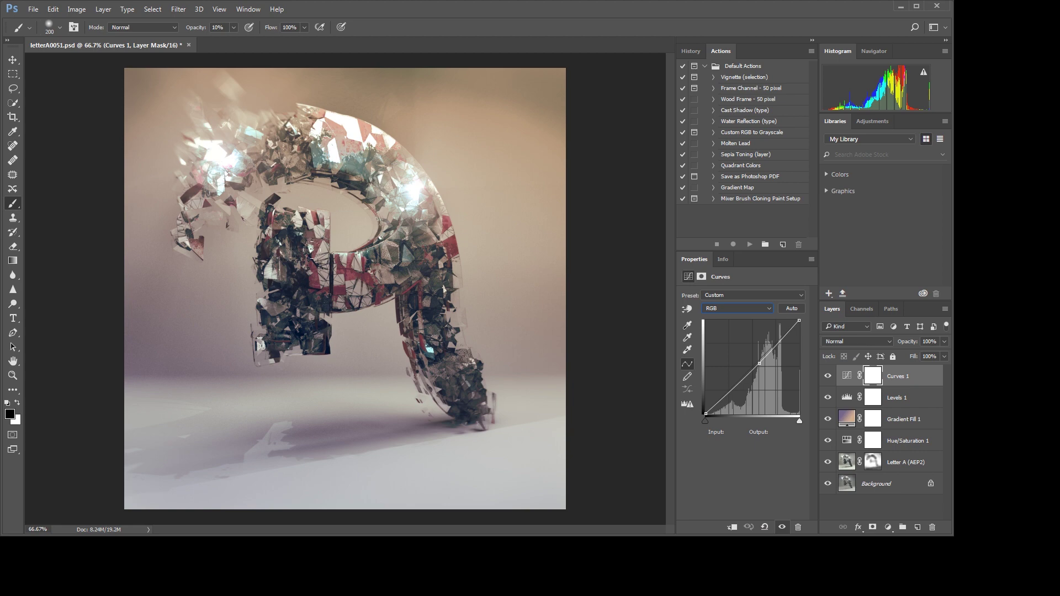
- Zoom to 200% on the letter's bowl, switch Curves 1 to the Blue channel, then fit the image on screen
key("ctrl+plus")
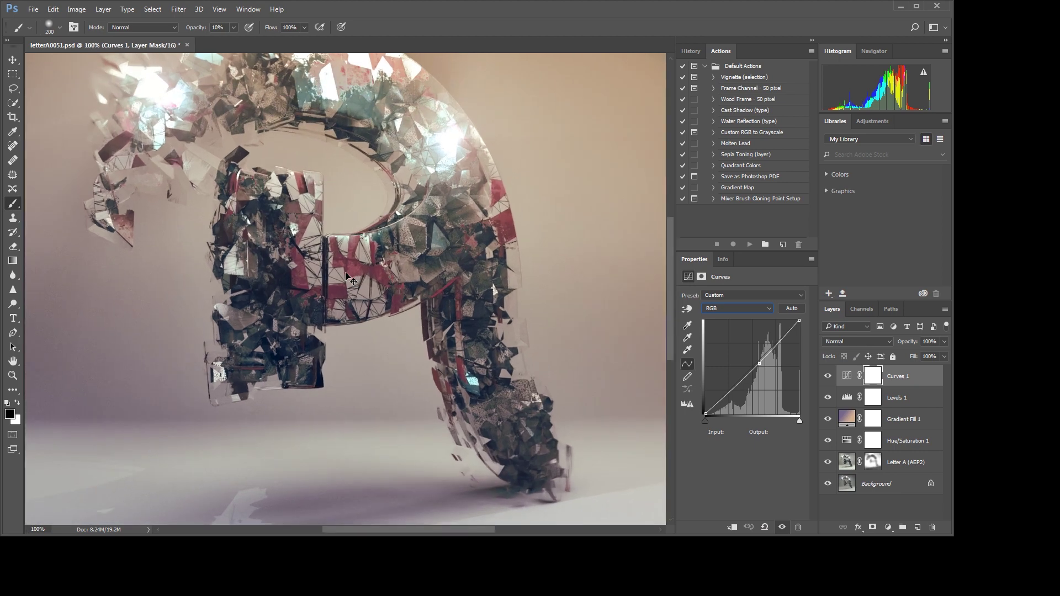
key("ctrl+plus")
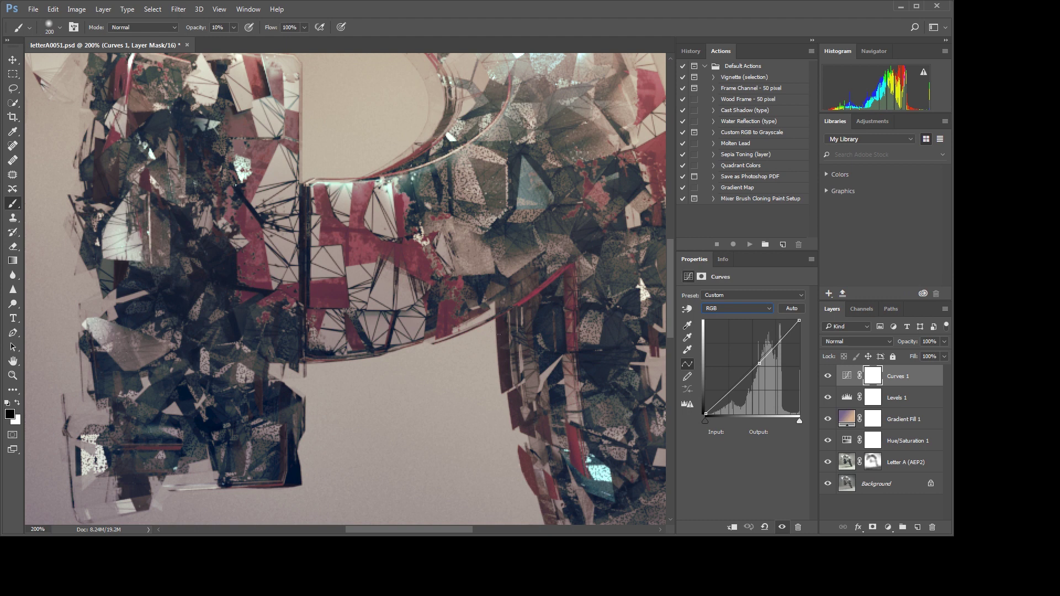
key("Down")
key("Down")
key("Down")
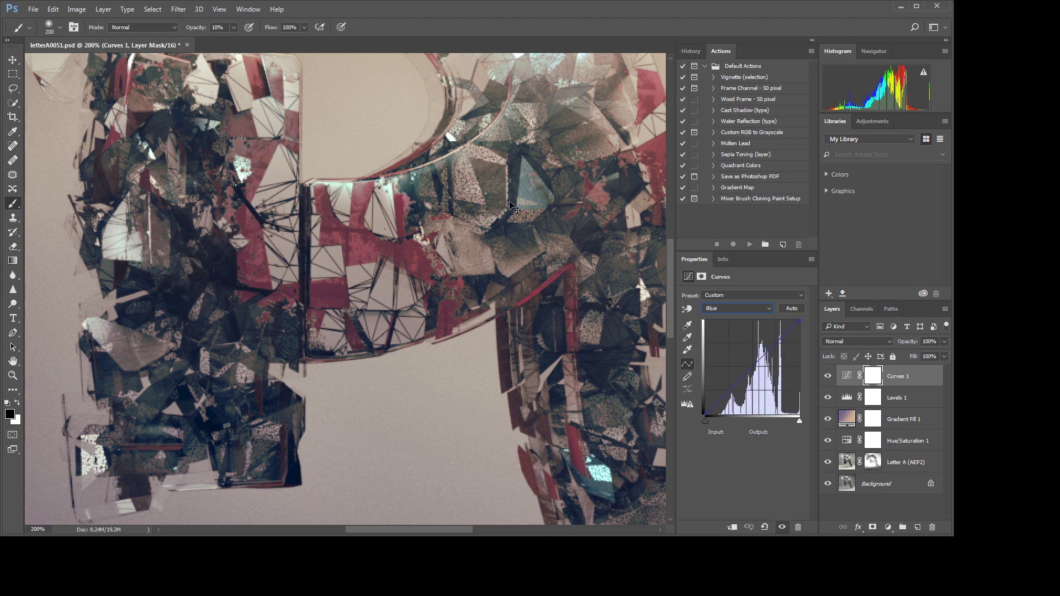
key("ctrl+0")
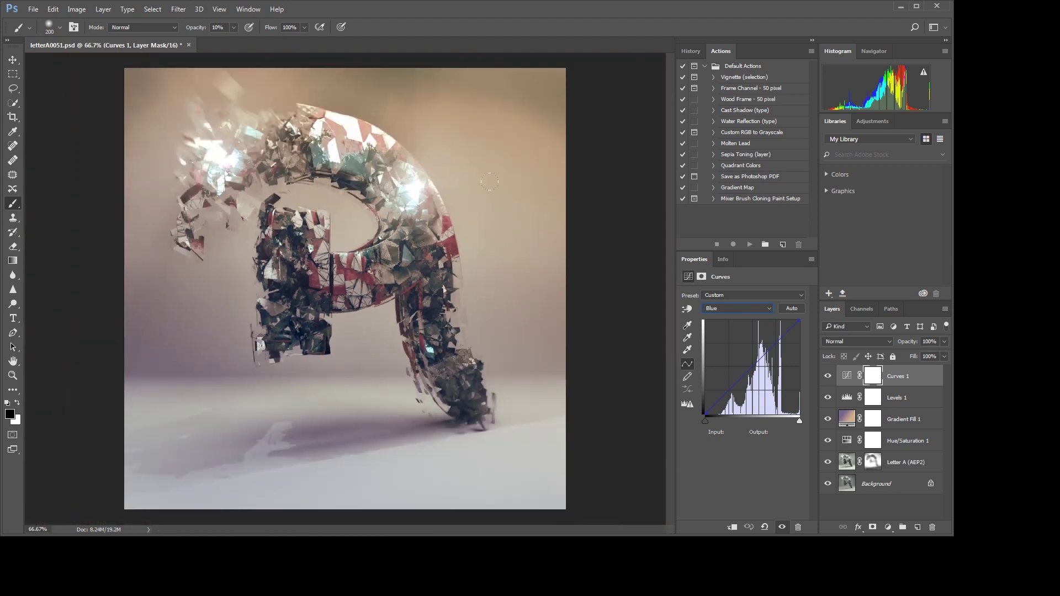